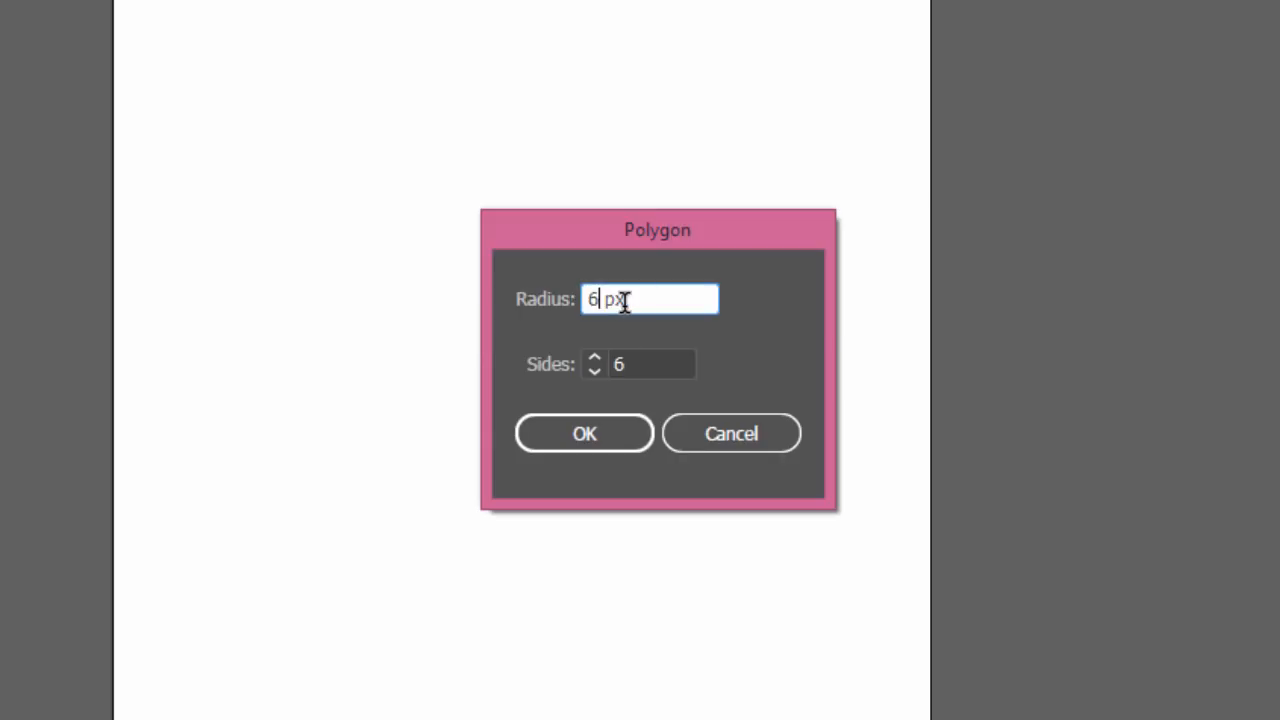
Step: Create a six-sided polygon near the middle of the artboard, with no fill and a 1 pt black stroke
left_click(588, 437)
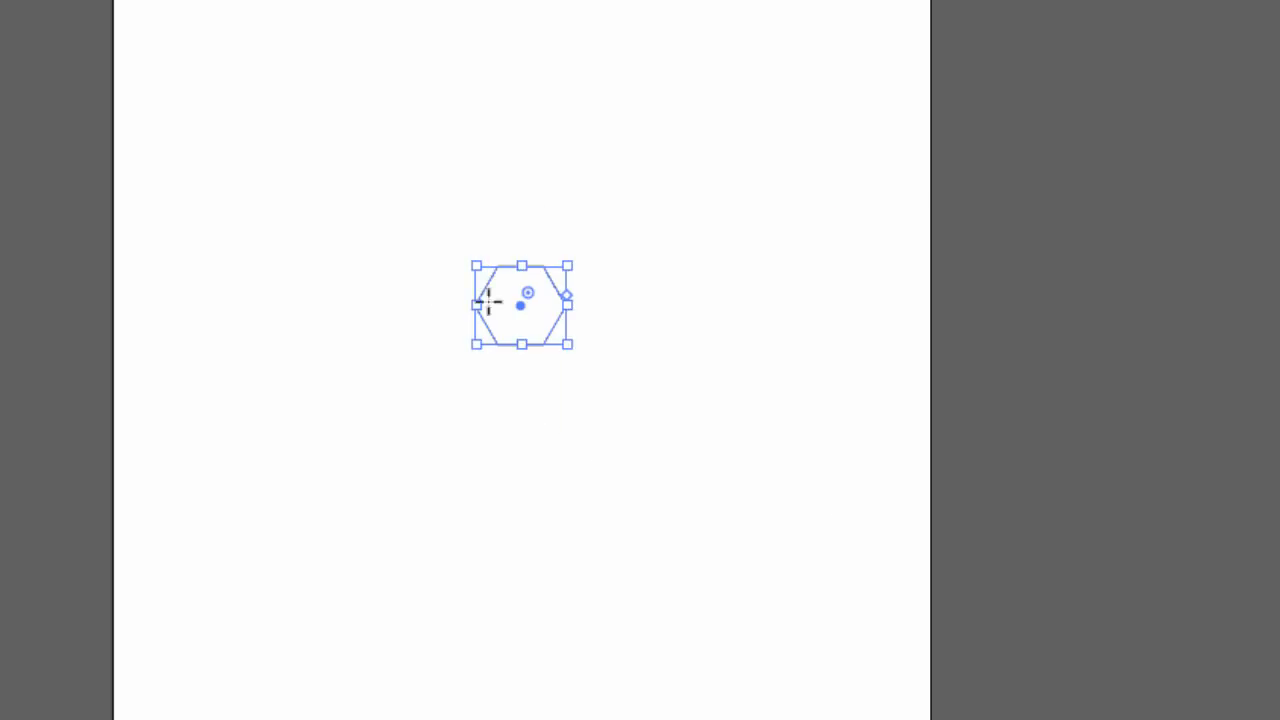
left_click(20, 104)
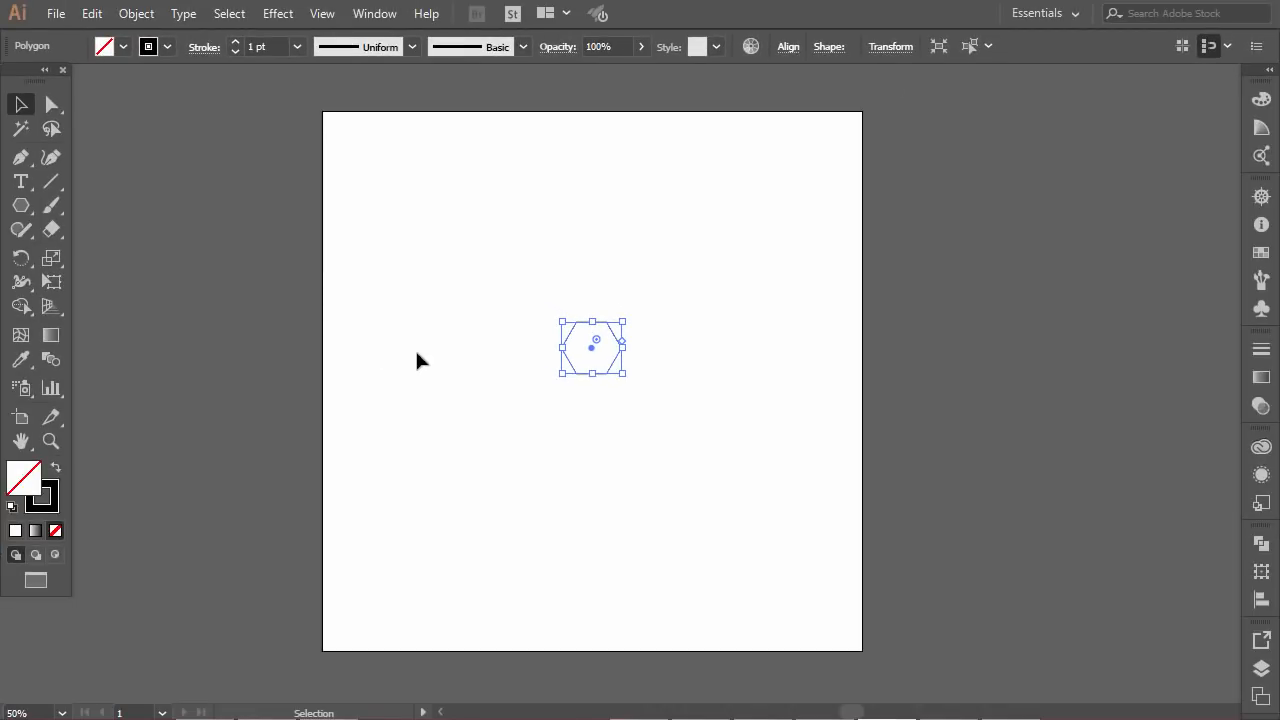
left_click(418, 360)
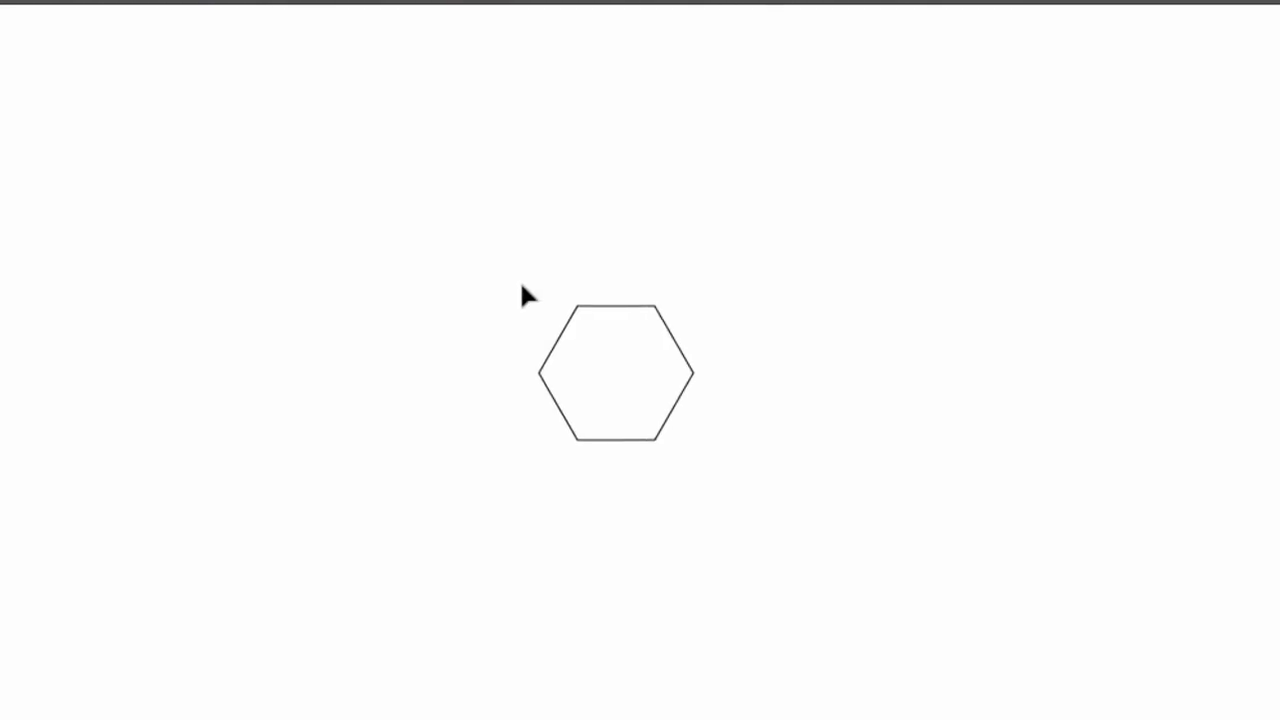
Step: Rotate the hexagon about its centre so that one corner points straight up
left_click_drag(552, 309, 676, 411)
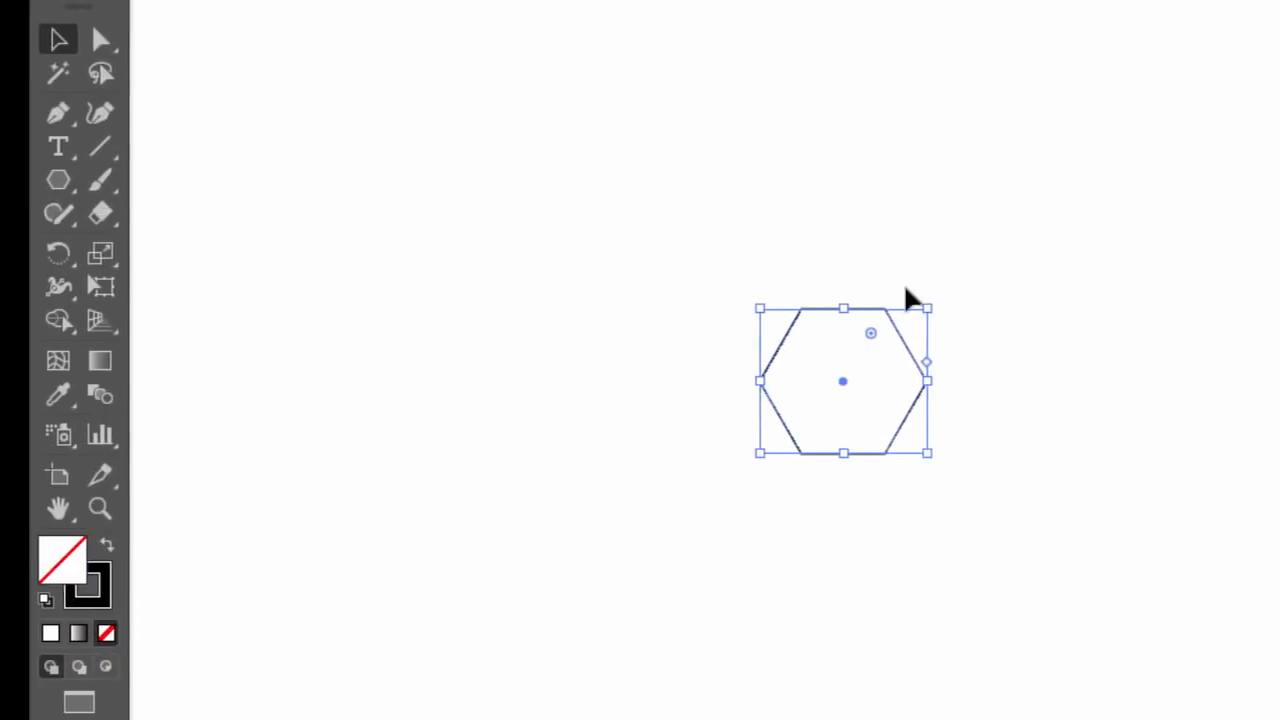
left_click(58, 253)
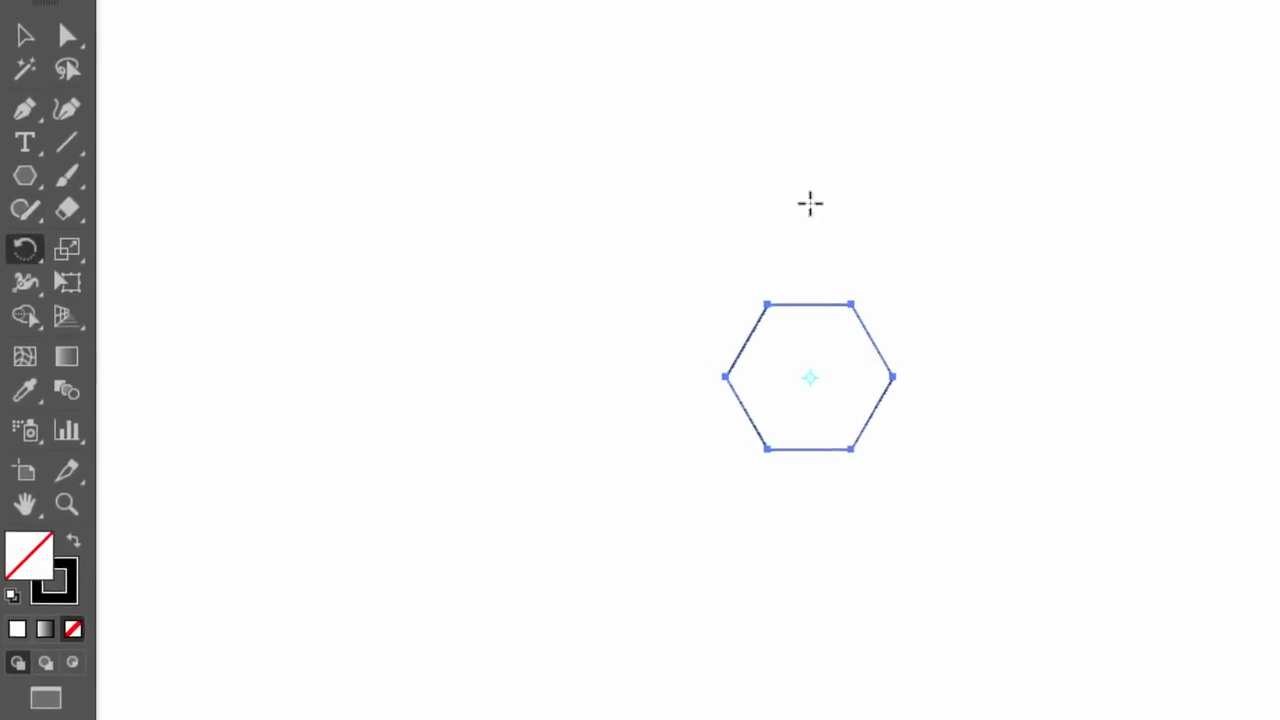
left_click_drag(810, 204, 429, 257)
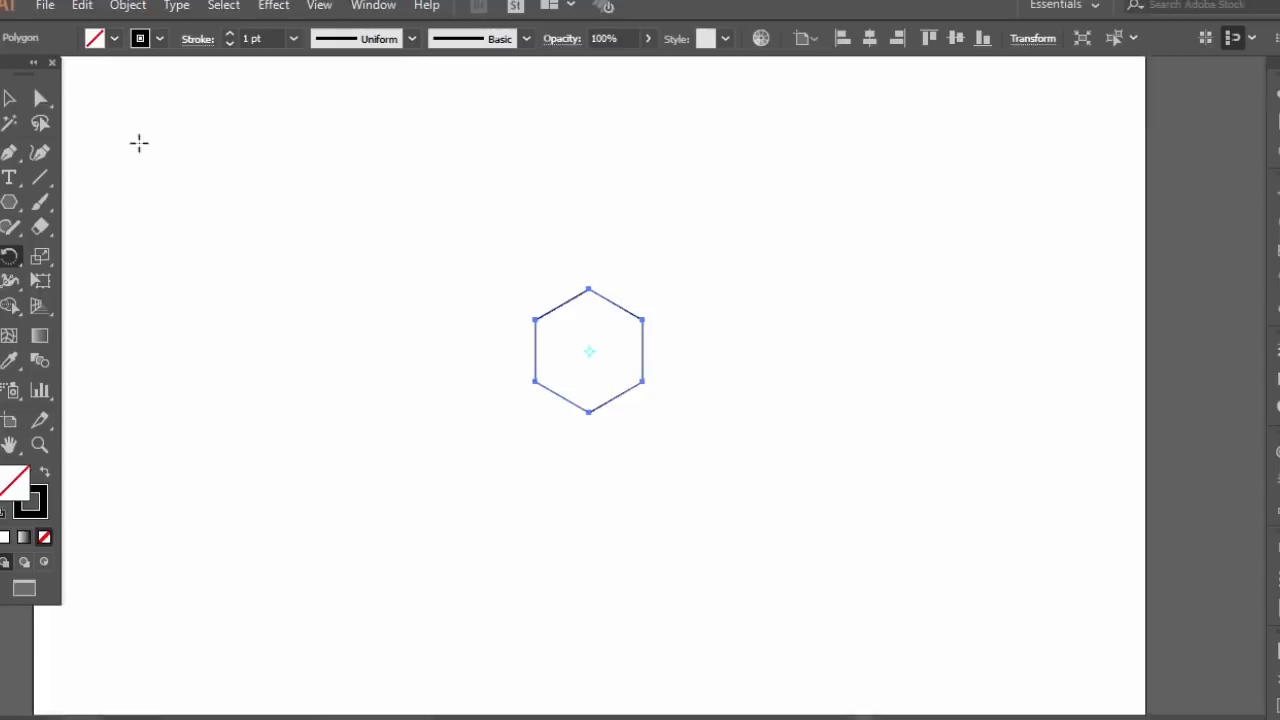
left_click(11, 97)
left_click(419, 268)
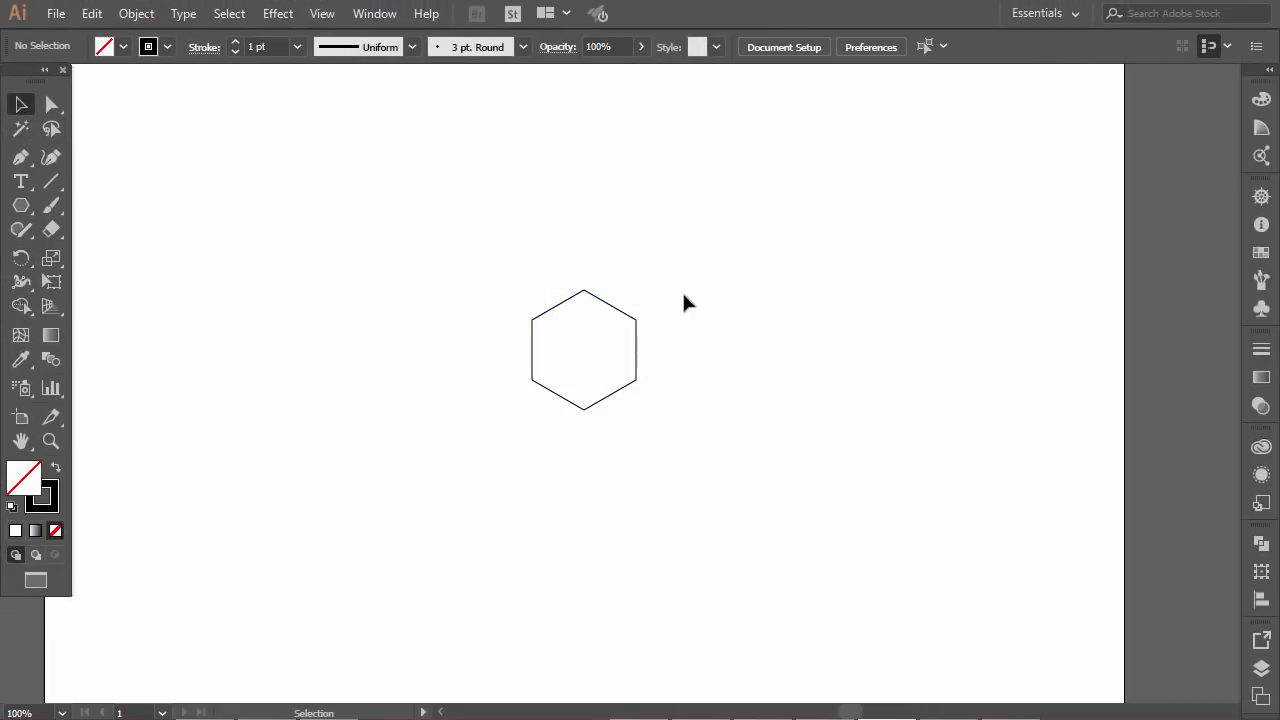
Step: Move the hexagon from the middle of the artboard into the artboard's top-left corner
scroll(598, 288, "down", 1)
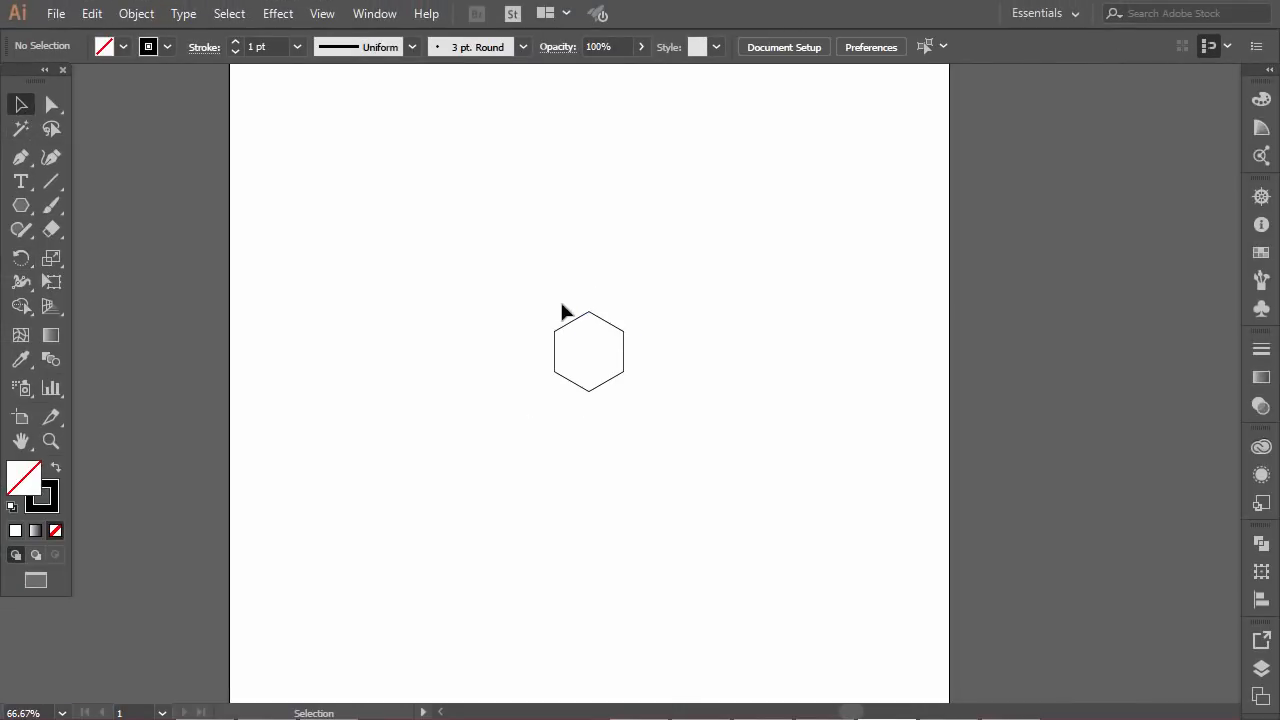
scroll(562, 312, "up", 1)
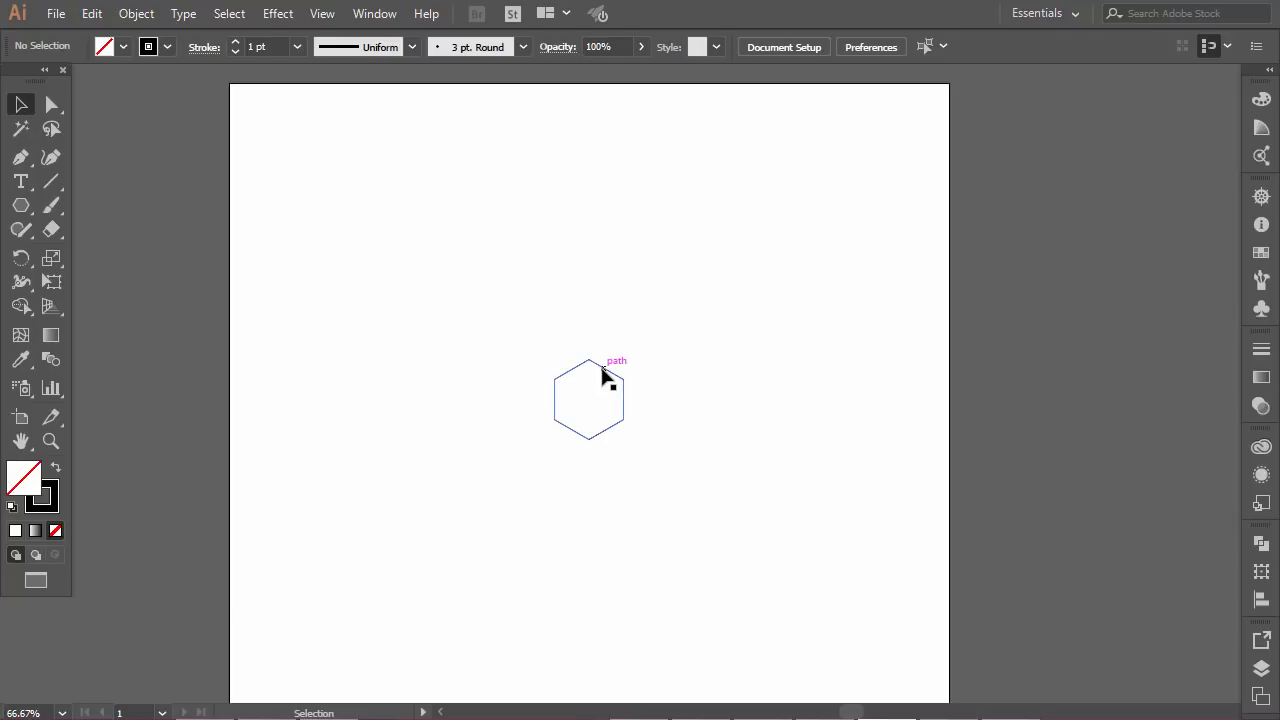
left_click(606, 375)
left_click_drag(603, 375, 346, 183)
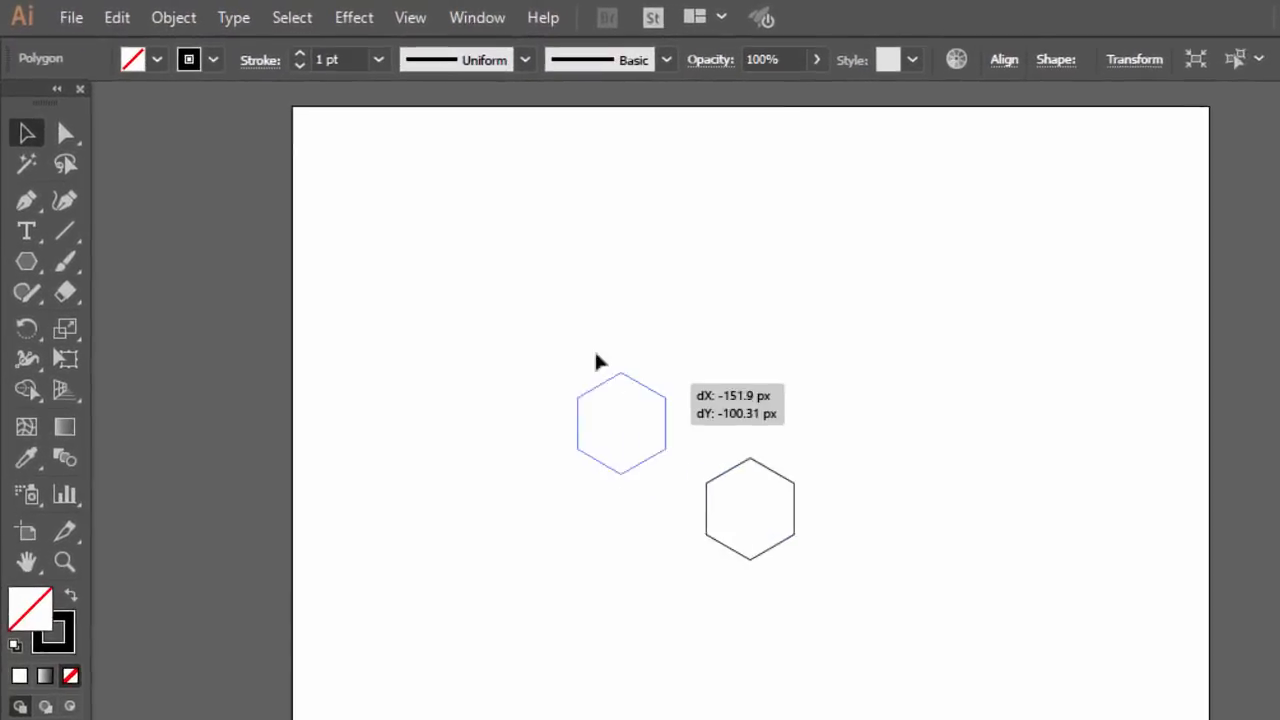
left_click_drag(500, 258, 404, 139)
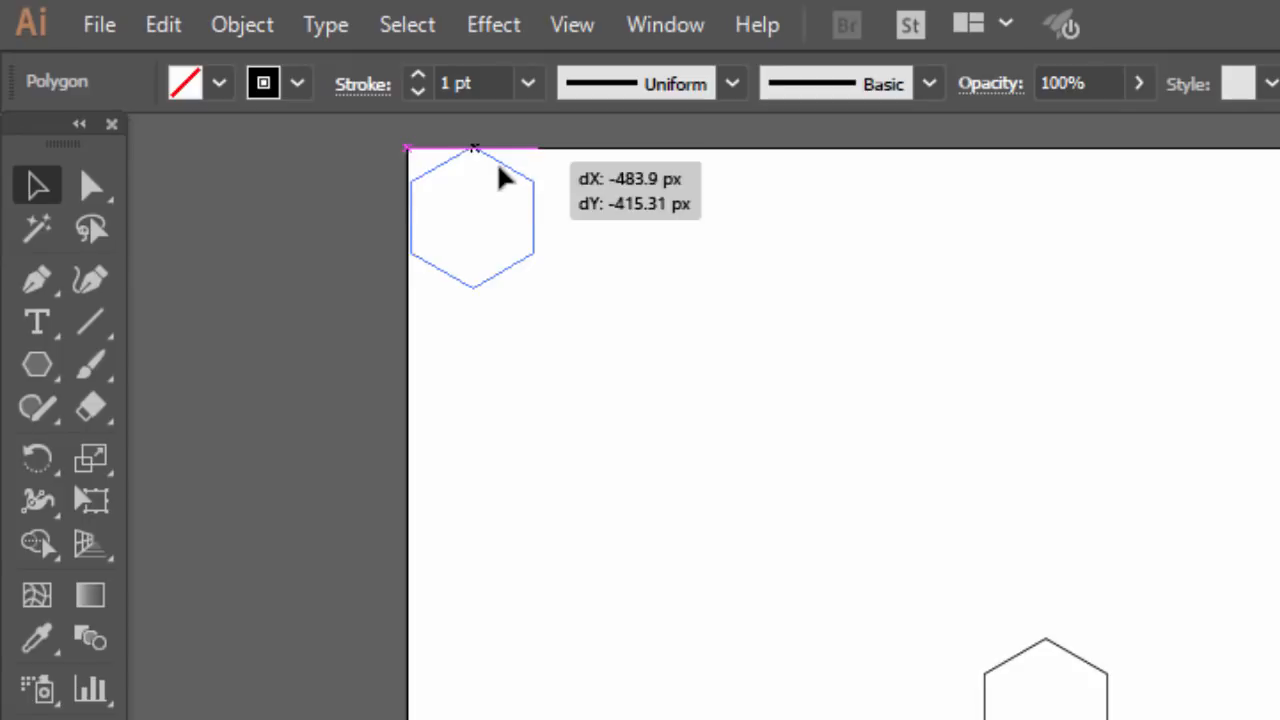
left_click_drag(500, 177, 500, 177)
left_click(590, 230)
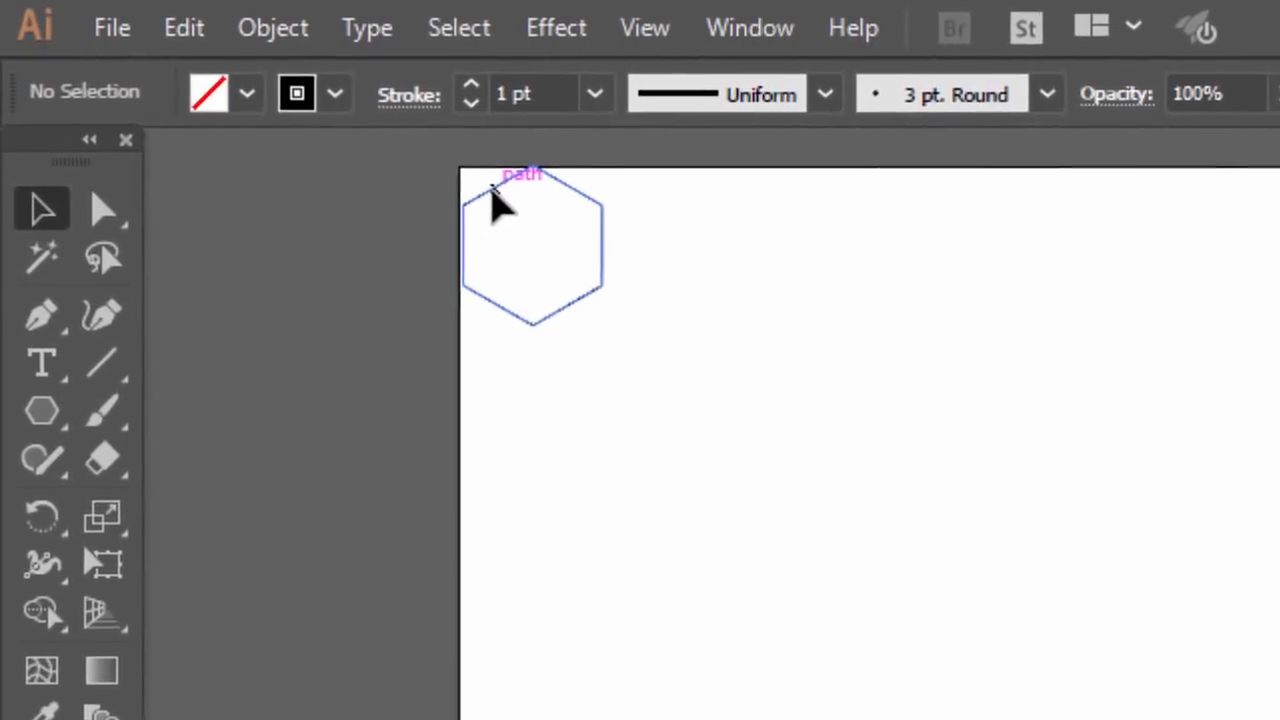
Step: Fine-tune the hexagon's position so its left side and top corner sit exactly on the artboard's edges
left_click(490, 190)
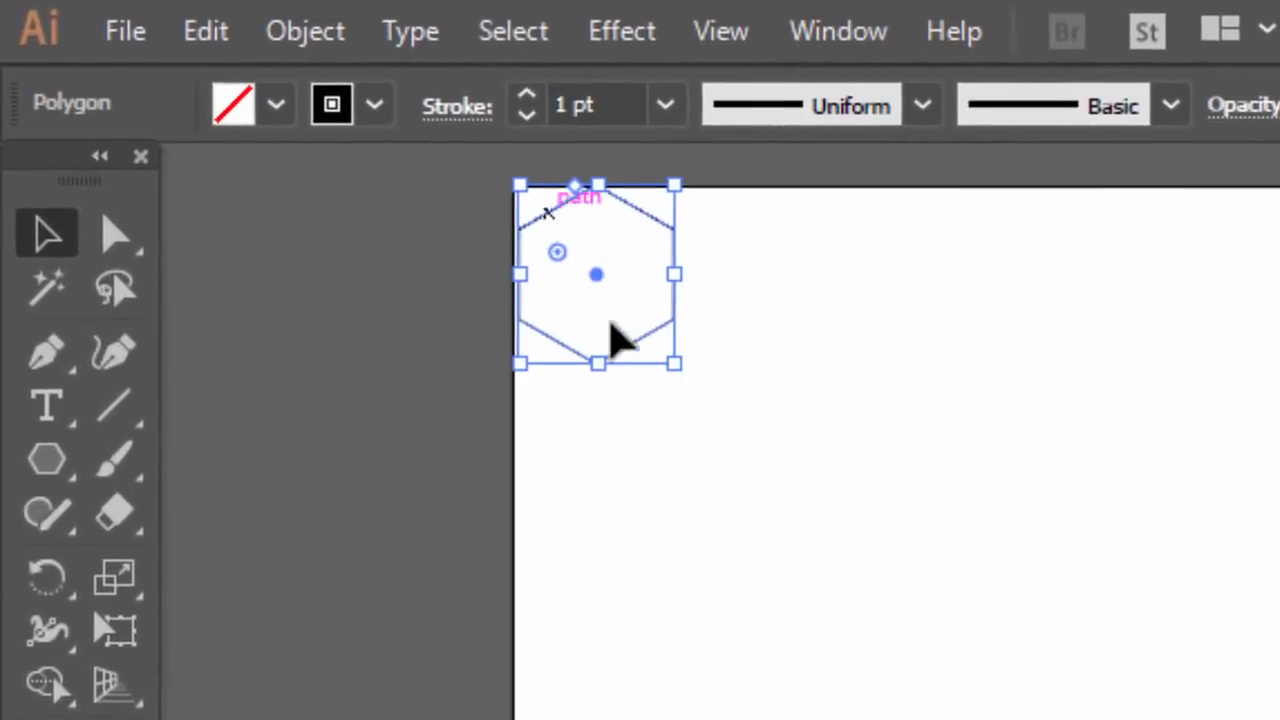
scroll(606, 255, "up", 1)
scroll(592, 260, "up", 3)
scroll(520, 406, "up", 3)
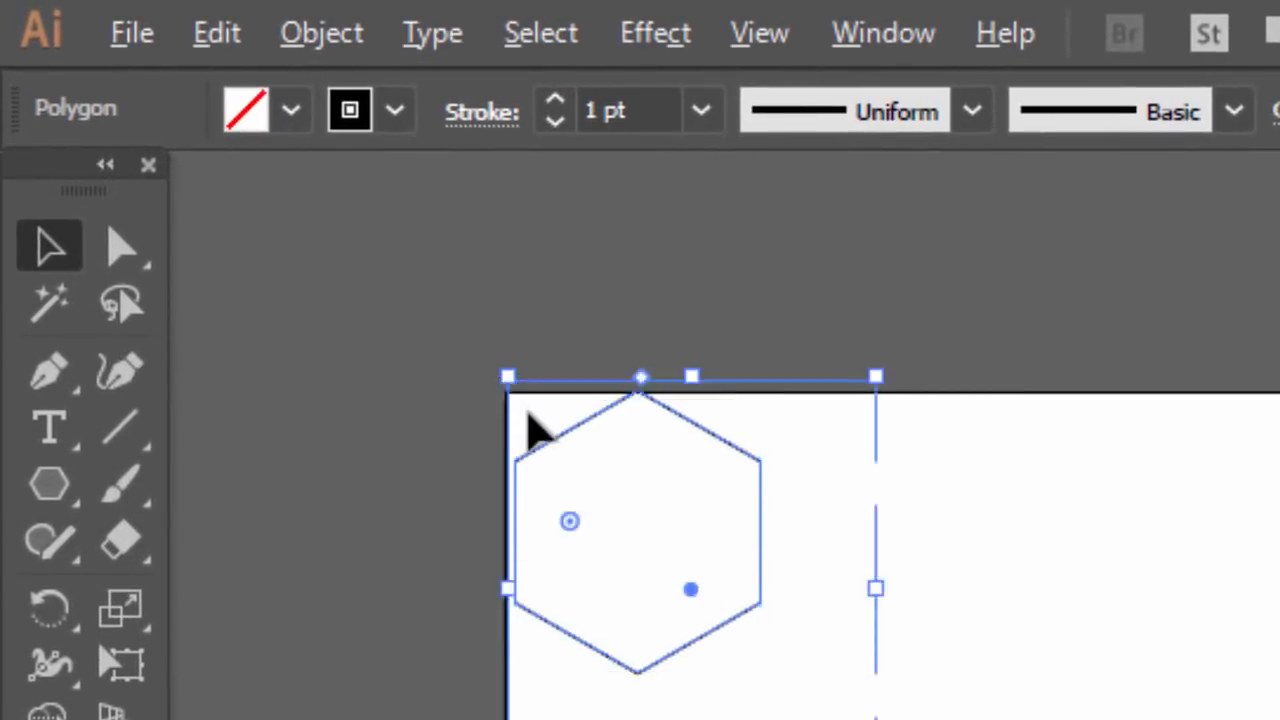
left_click_drag(518, 497, 491, 500)
left_click(909, 286)
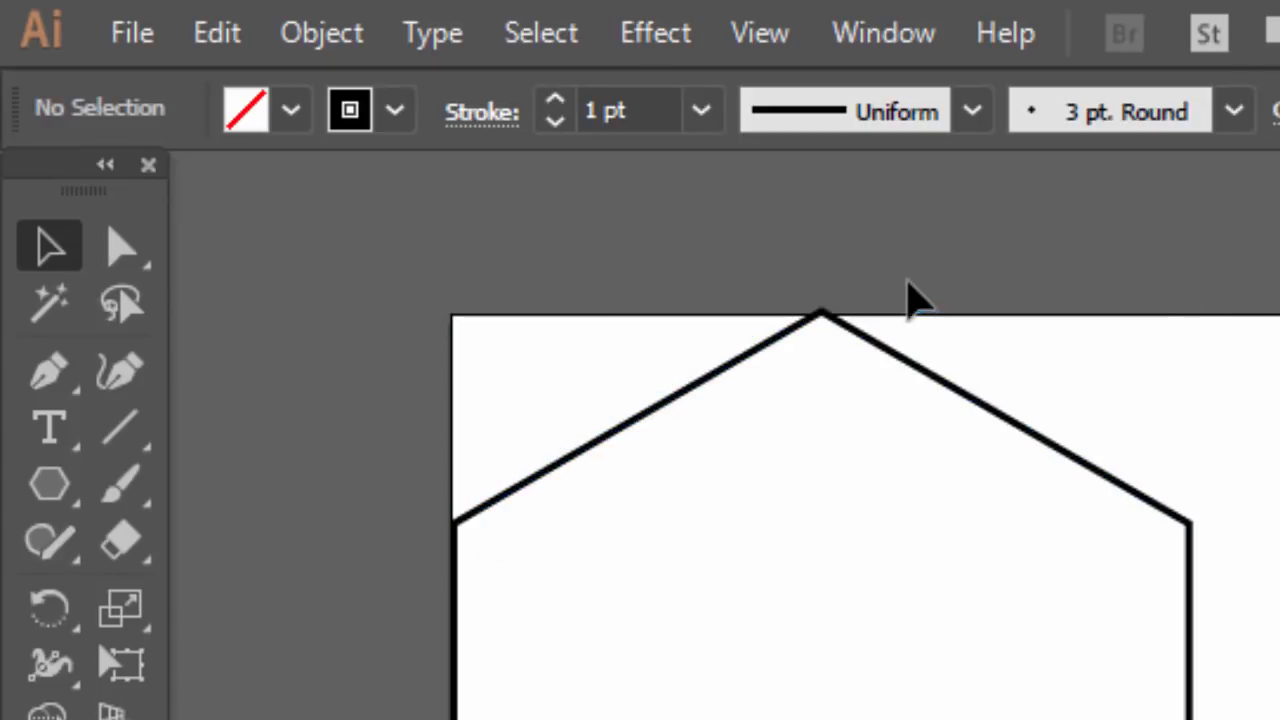
left_click_drag(877, 347, 871, 358)
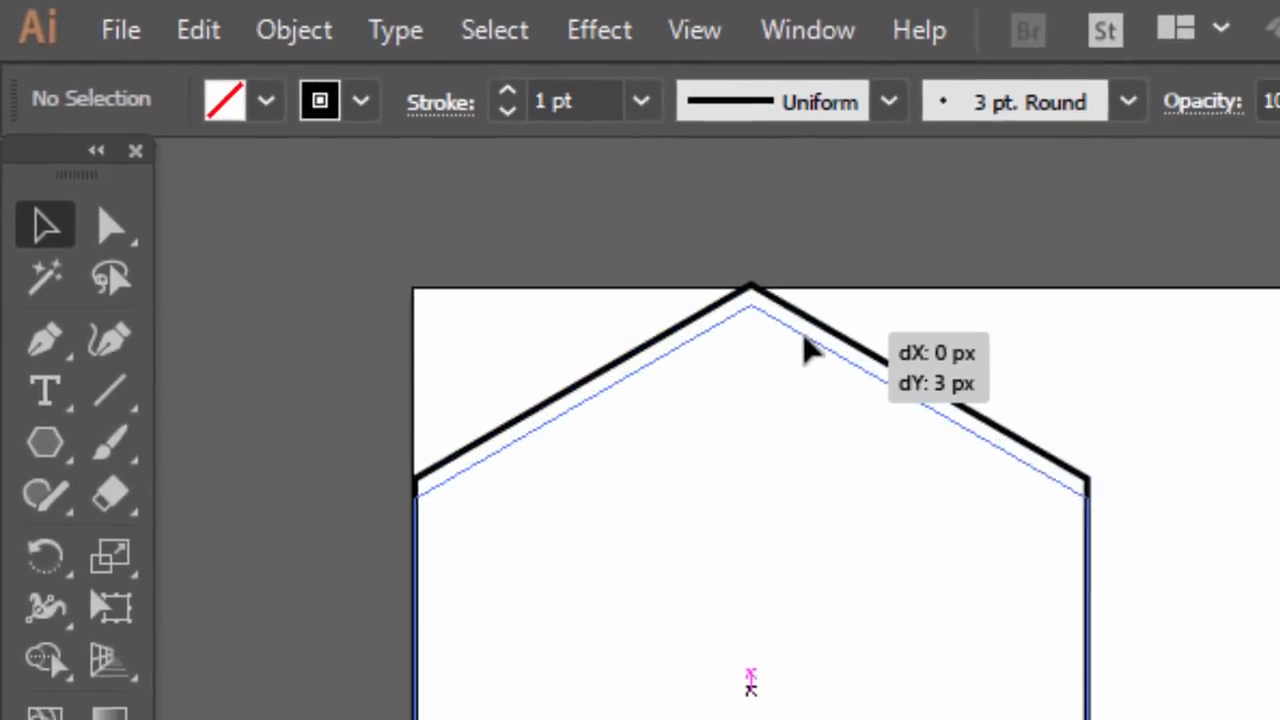
left_click_drag(714, 290, 713, 281)
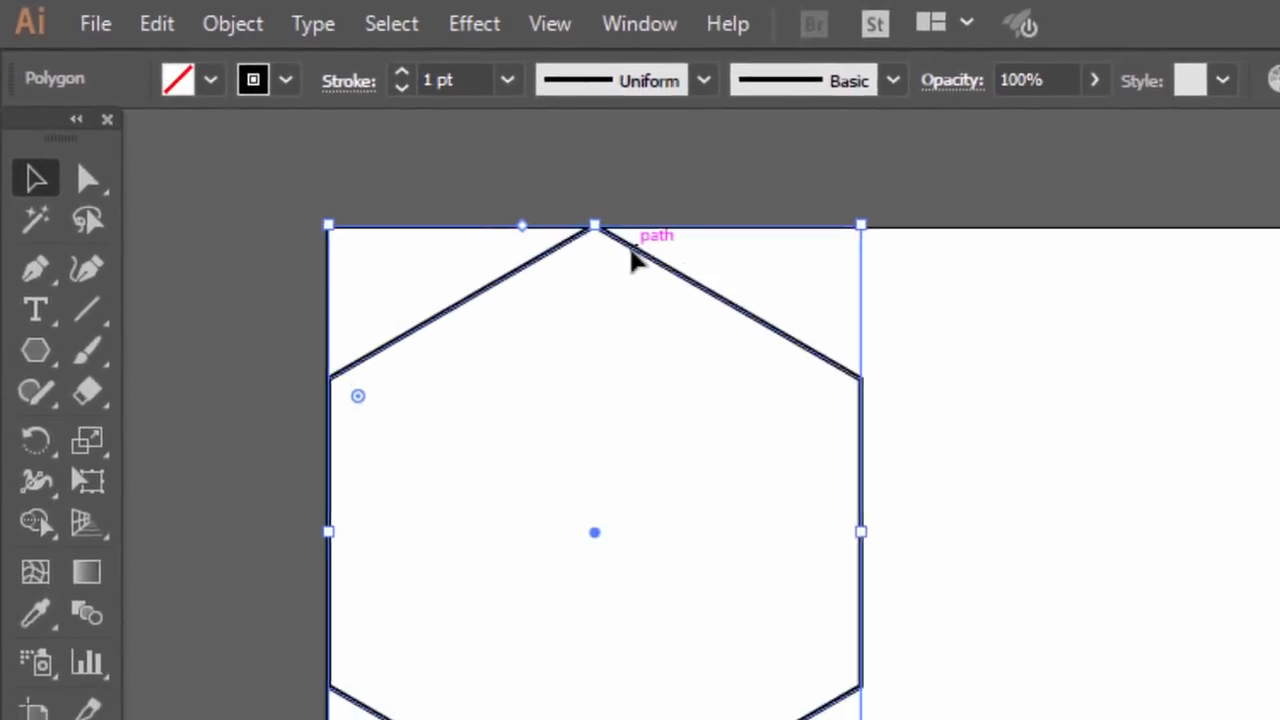
left_click(902, 218)
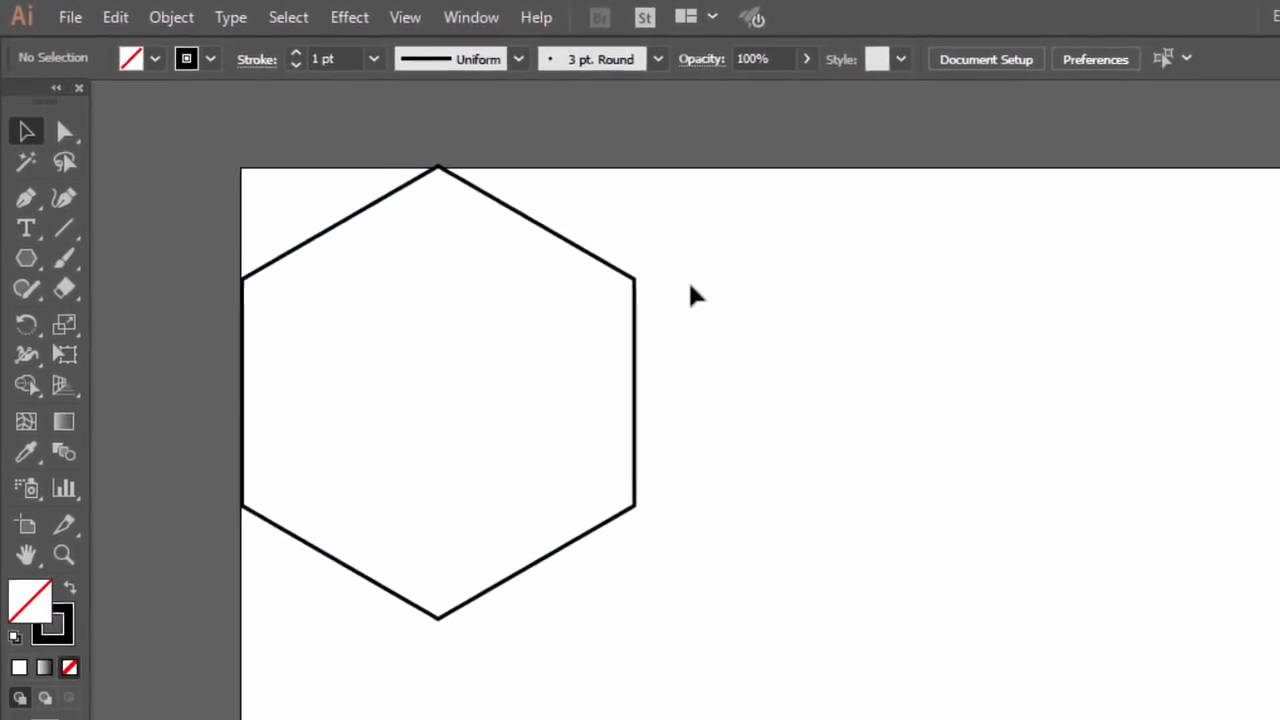
Step: Check in the view options whether Smart Guides are enabled
scroll(1107, 360, "down", 2)
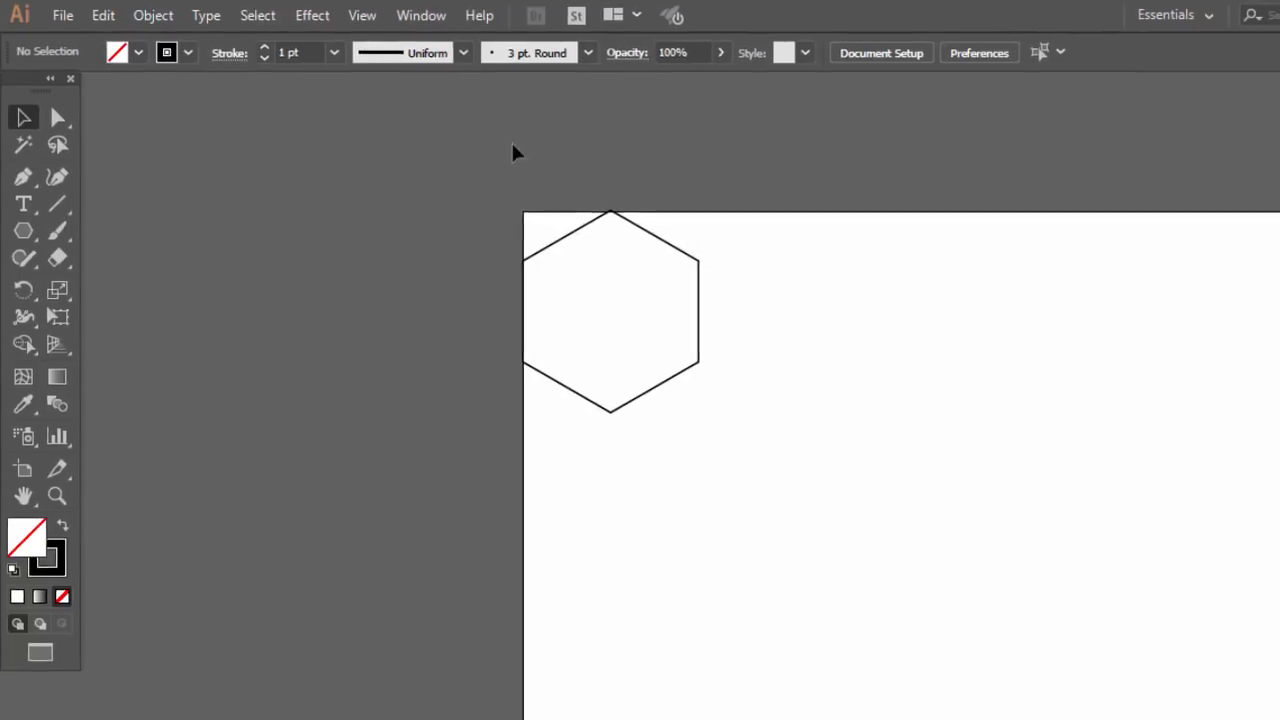
scroll(1110, 325, "down", 2)
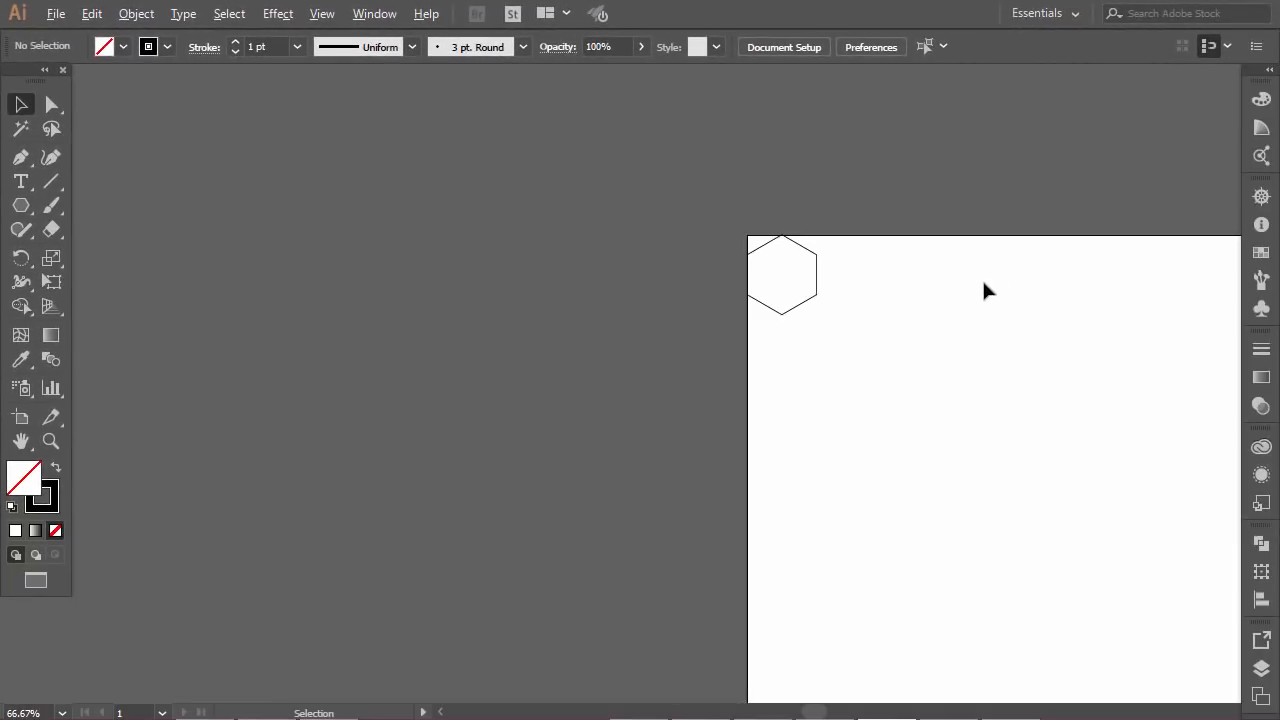
scroll(985, 290, "right", 5)
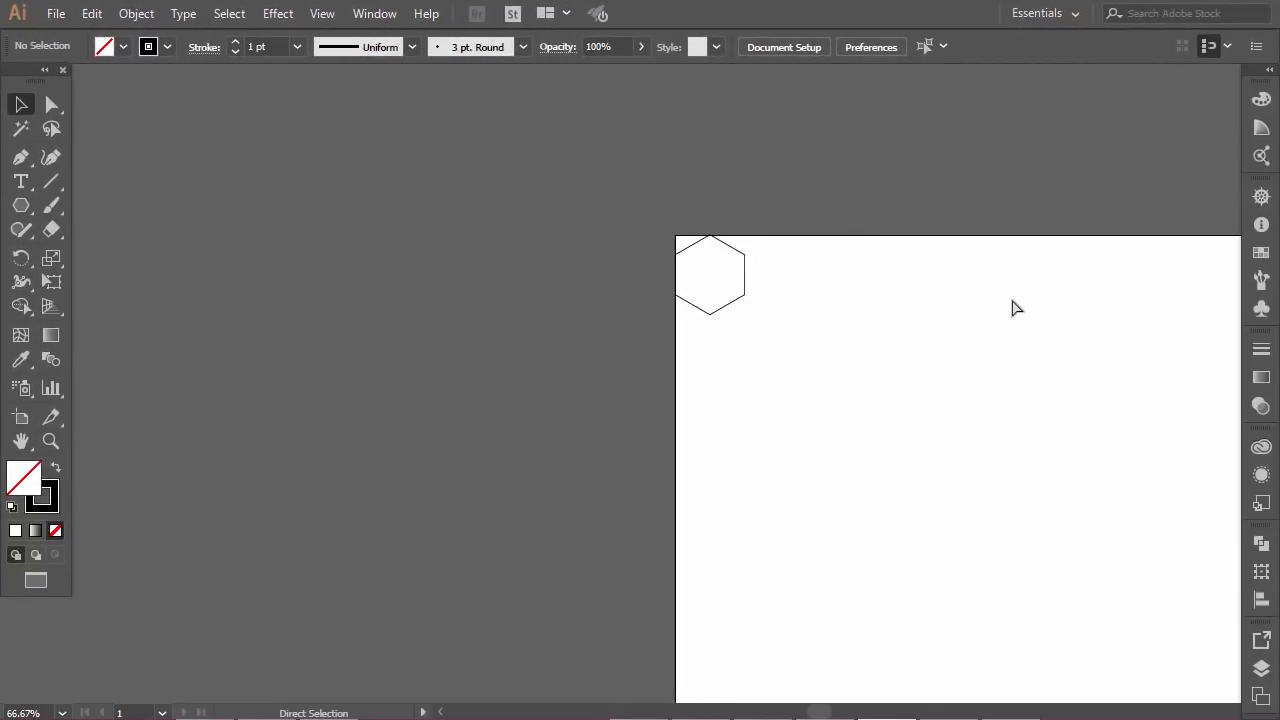
scroll(831, 297, "right", 2)
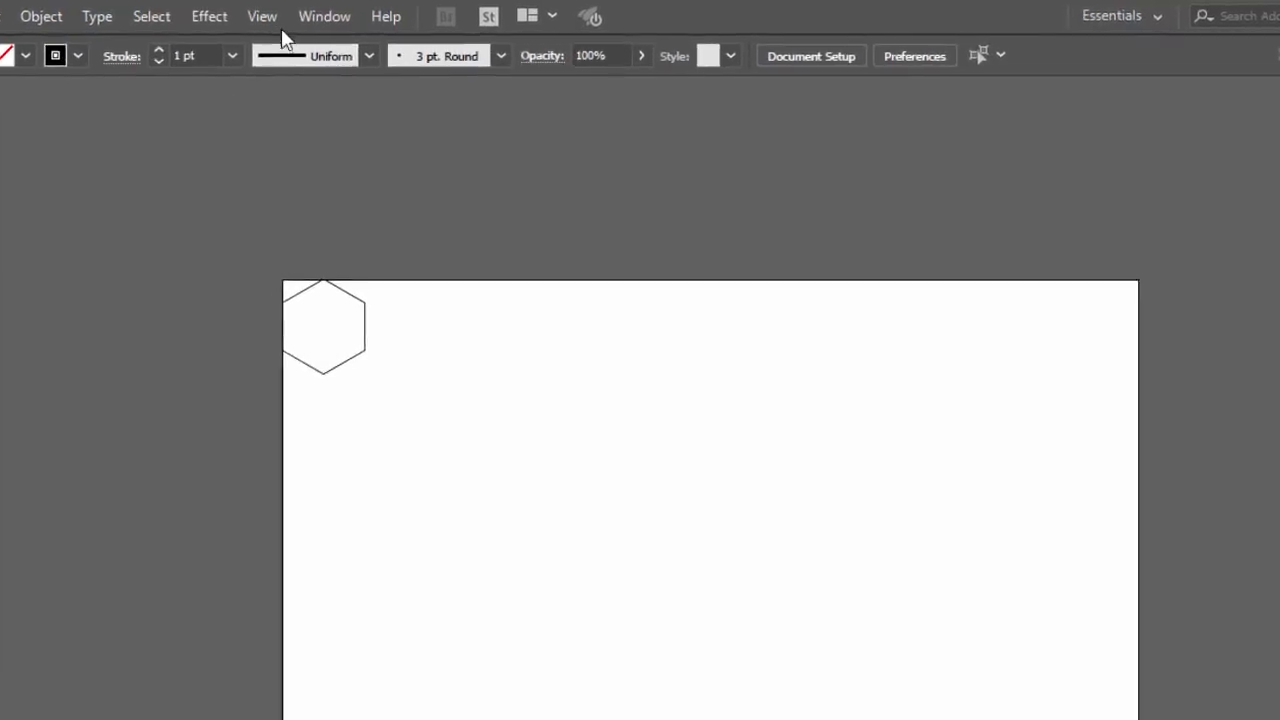
left_click(322, 13)
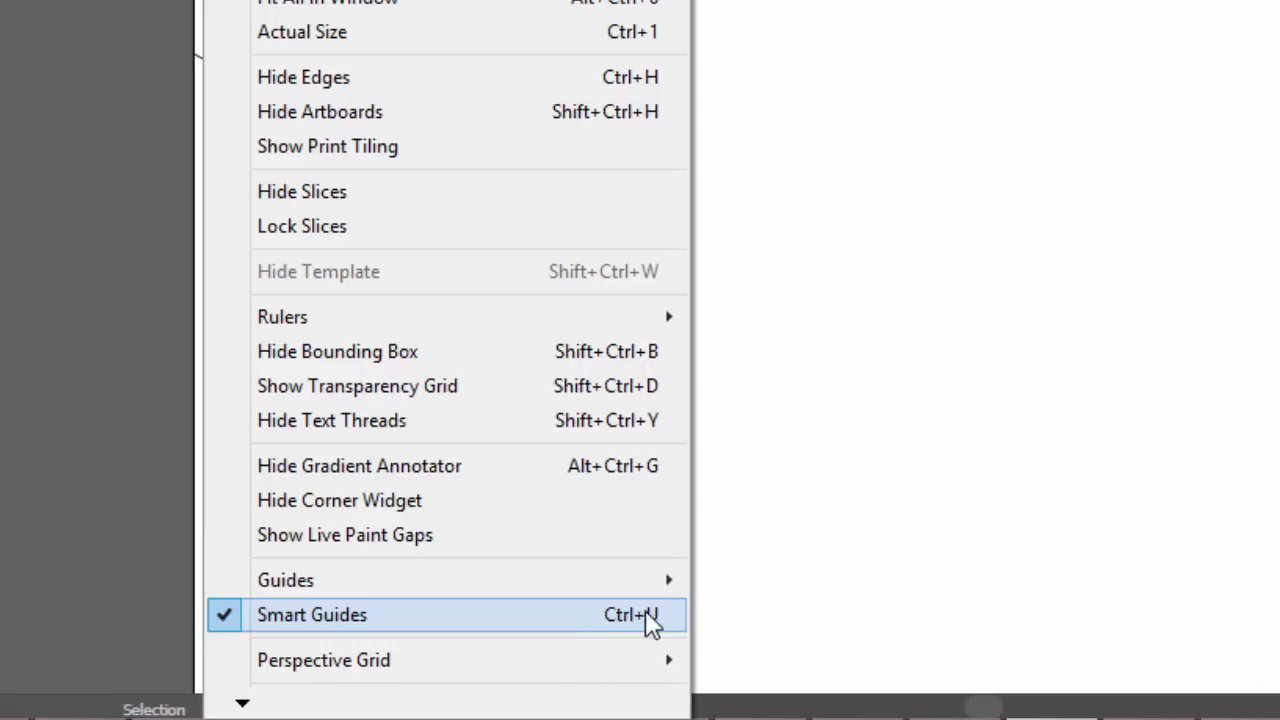
left_click(875, 278)
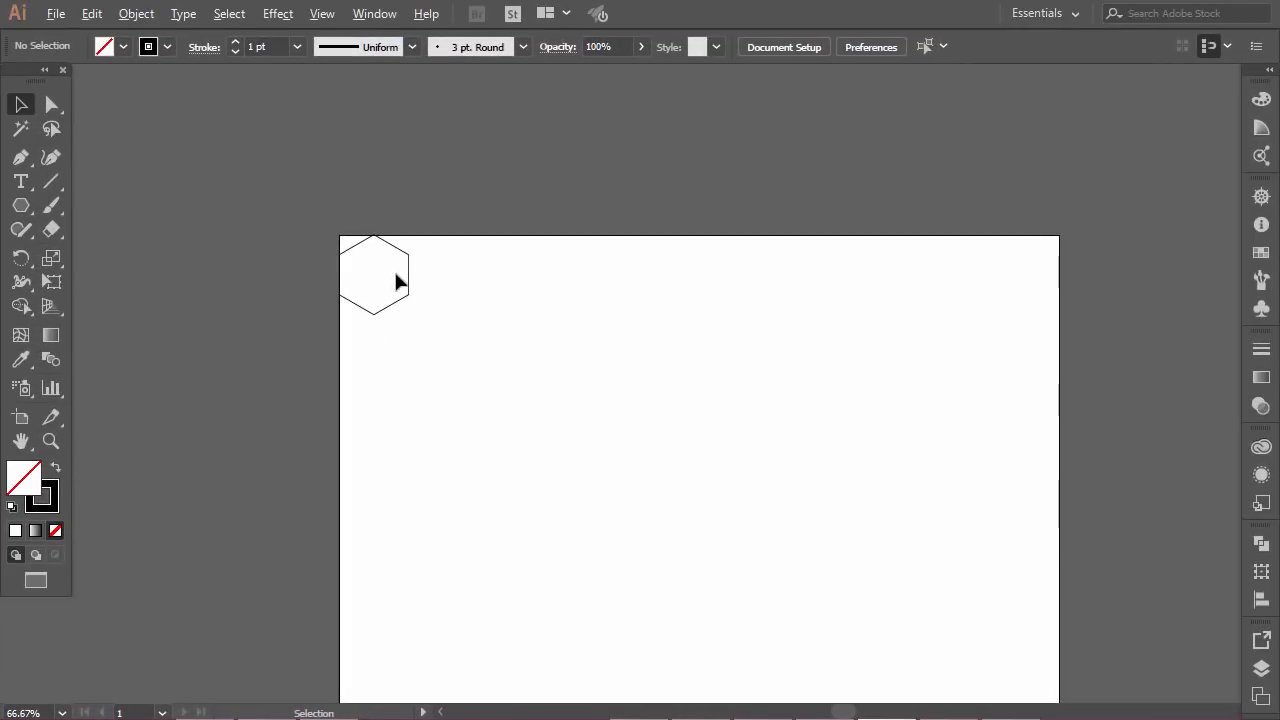
Step: Duplicate the hexagon horizontally to the right so the copy shares its left side with the original's right side
scroll(396, 282, "up", 2)
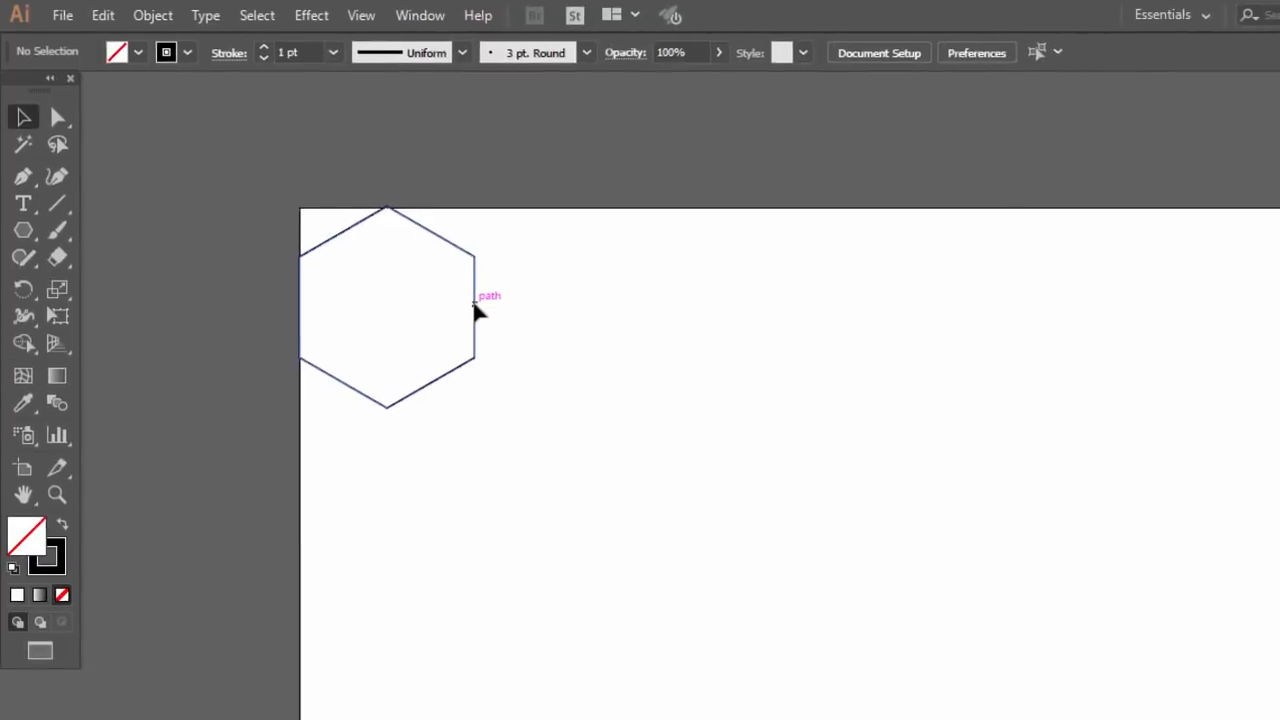
left_click_drag(476, 312, 641, 315)
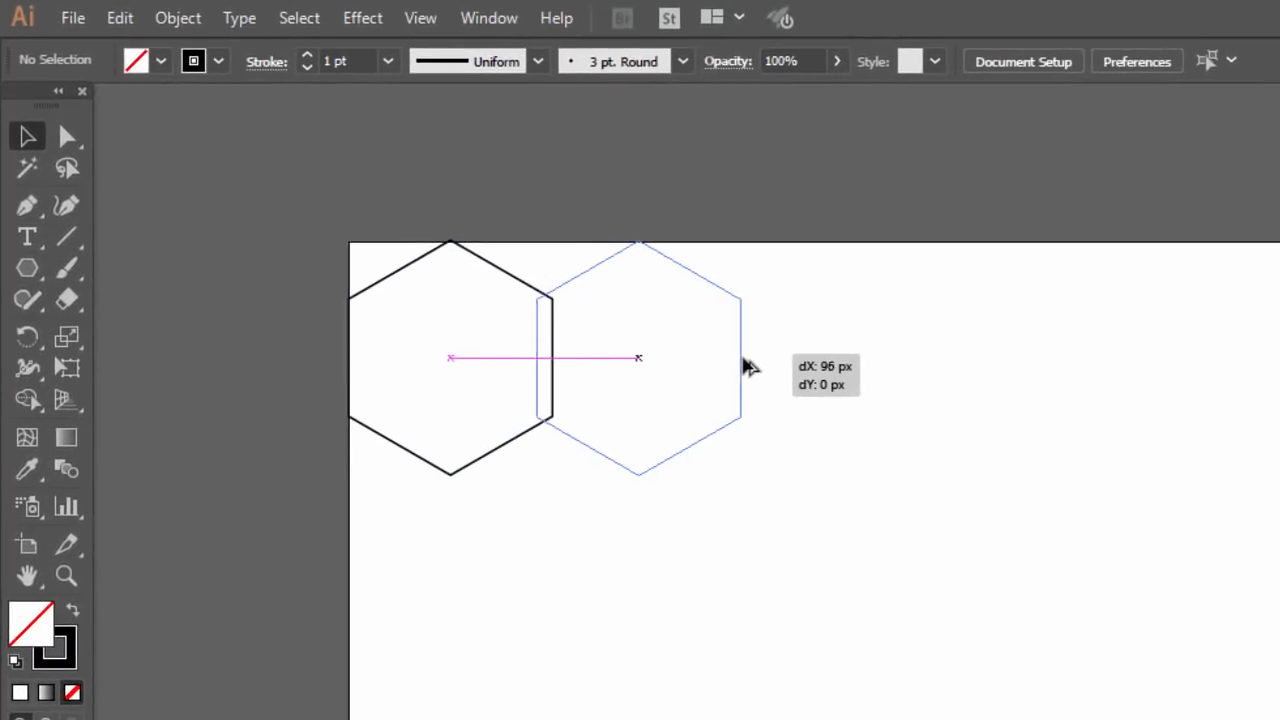
left_click_drag(745, 361, 757, 366)
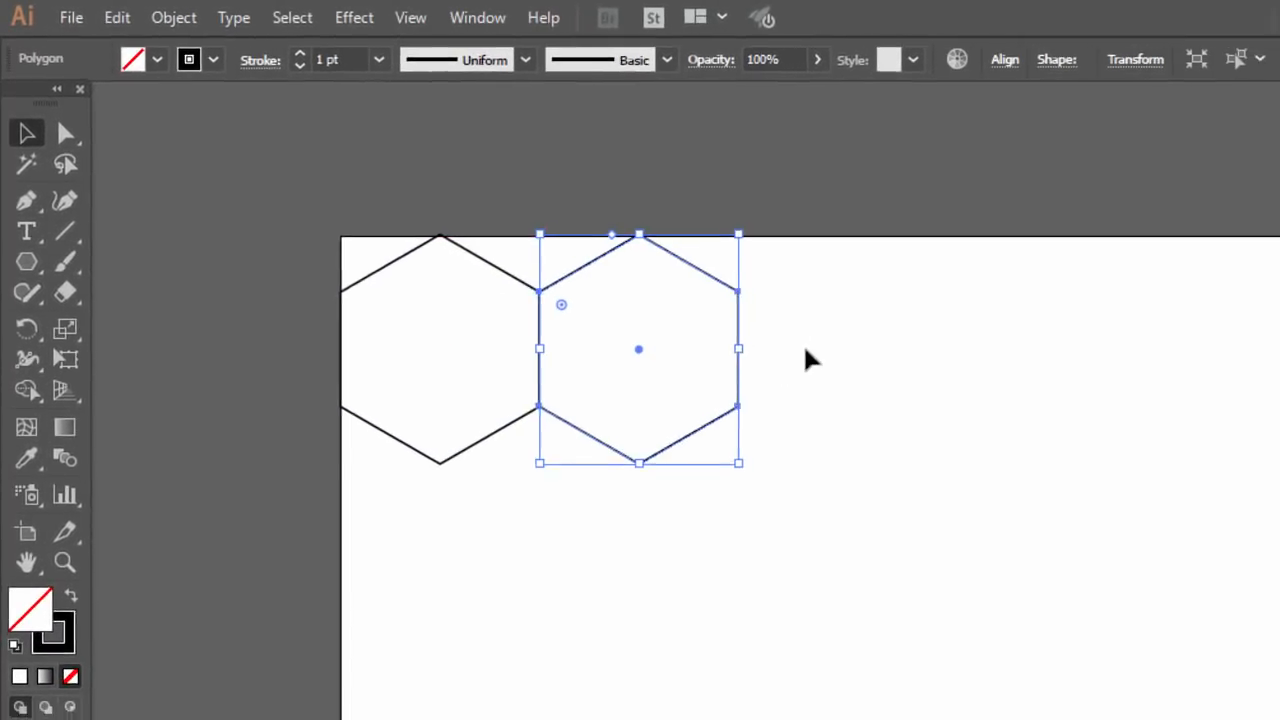
Step: Repeat the duplication until a row of 11 adjoining hexagons extends past the artboard's right edge
scroll(883, 343, "down", 1)
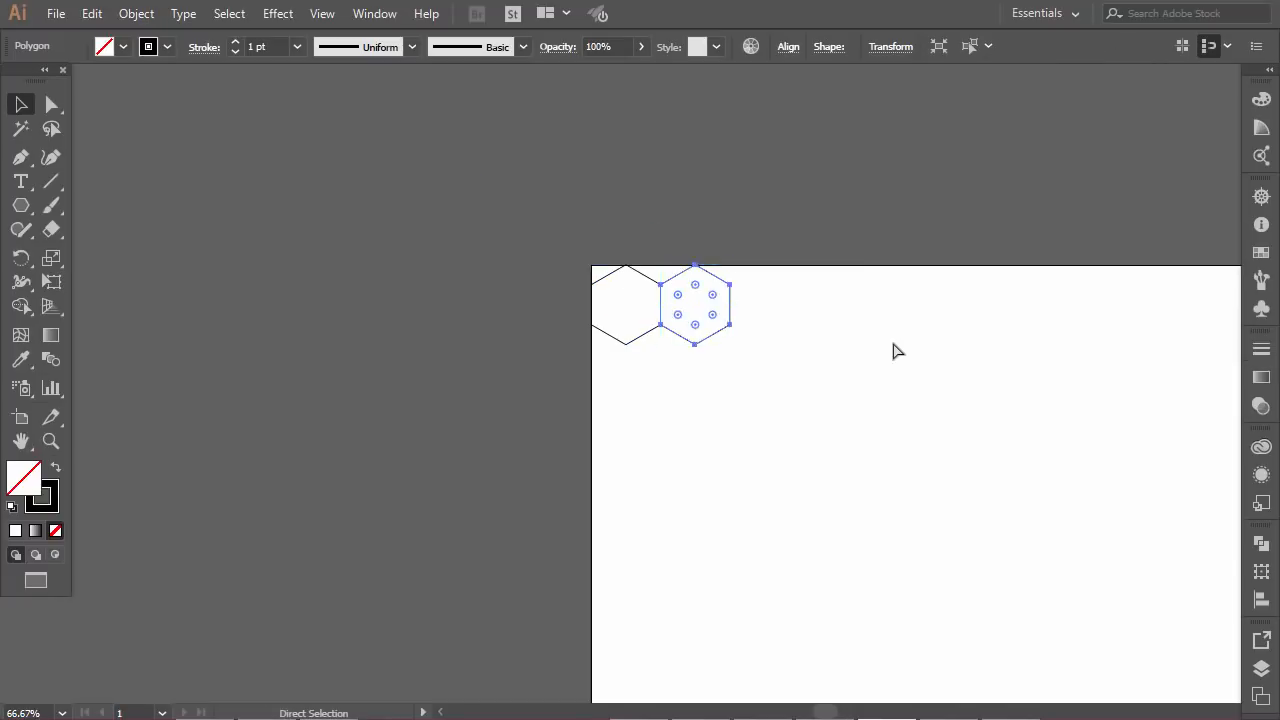
scroll(898, 354, "right", 3)
scroll(896, 350, "right", 2)
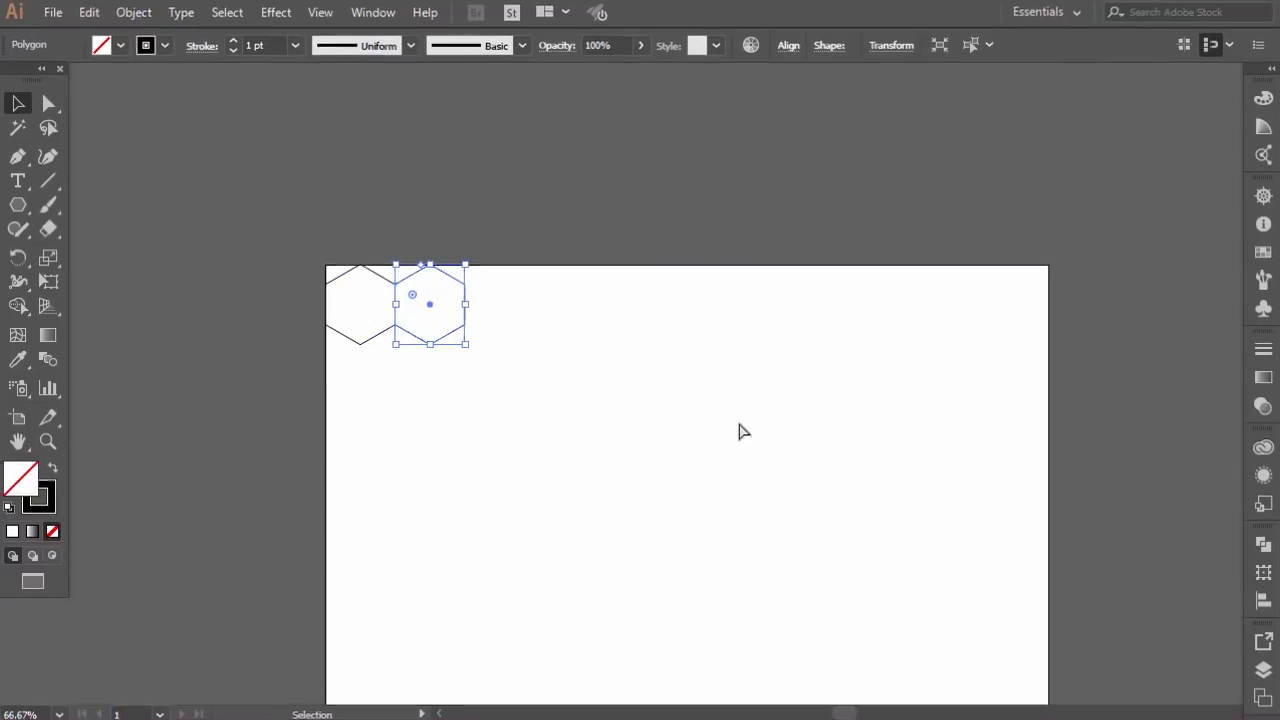
key("ctrl+d")
key("ctrl+d")
key("ctrl+d")
key("ctrl+d")
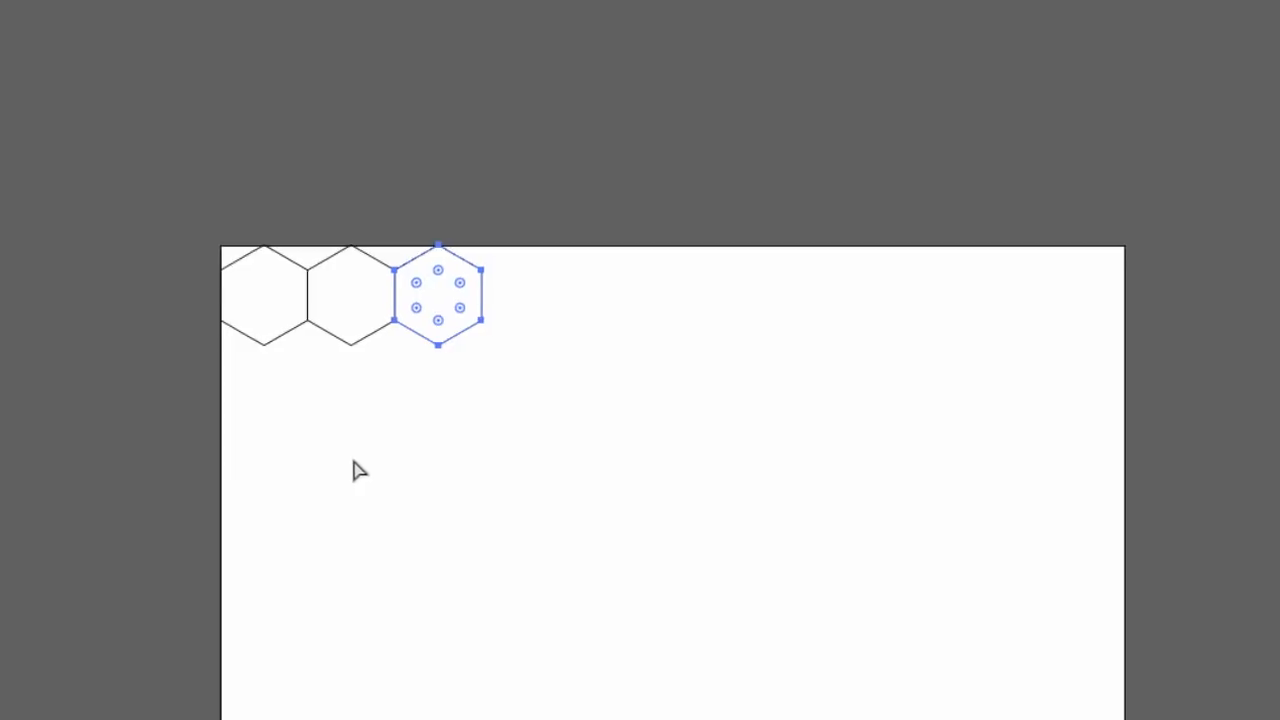
key("ctrl+d")
key("ctrl+d")
key("ctrl+d")
key("ctrl+d")
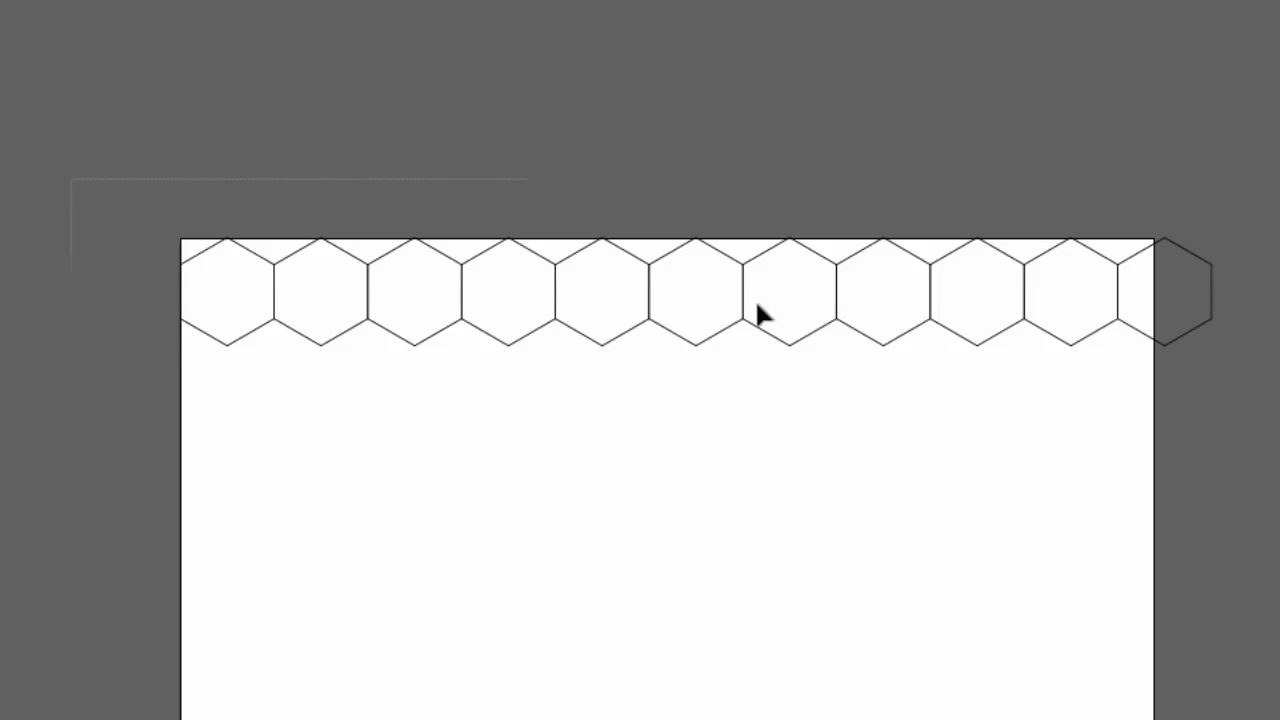
Step: Duplicate the whole hexagon row directly below, shifted half a hexagon to the left so the two rows interlock
left_click_drag(760, 315, 1232, 370)
scroll(847, 345, "up", 3)
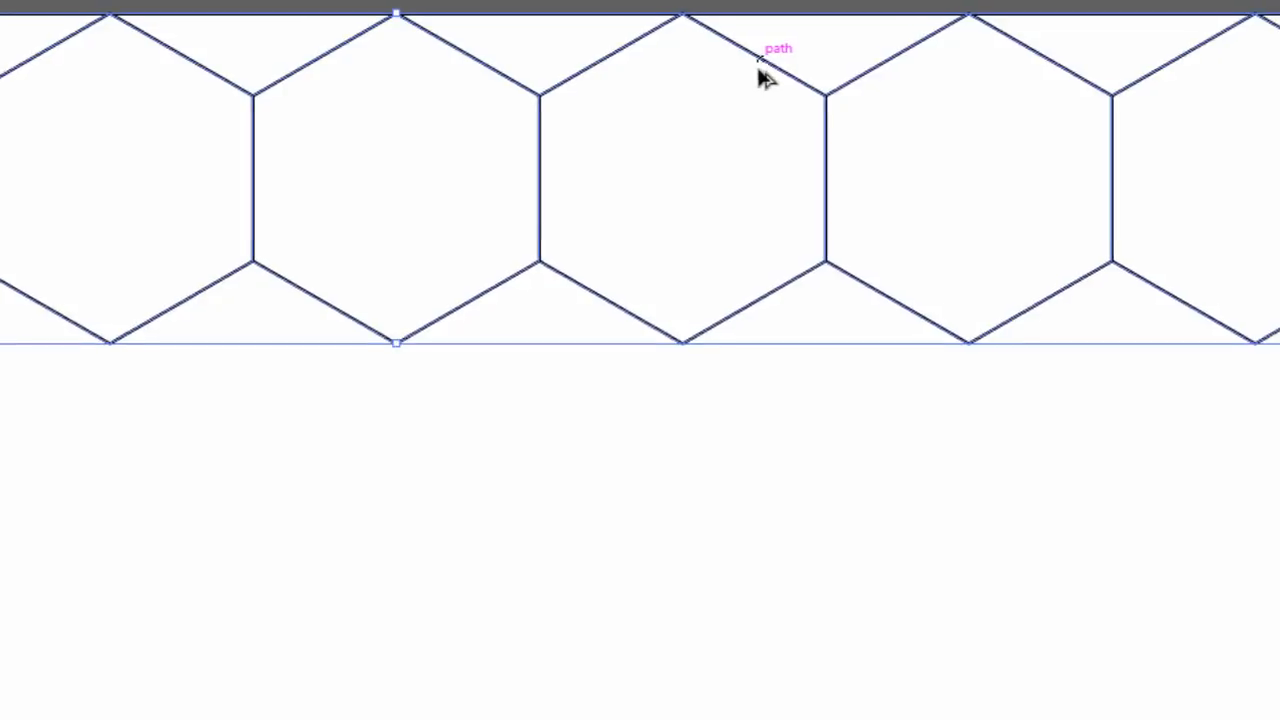
left_click_drag(757, 70, 650, 357)
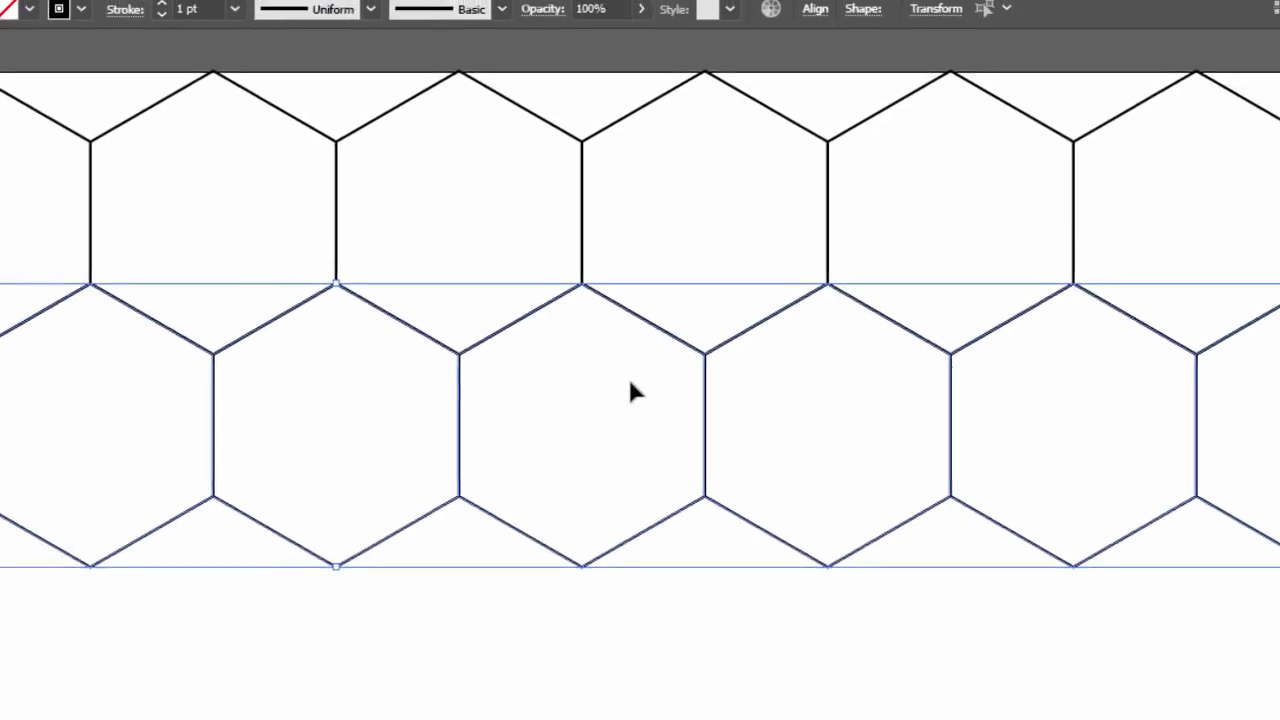
scroll(631, 366, "down", 3)
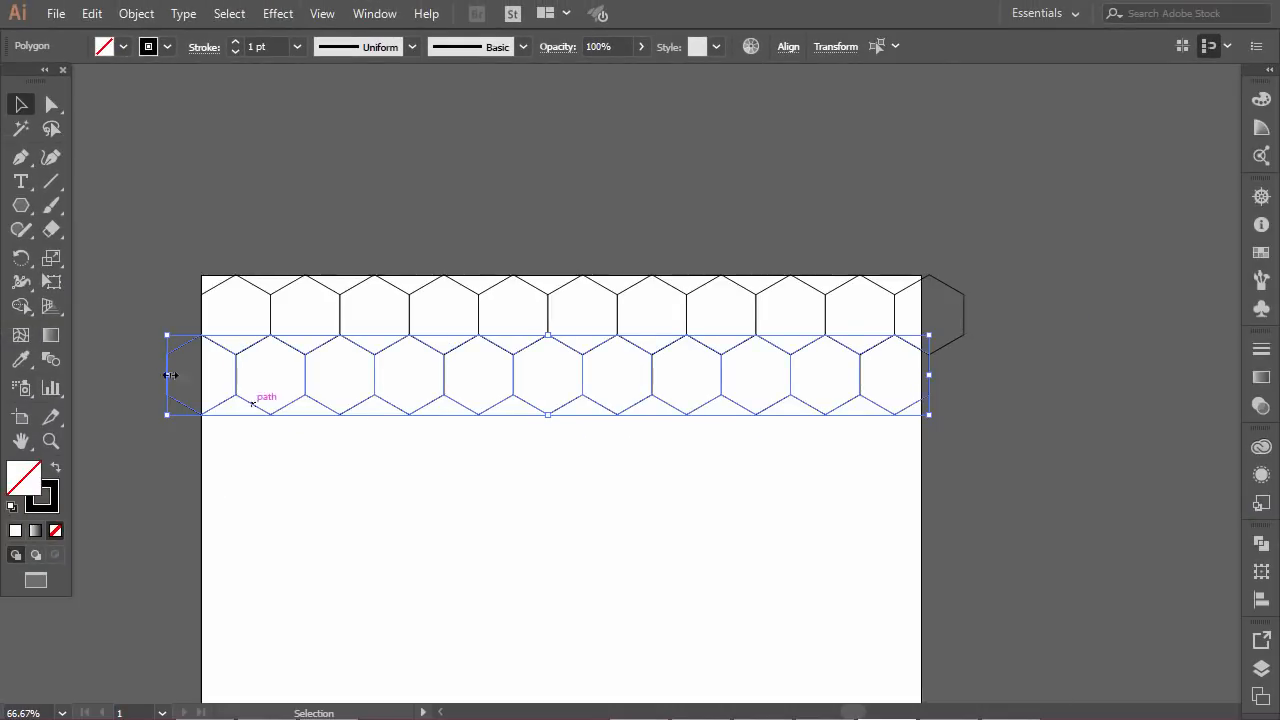
left_click(470, 482)
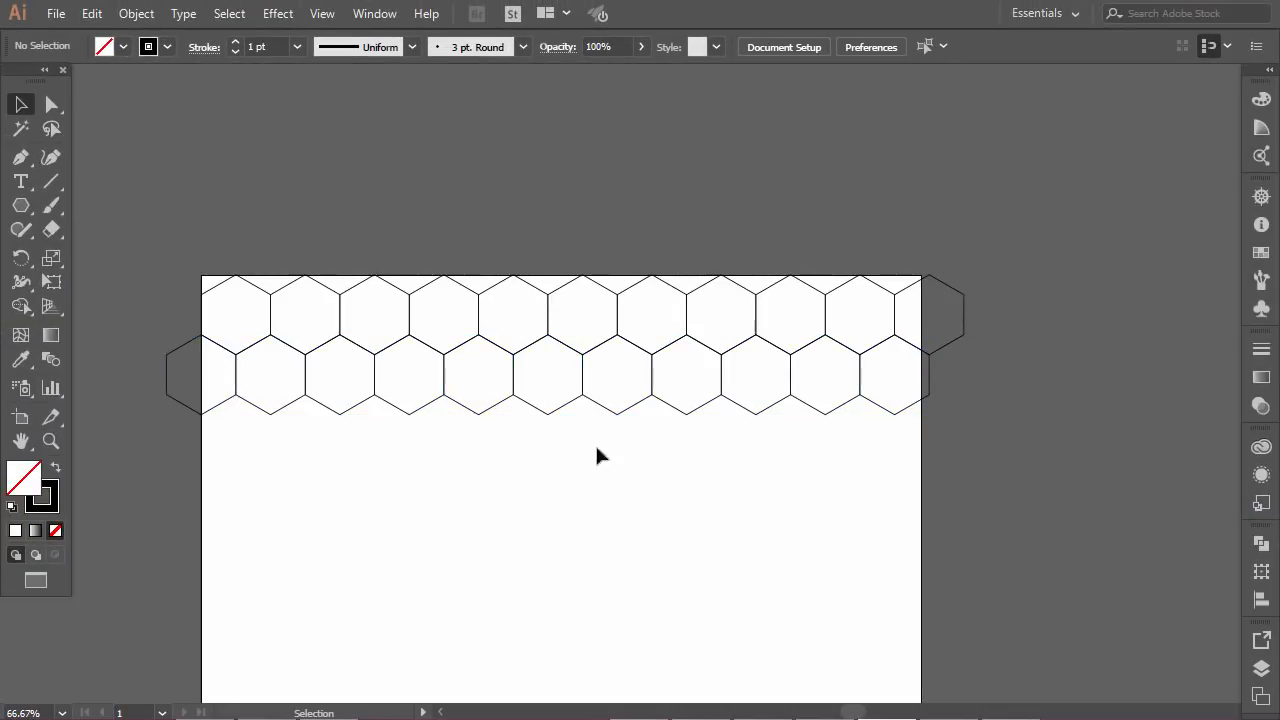
Step: Duplicate both hexagon rows together directly below, so the copied pair interlocks with the lower edge of the original pair
scroll(600, 349, "up", 4)
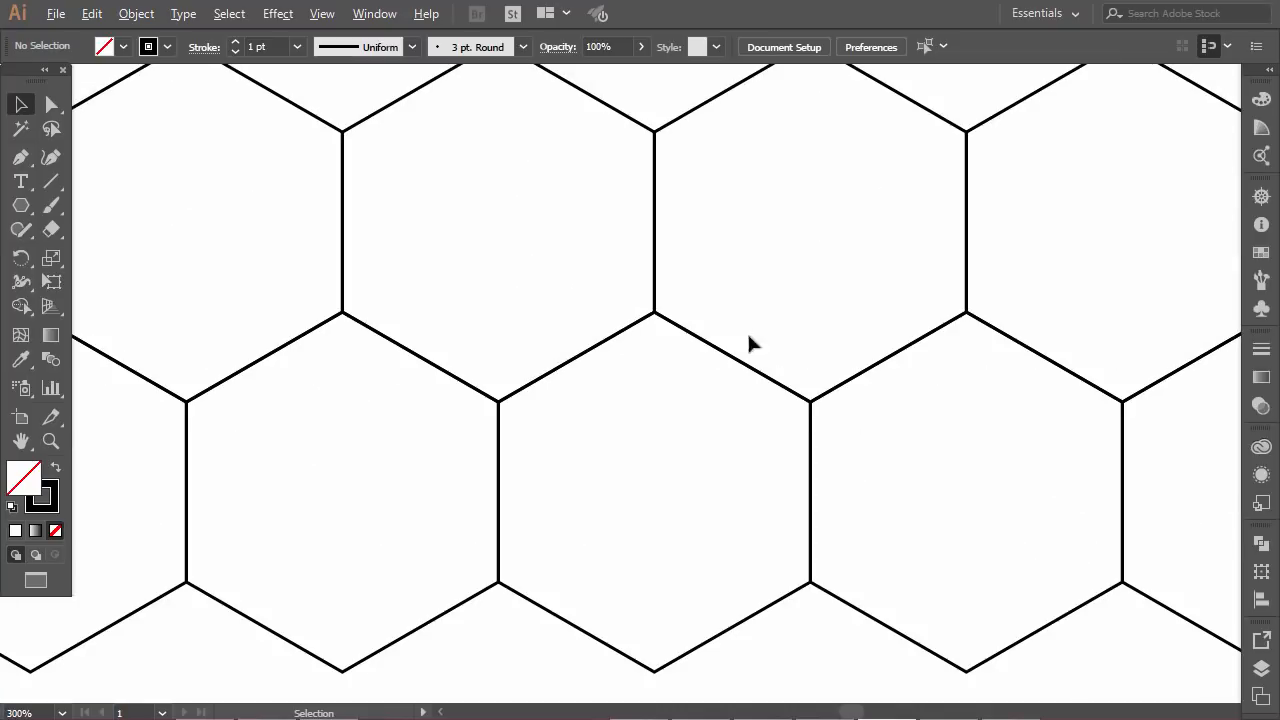
scroll(633, 458, "down", 4)
scroll(577, 451, "down", 3)
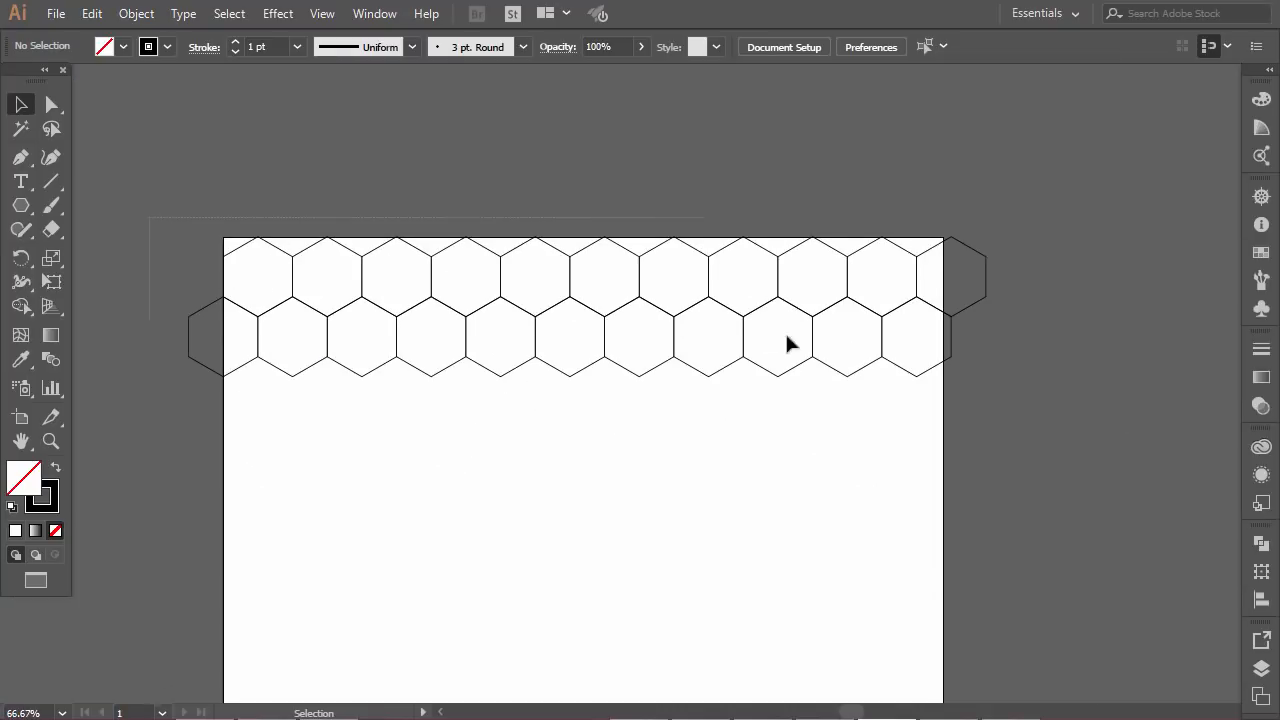
left_click_drag(787, 343, 988, 404)
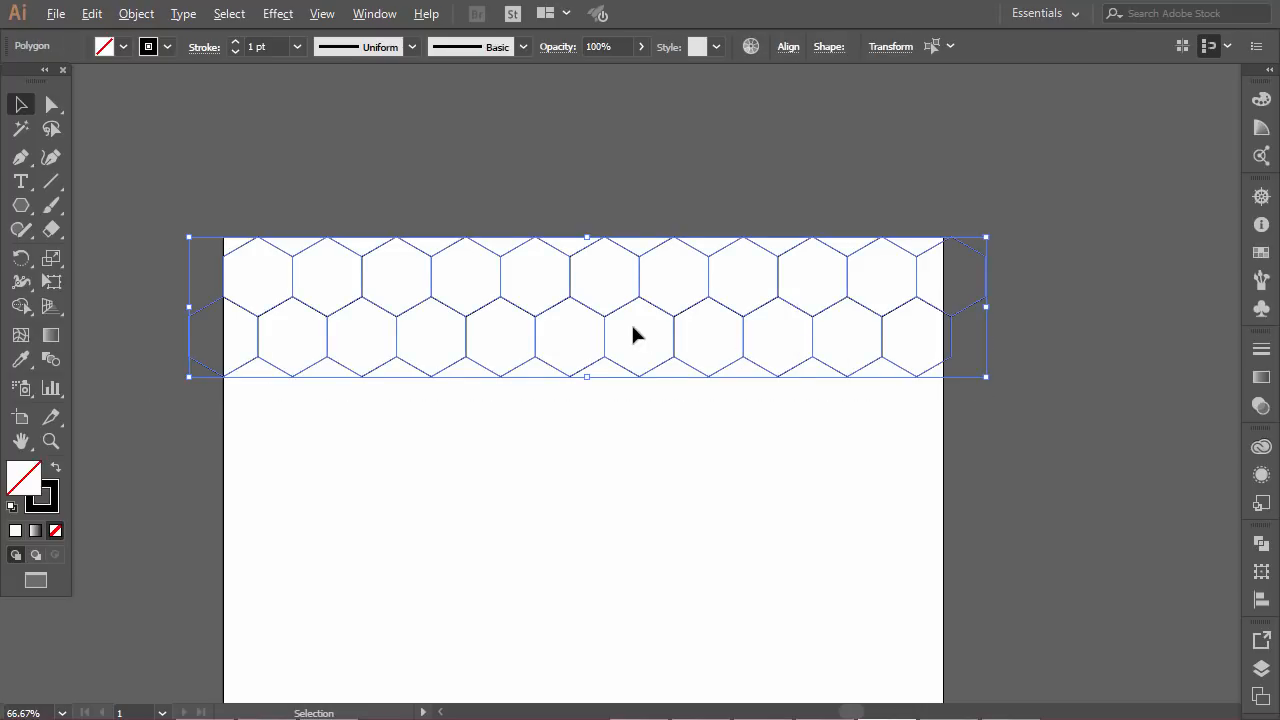
scroll(633, 334, "up", 1)
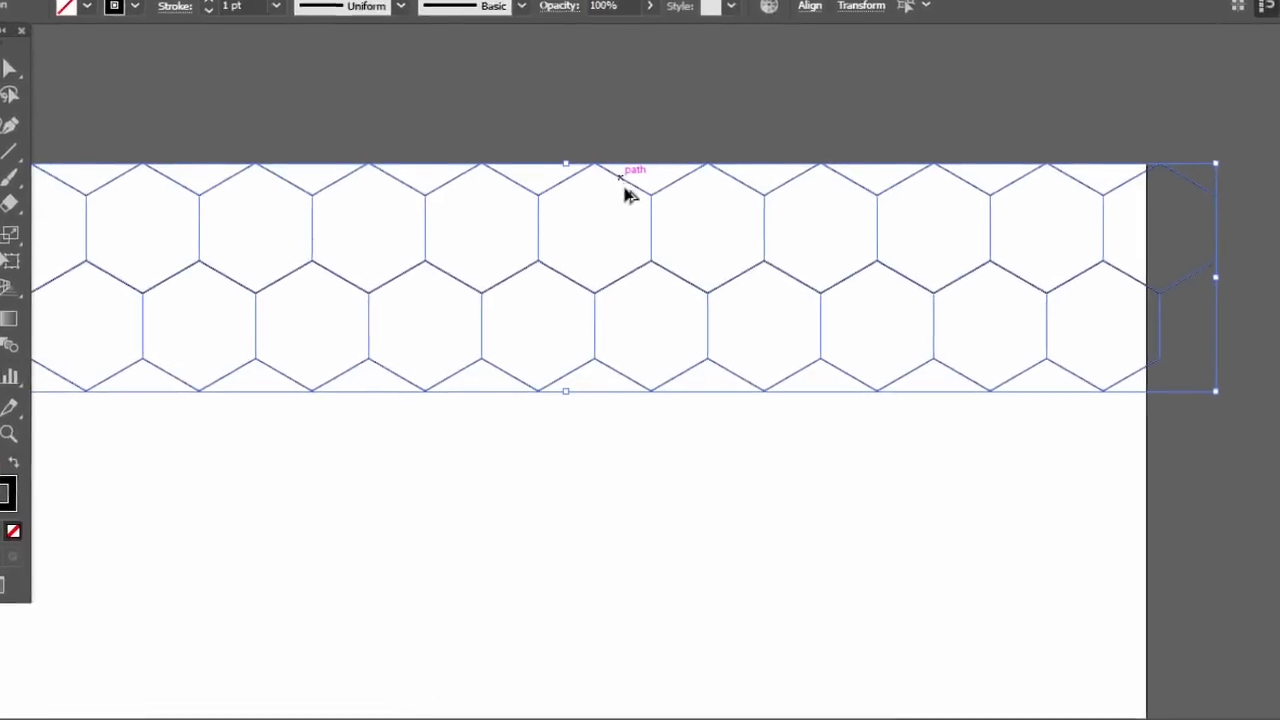
left_click_drag(628, 195, 628, 378)
left_click_drag(657, 322, 668, 300)
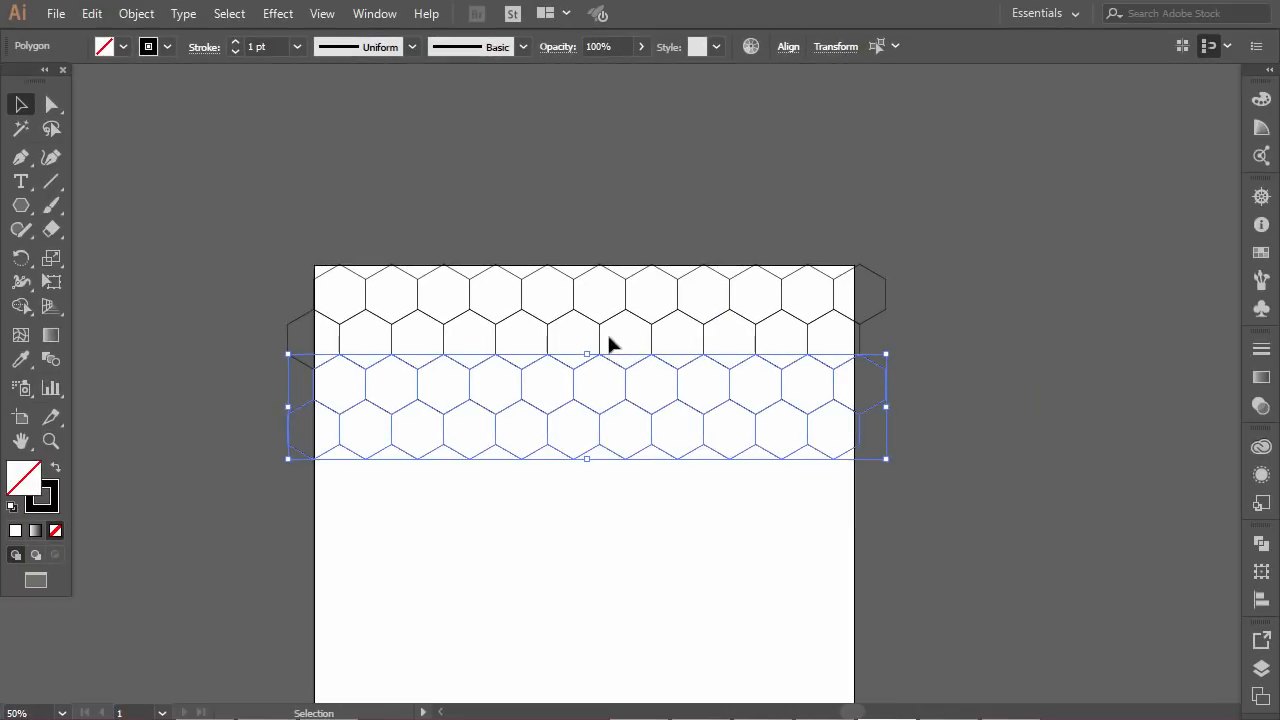
Step: Repeat the two-row duplication downward until 12 interlocking hexagon rows extend past the artboard's lower edge
scroll(600, 364, "left", 1)
scroll(601, 372, "down", 3)
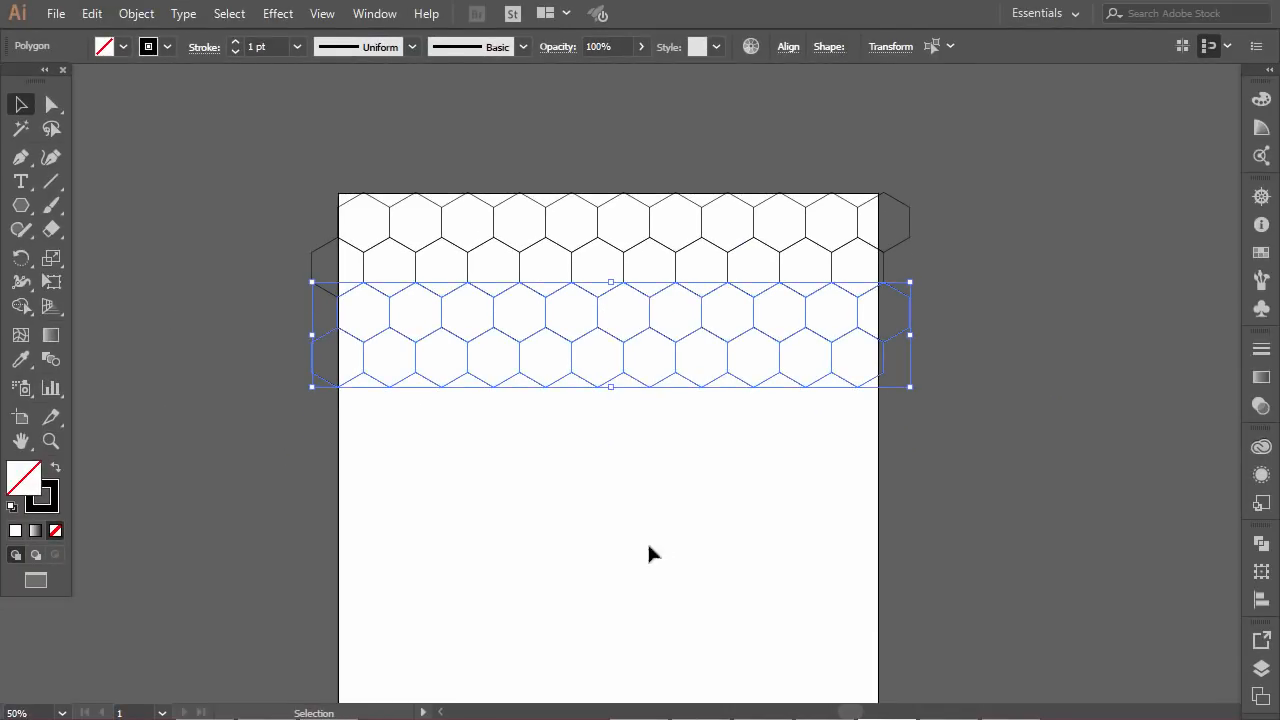
key("a")
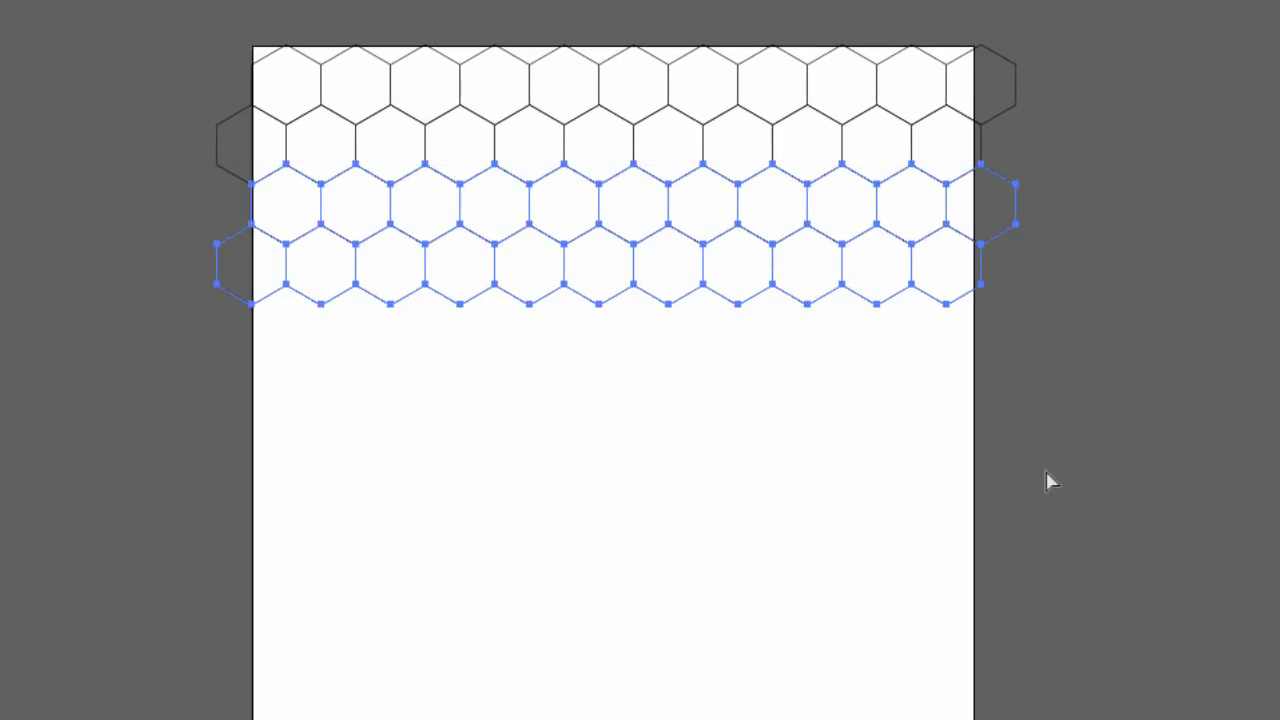
key("ctrl+d")
key("ctrl+d")
key("ctrl+d")
key("ctrl+d")
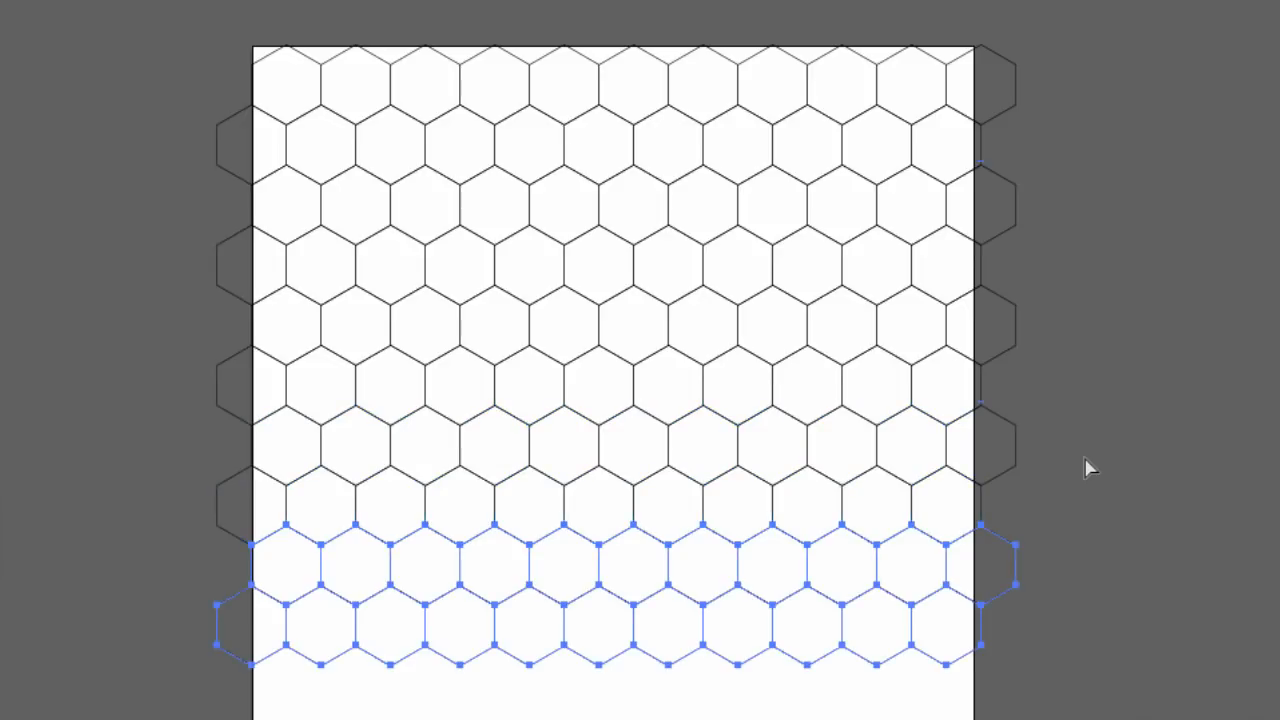
key("v")
scroll(1094, 463, "down", 4)
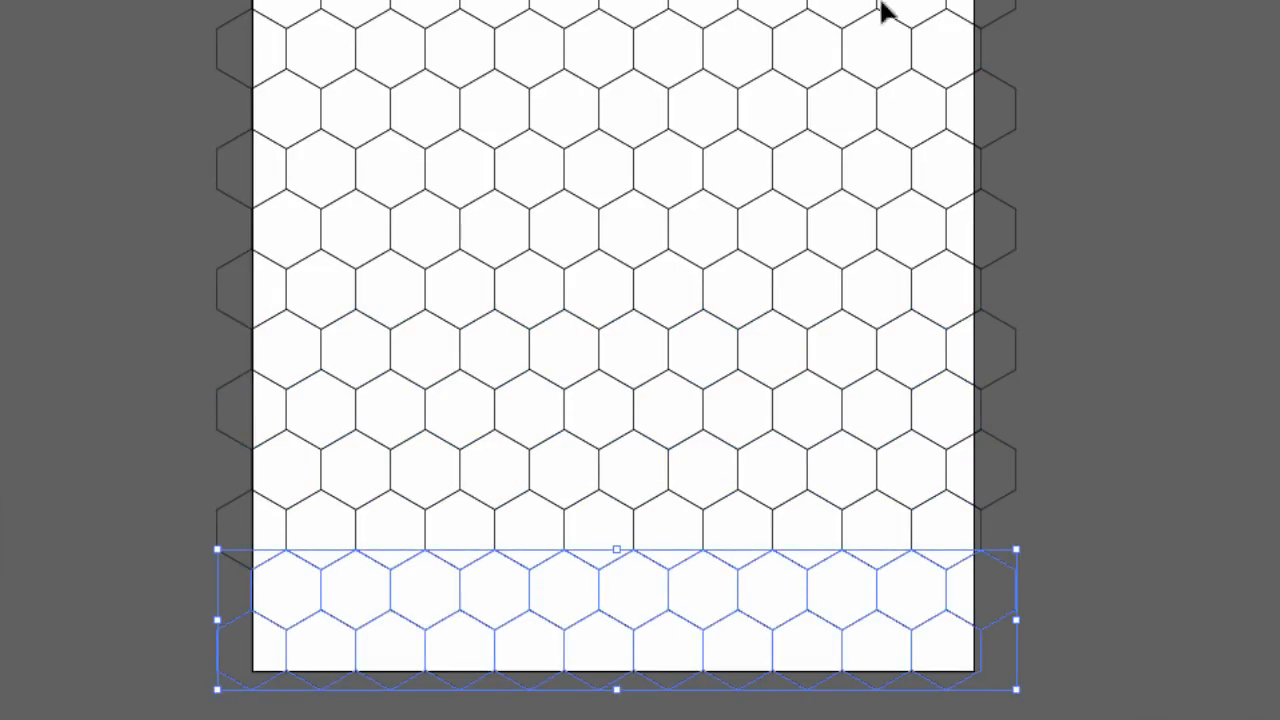
left_click(1088, 68)
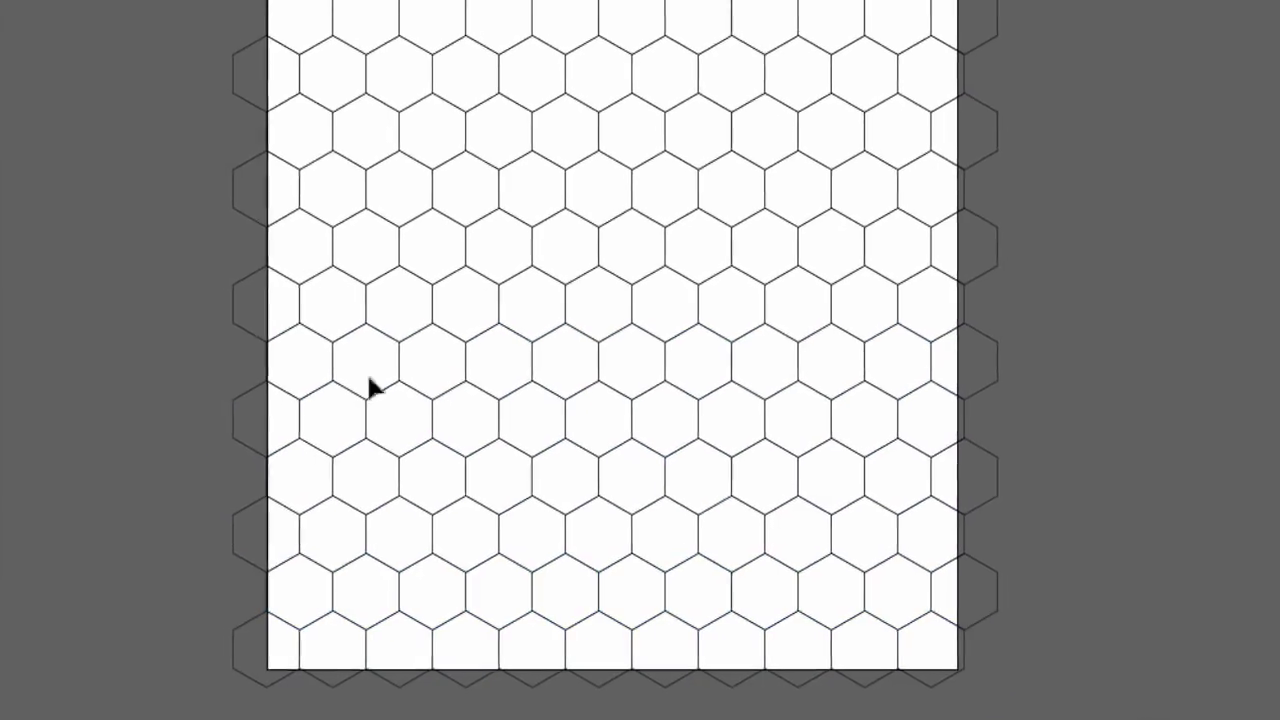
left_click_drag(240, 2, 1054, 692)
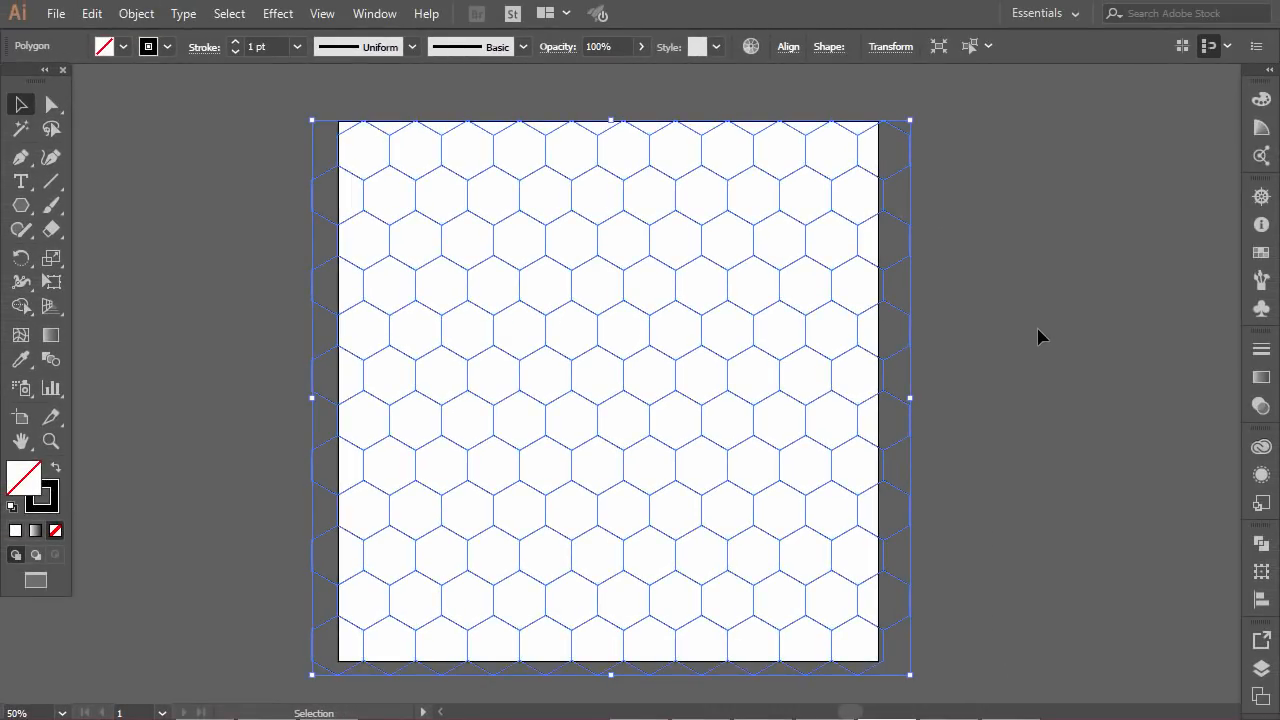
left_click(763, 381)
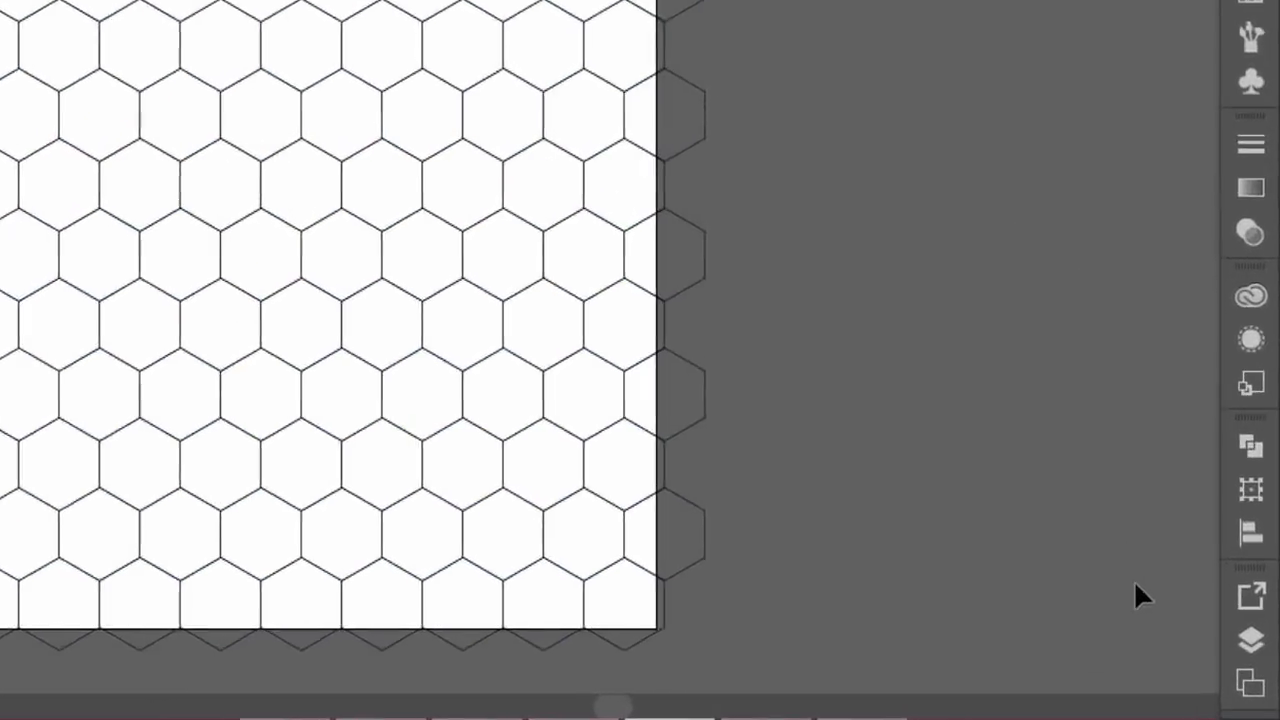
Step: Lock Layer 1 containing the hexagon grid and add a new layer above it
left_click(1261, 668)
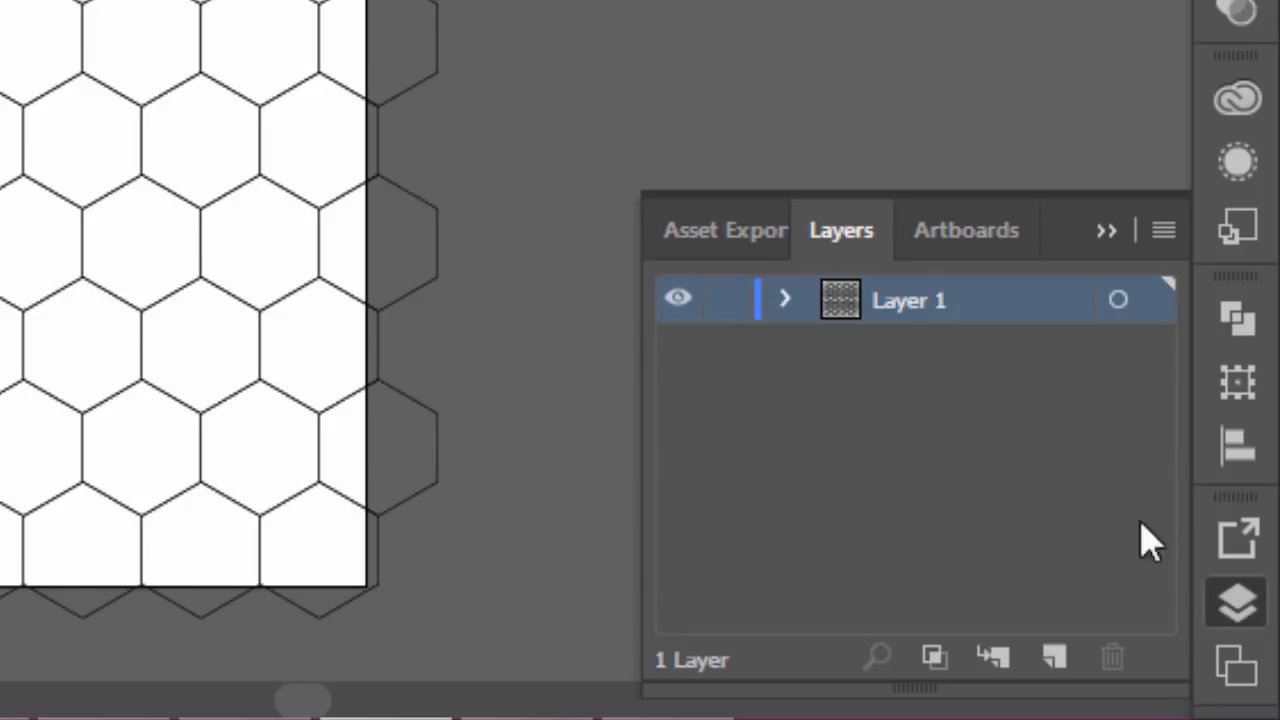
left_click(727, 300)
left_click(1055, 660)
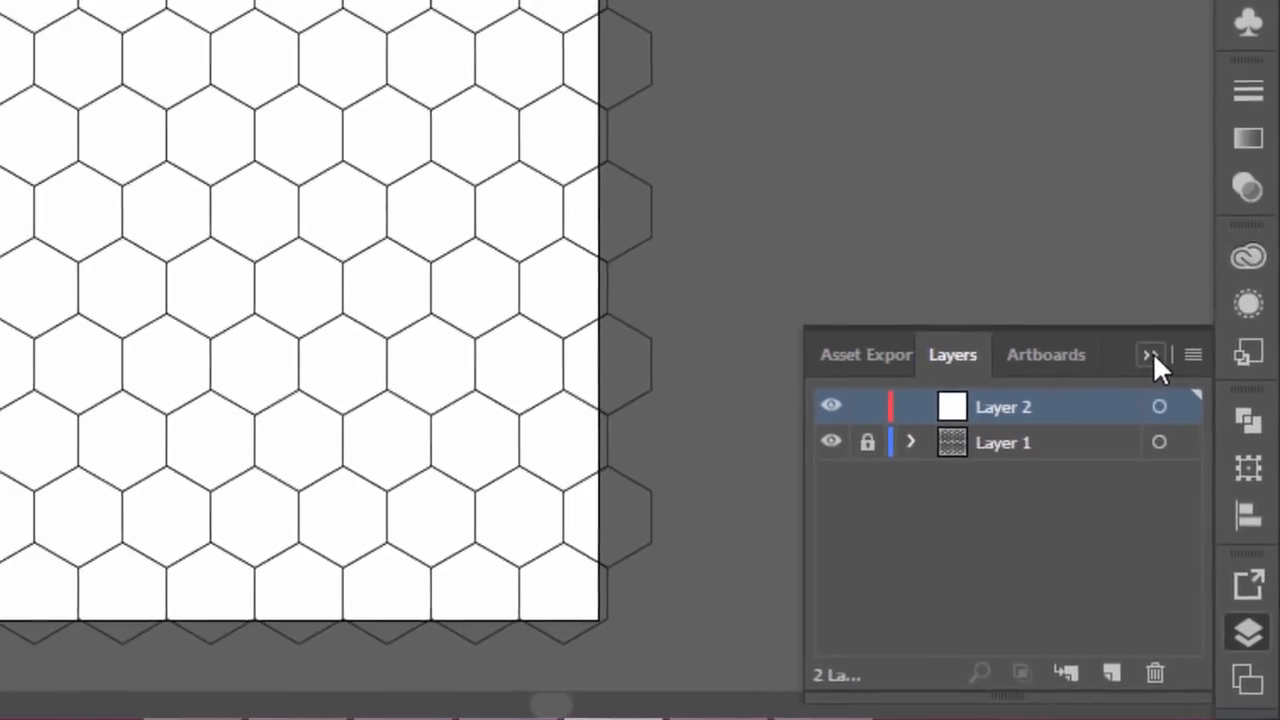
left_click(1140, 326)
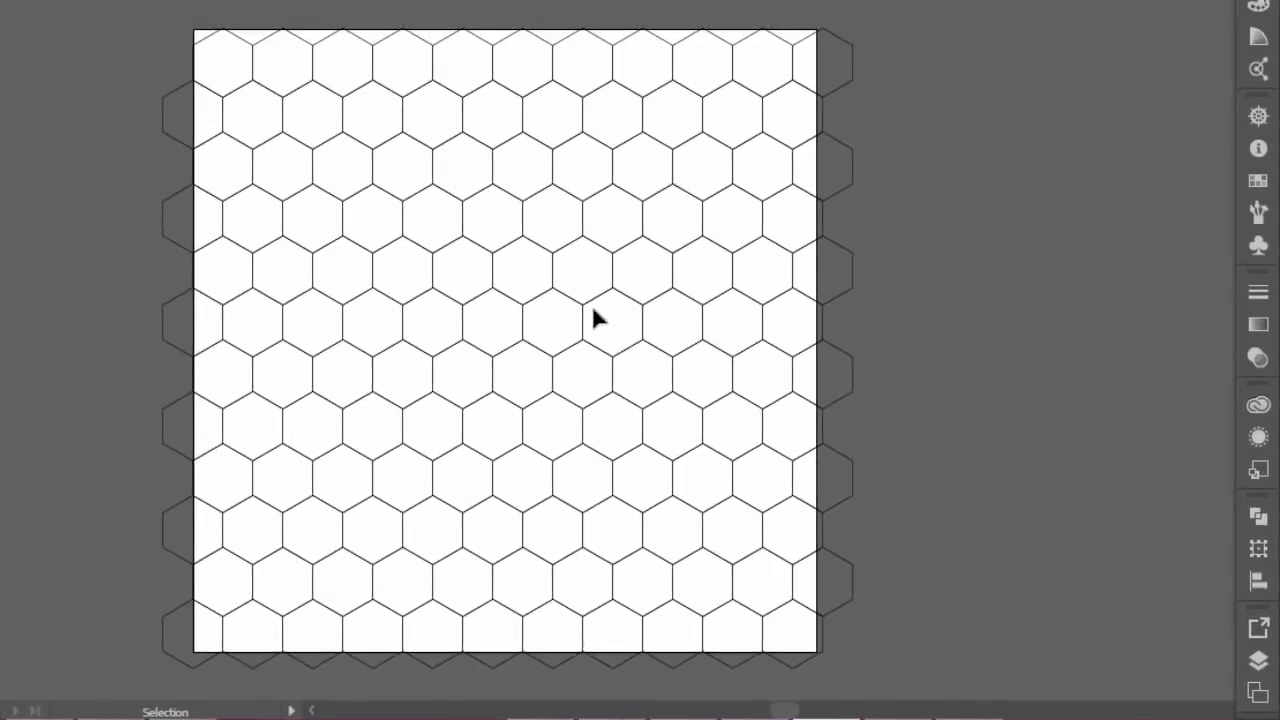
Step: Draw a closed rhombus with the Pen tool over one hexagon's upper part, about 104 by 60 px, with its lowest point at the hexagon's centre
scroll(423, 159, "up", 1)
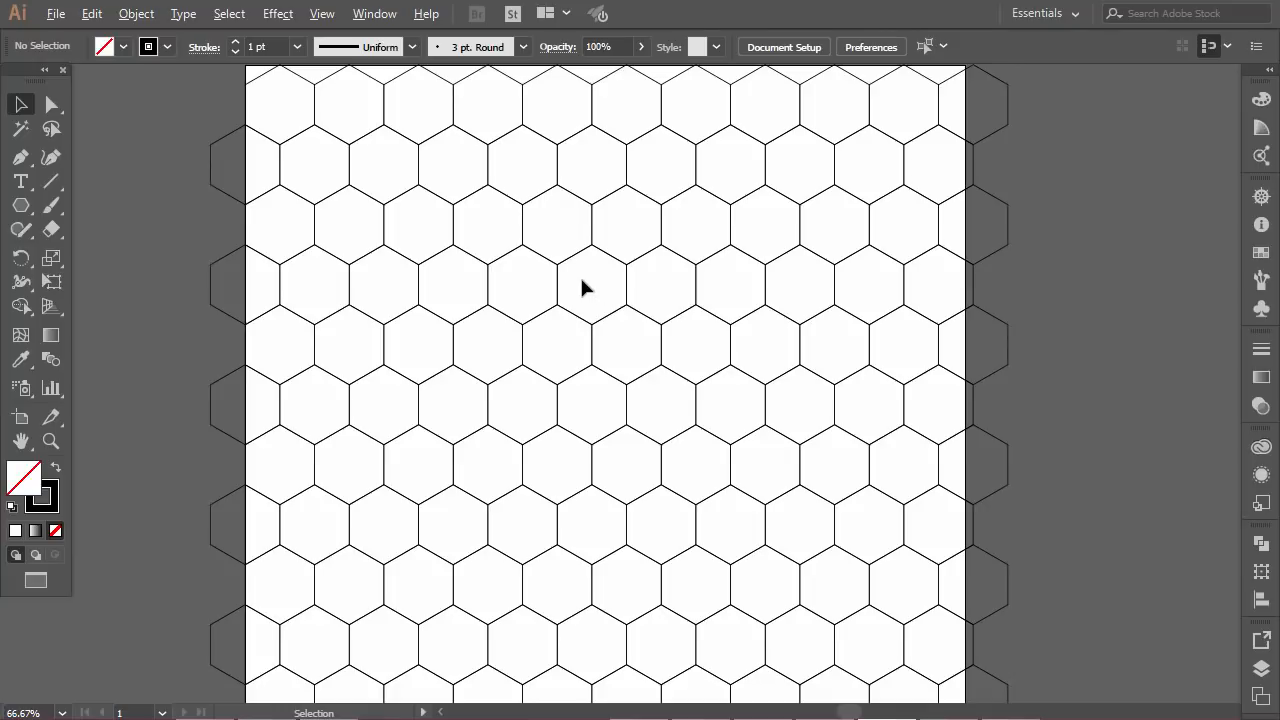
scroll(815, 275, "up", 1)
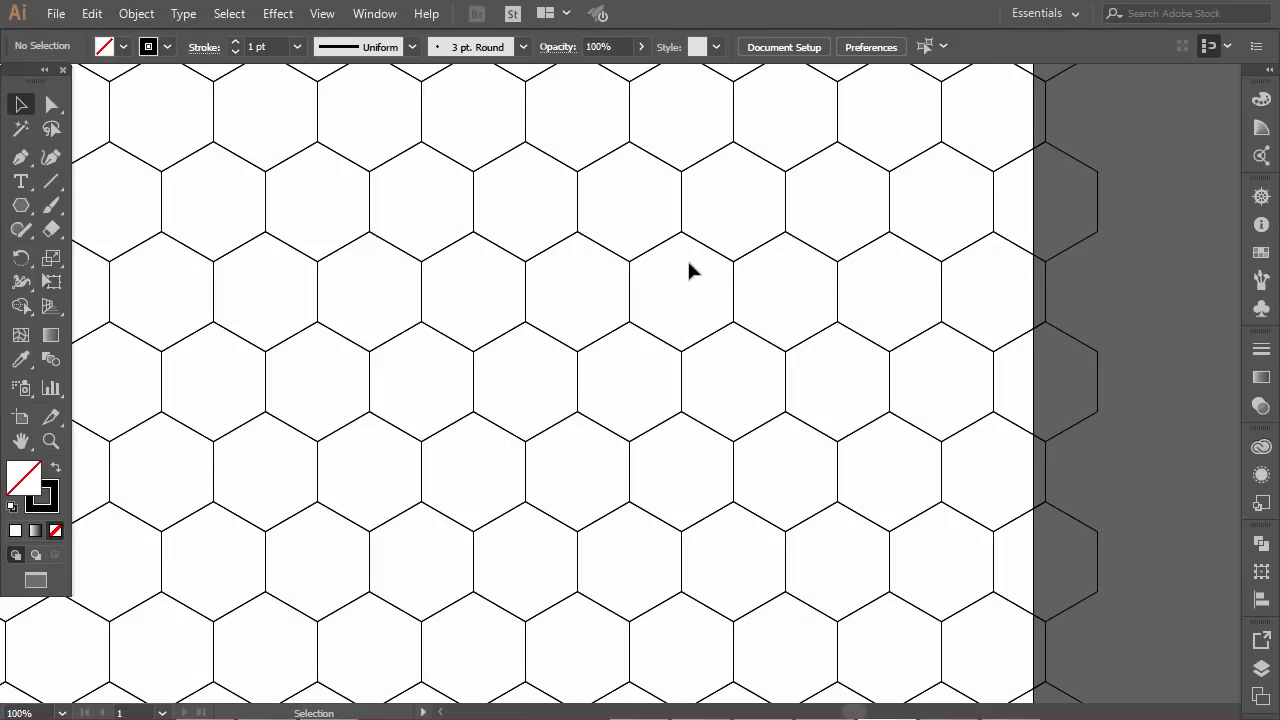
scroll(670, 270, "up", 1)
scroll(651, 268, "left", 1)
scroll(776, 280, "up", 1)
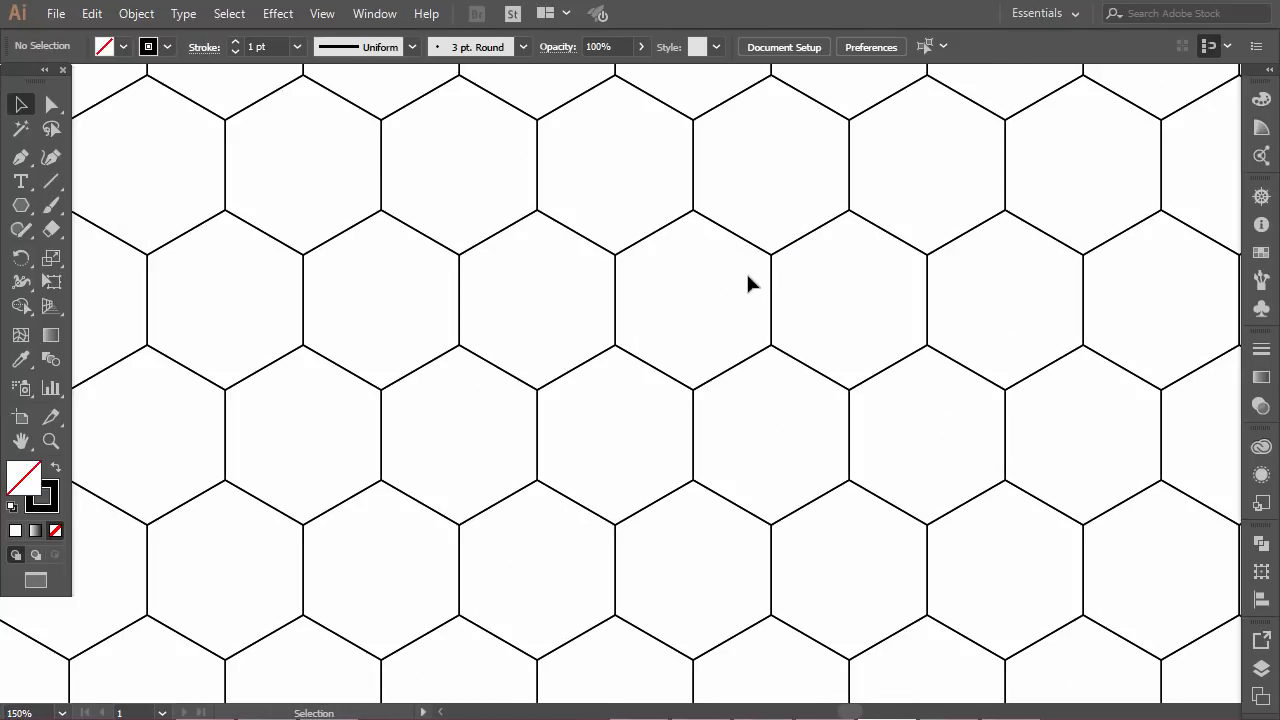
scroll(910, 178, "up", 1)
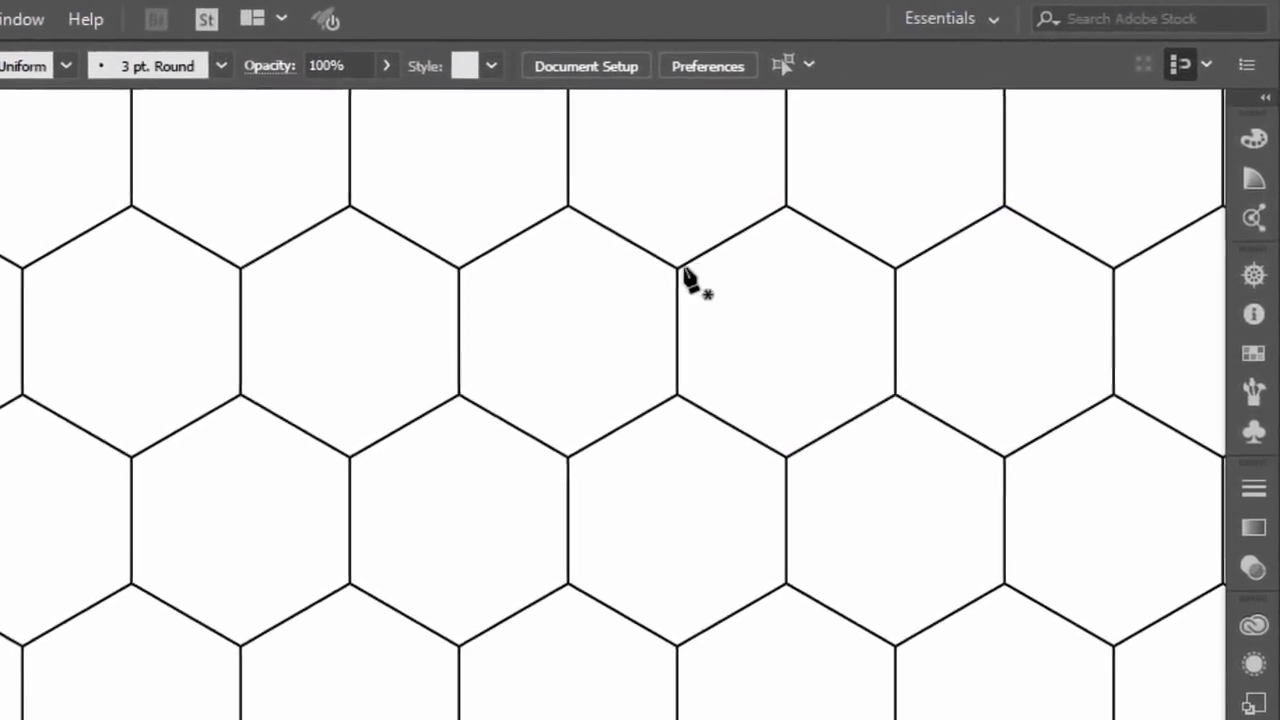
left_click(645, 284)
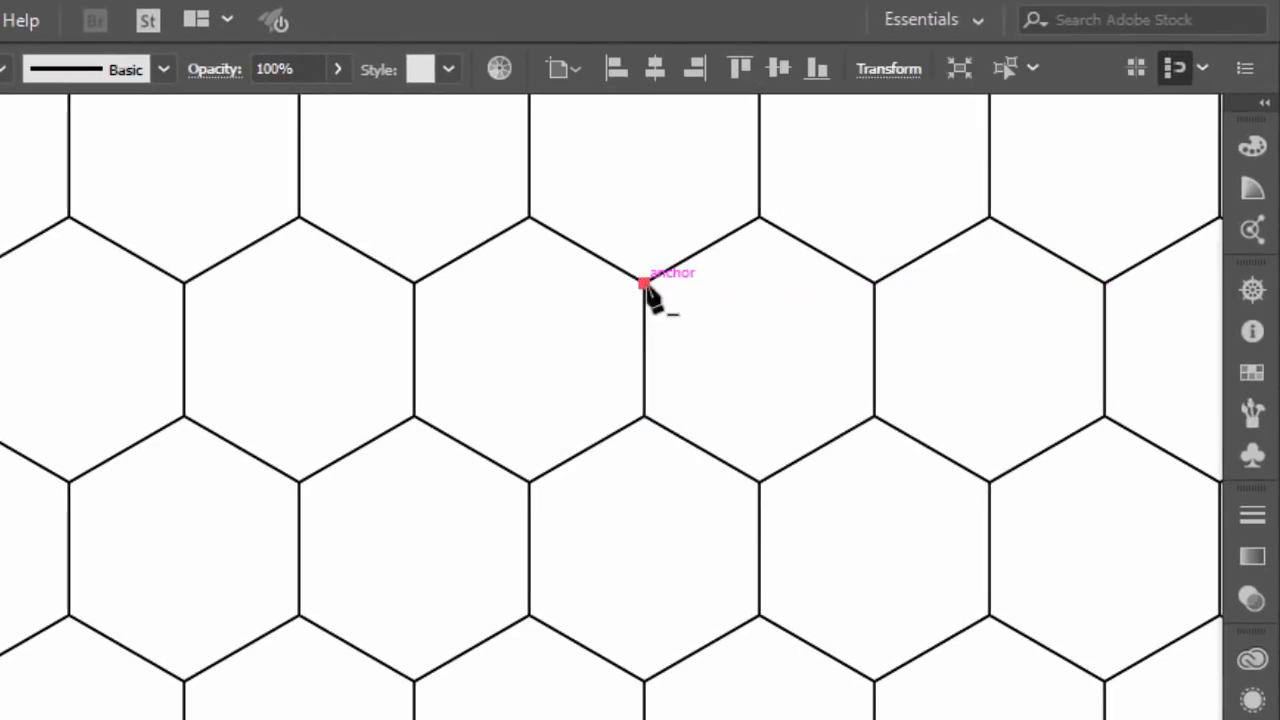
left_click(760, 349)
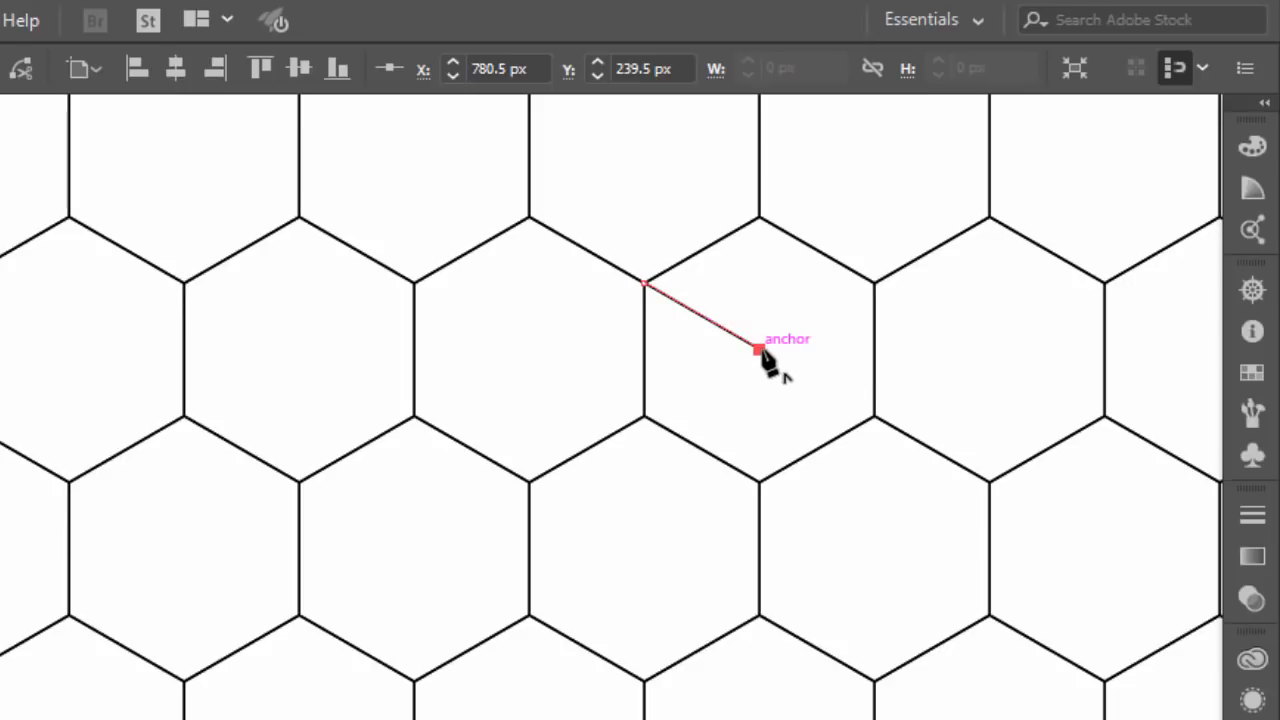
left_click(875, 285)
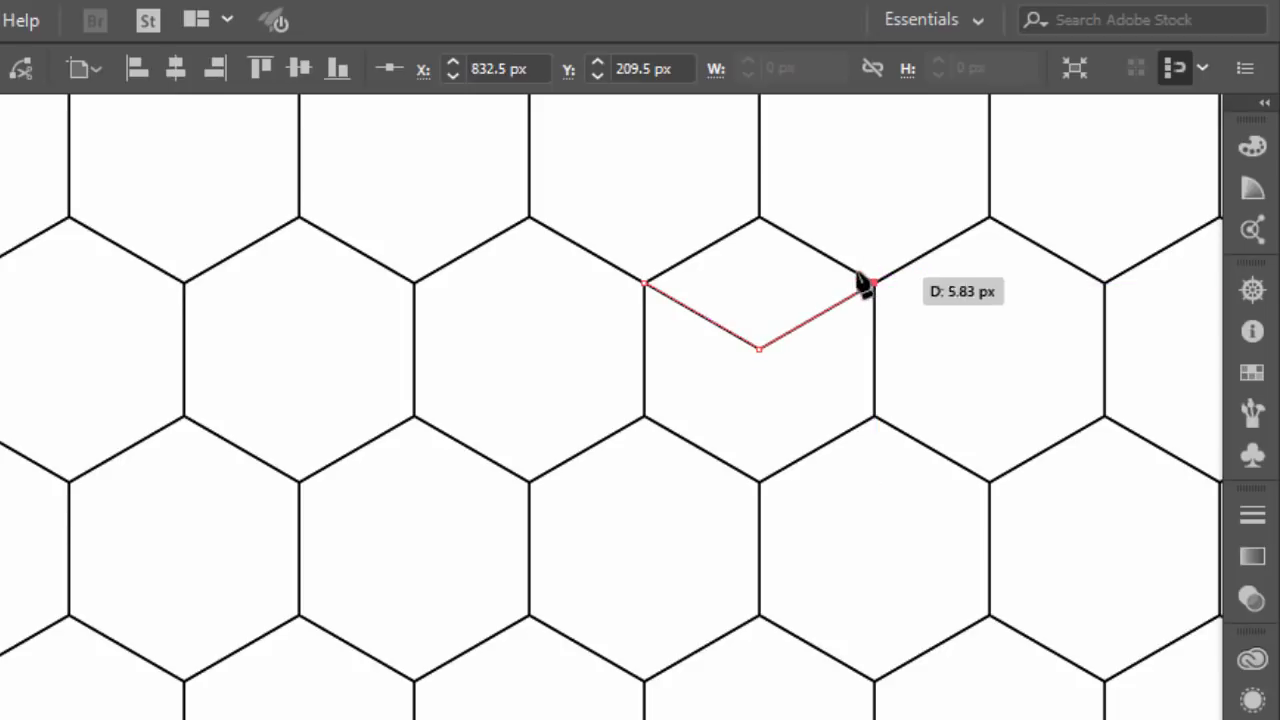
left_click(760, 217)
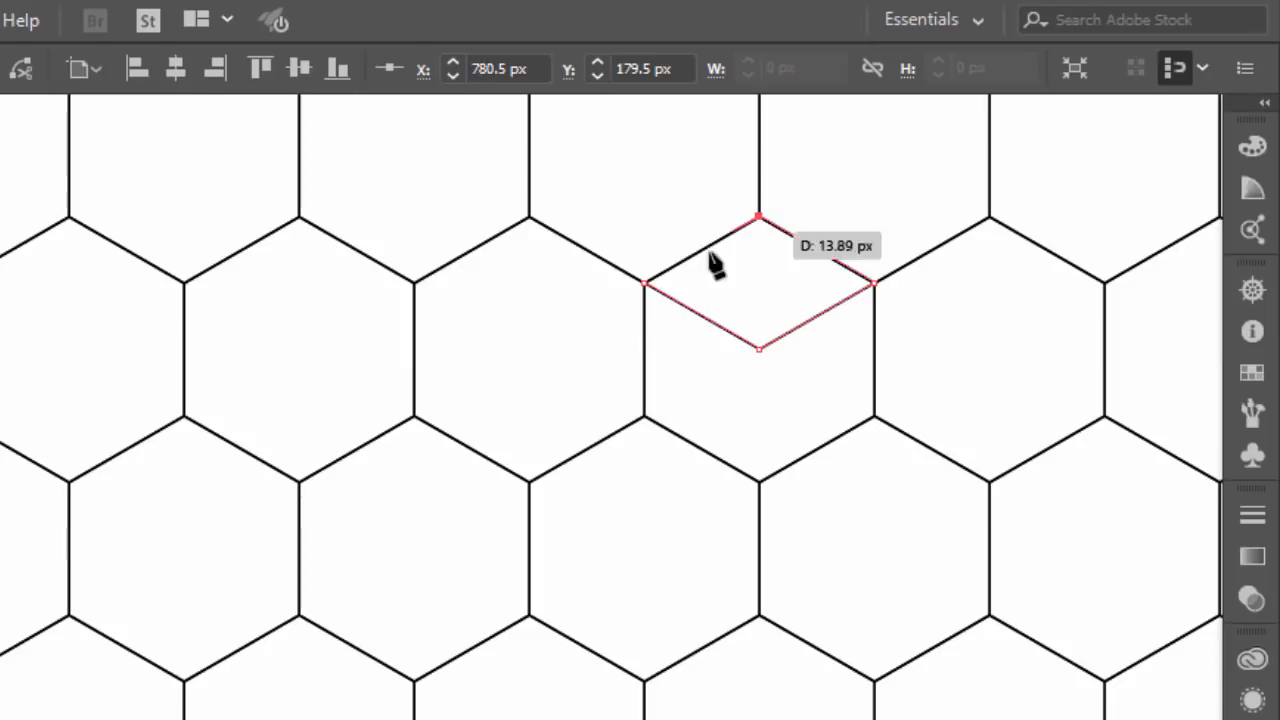
left_click(645, 285)
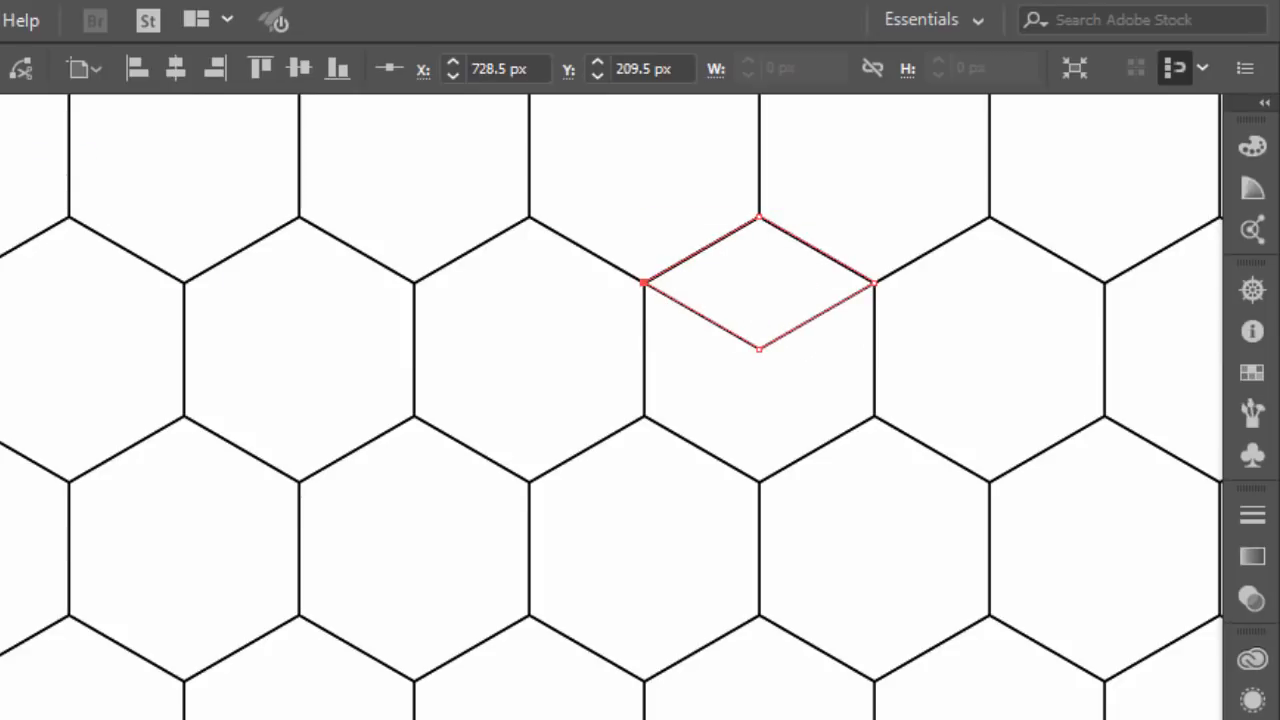
key("v")
key("ctrl+shift+a")
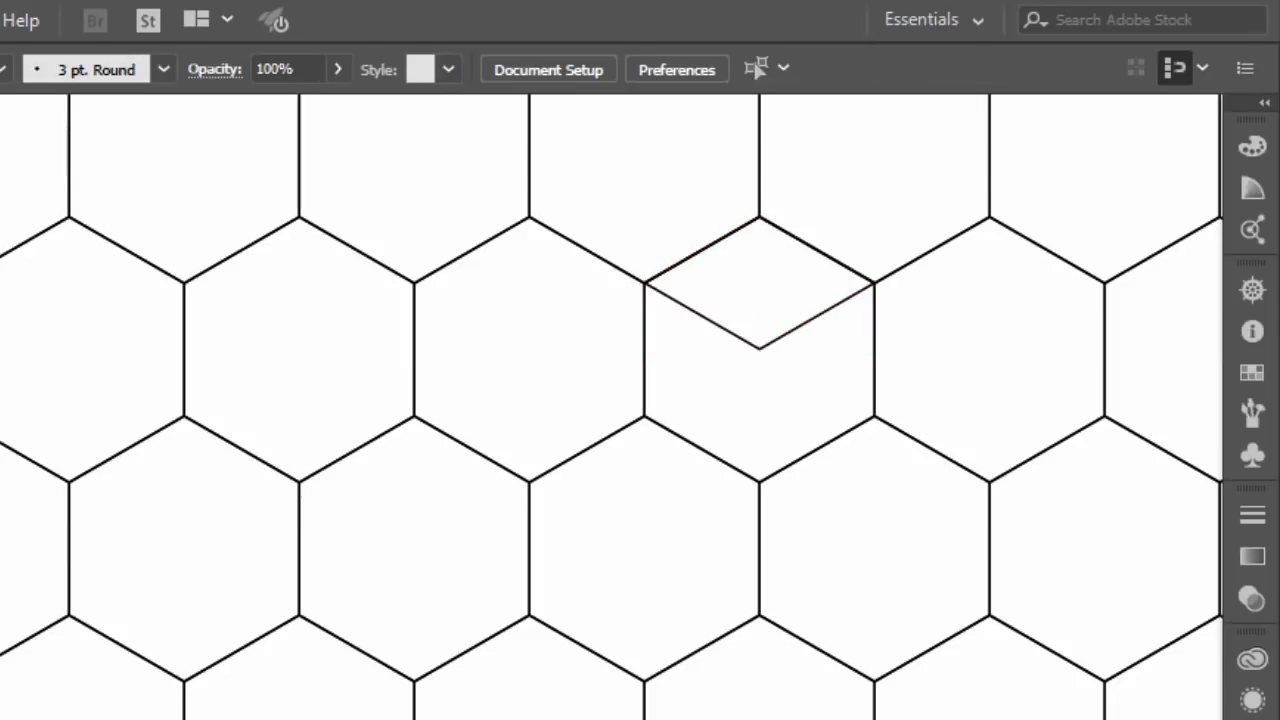
Step: Draw the cube's left face with the Pen tool as a closed parallelogram along the hexagon's left corners, lowest corner and centre
left_click(645, 285)
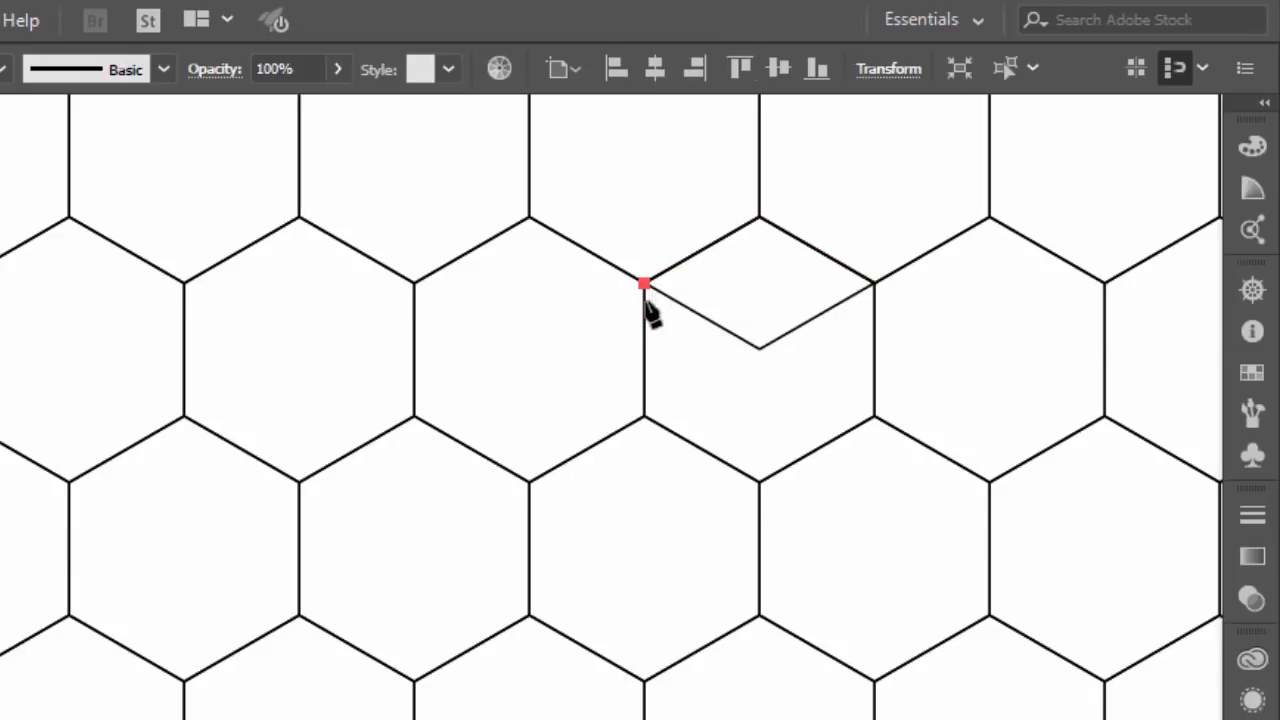
left_click(645, 416)
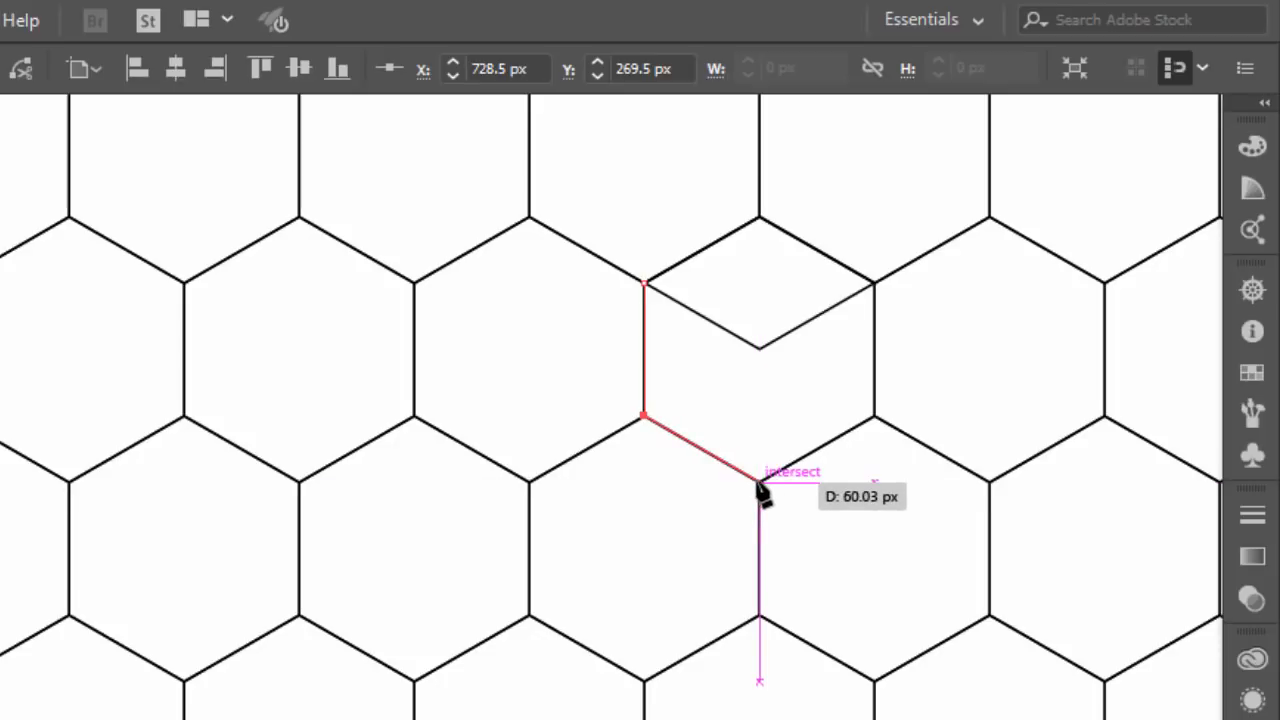
left_click(759, 482)
left_click(759, 350)
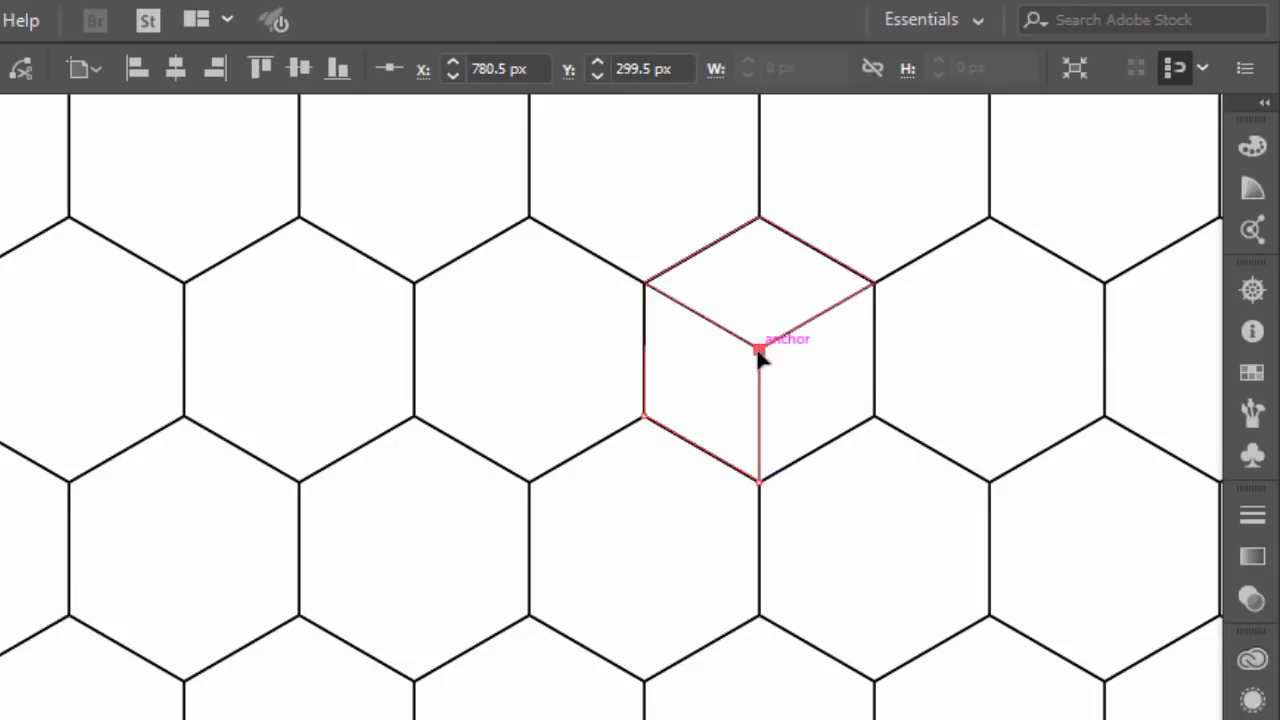
left_click(644, 284)
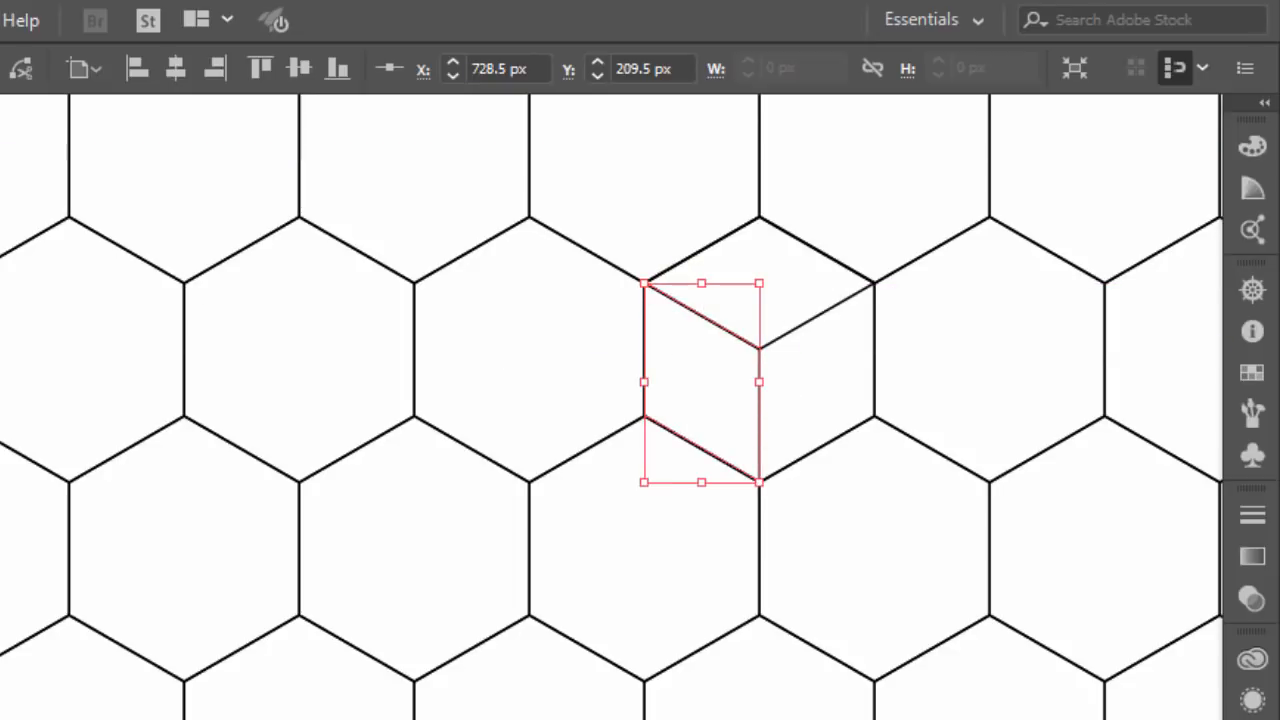
left_click(511, 347)
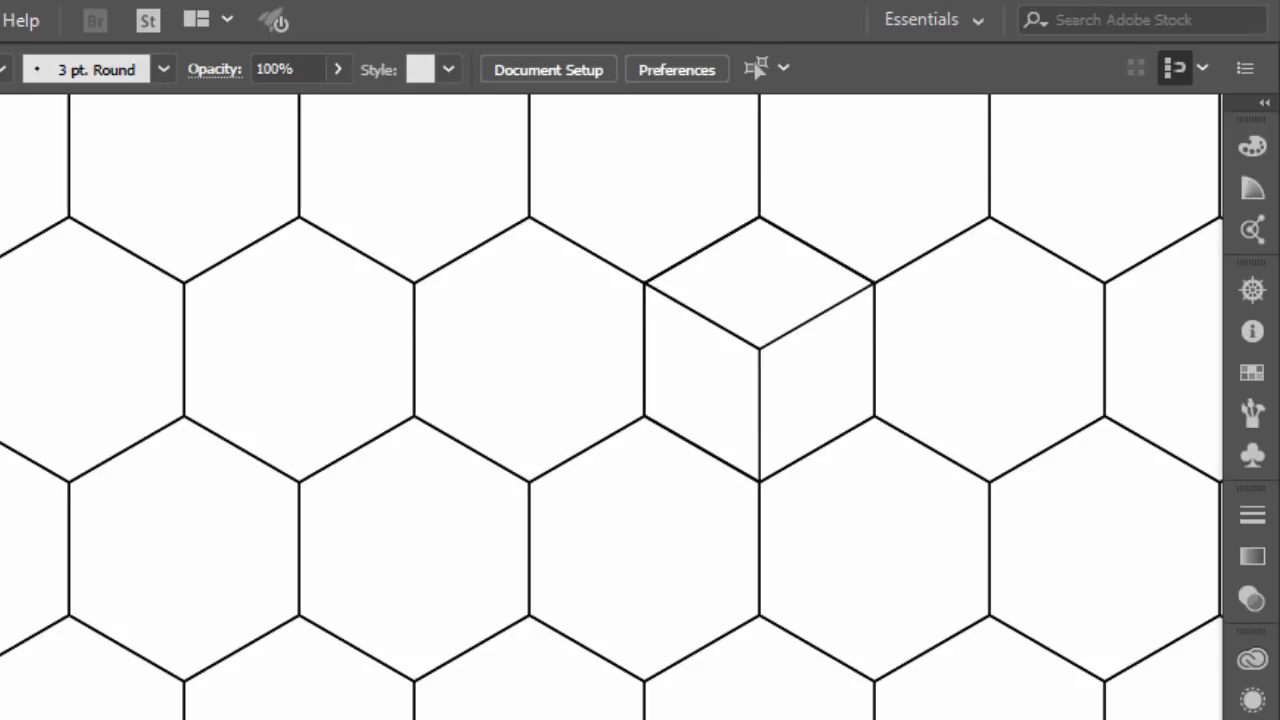
Step: Draw the cube's right face with the Pen tool as a closed parallelogram along the hexagon's right corners, lowest corner and centre
left_click(874, 284)
left_click(874, 416)
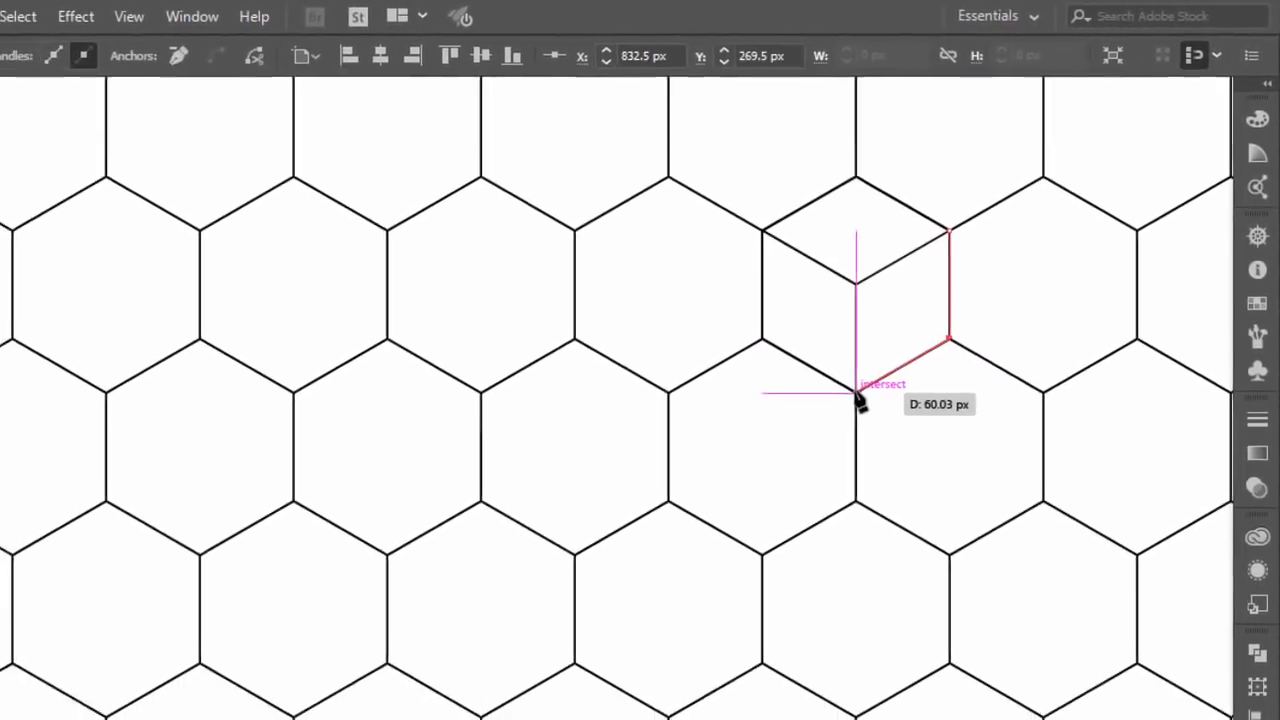
left_click(856, 393)
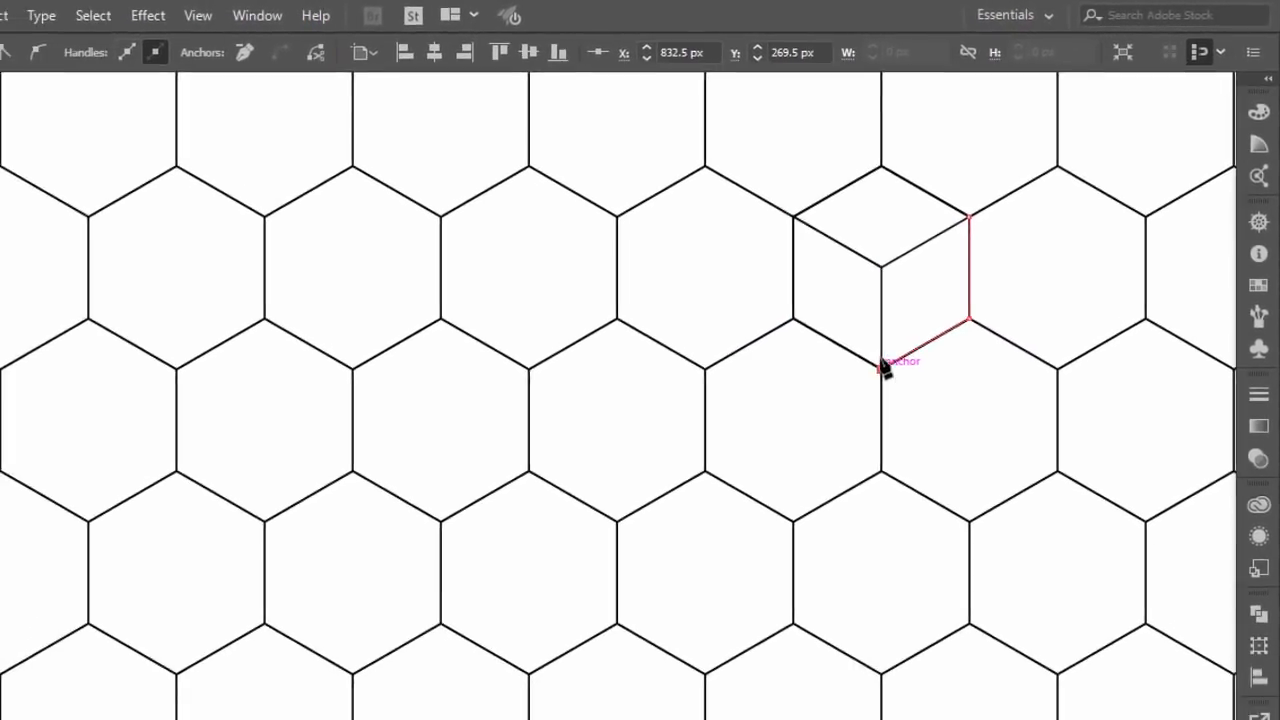
left_click(856, 284)
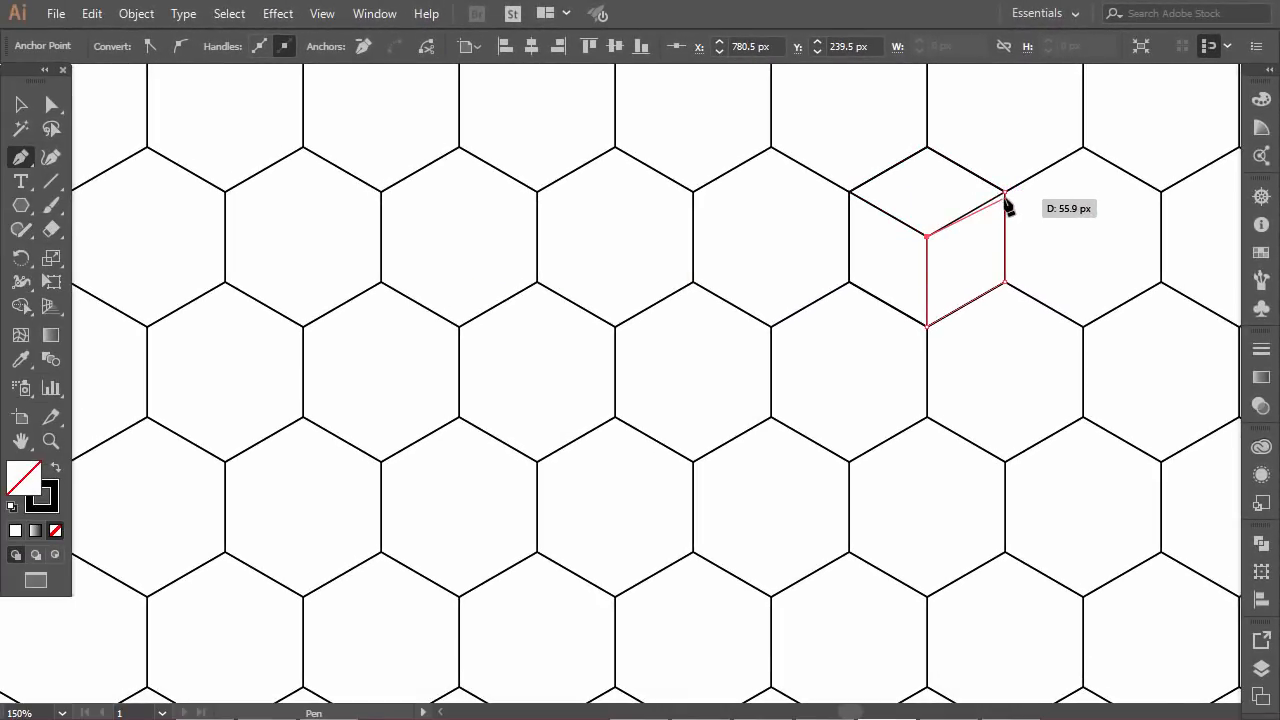
left_click(1006, 193)
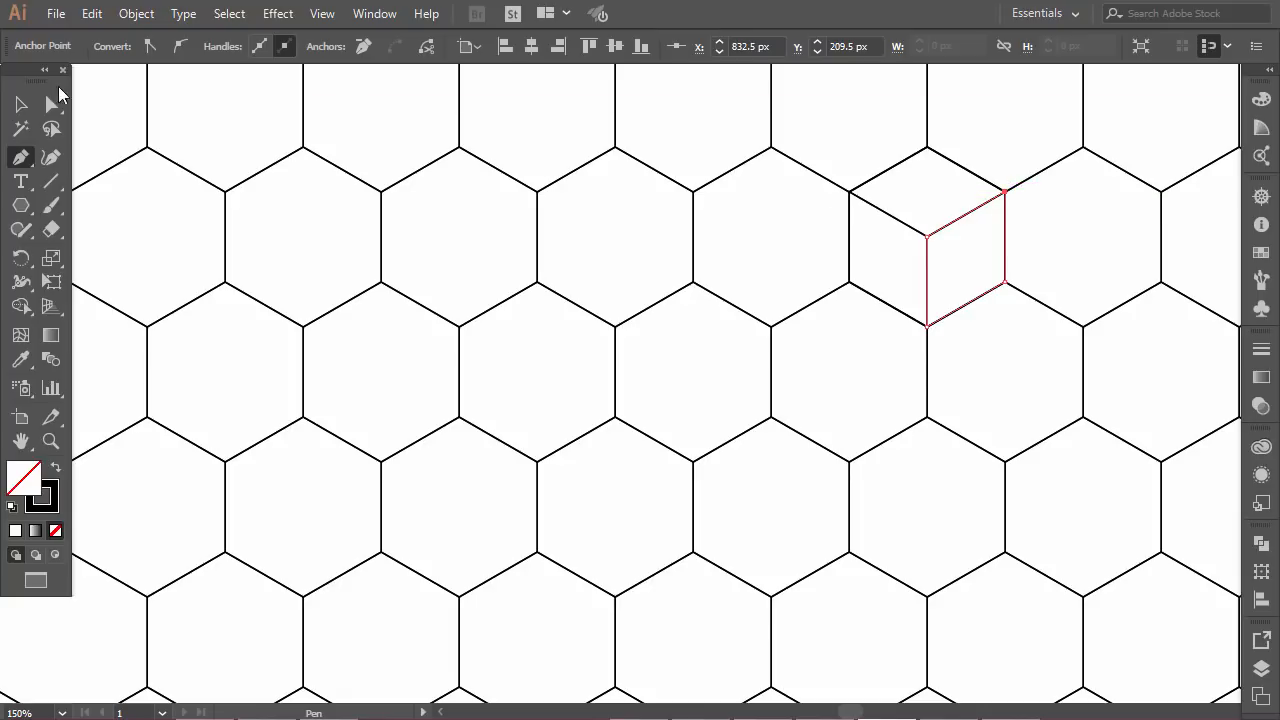
left_click(21, 104)
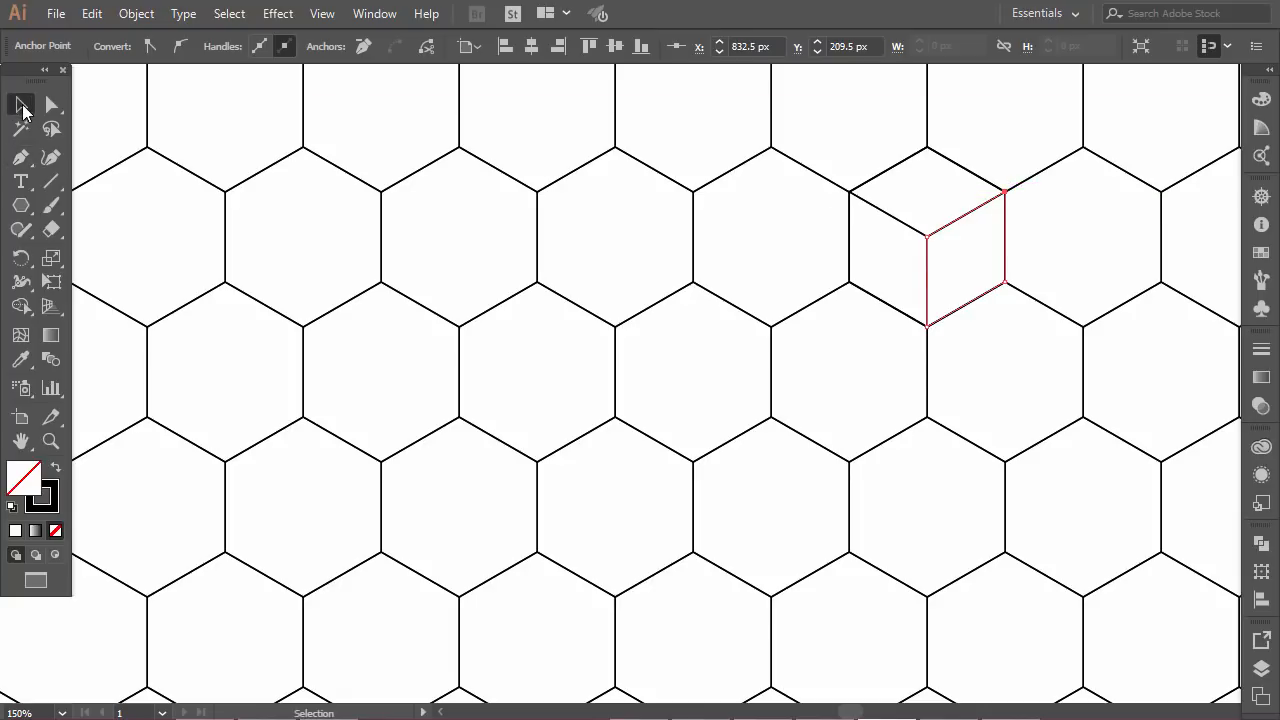
Step: Give the cube's right face a blue fill with a hue of 196° and no stroke
left_click(1048, 234)
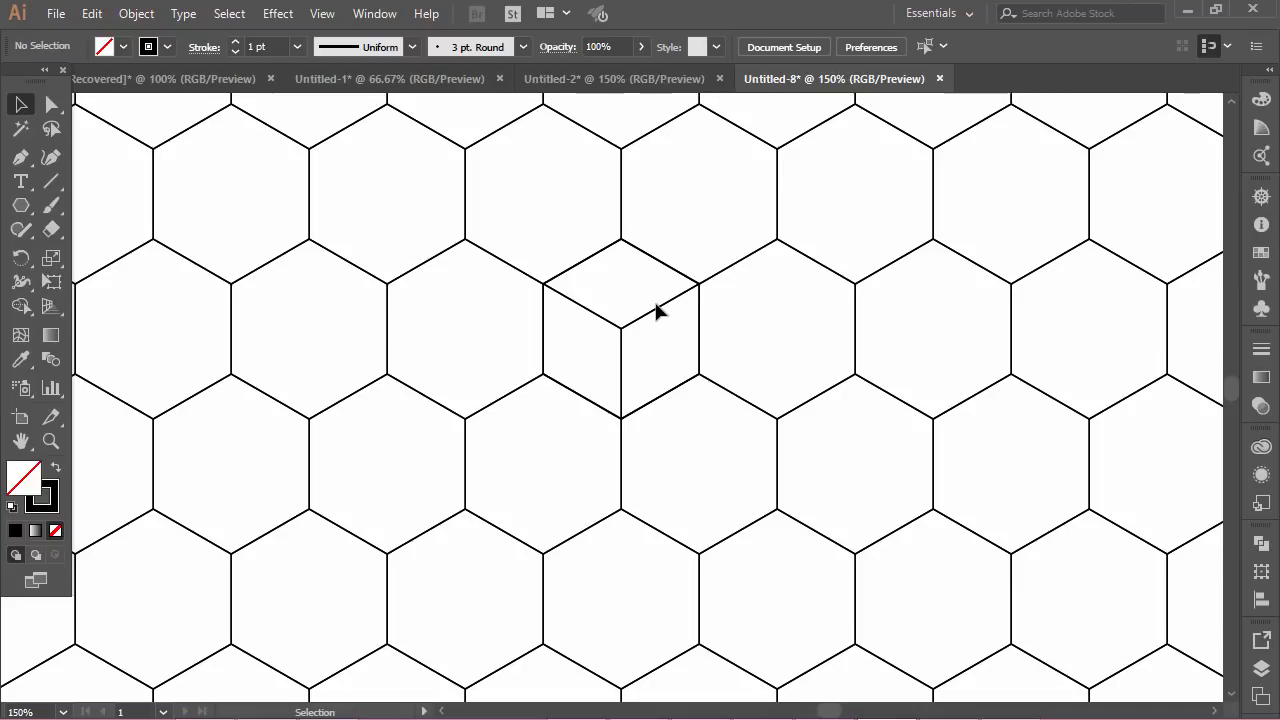
left_click(656, 313)
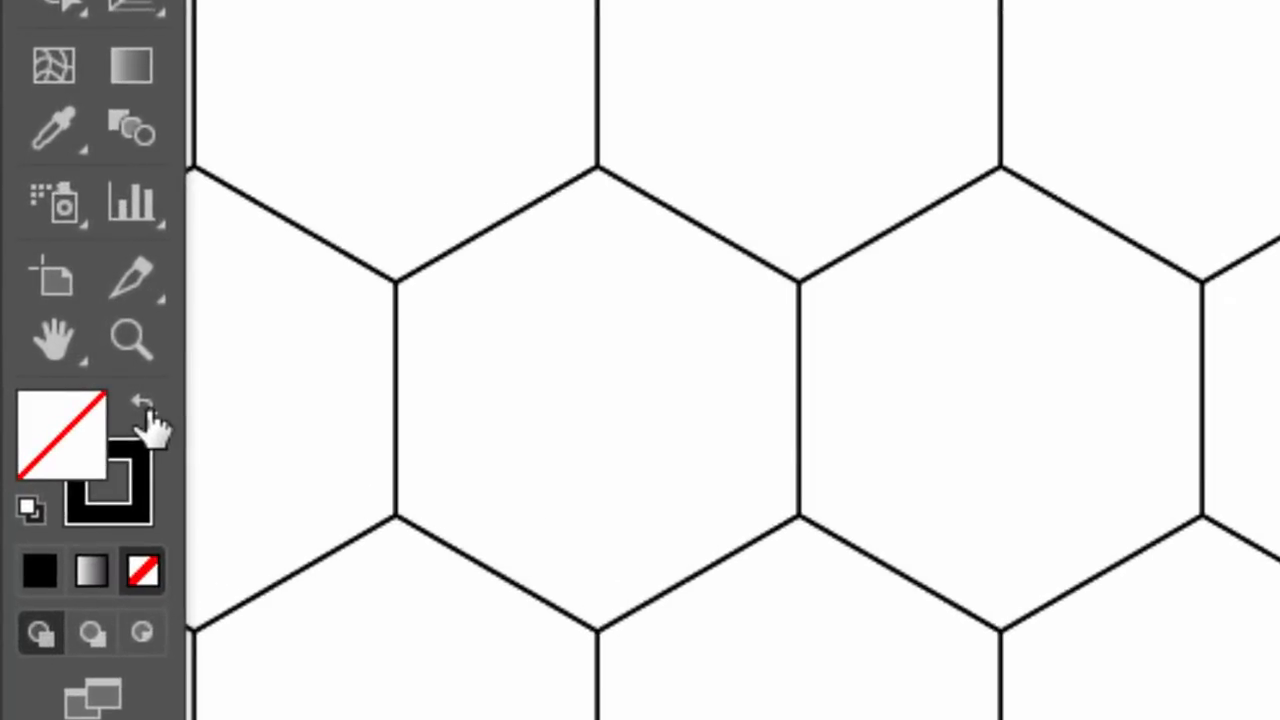
left_click(145, 412)
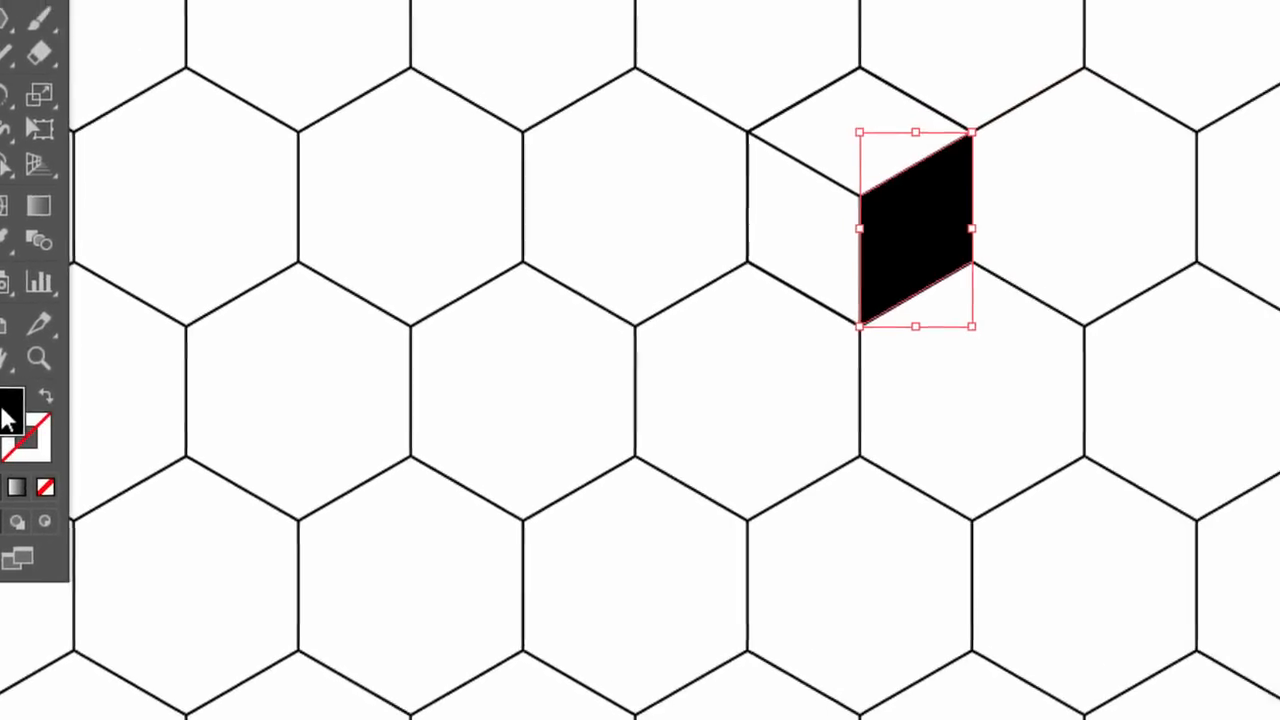
double_click(8, 410)
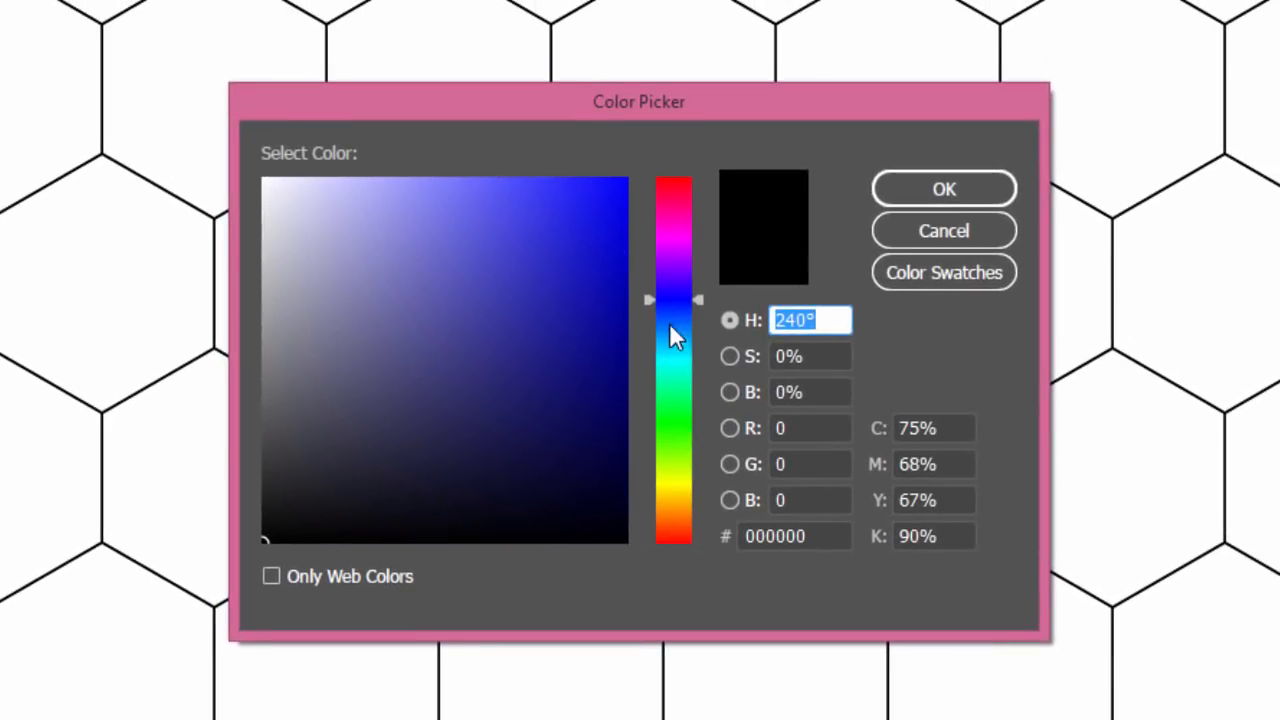
left_click_drag(669, 322, 675, 344)
left_click(616, 246)
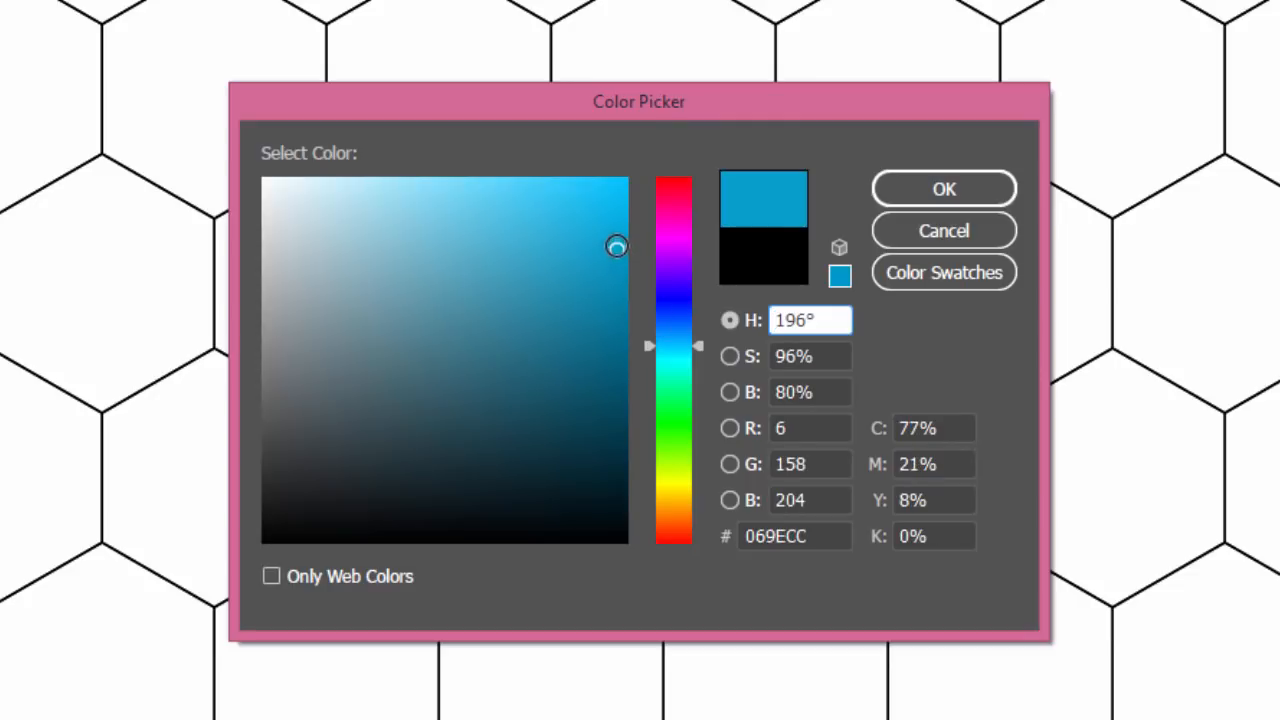
left_click_drag(616, 246, 613, 239)
left_click(972, 191)
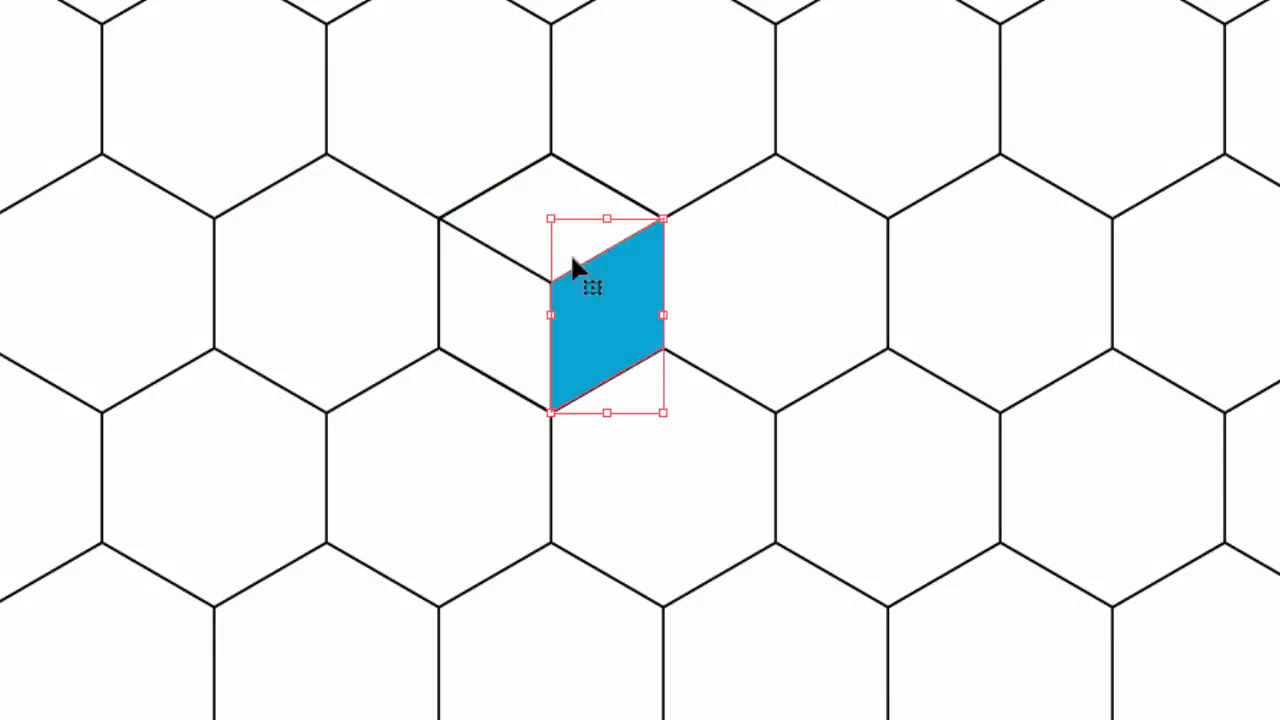
Step: Give the cube's top rhombus a bright green fill with a hue of 111° and no stroke
left_click(588, 186)
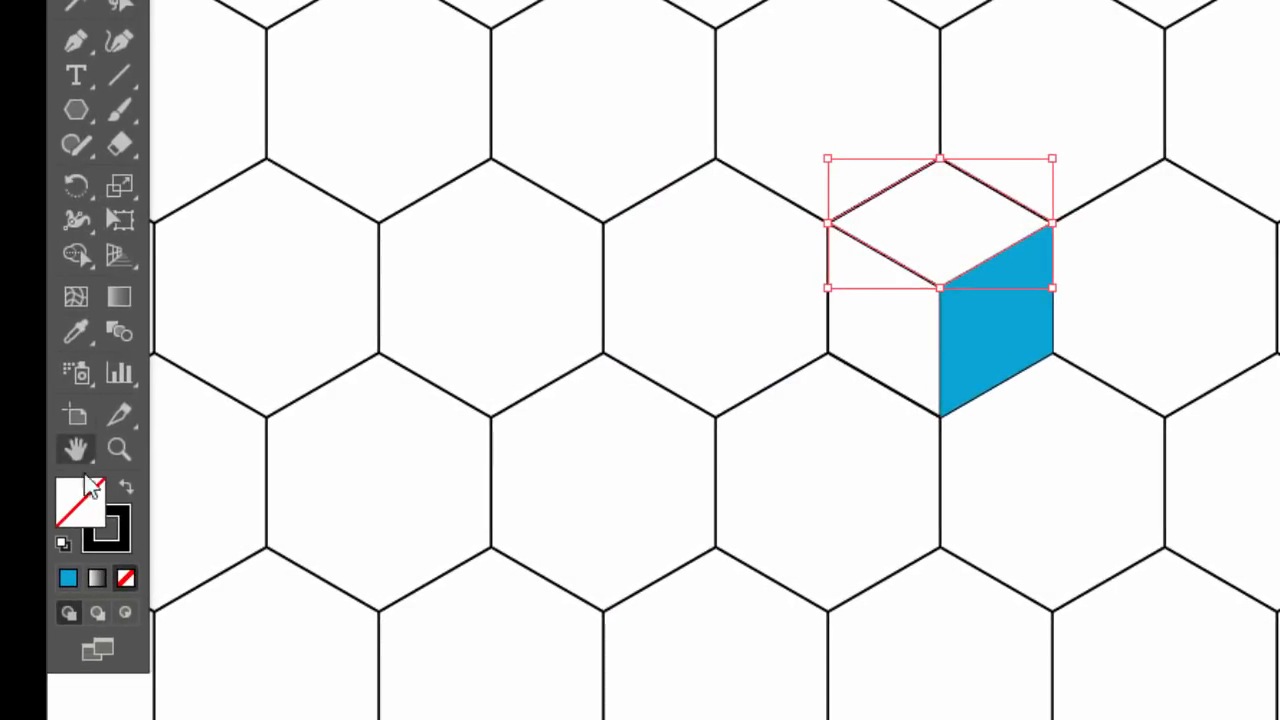
left_click(127, 488)
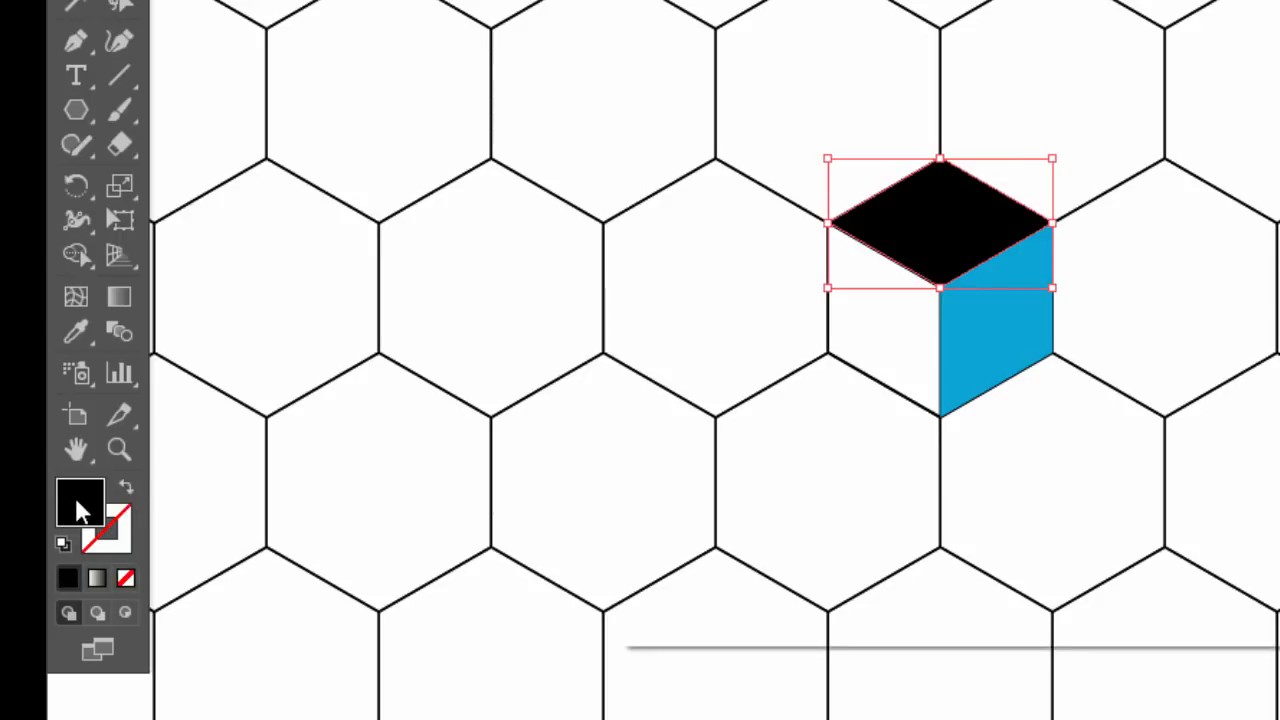
double_click(78, 503)
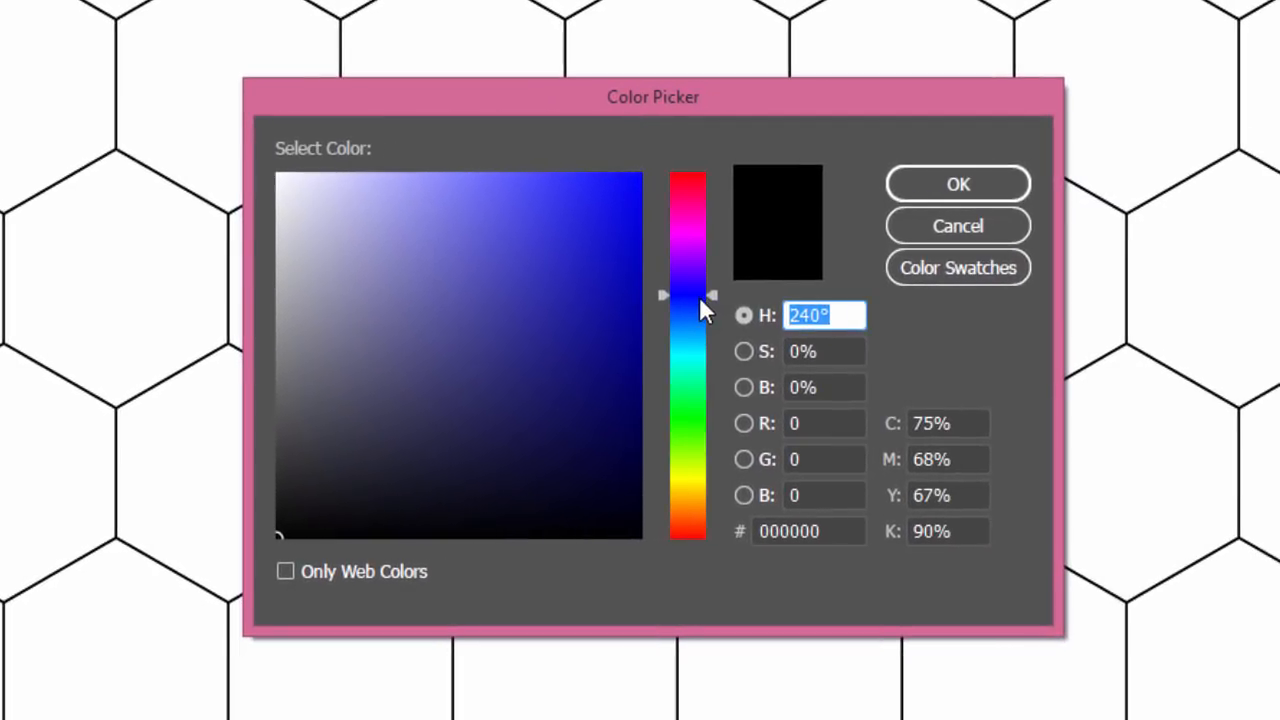
left_click_drag(699, 296, 690, 422)
left_click(543, 214)
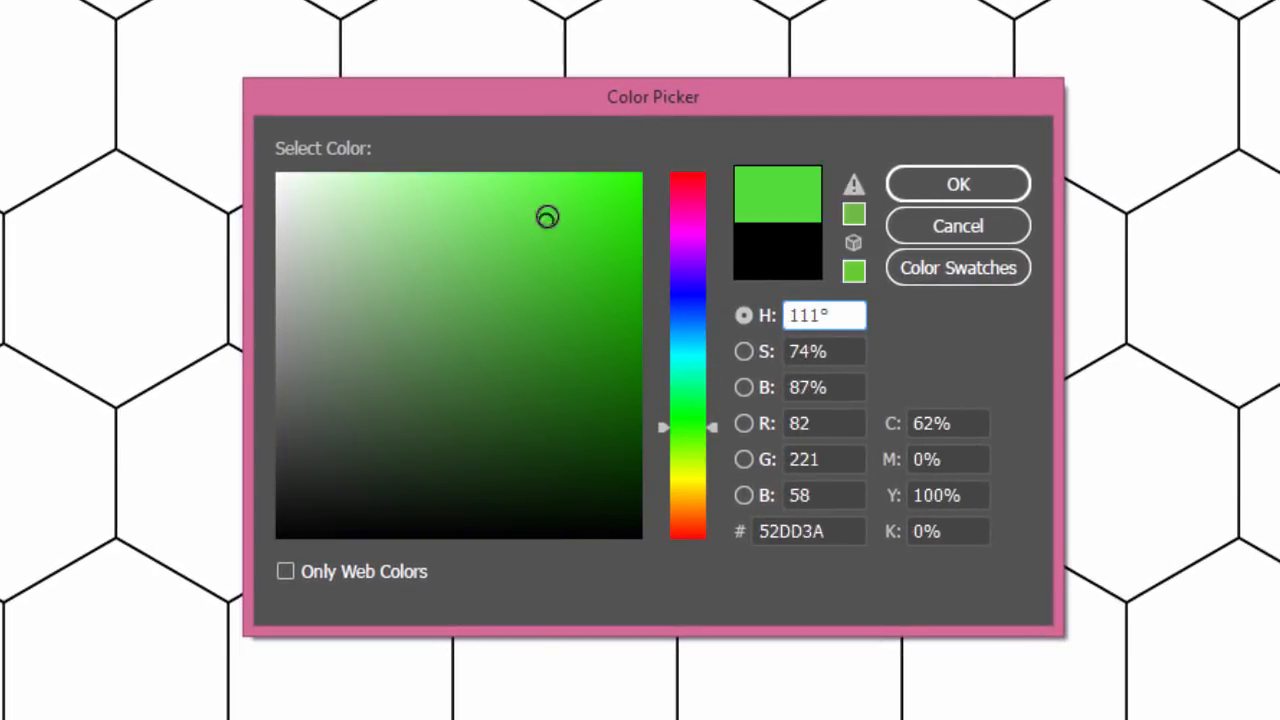
left_click(534, 211)
left_click(946, 192)
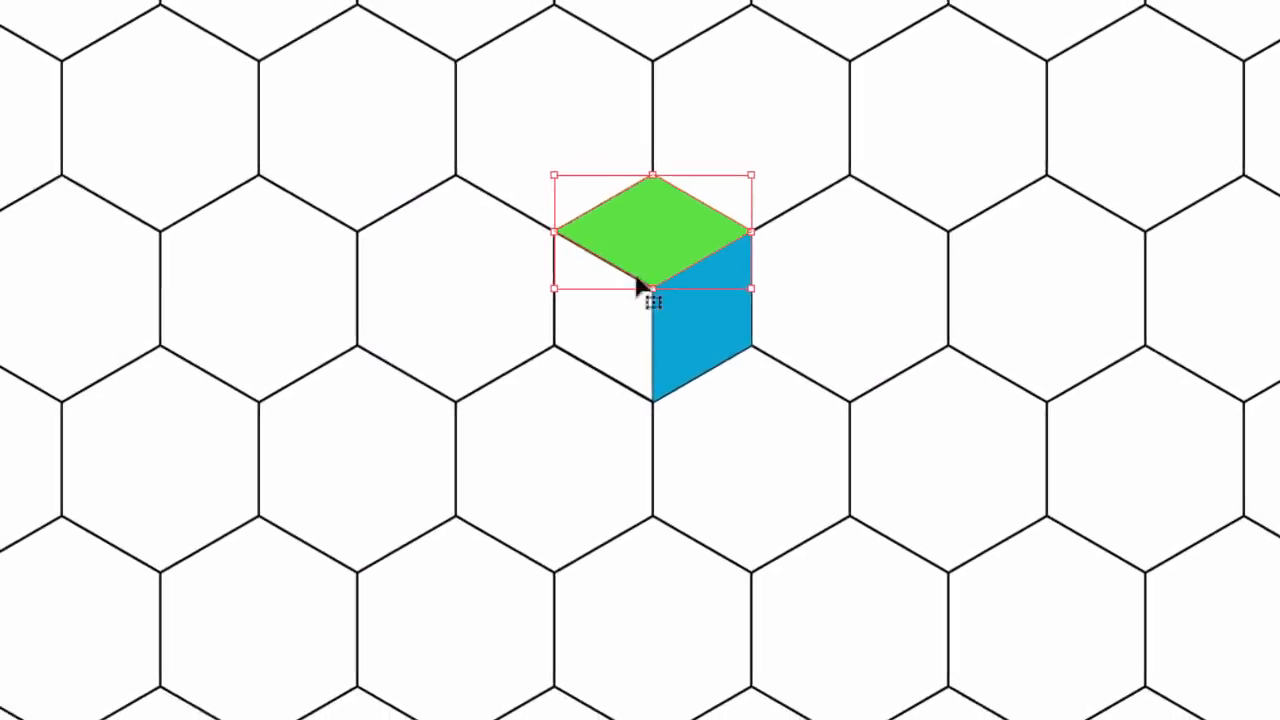
Step: Give the cube's left face a yellow fill, FFD00D, with no stroke, and deselect it
left_click(482, 345)
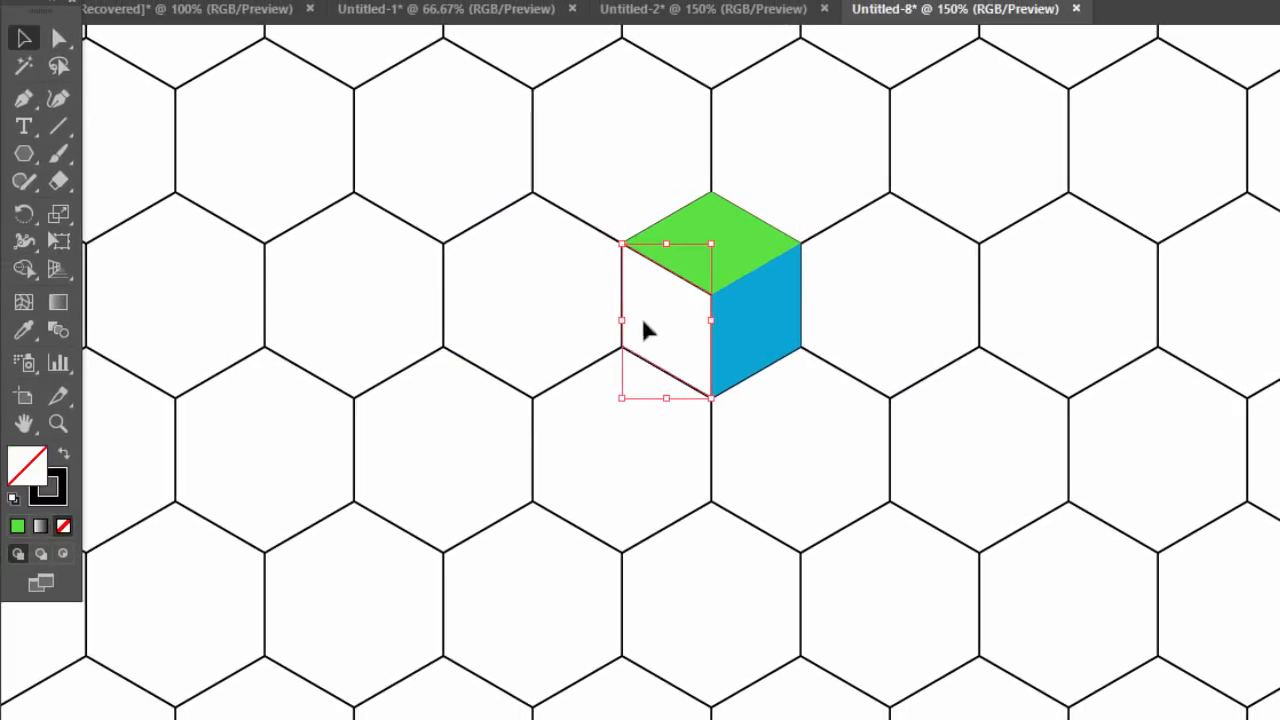
double_click(30, 466)
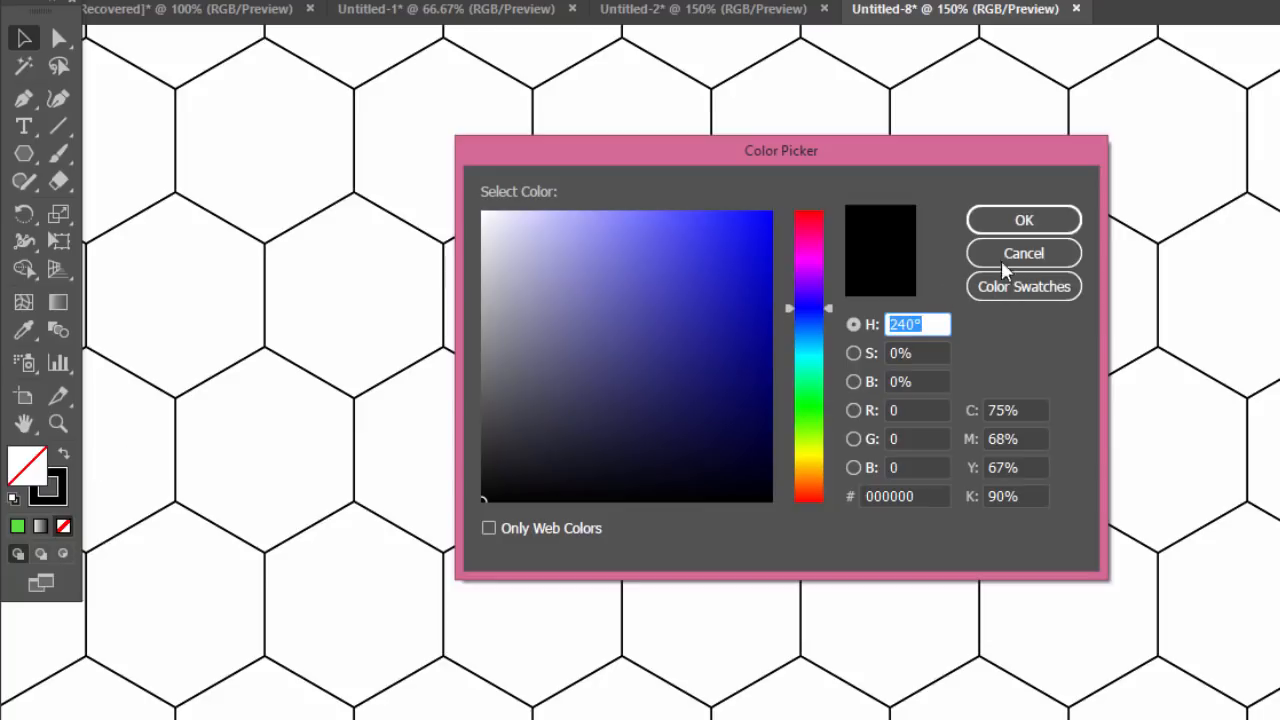
left_click(1001, 260)
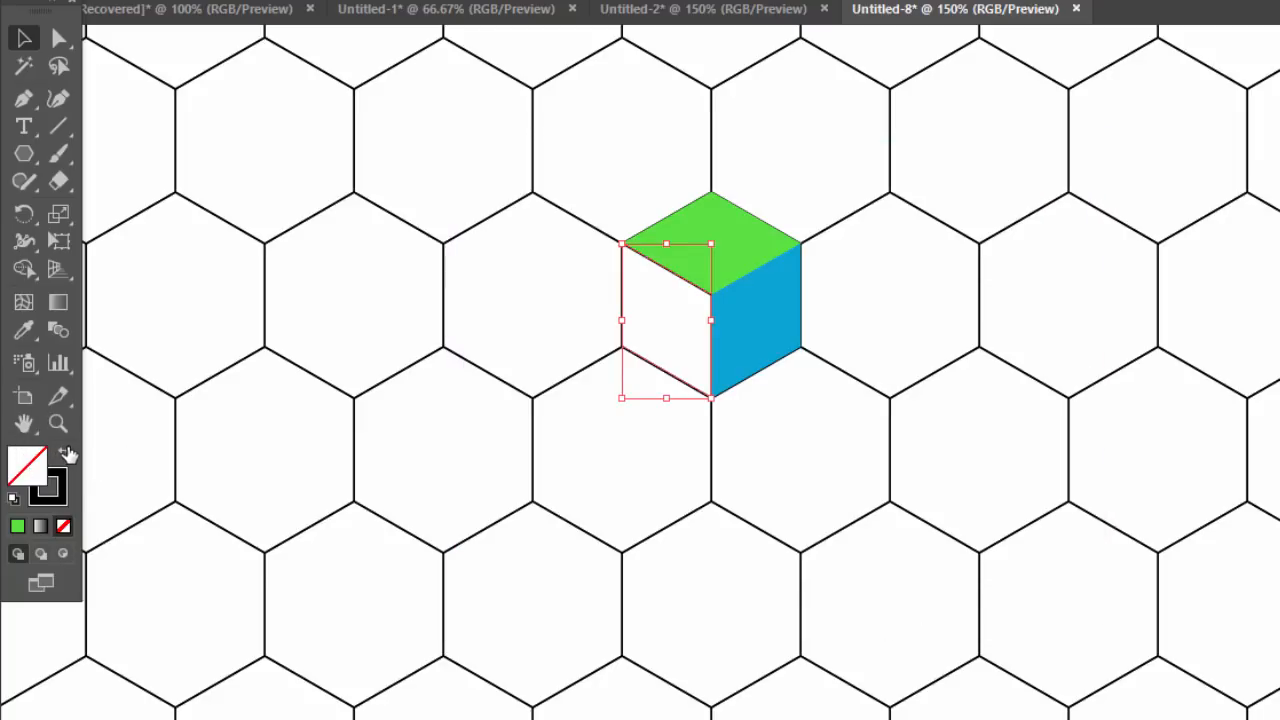
left_click(65, 454)
double_click(28, 465)
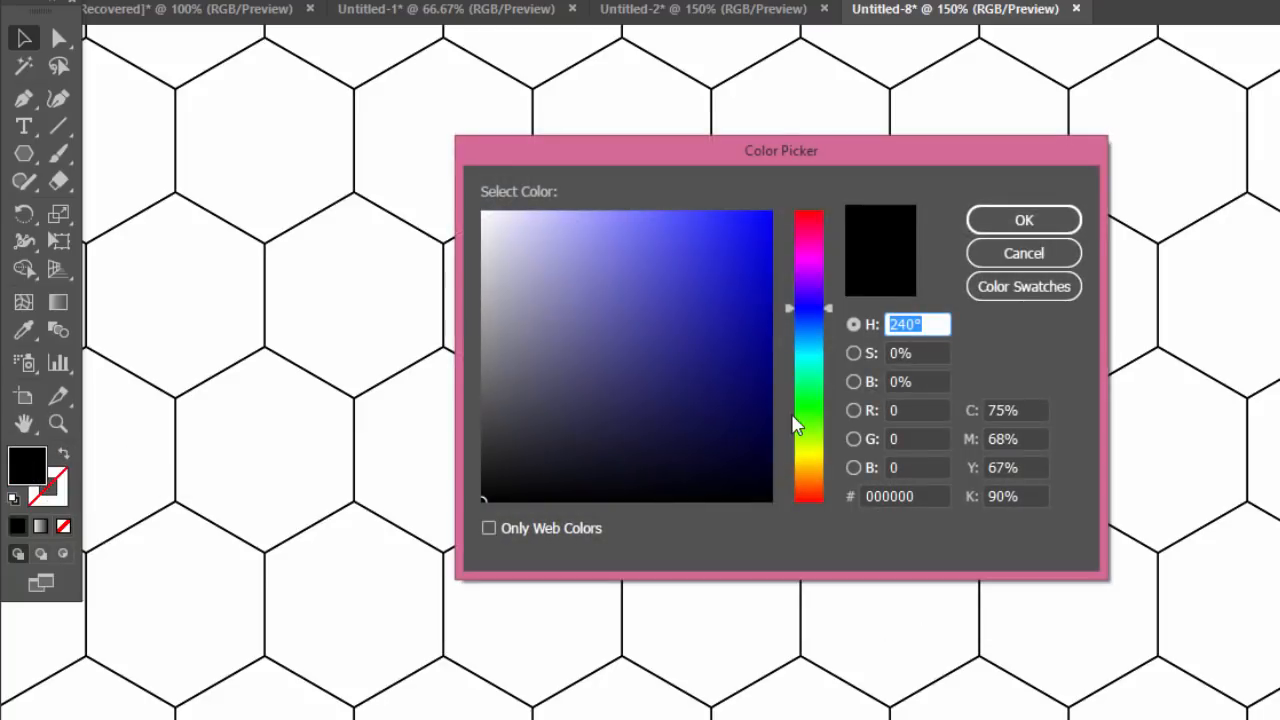
left_click_drag(797, 425, 815, 463)
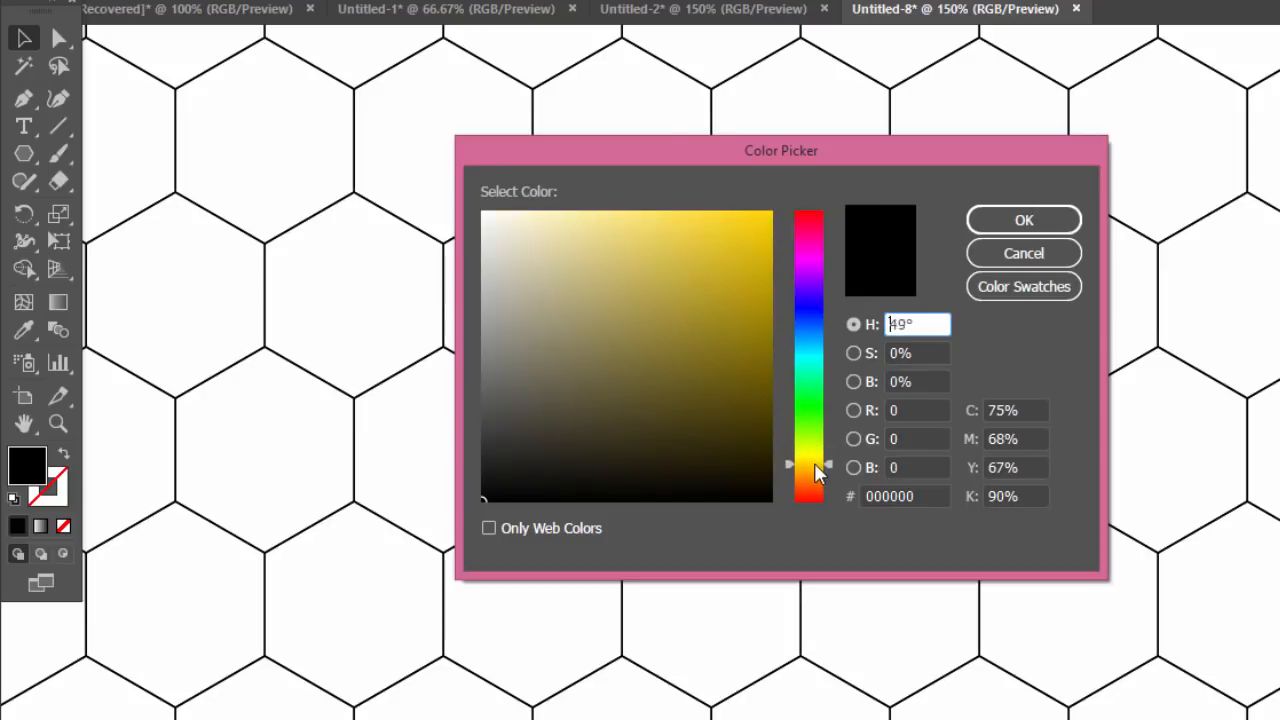
left_click_drag(758, 292, 758, 210)
left_click(1030, 220)
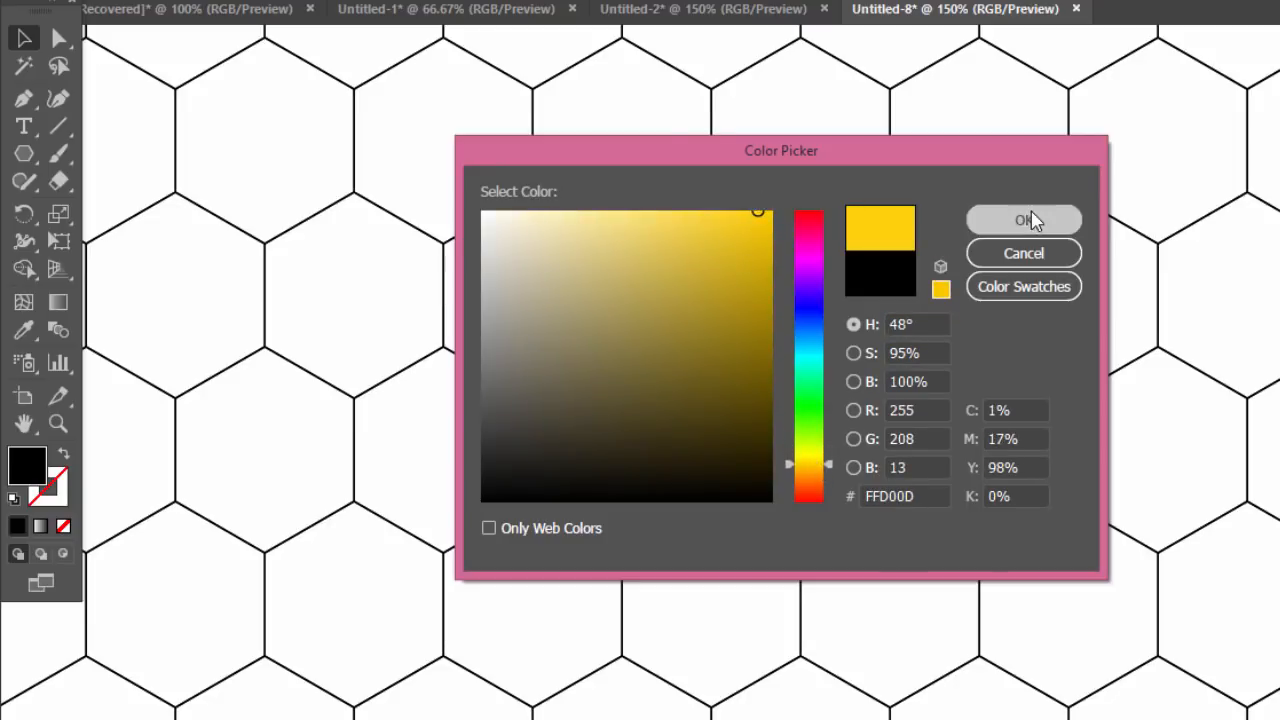
left_click(850, 258)
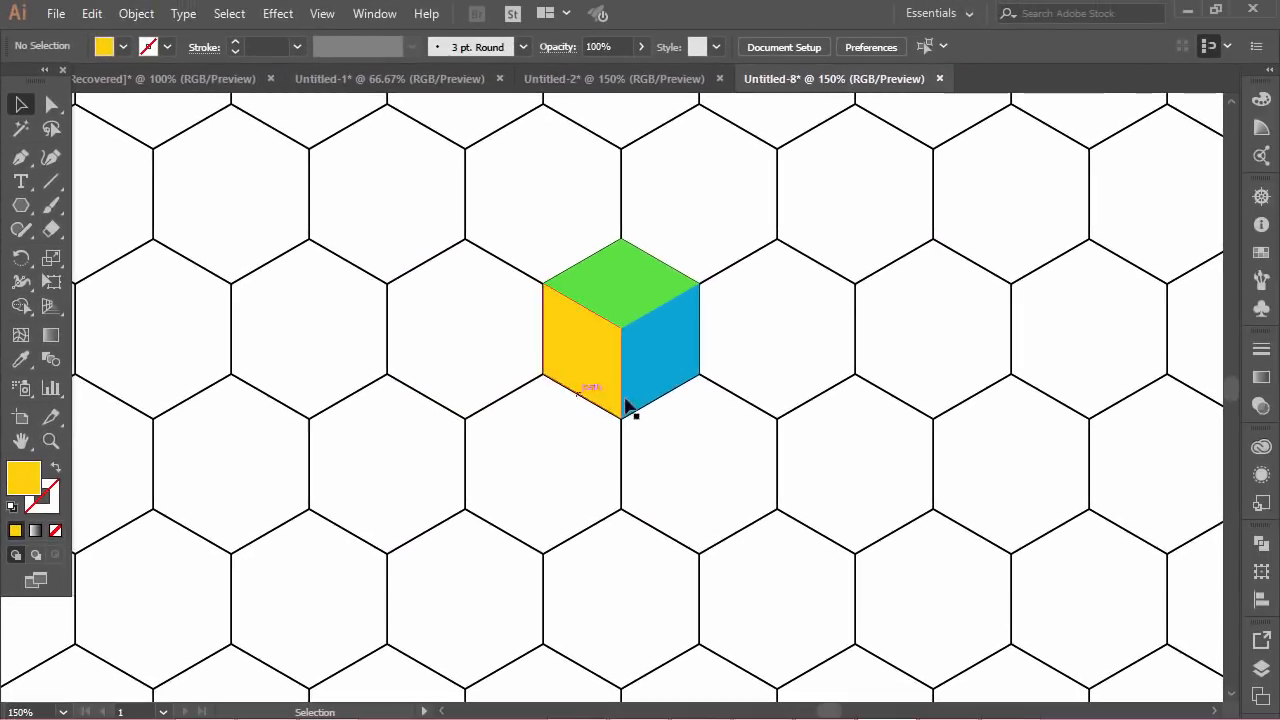
Step: Move the whole cube onto a hexagon farther up and right in the grid, and group its three faces
scroll(600, 340, "up", 1)
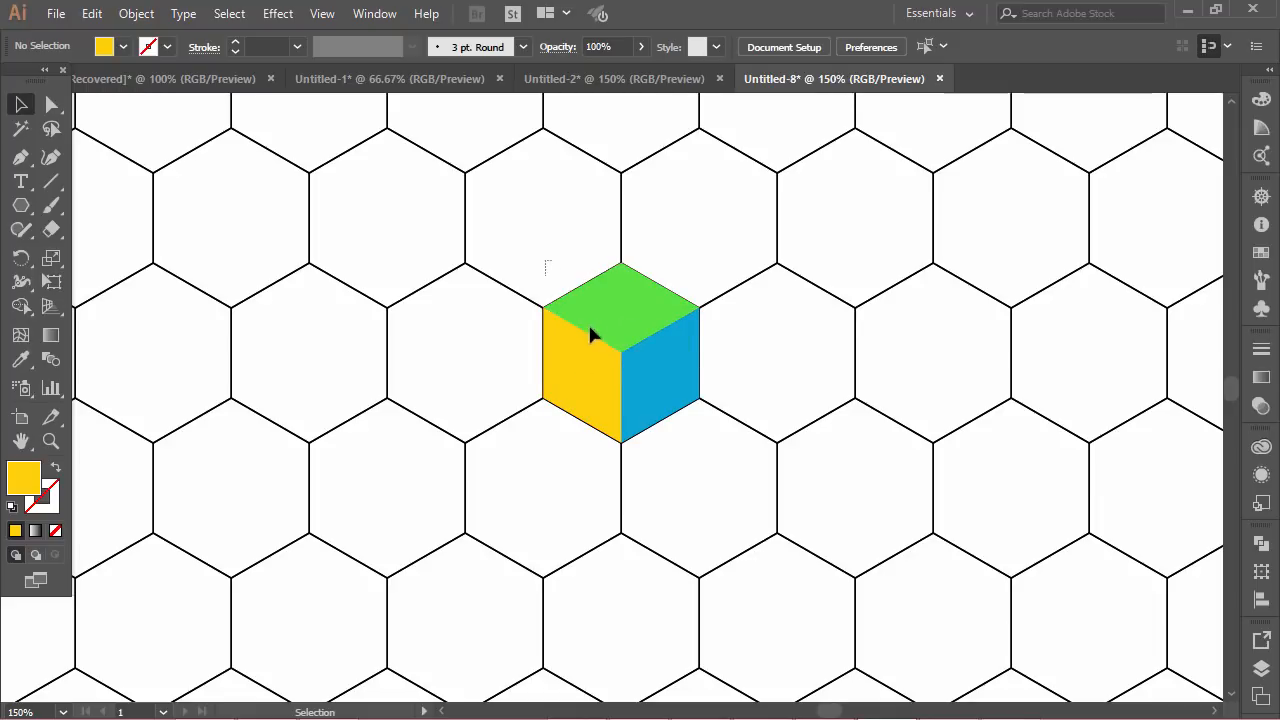
left_click(660, 402)
left_click_drag(655, 388, 1029, 269)
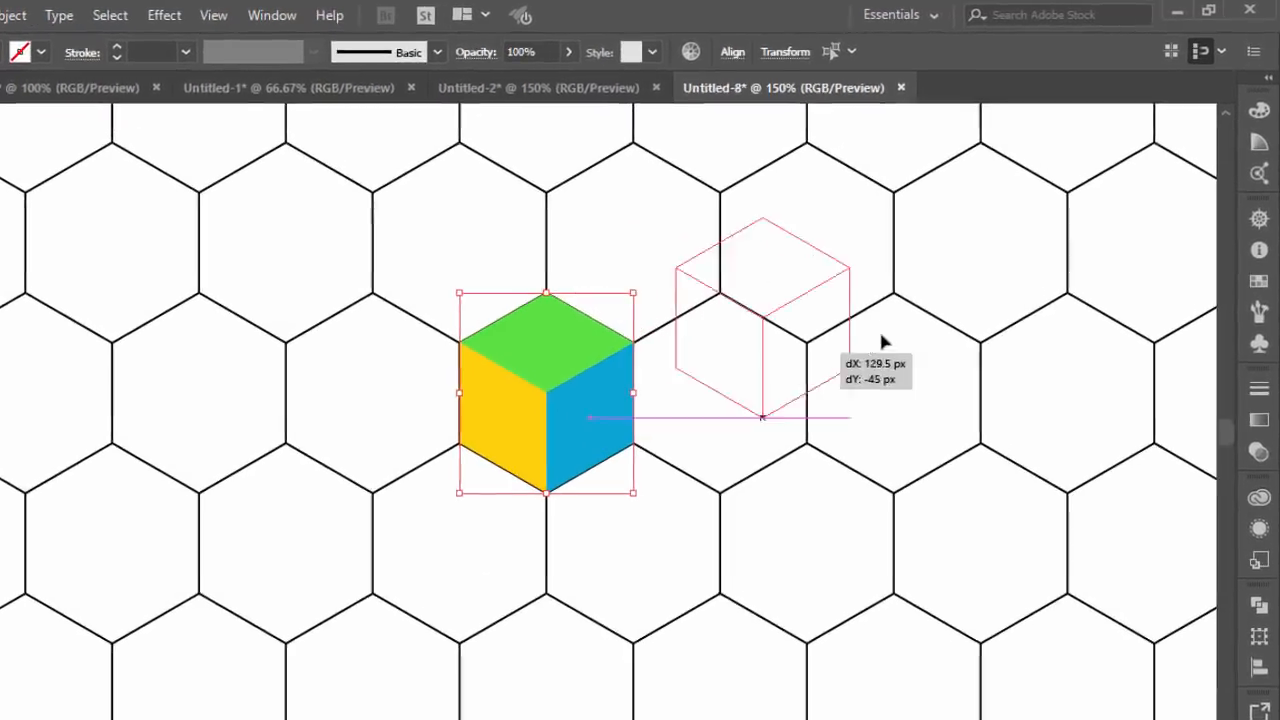
left_click_drag(970, 335, 975, 318)
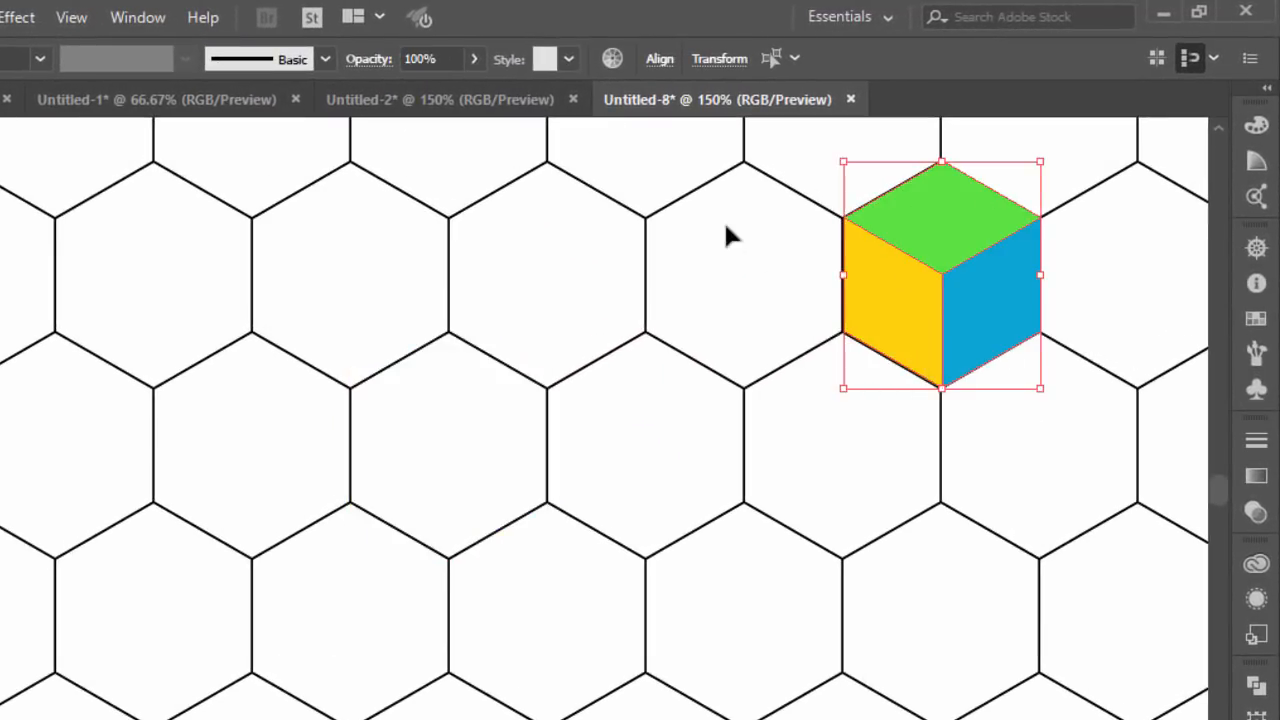
key("a")
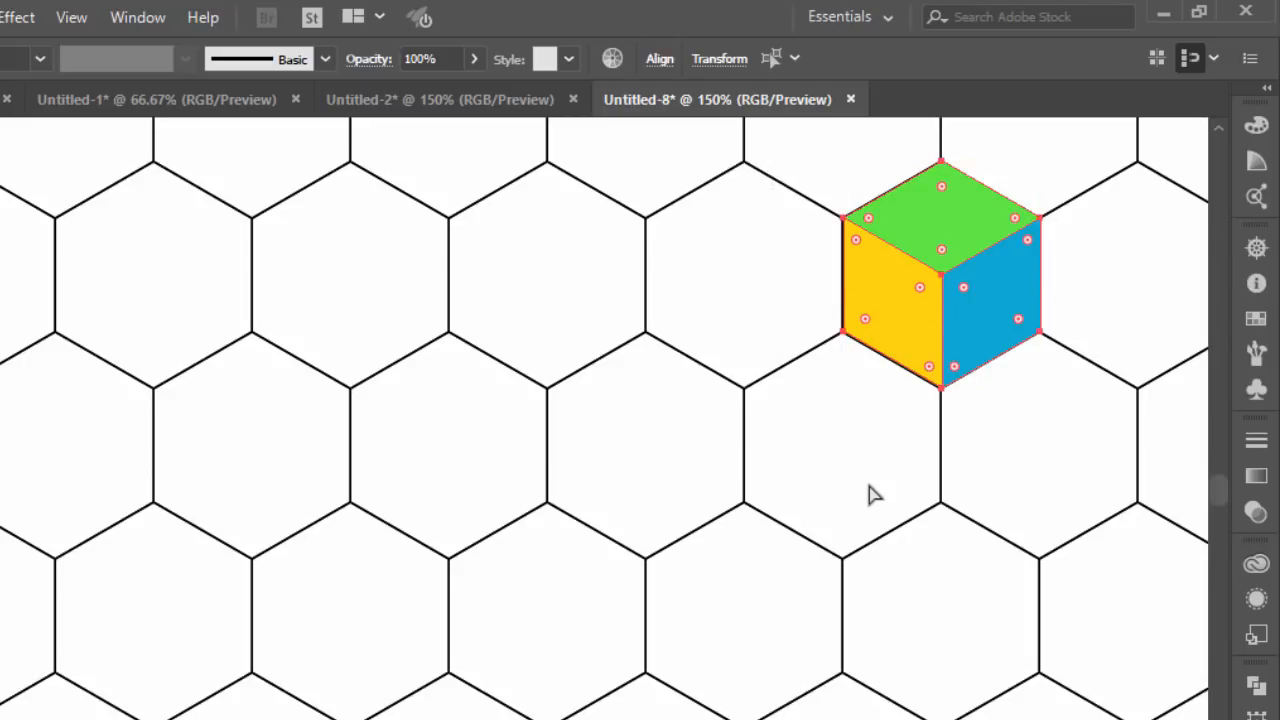
key("v")
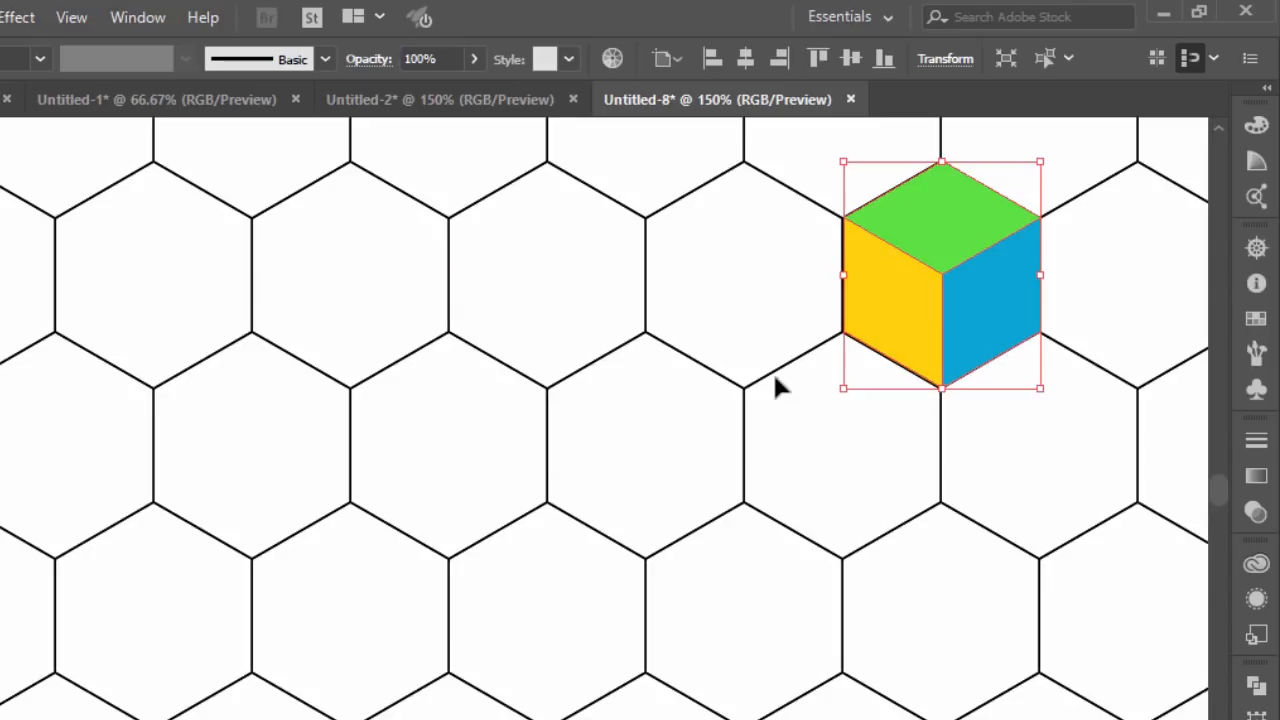
left_click(886, 427)
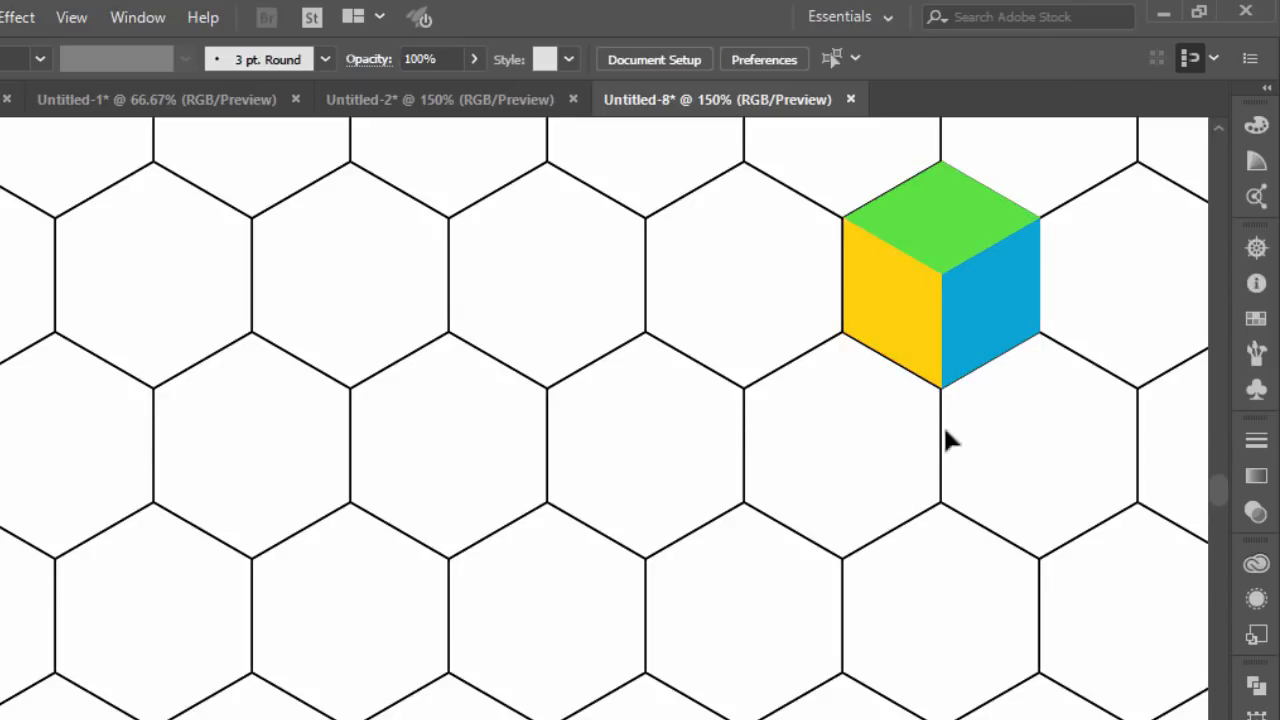
Step: Duplicate the cube onto a hexagon down-left of it and add two more copies diagonally down-left, forming a row of three adjoining cubes
left_click_drag(962, 304, 408, 578)
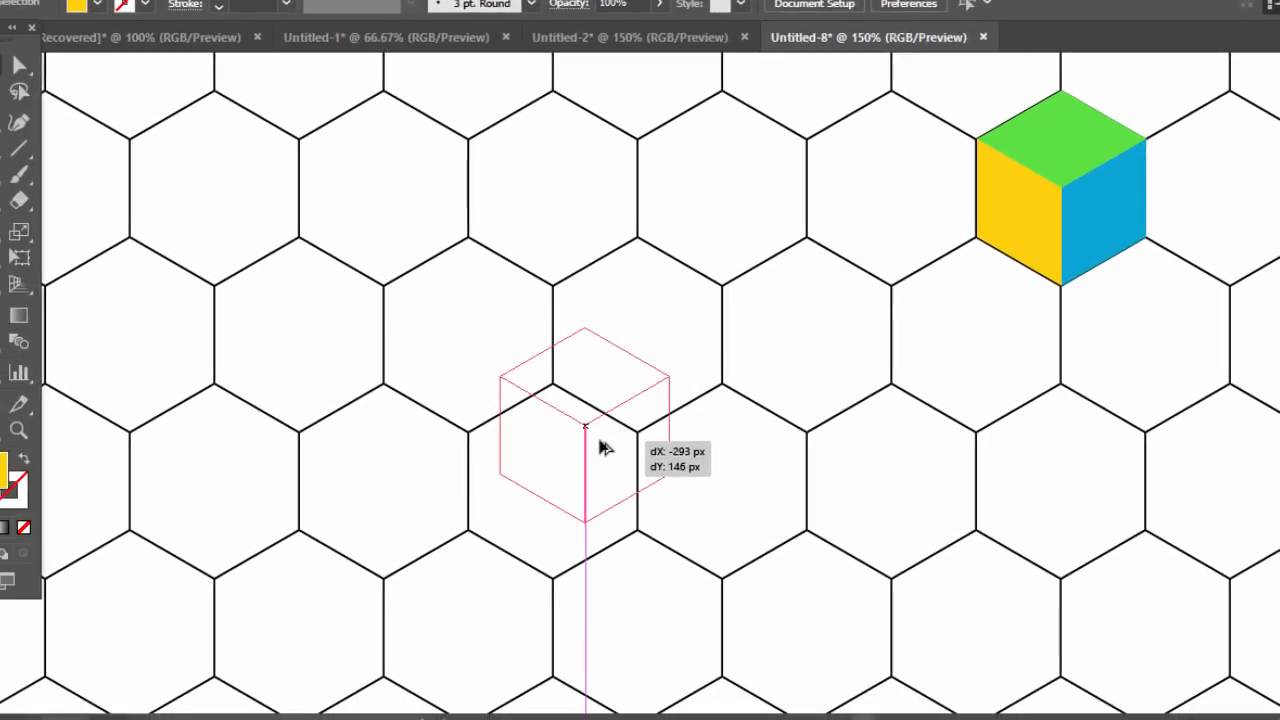
left_click_drag(603, 447, 659, 360)
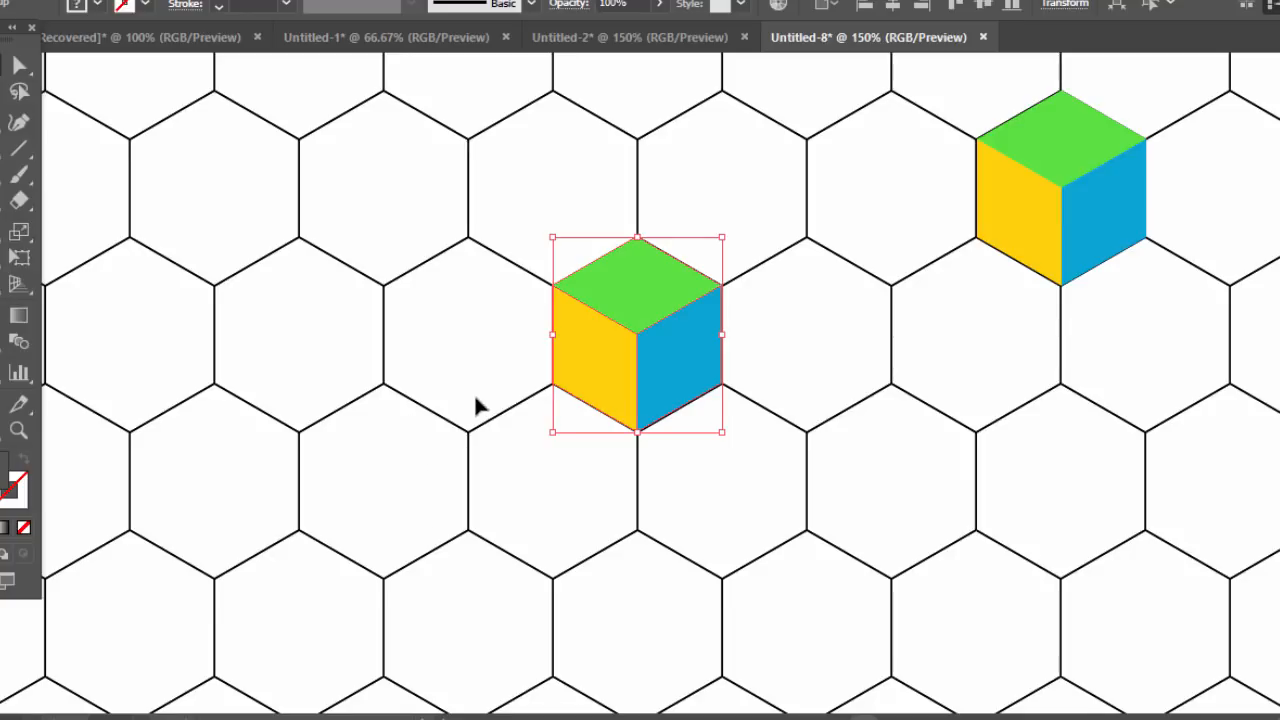
left_click_drag(672, 358, 521, 465)
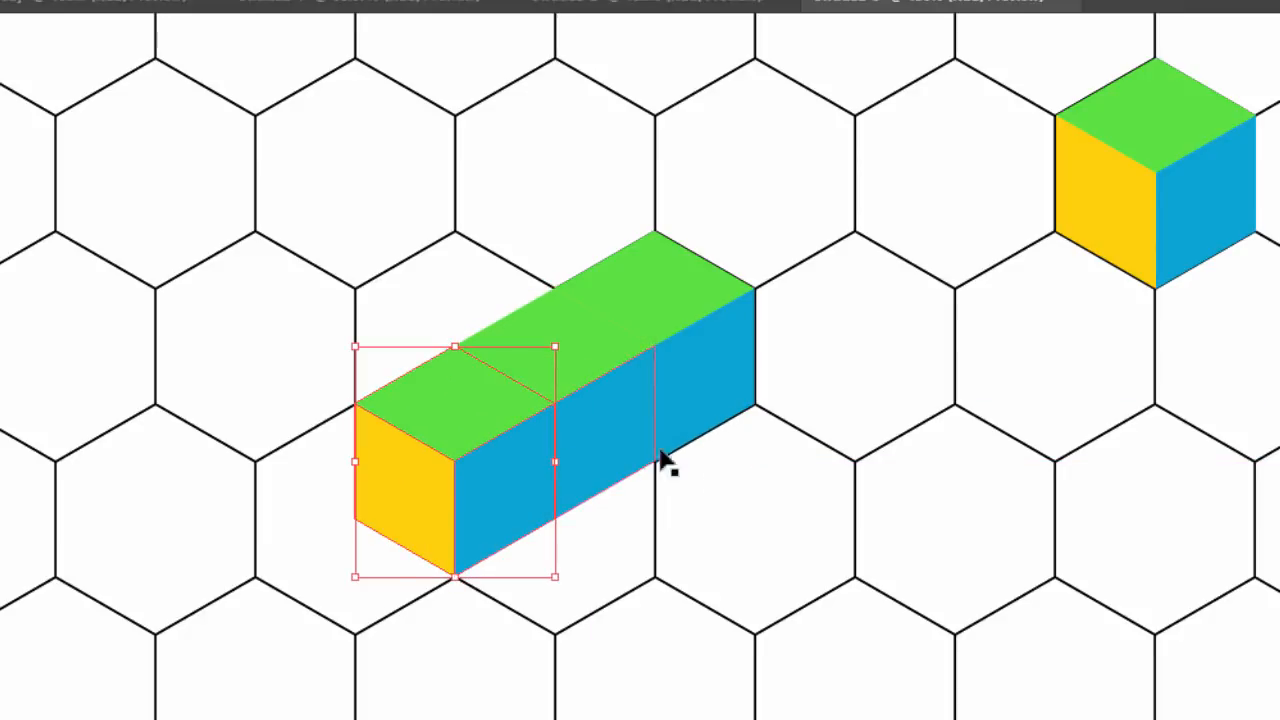
left_click(697, 443)
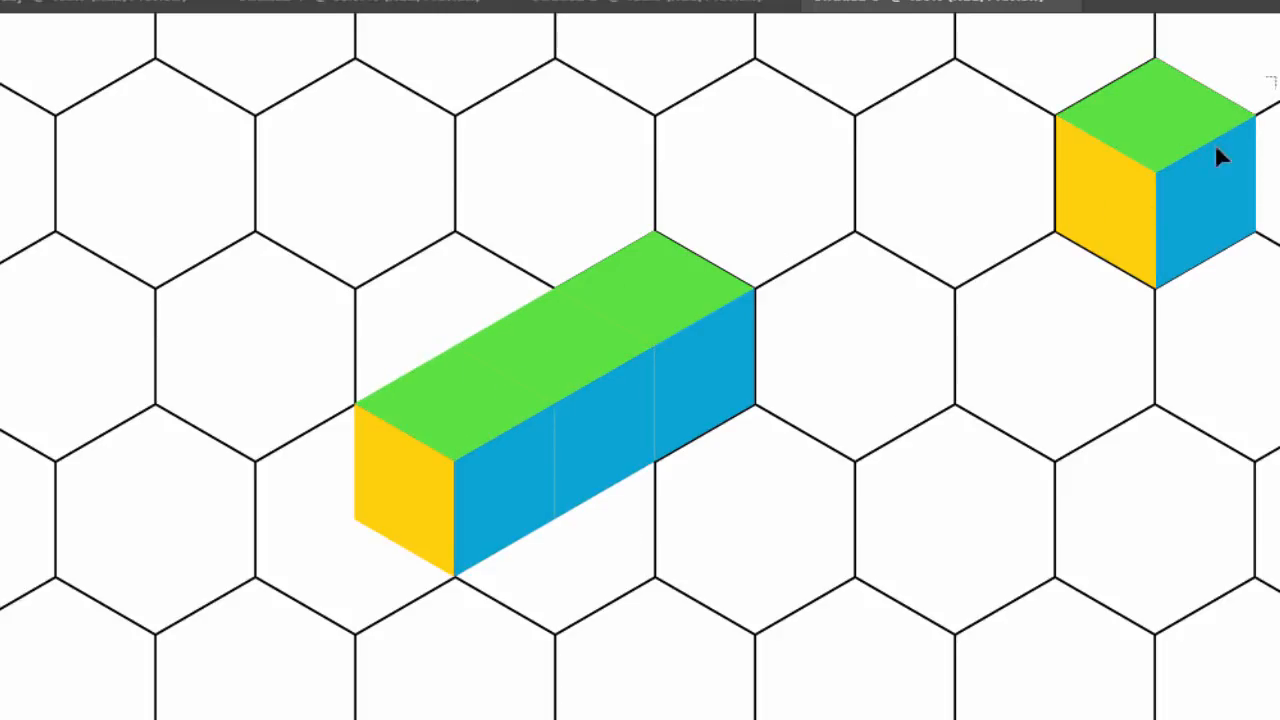
Step: Copy the spare cube against the row's middle cube on its back-left side, and copy that cube to the front-right side to form a cross
left_click(1186, 195)
left_click_drag(1212, 178, 518, 348)
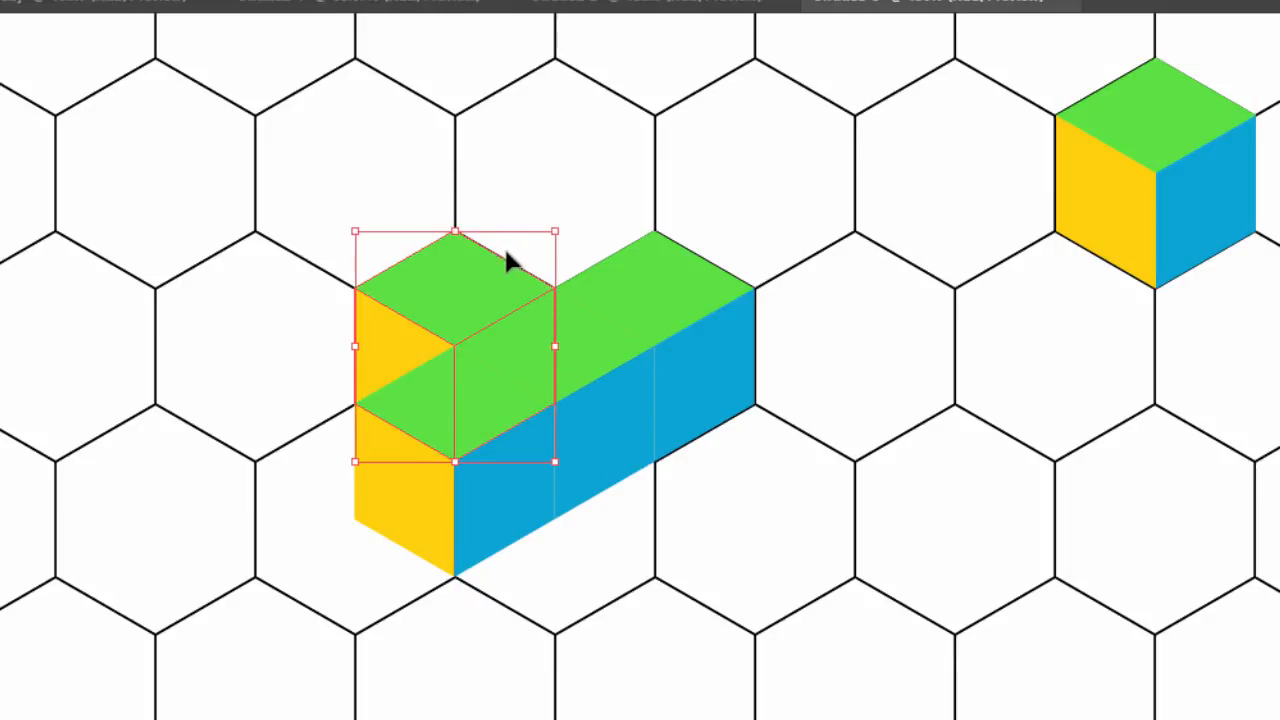
left_click_drag(500, 280, 700, 393)
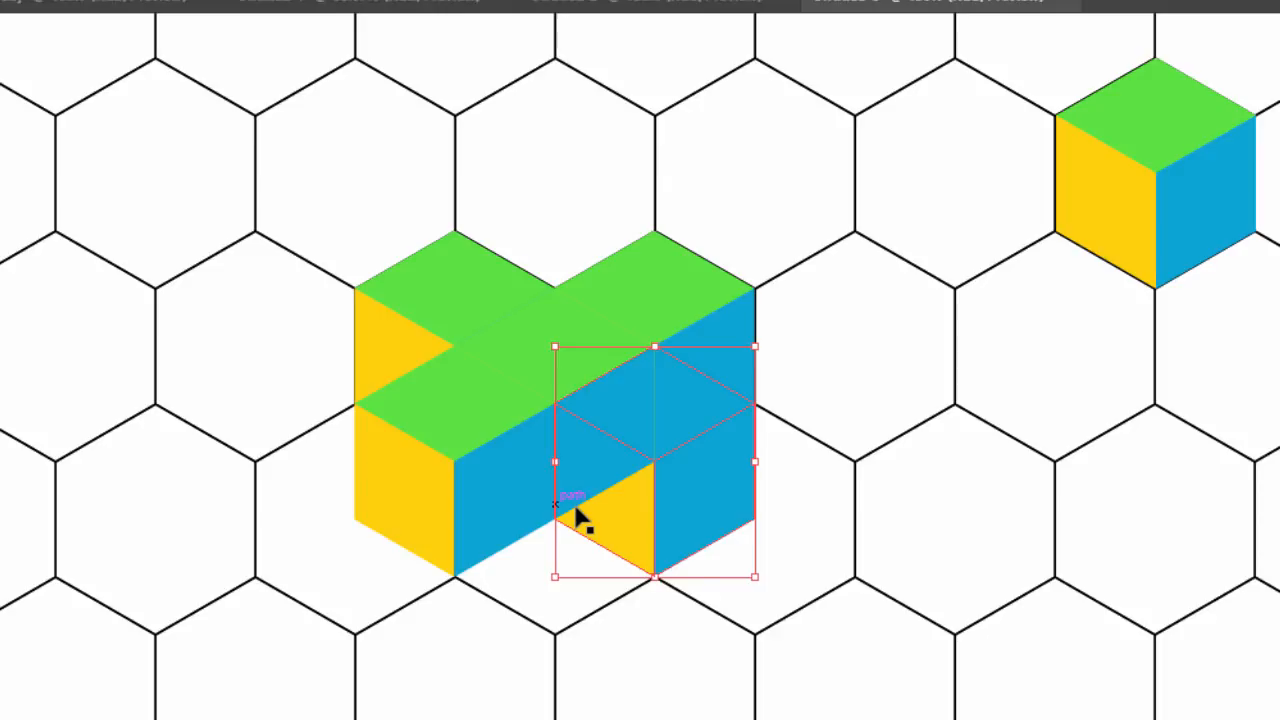
Step: Bring the cross's front-right cube to the front of the stacking order and deselect it
right_click(704, 507)
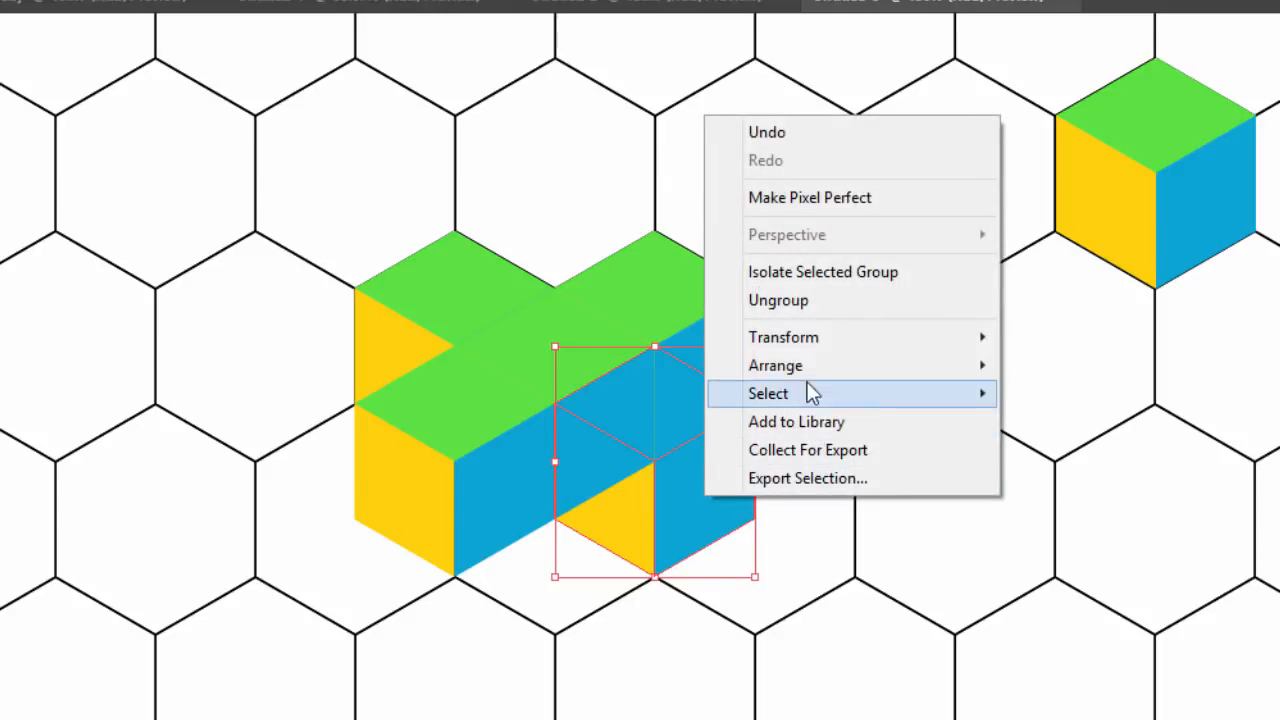
mouse_move(809, 371)
left_click(1090, 370)
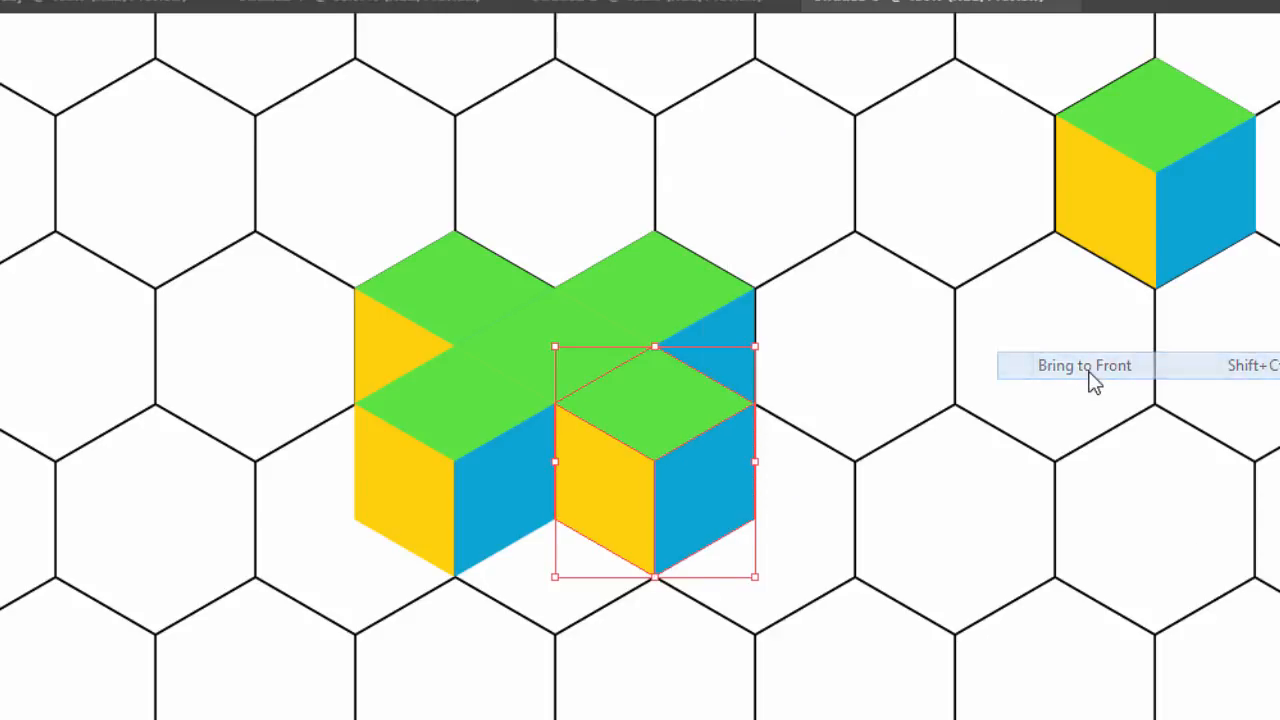
left_click(997, 428)
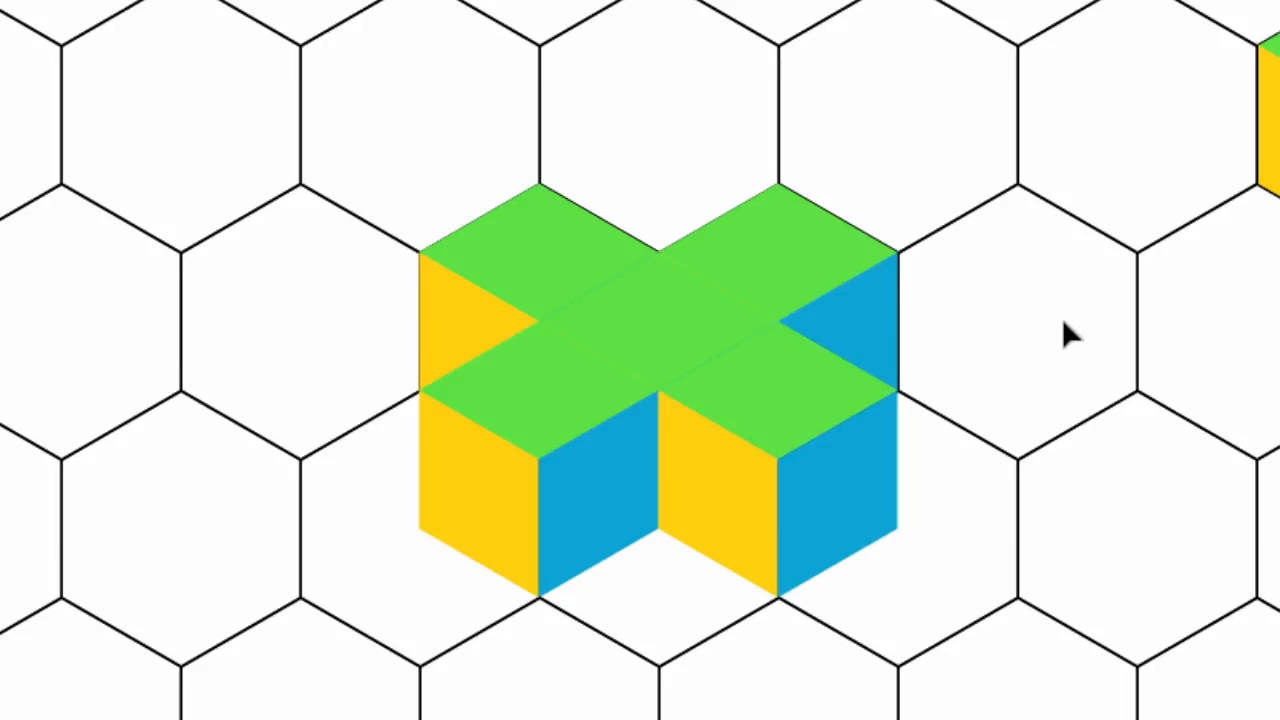
Step: Ungroup each of the five cubes in the cross into its separate coloured faces
left_click(780, 268)
key("ctrl+shift+bracketright")
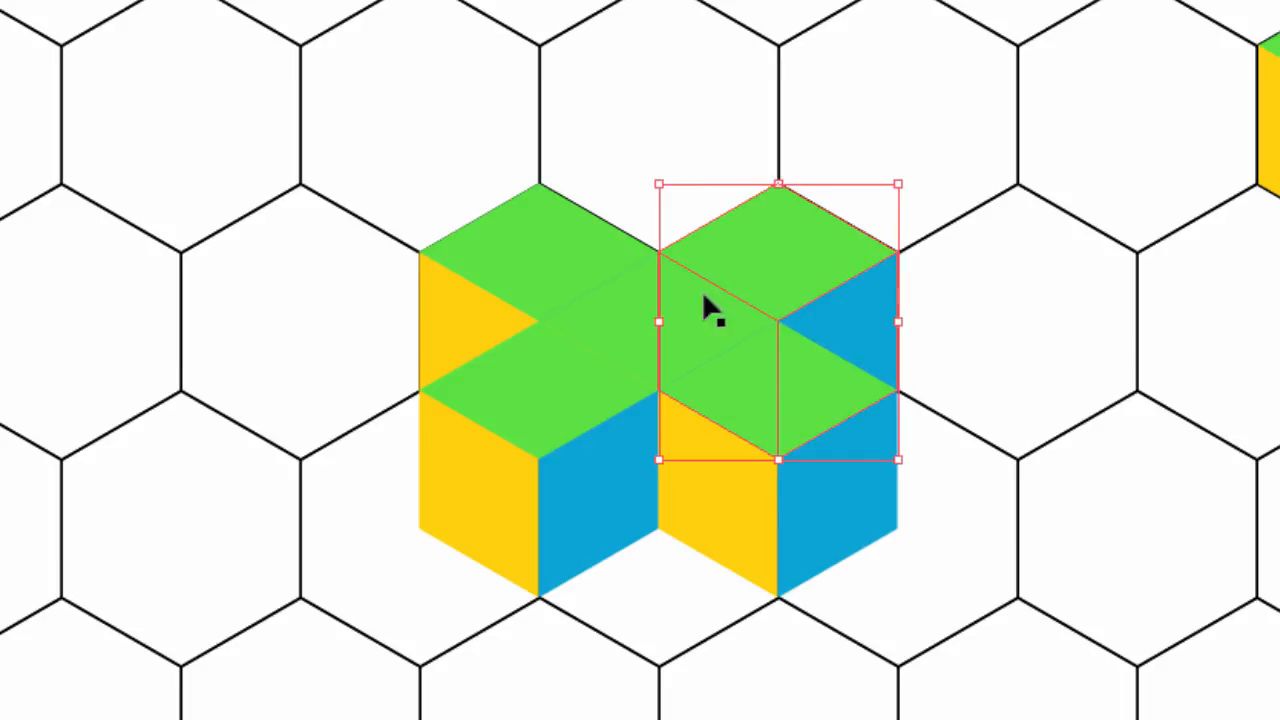
right_click(765, 262)
left_click(831, 489)
right_click(581, 254)
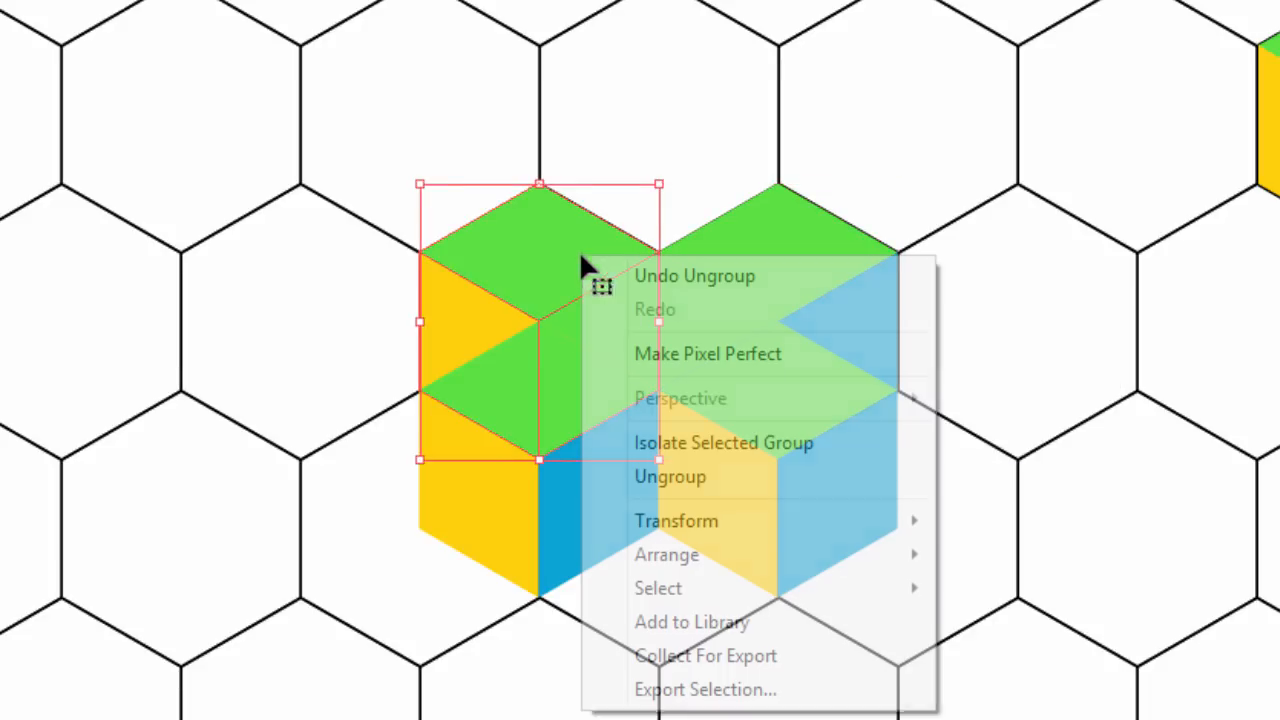
left_click(645, 477)
right_click(722, 338)
left_click(788, 558)
right_click(811, 384)
left_click(914, 606)
right_click(575, 394)
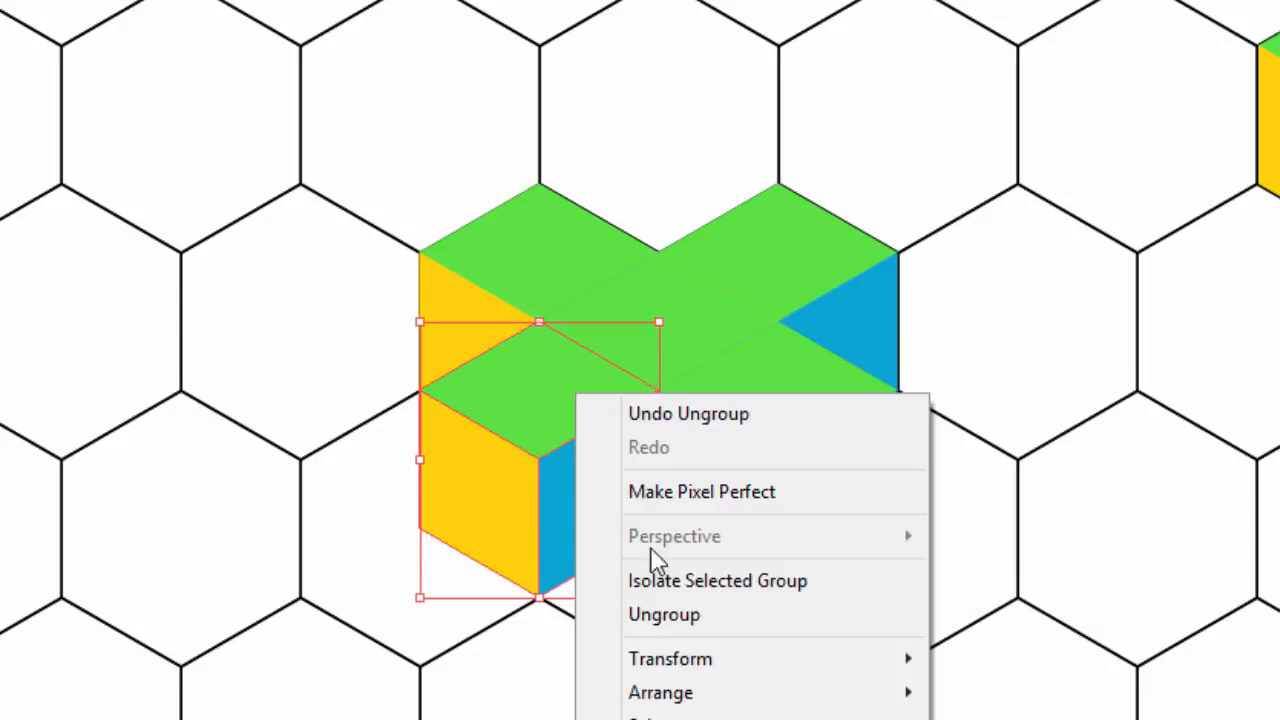
left_click(655, 614)
left_click(680, 600)
Step: Unite the cross's five green top faces into a single shape with Pathfinder and deselect it
left_click(570, 262)
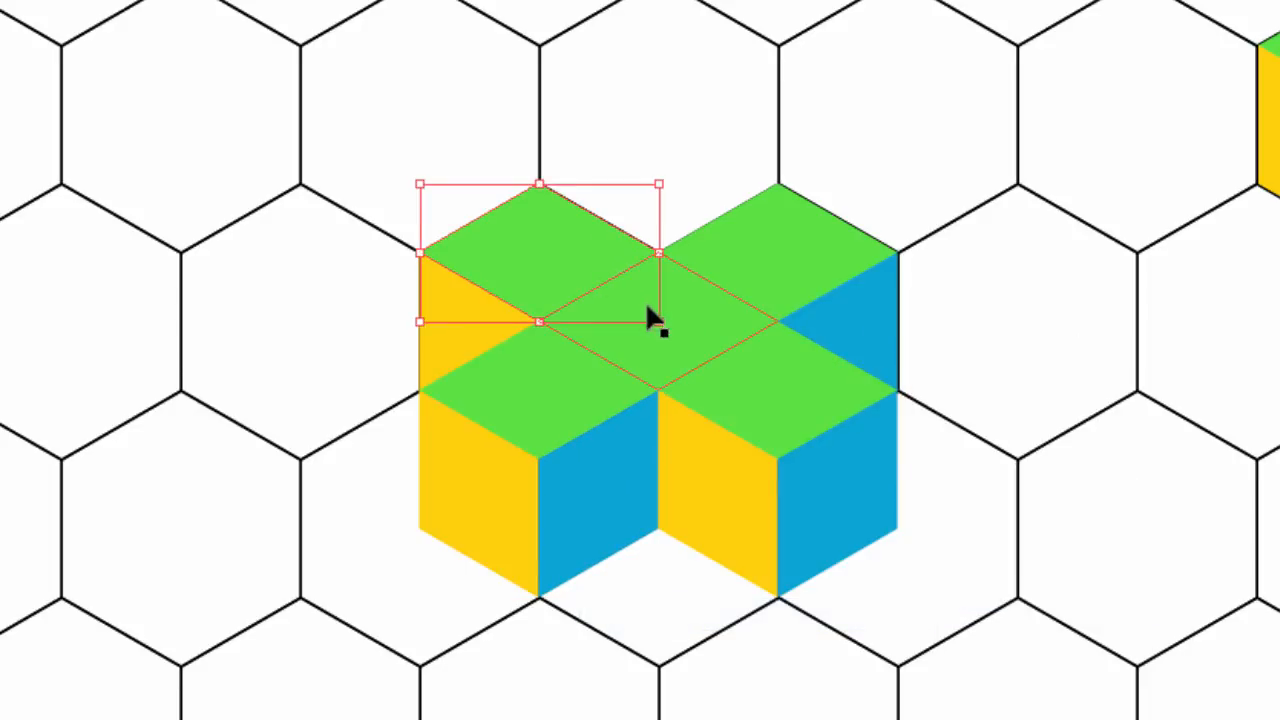
left_click(697, 310, "shift")
left_click(752, 245, "shift")
left_click(770, 412, "shift")
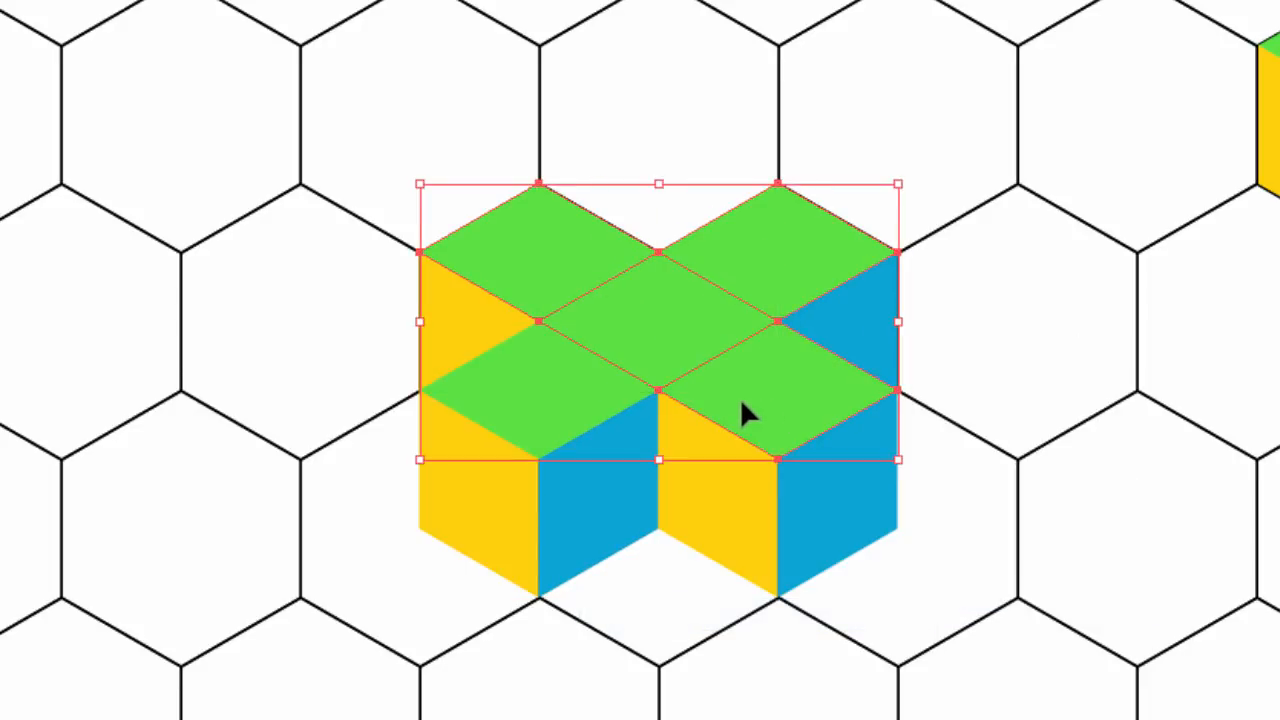
left_click(510, 362, "shift")
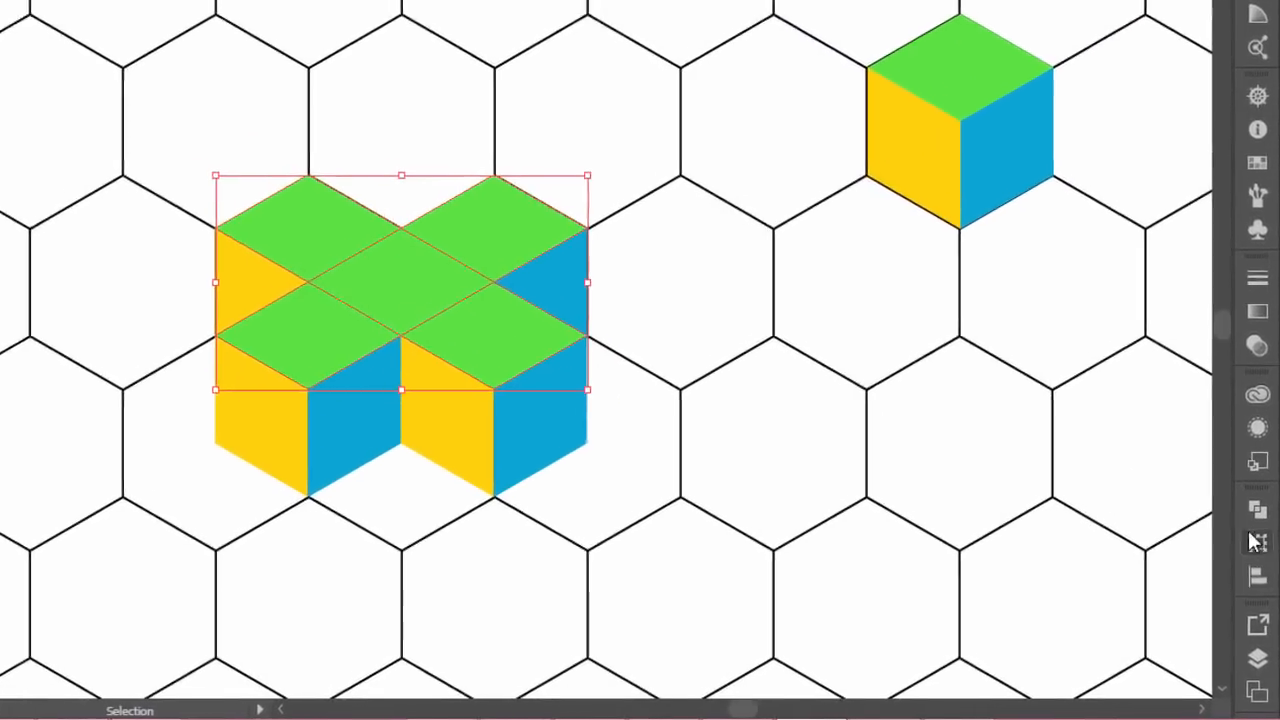
left_click(1261, 543)
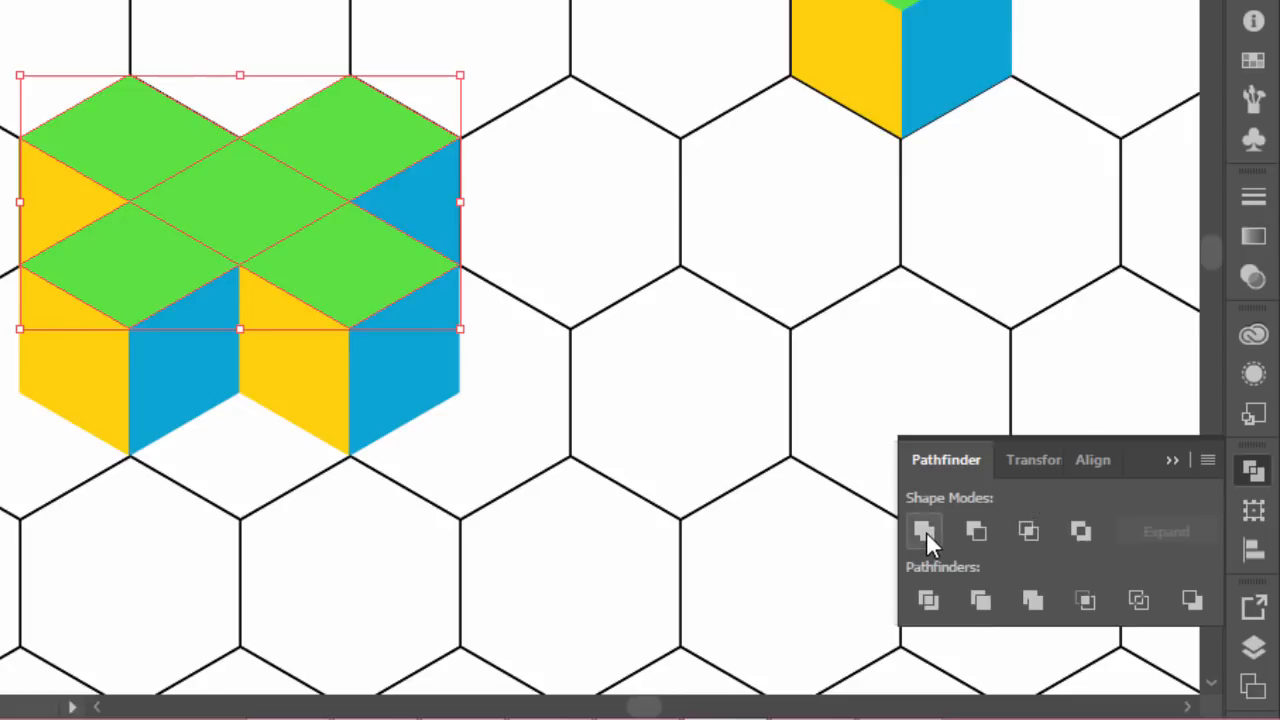
left_click(924, 532)
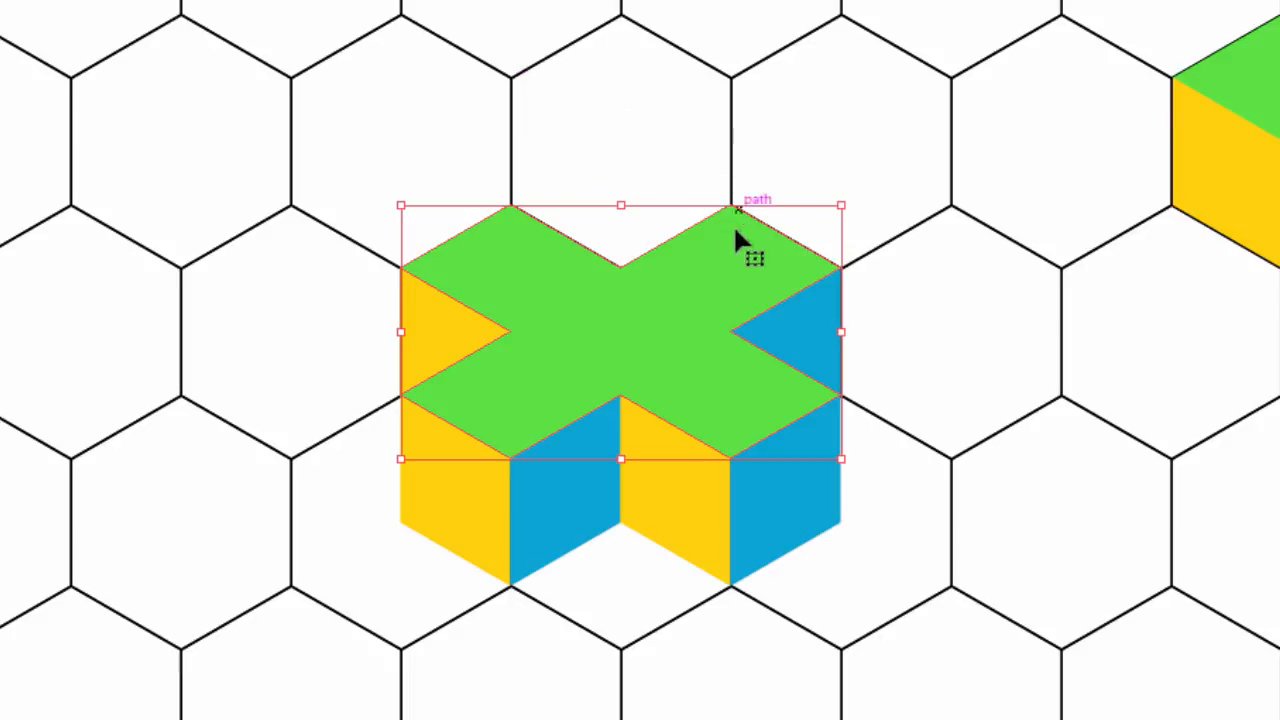
left_click(993, 203)
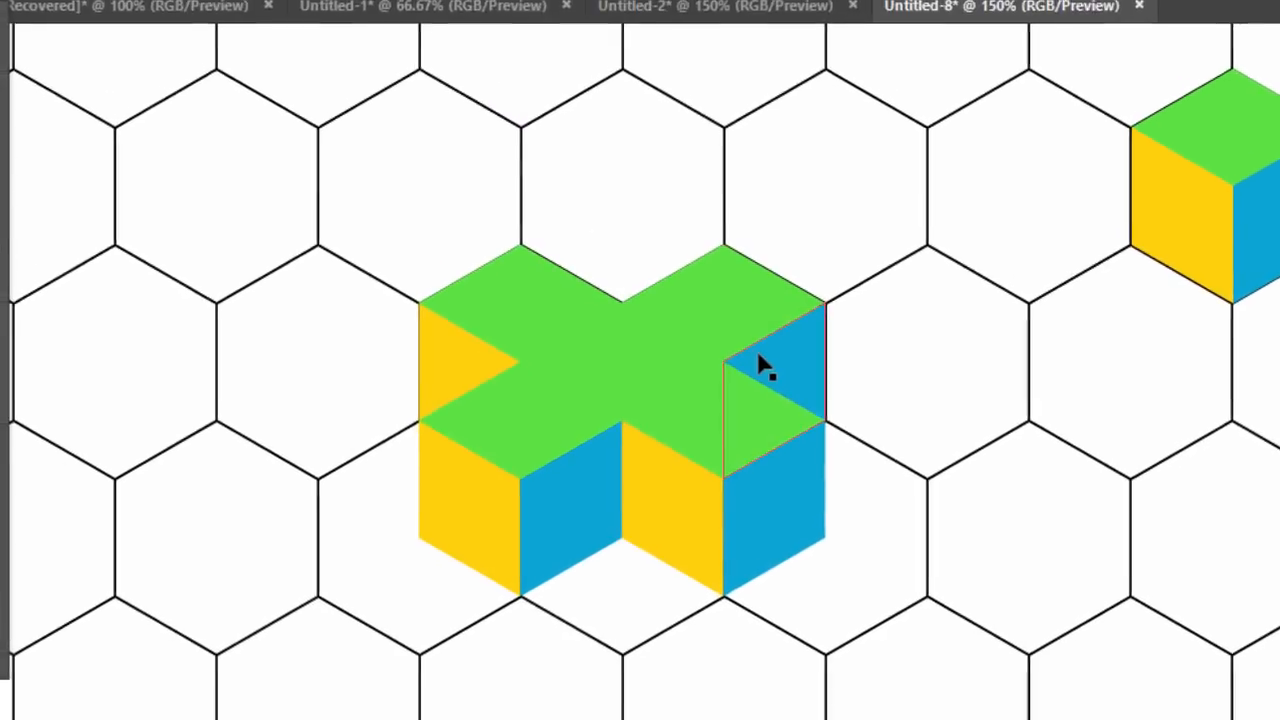
Step: Copy the spare cube above the cross's centre, lower it slightly so it overlaps the cross, and bring it to the front
left_click_drag(1218, 190, 694, 206)
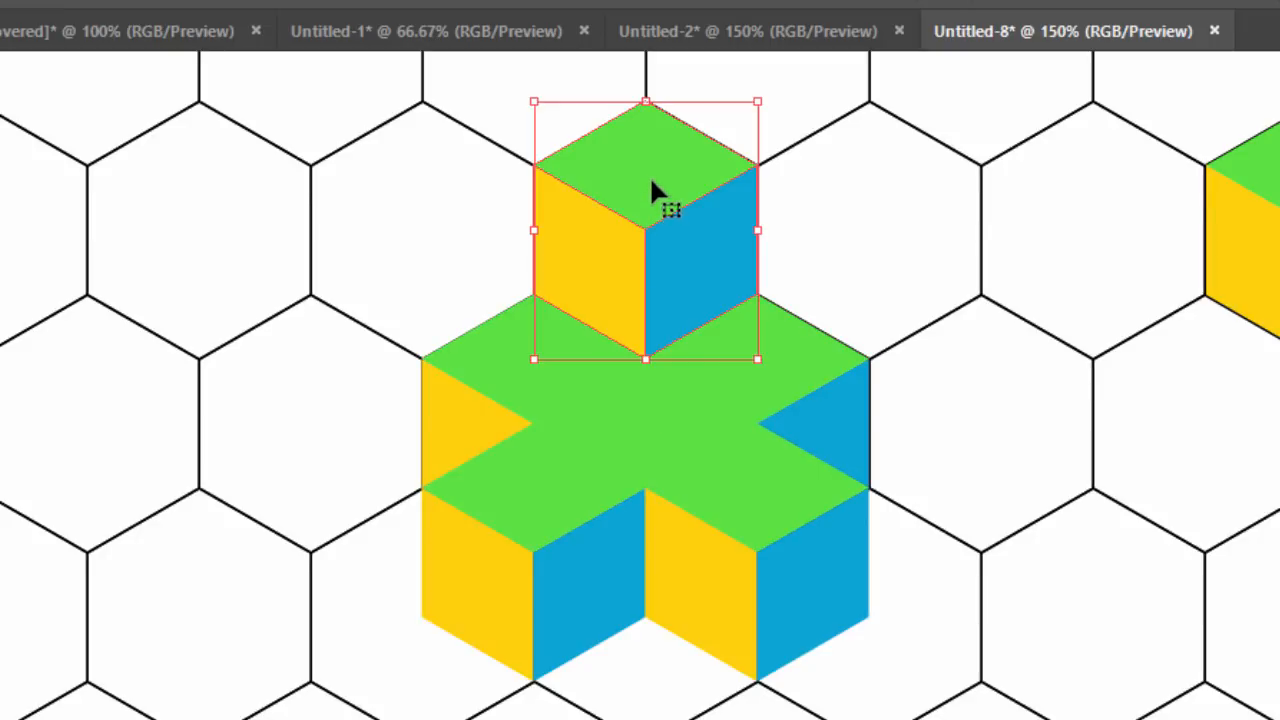
left_click_drag(651, 176, 656, 214)
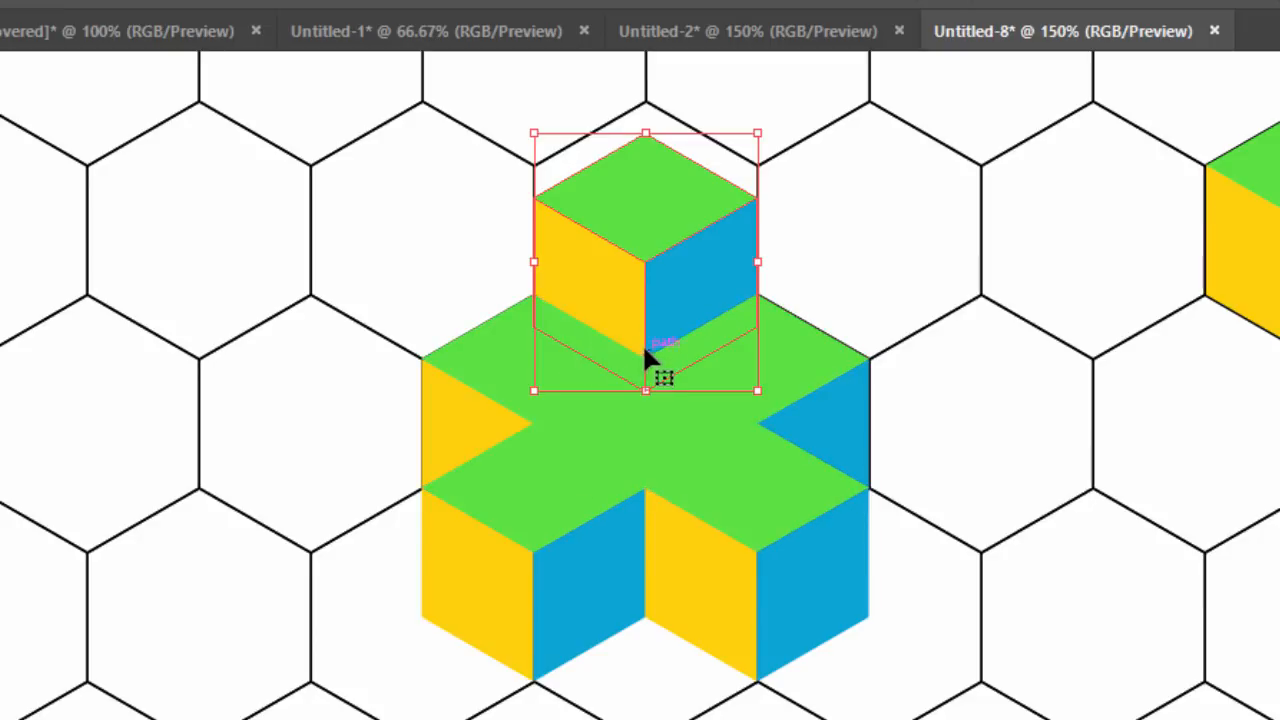
right_click(669, 291)
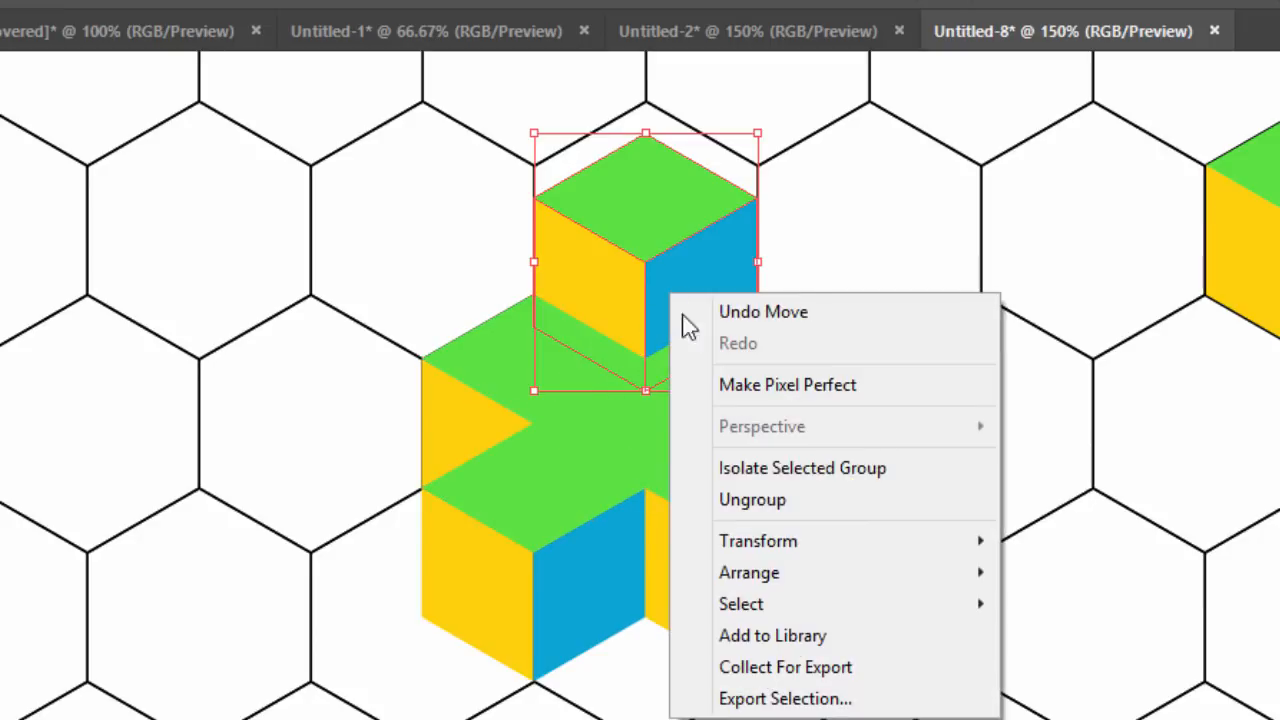
mouse_move(800, 578)
left_click(1065, 575)
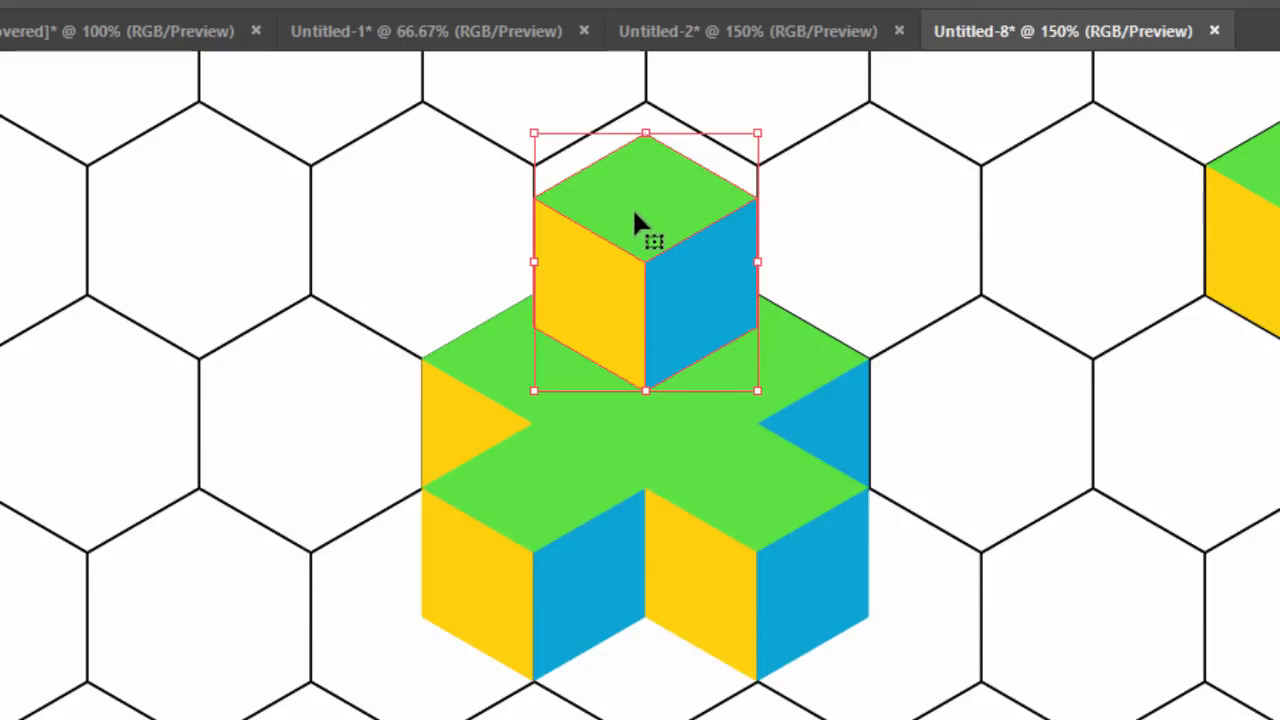
Step: Ungroup the floating cube and copy its green top face about 75 px straight down onto the cross as a shadow
right_click(618, 234)
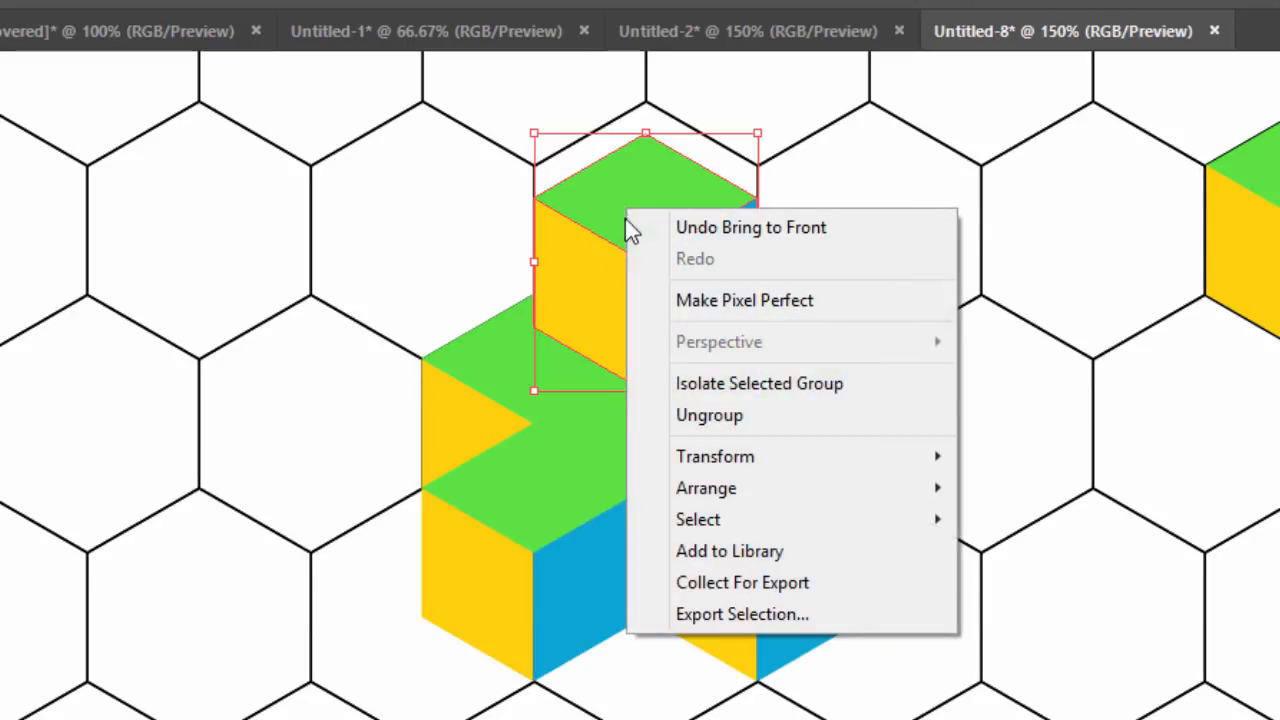
left_click(712, 414)
left_click(892, 303)
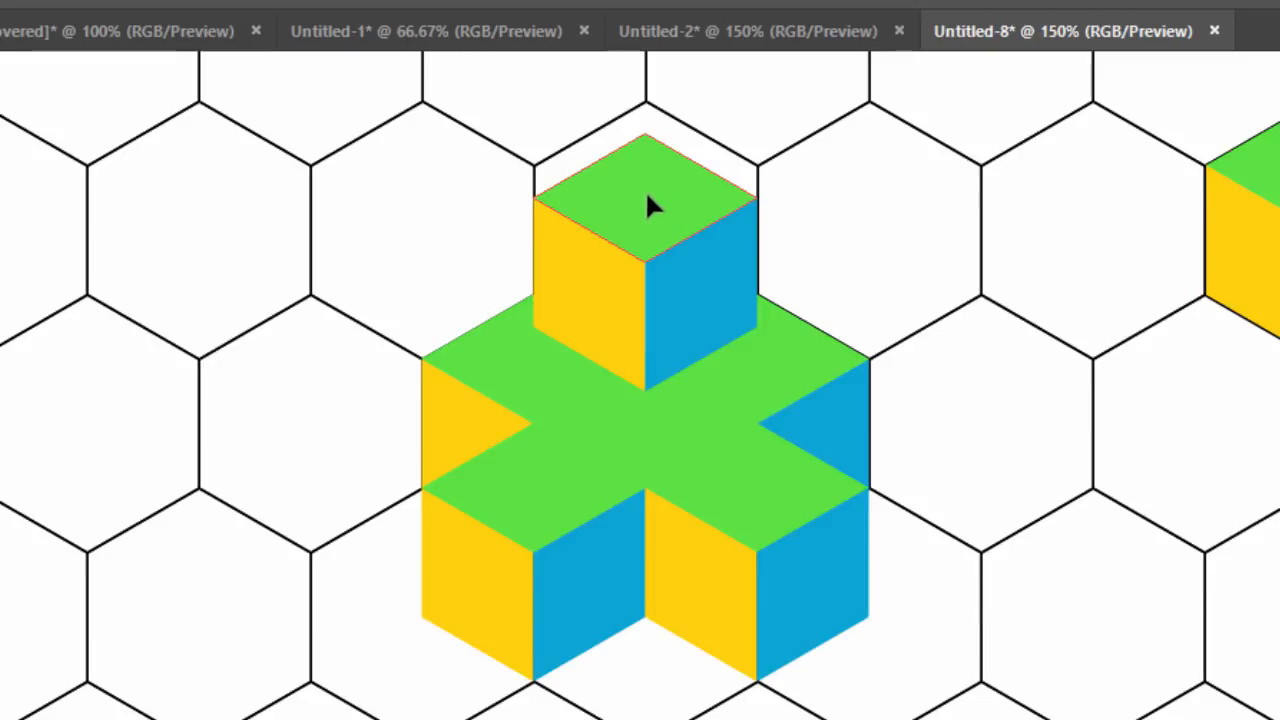
left_click_drag(650, 200, 645, 360)
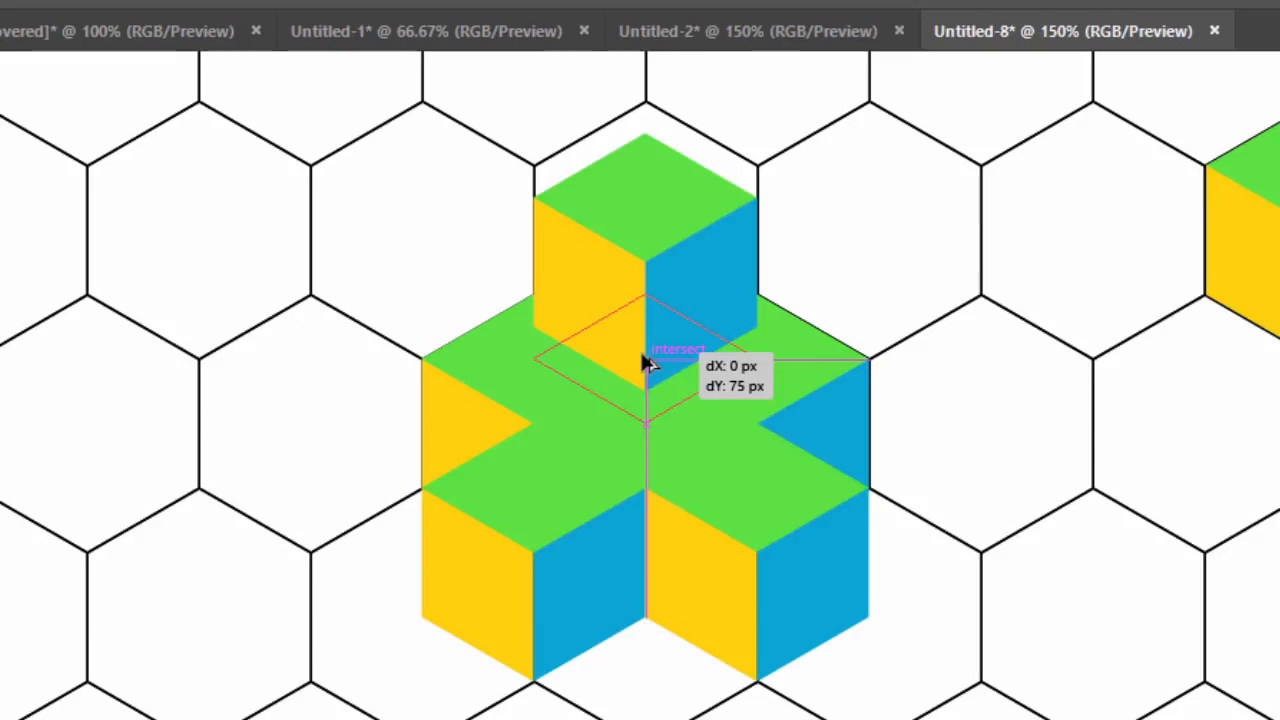
left_click_drag(645, 362, 643, 363)
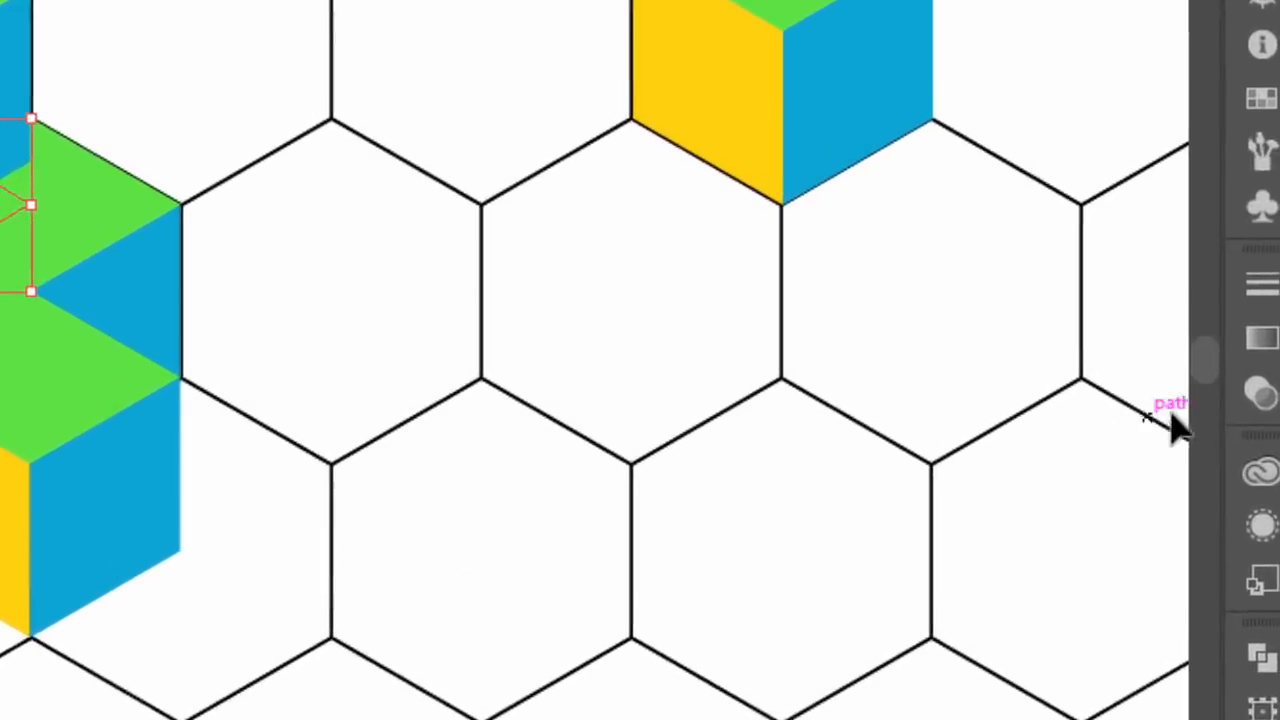
Step: Set the copied green face's blending mode to Multiply and deselect it
left_click(1269, 378)
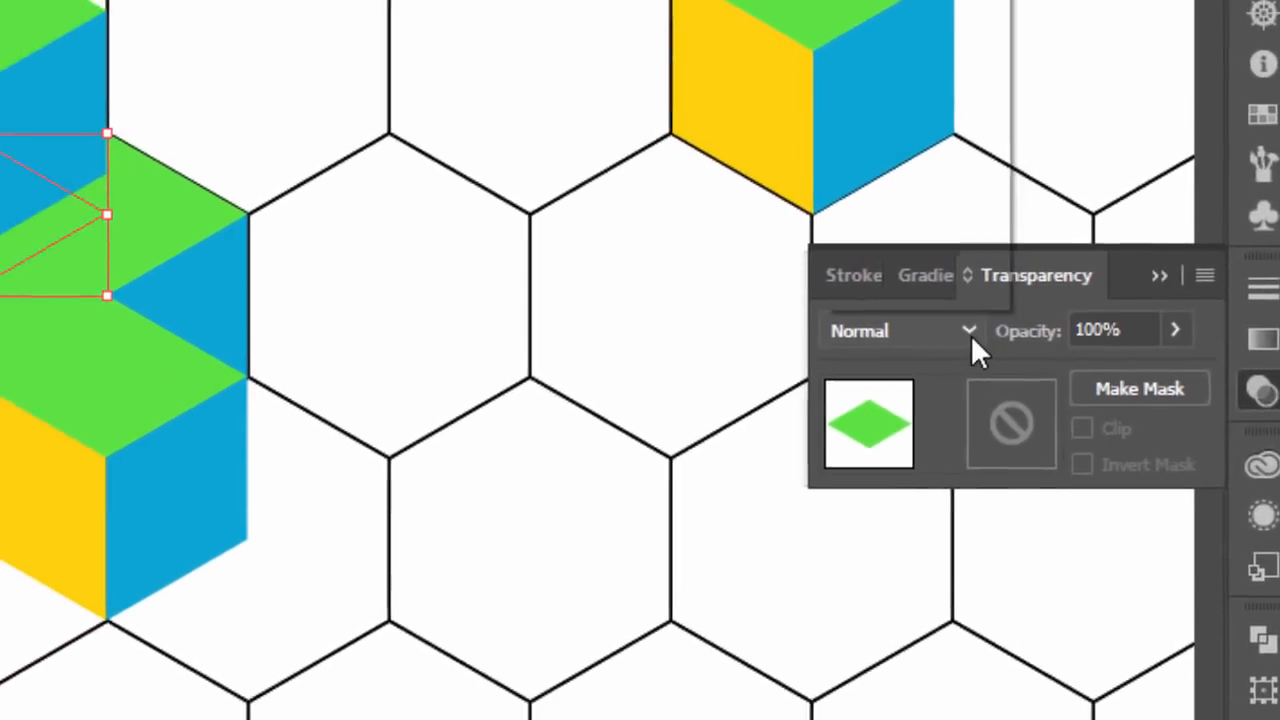
left_click(941, 331)
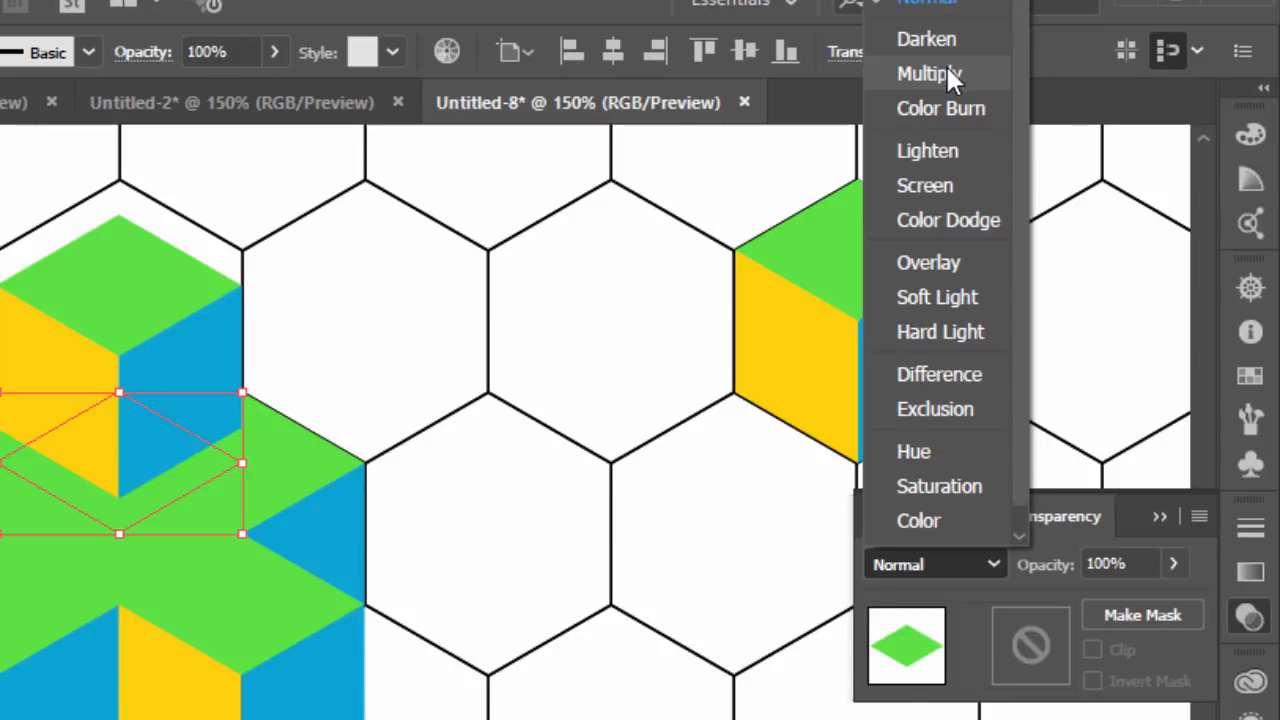
left_click(940, 78)
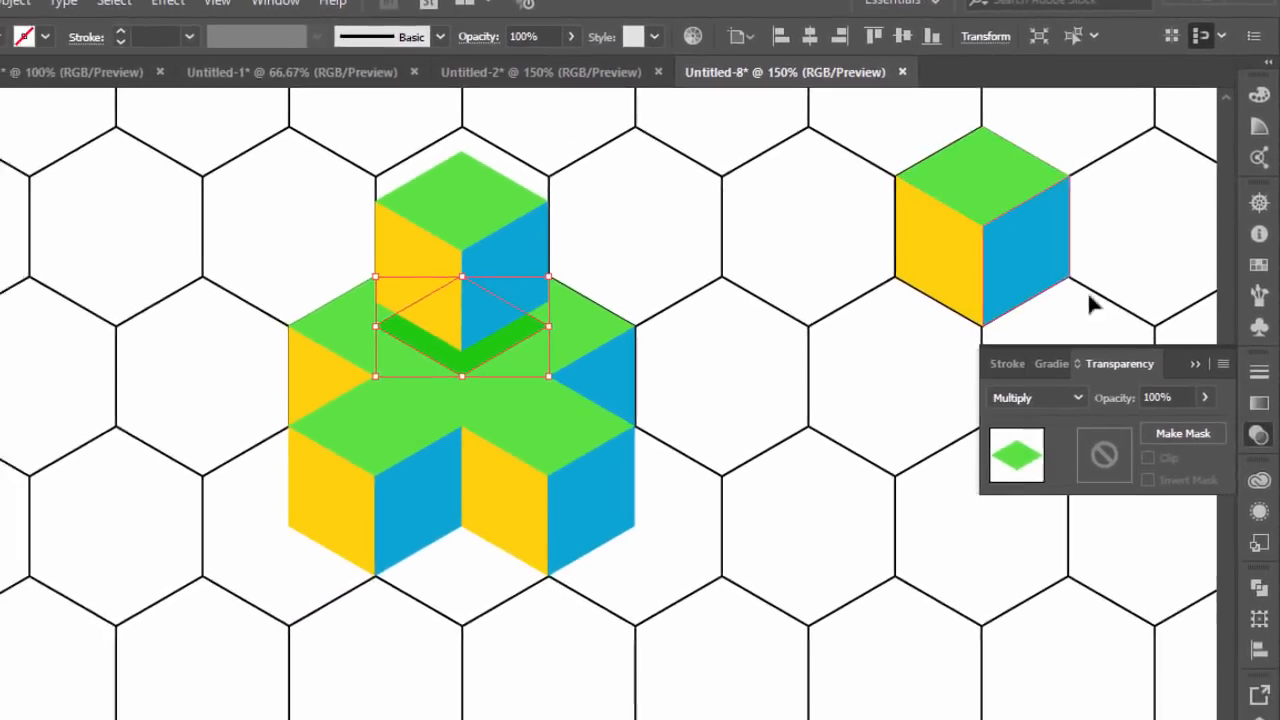
left_click(1195, 363)
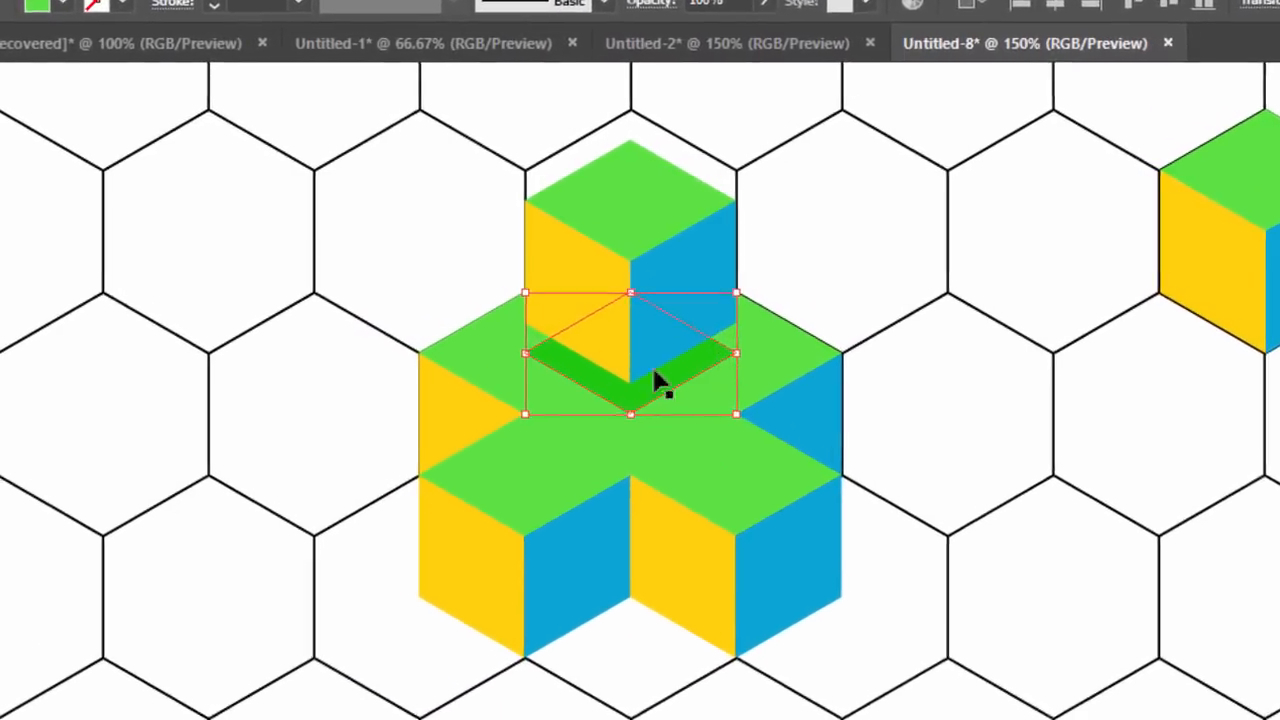
left_click(990, 385)
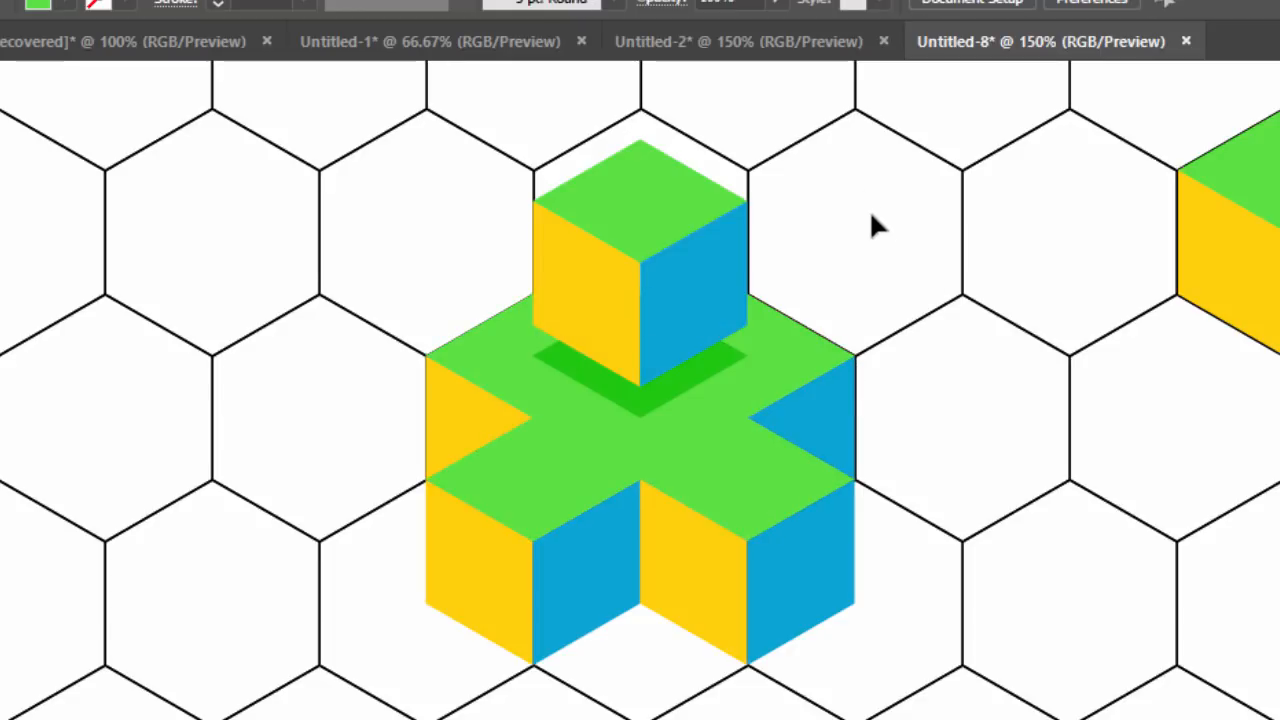
Step: Switch to the web browser and search Google Images for "xbox"
left_click(675, 248)
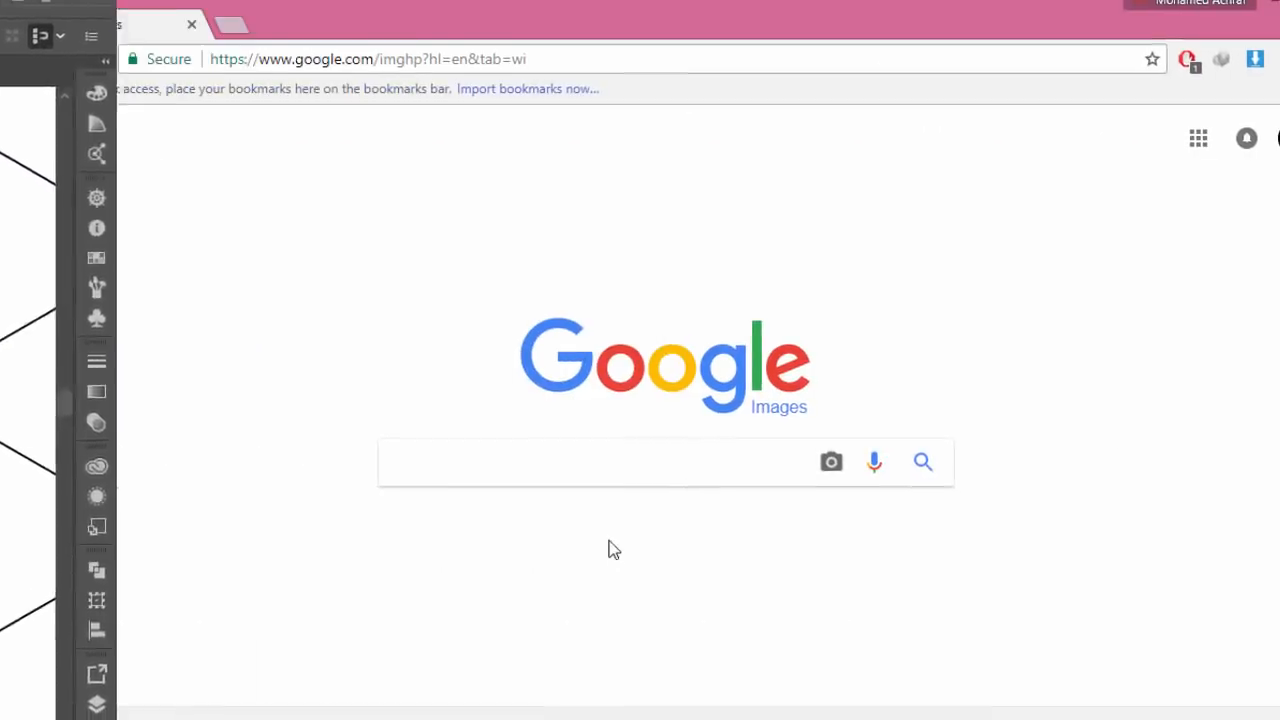
left_click(432, 462)
type("x")
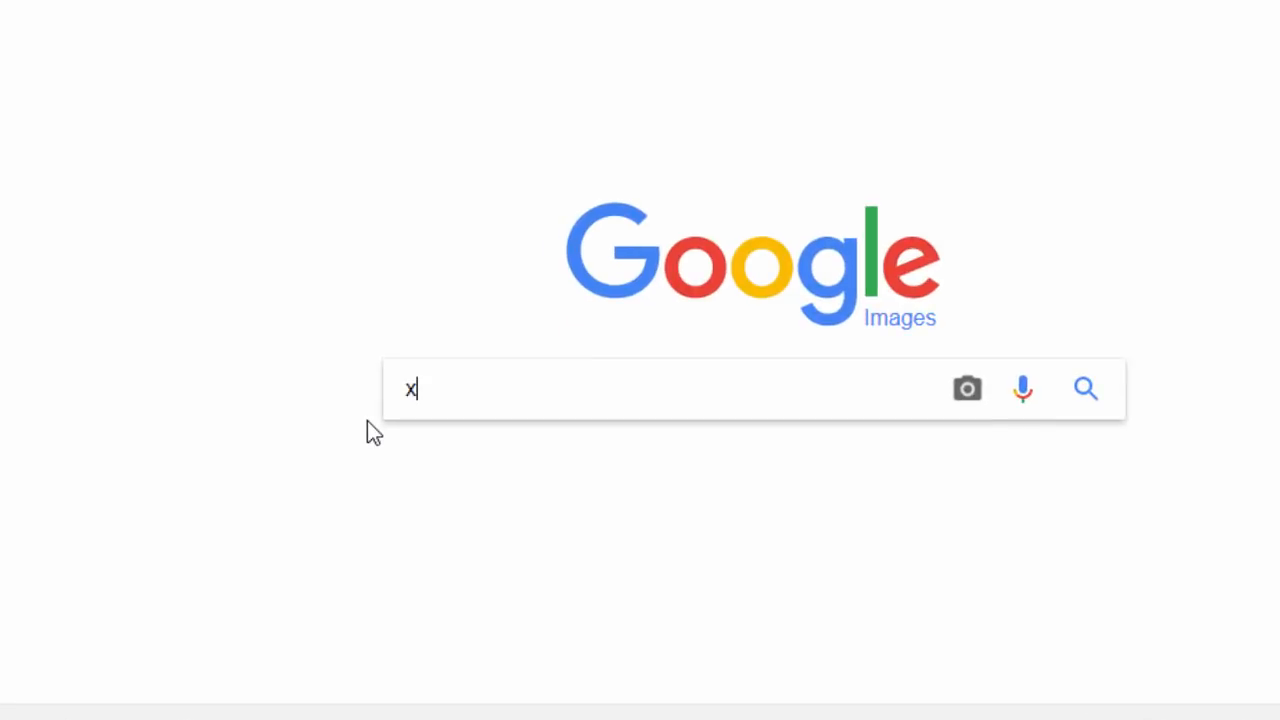
type("bo")
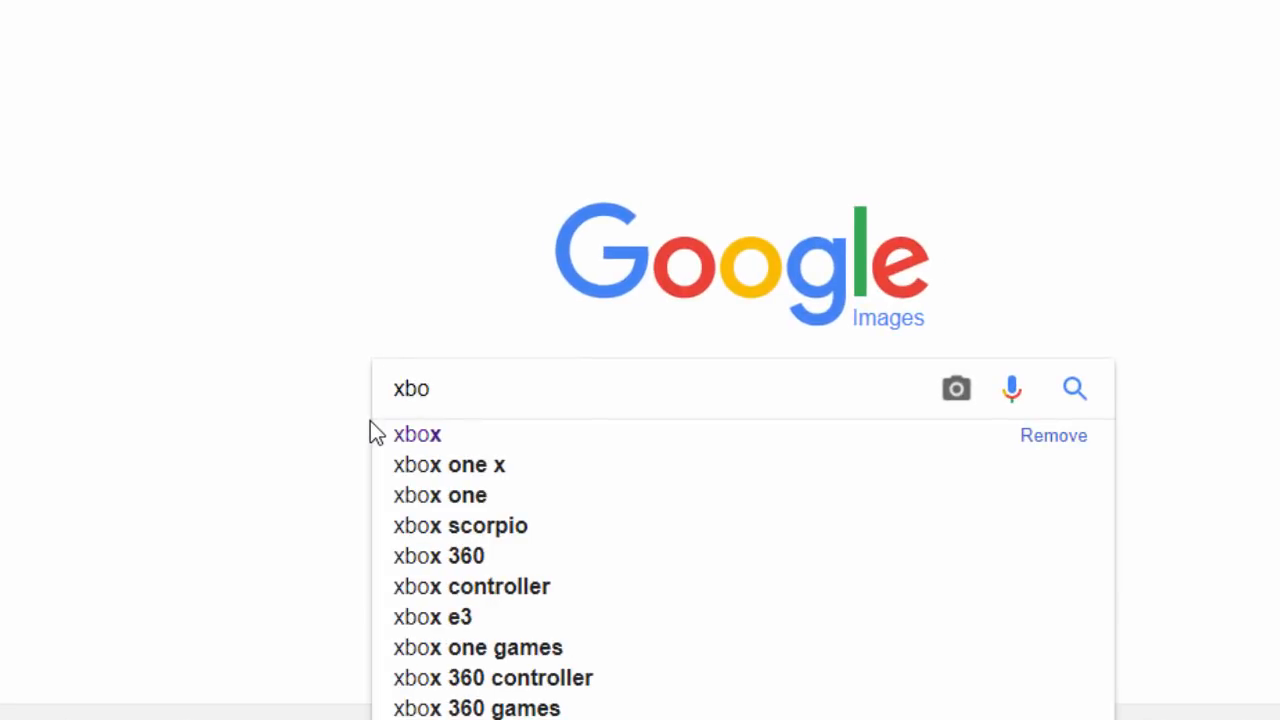
type("x")
left_click(420, 436)
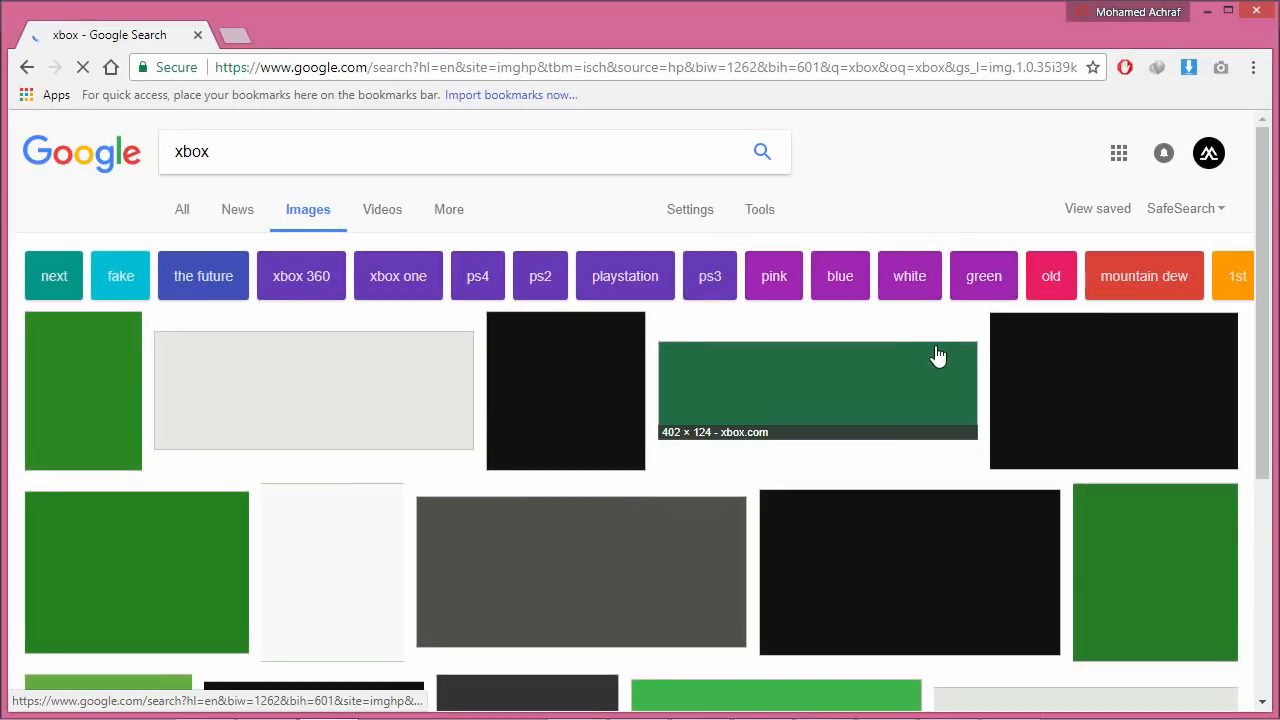
Step: Open the result showing the spherical Xbox logo with the green X, copy the image, and close its preview
scroll(530, 353, "down", 3)
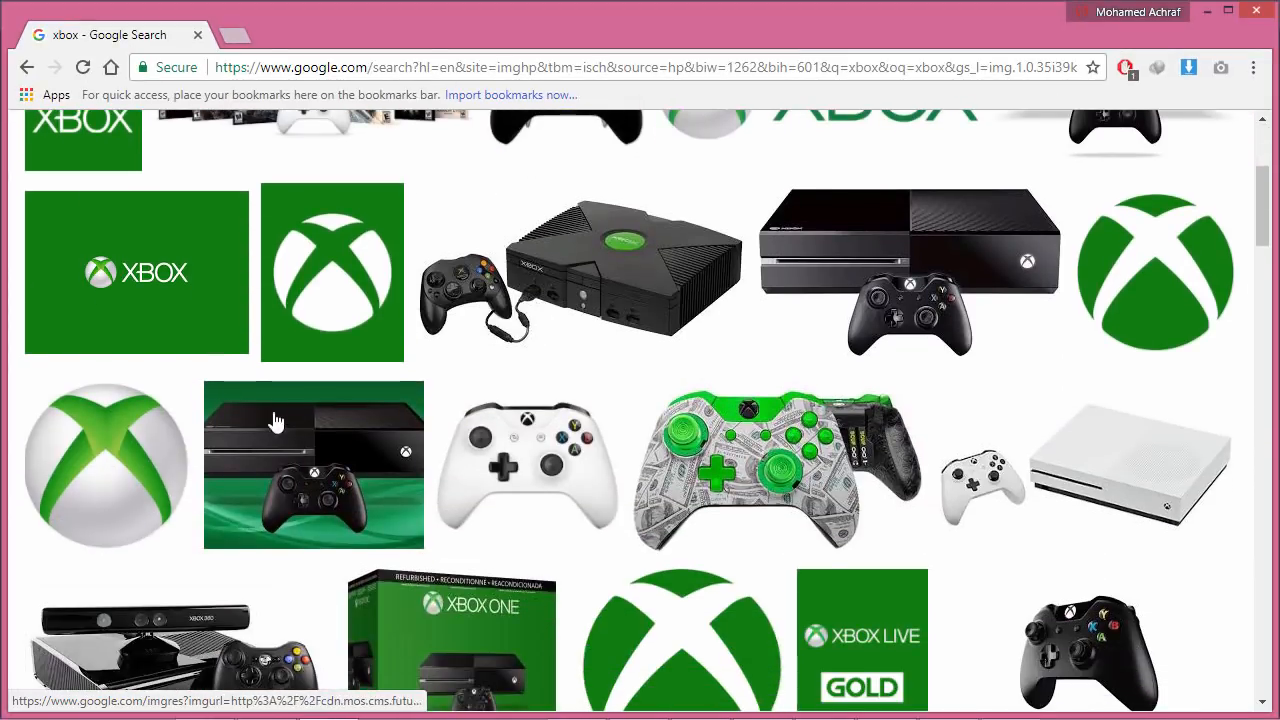
left_click(130, 450)
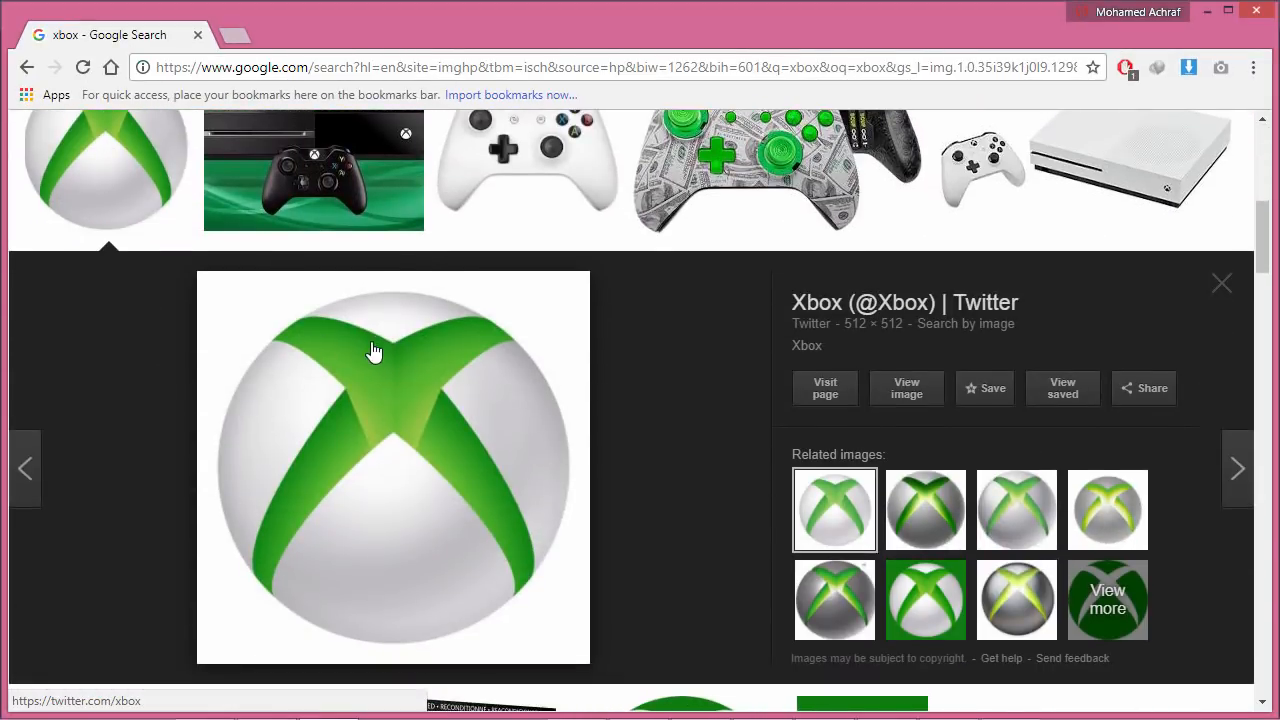
right_click(375, 428)
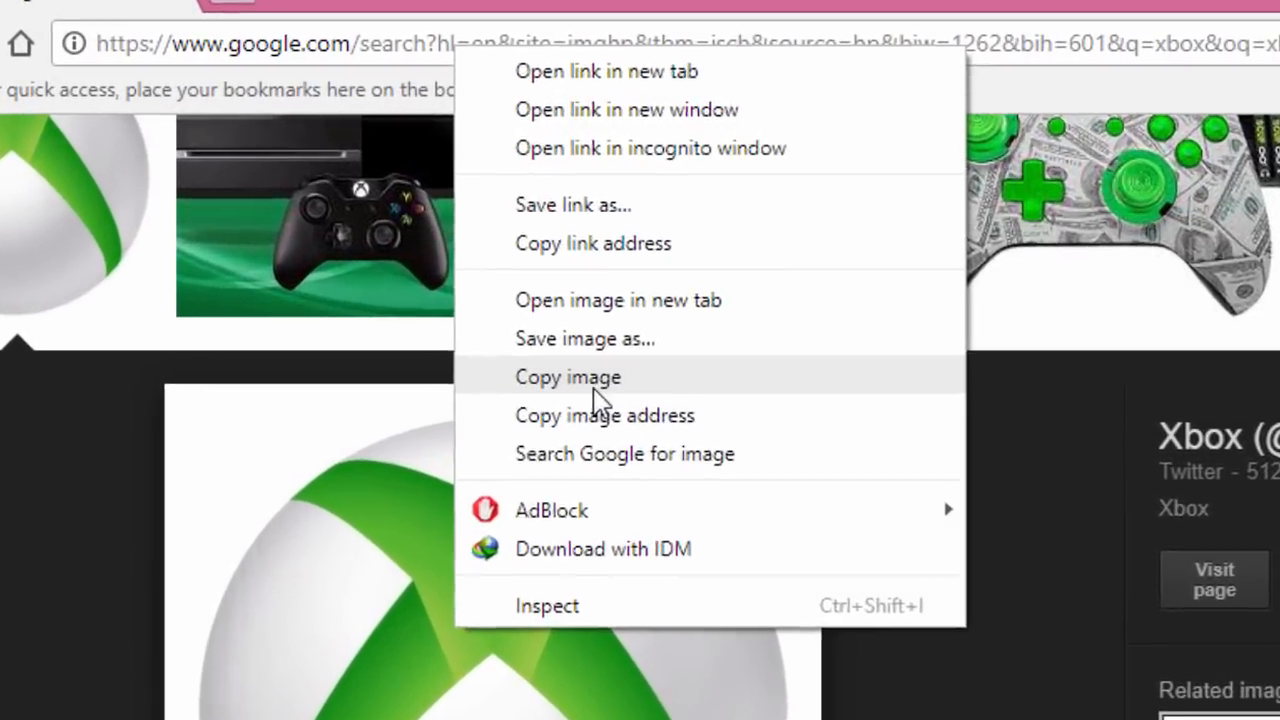
left_click(453, 272)
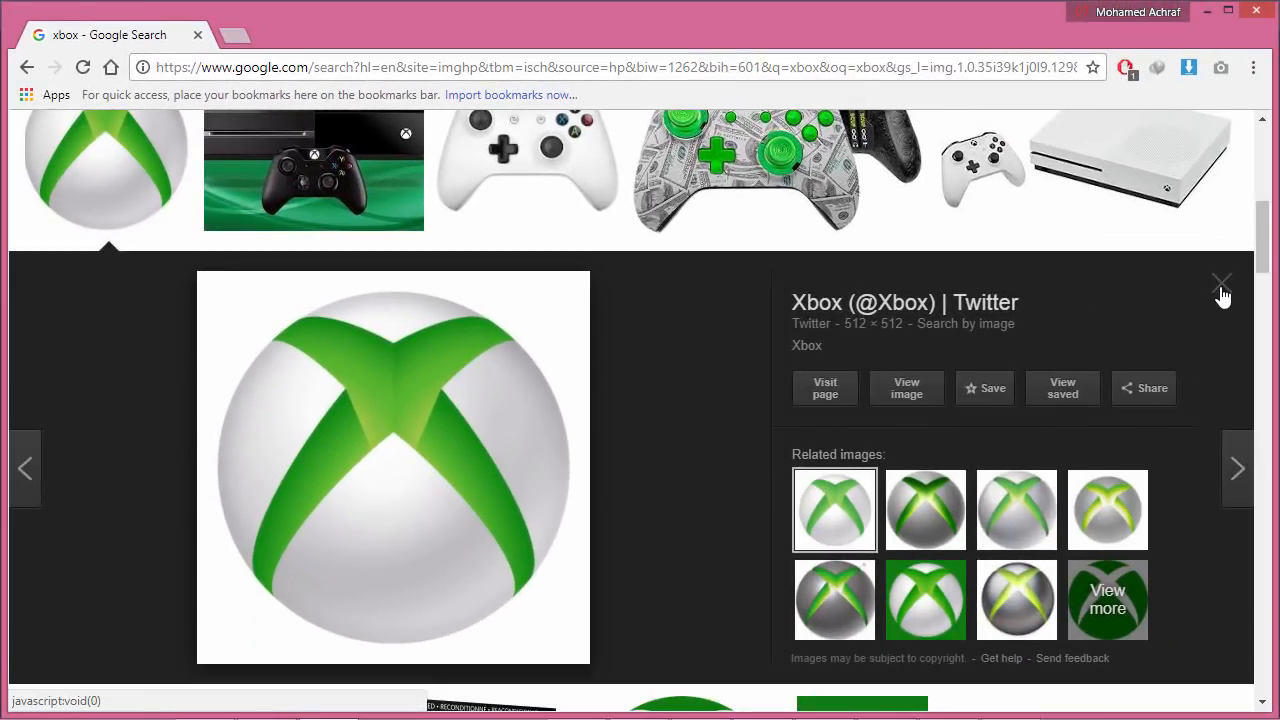
left_click(1222, 288)
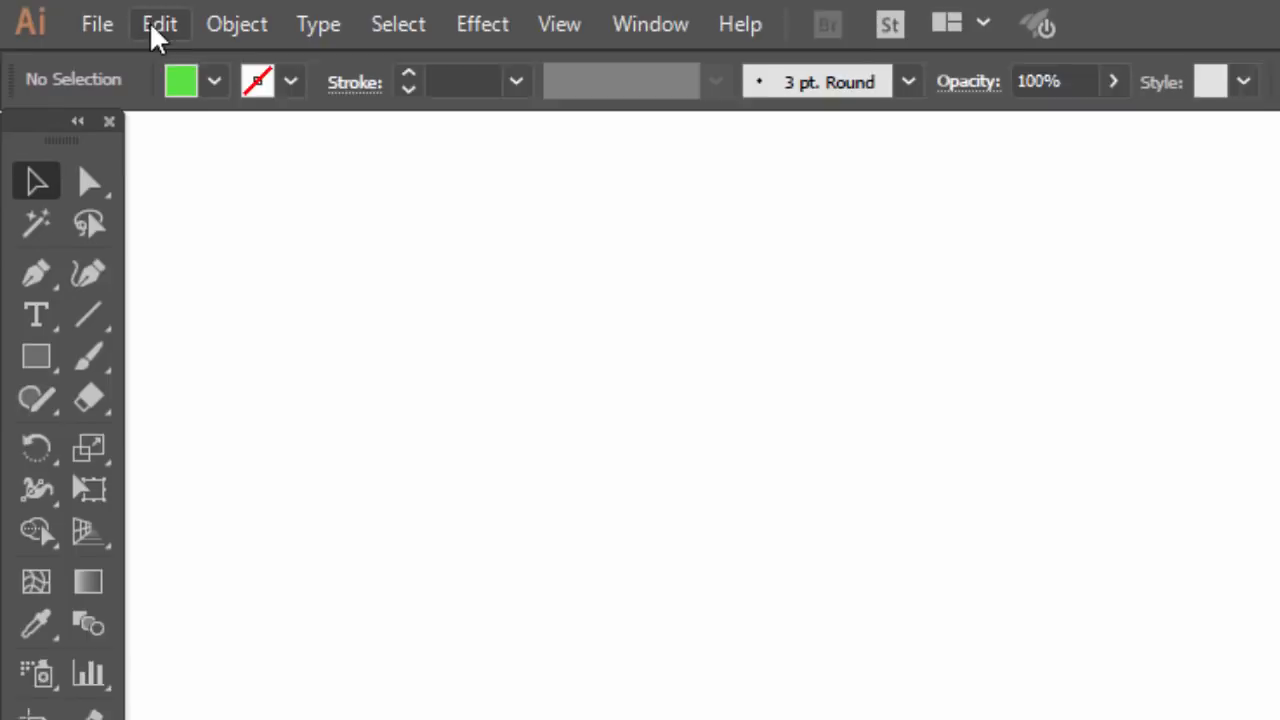
Step: Paste the Xbox logo into the Illustrator document, scale it down beside the left of the cube artwork, and deselect it
left_click(157, 24)
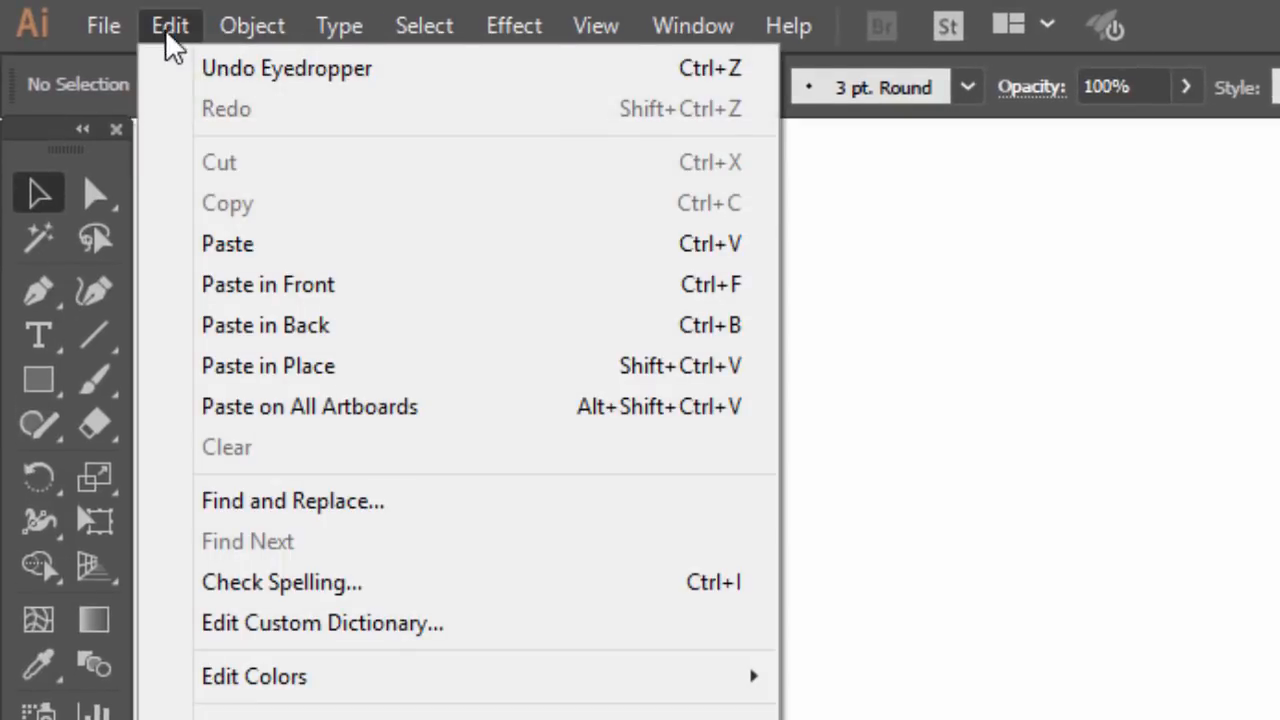
left_click(224, 240)
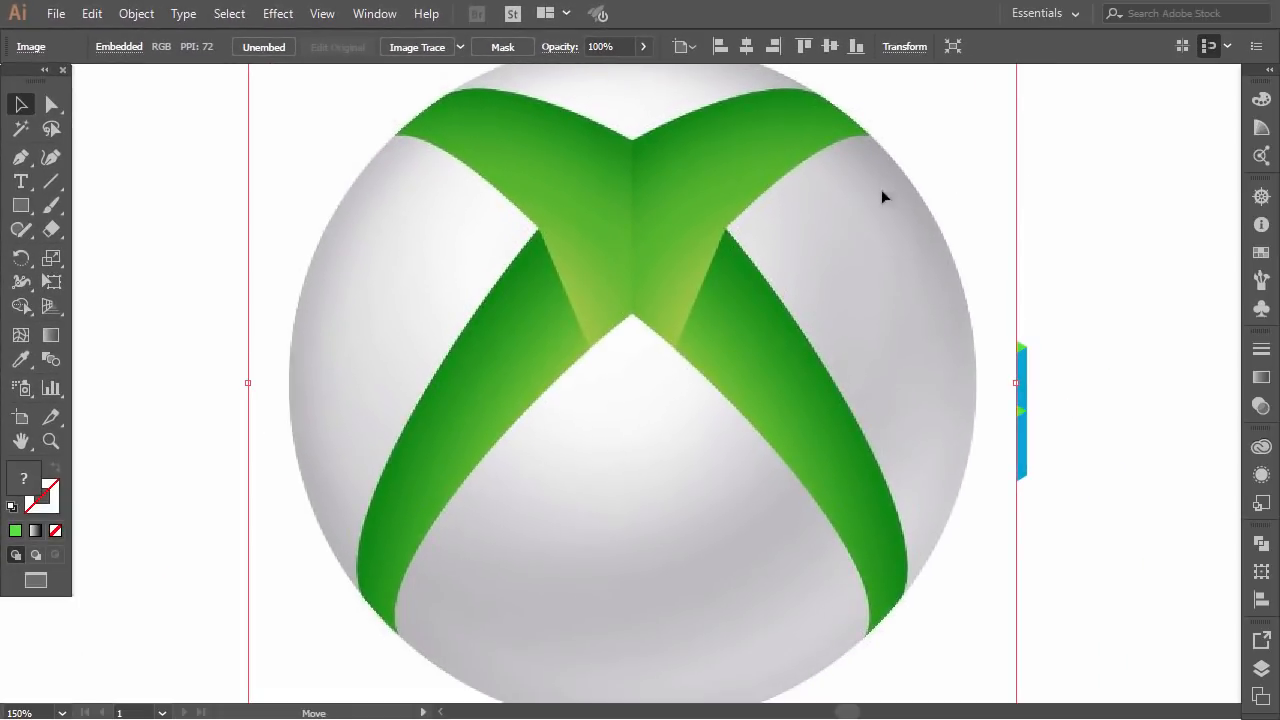
left_click_drag(1007, 217, 942, 395)
left_click_drag(961, 156, 779, 335)
left_click_drag(619, 386, 466, 306)
left_click_drag(557, 171, 515, 211)
left_click_drag(476, 298, 447, 264)
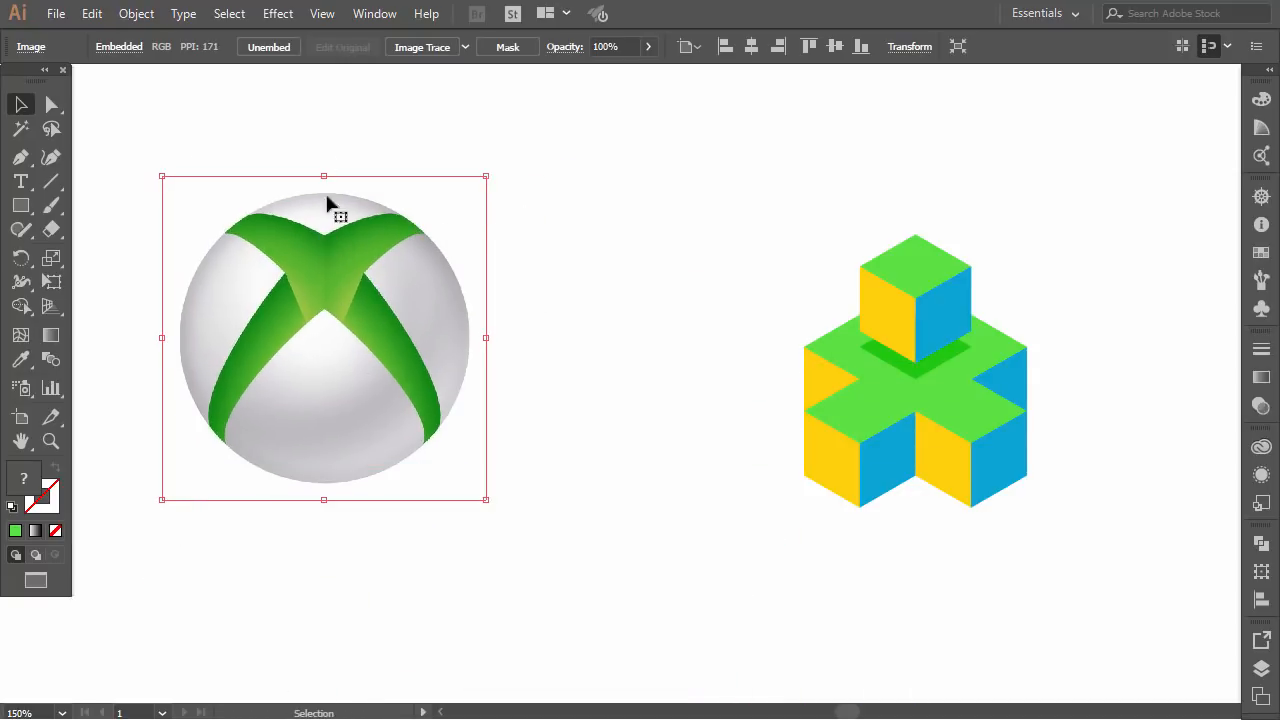
left_click(251, 166)
Step: Draw a small square between the Xbox logo and the cubes, fill it with the white-to-black gradient, and deselect it
left_click(21, 205)
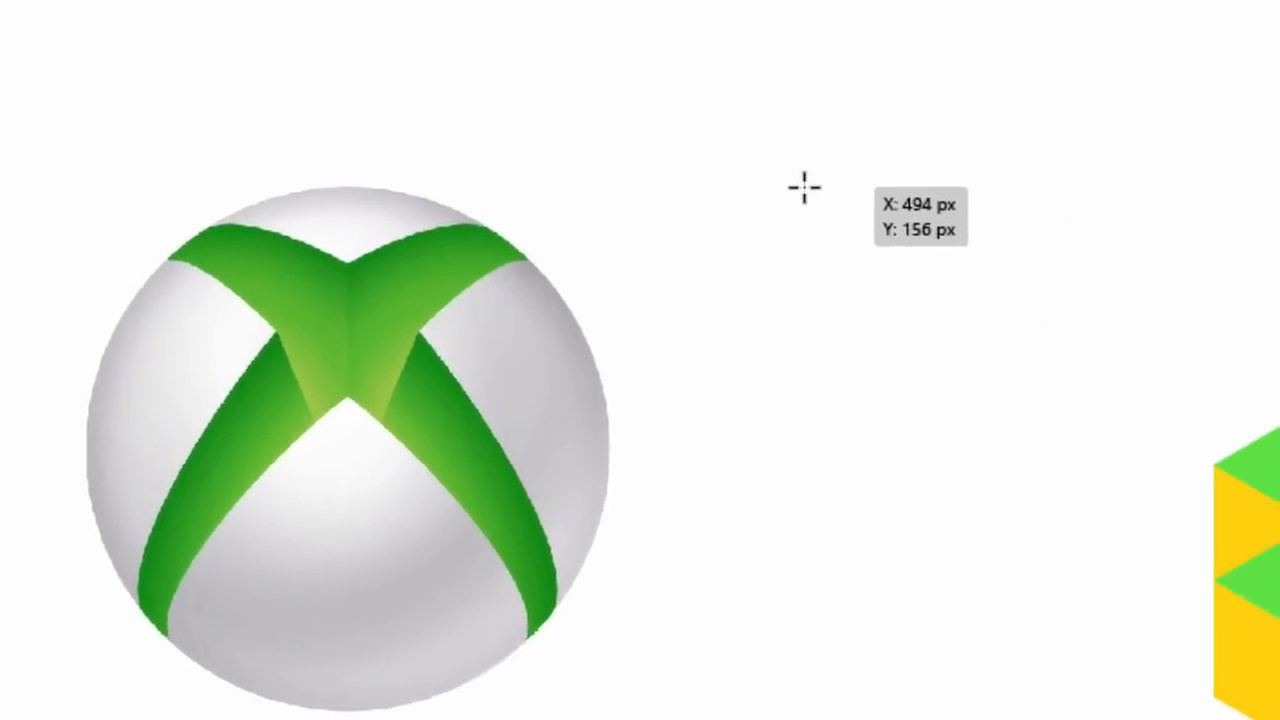
left_click_drag(917, 165, 992, 226)
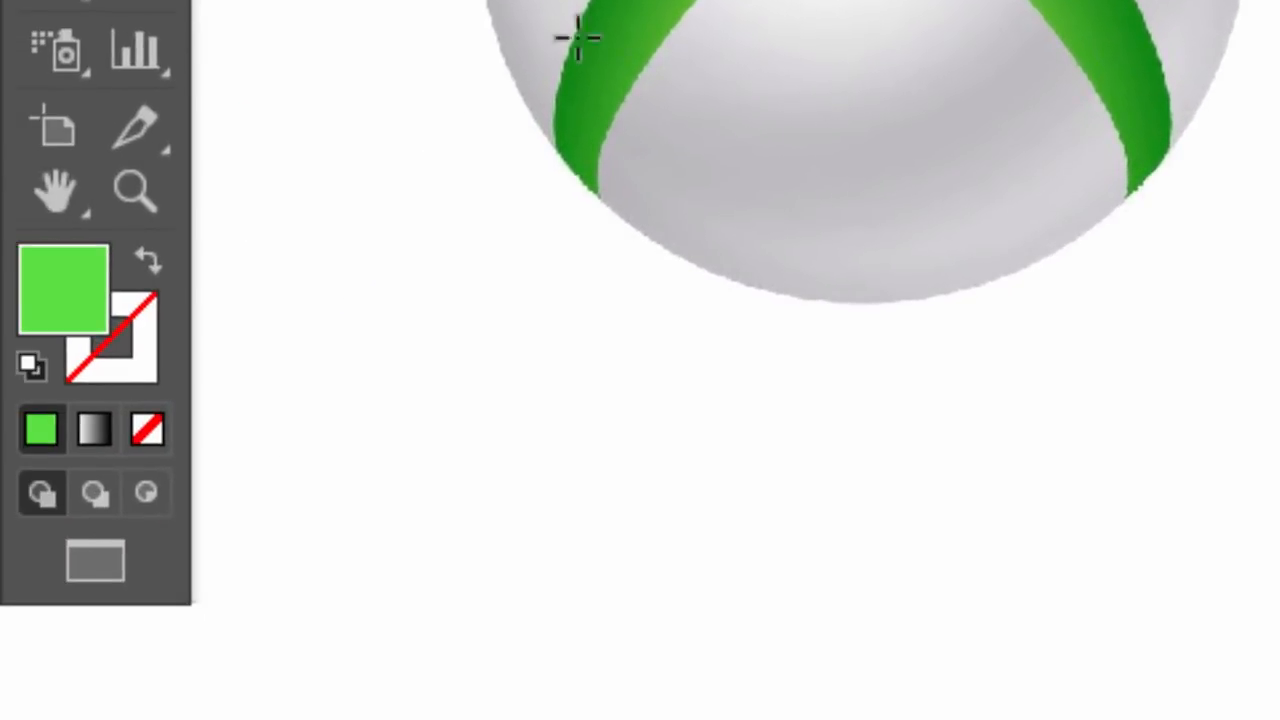
left_click(94, 432)
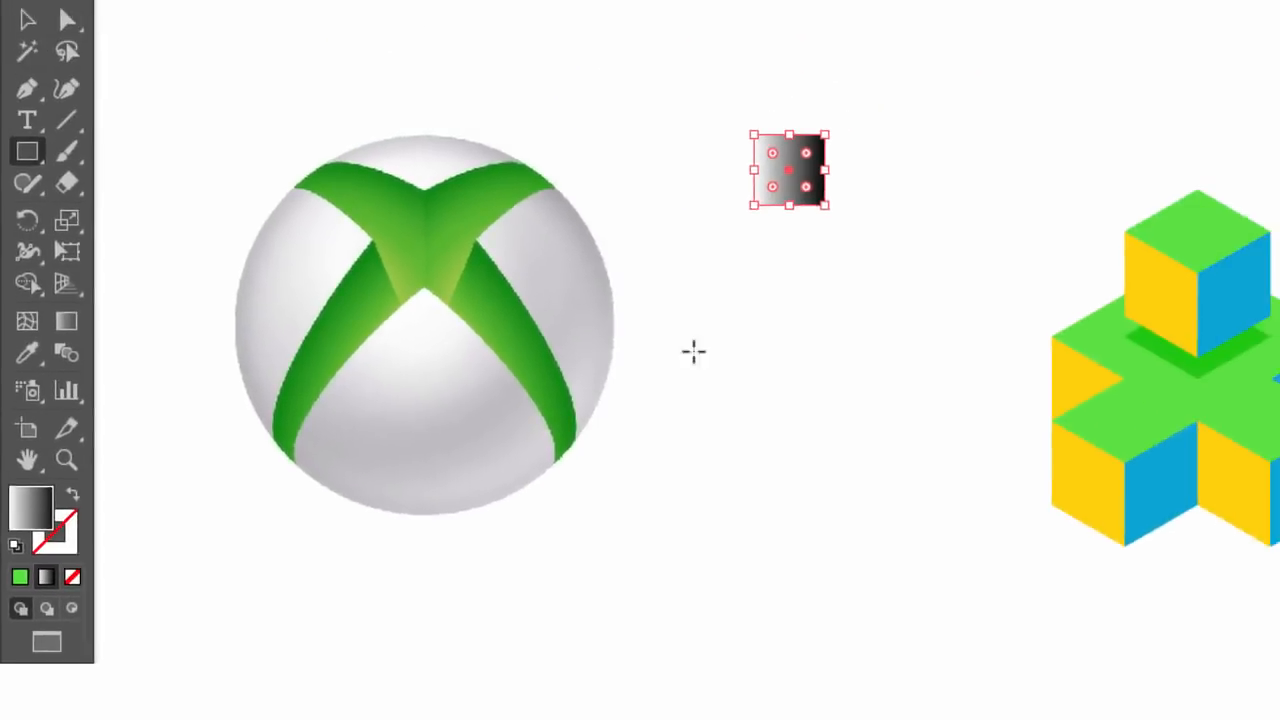
left_click(25, 76)
left_click(396, 116)
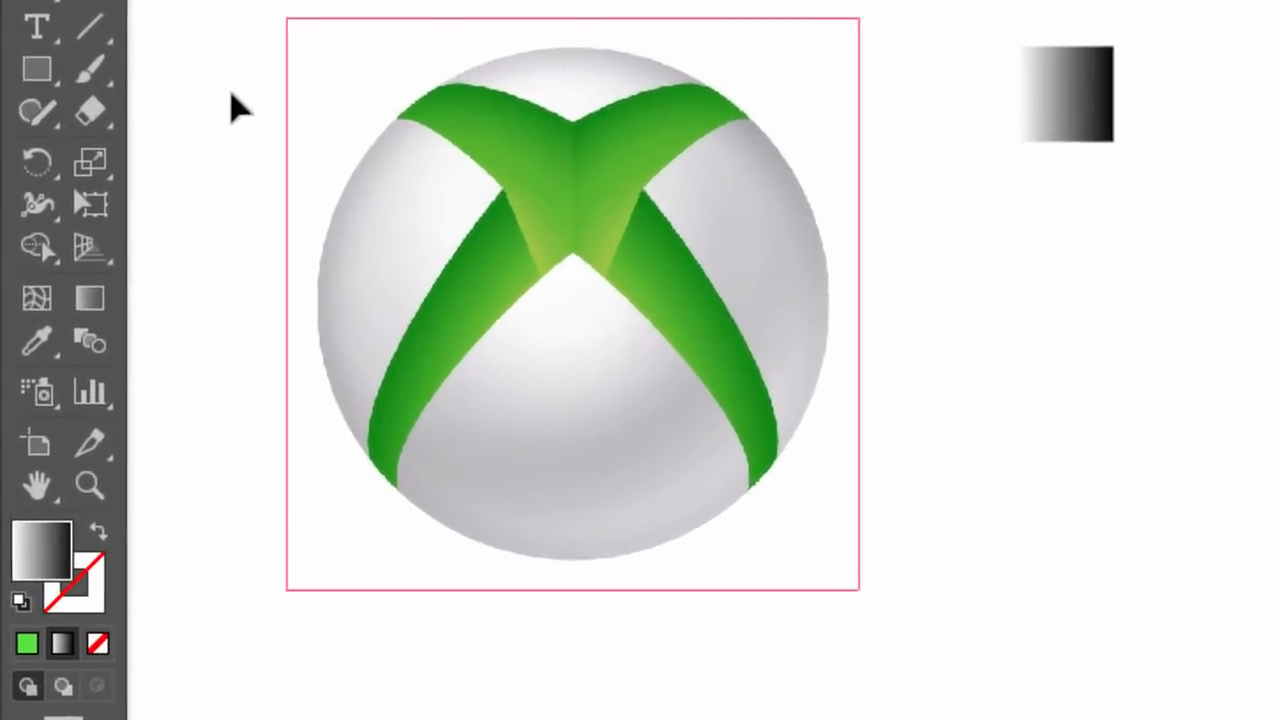
Step: Sample the dark green from the Xbox logo with the Eyedropper and copy its hex code 2C9C1E
left_click(35, 342)
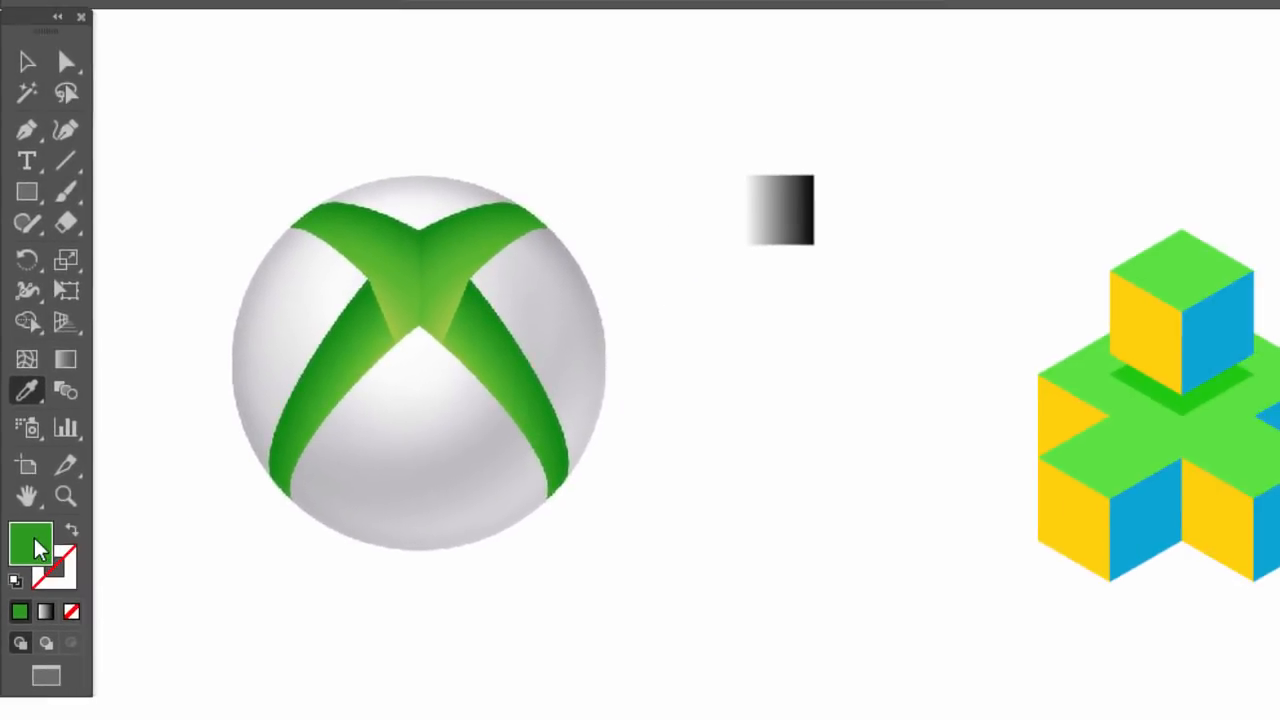
double_click(38, 548)
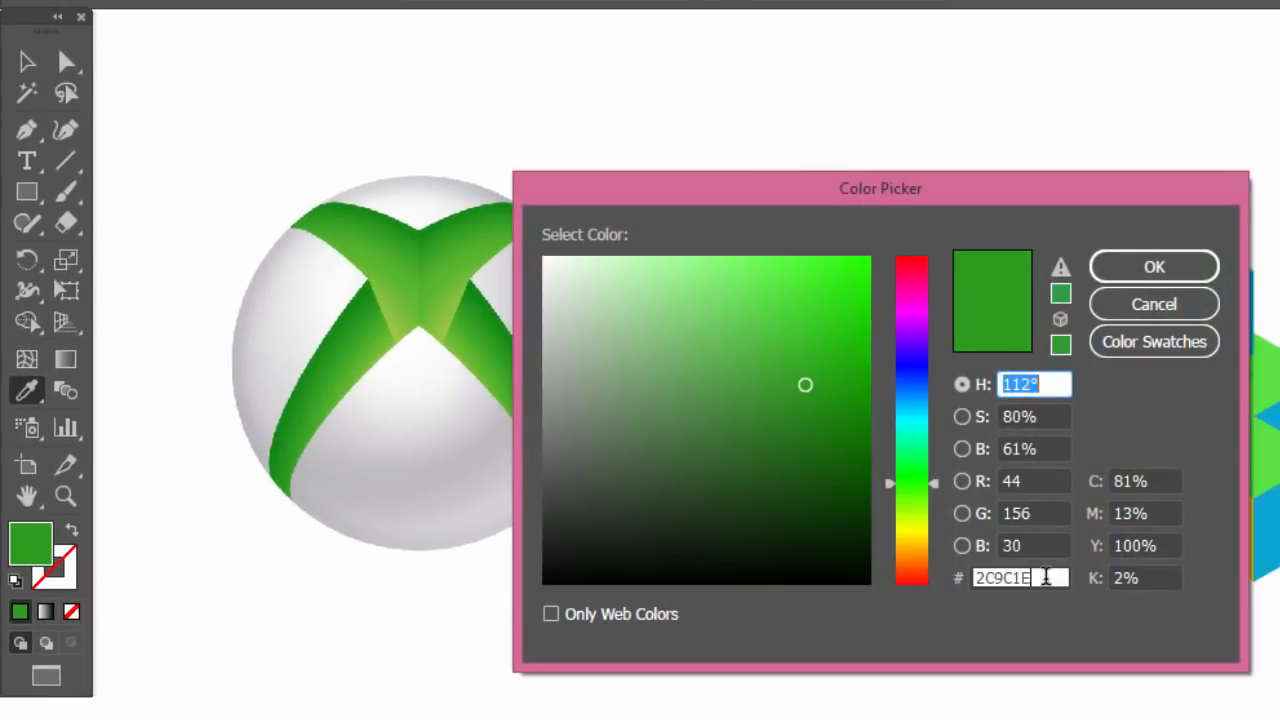
double_click(1046, 577)
key("ctrl+c")
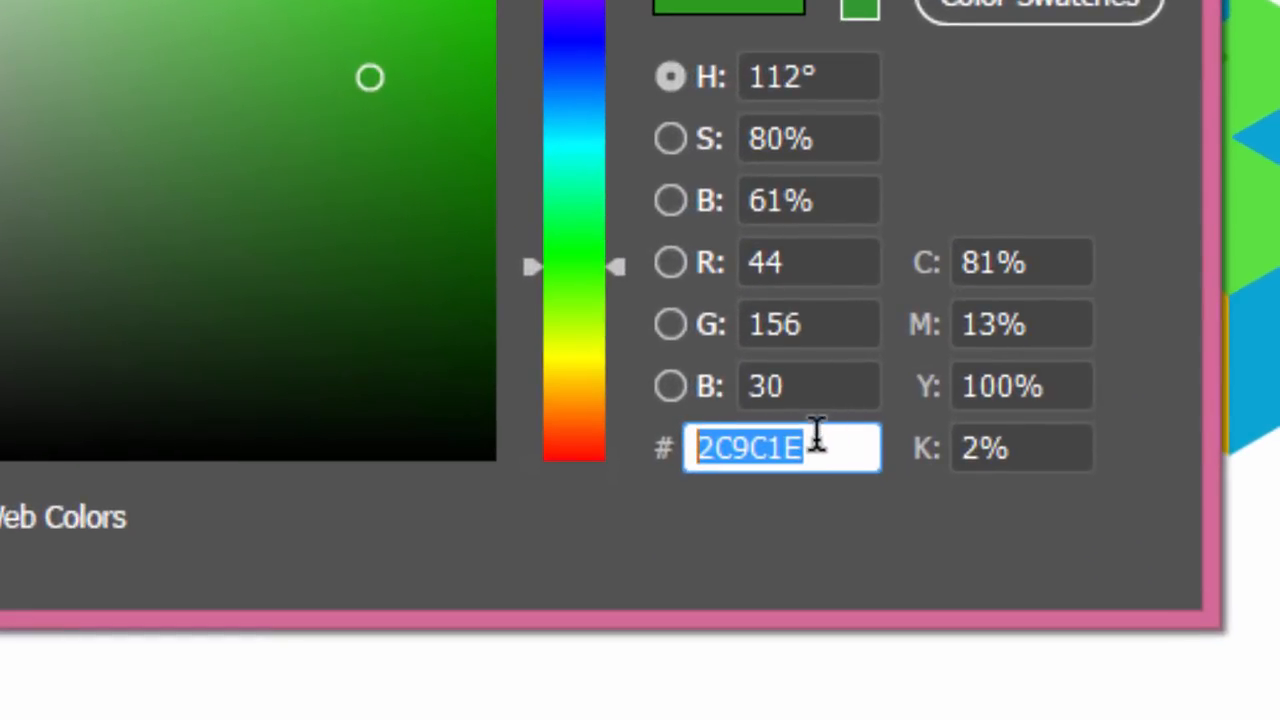
right_click(815, 445)
left_click(800, 255)
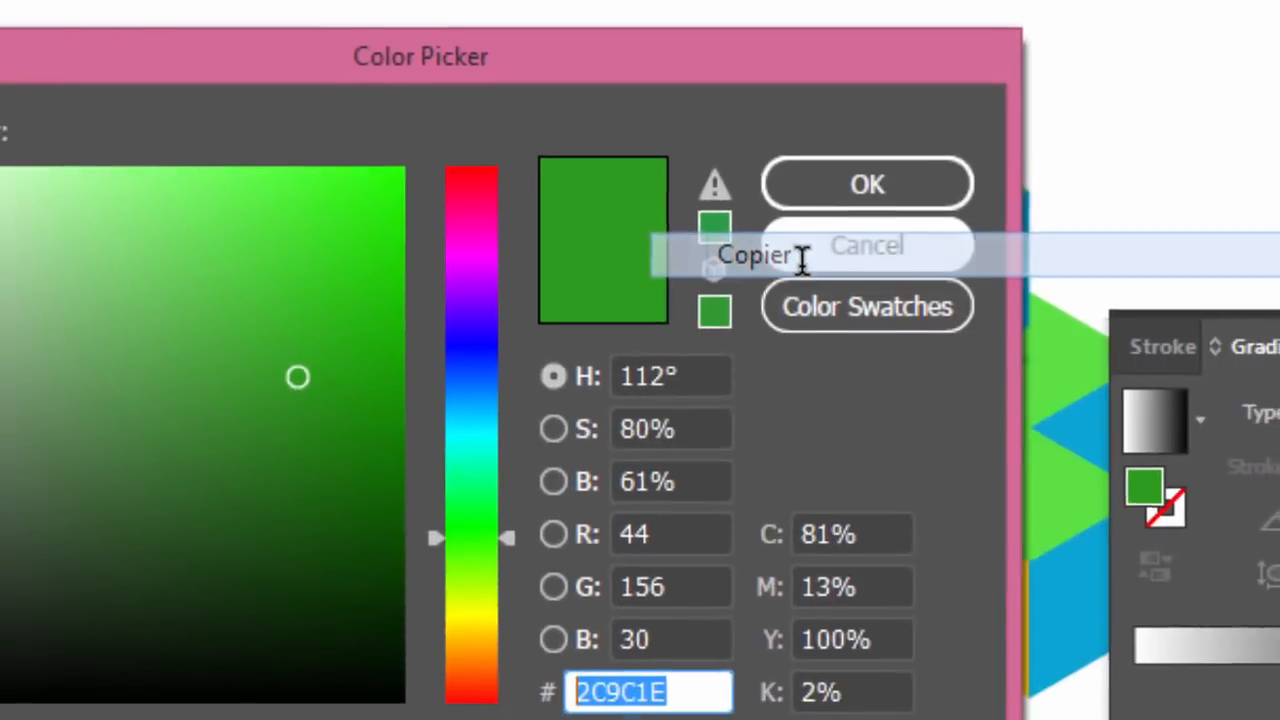
left_click(867, 184)
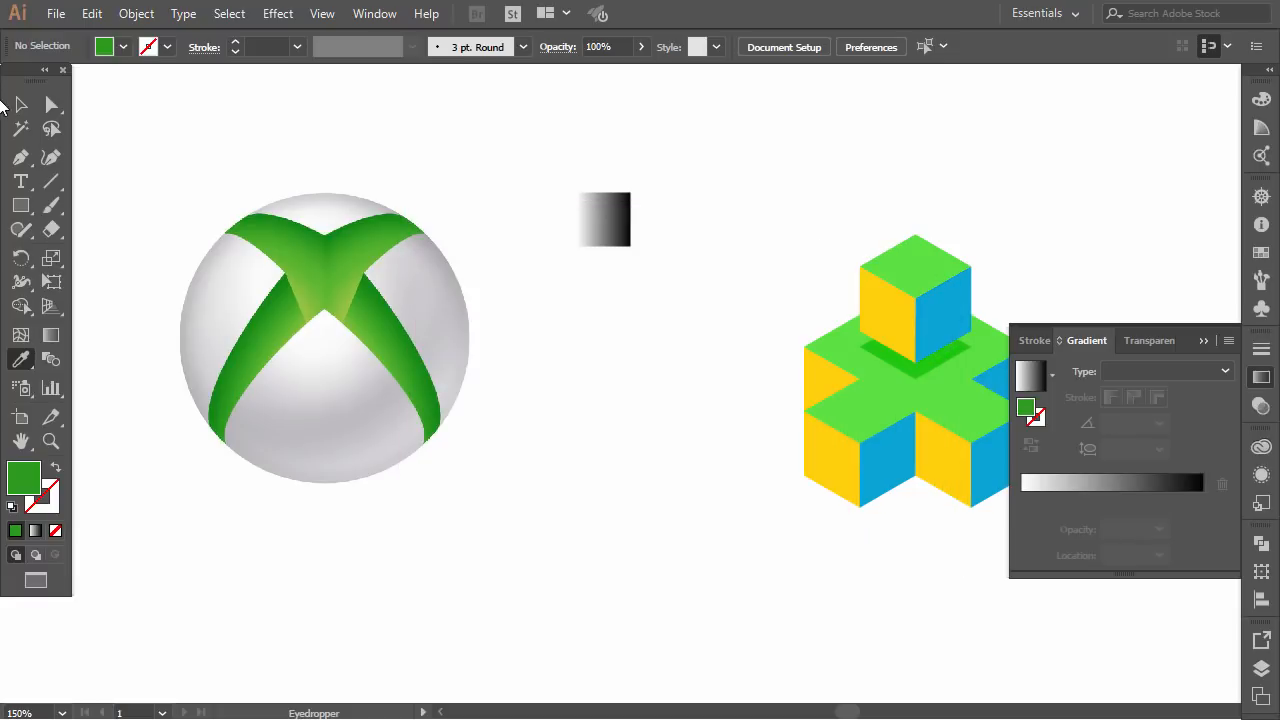
Step: Replace the black end stop of the small square's gradient with the copied dark green 2C9C1E
left_click(19, 104)
left_click(620, 228)
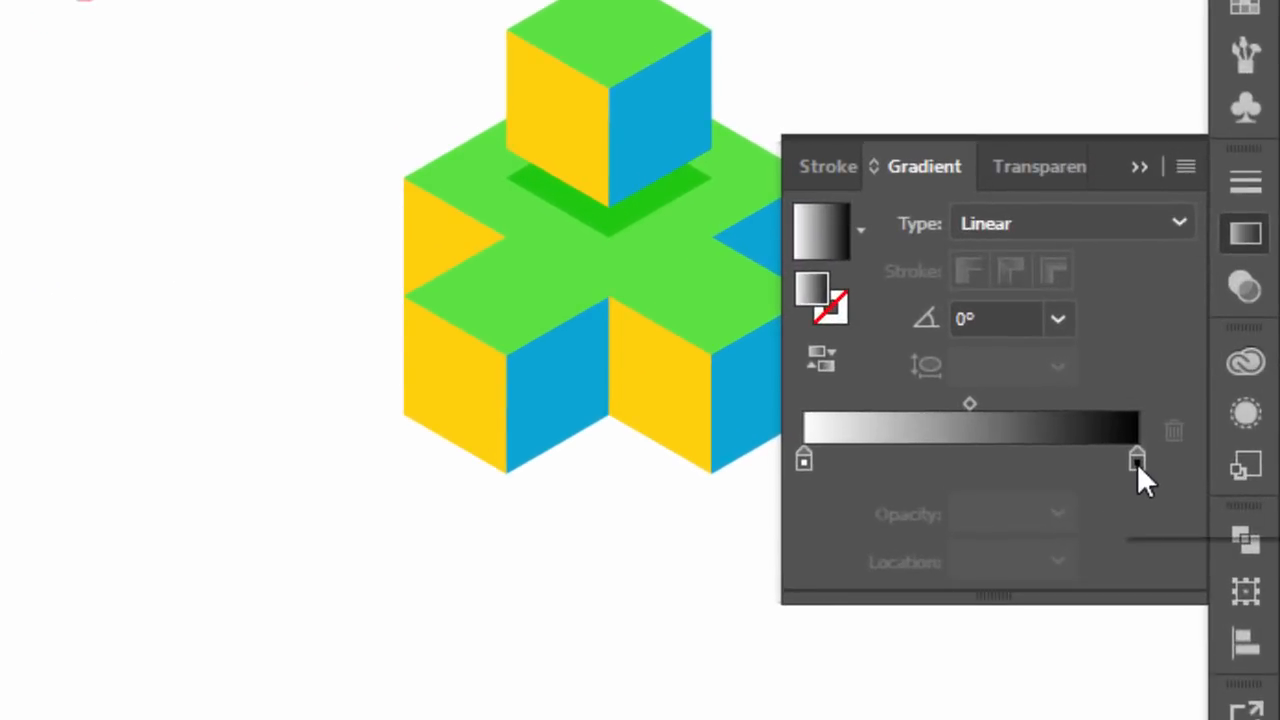
double_click(1202, 499)
left_click(1010, 294)
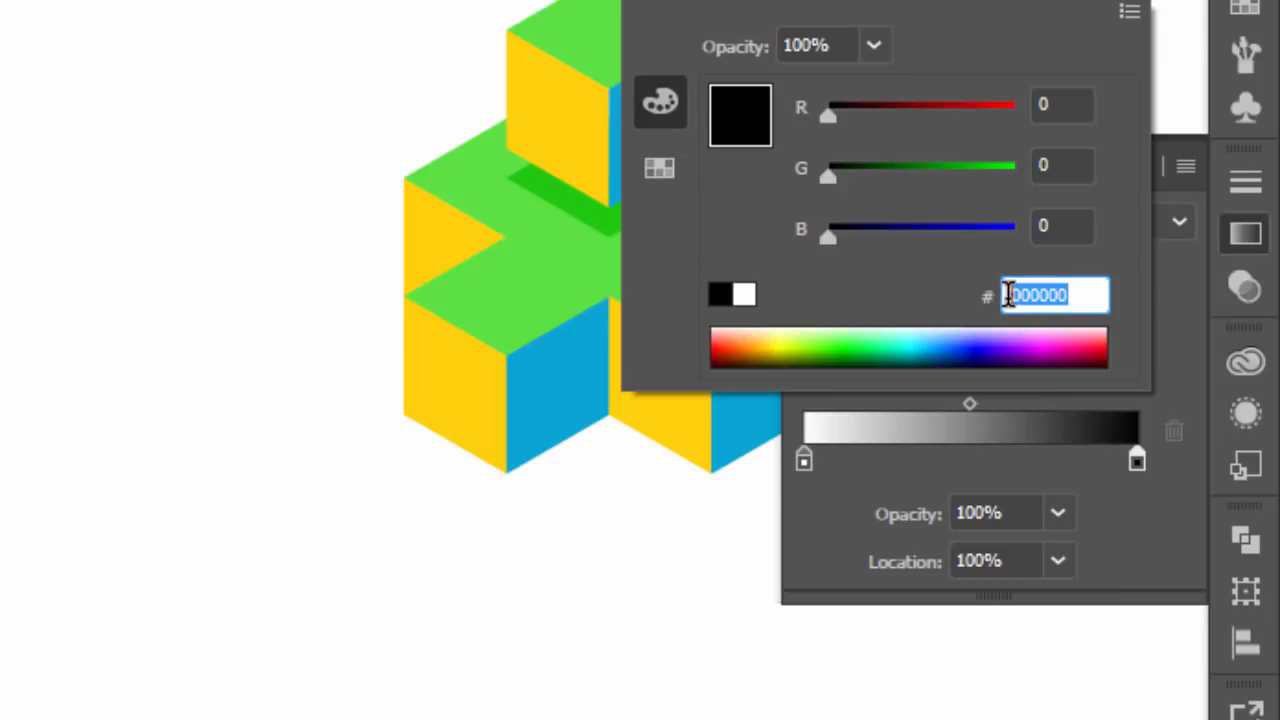
right_click(1044, 292)
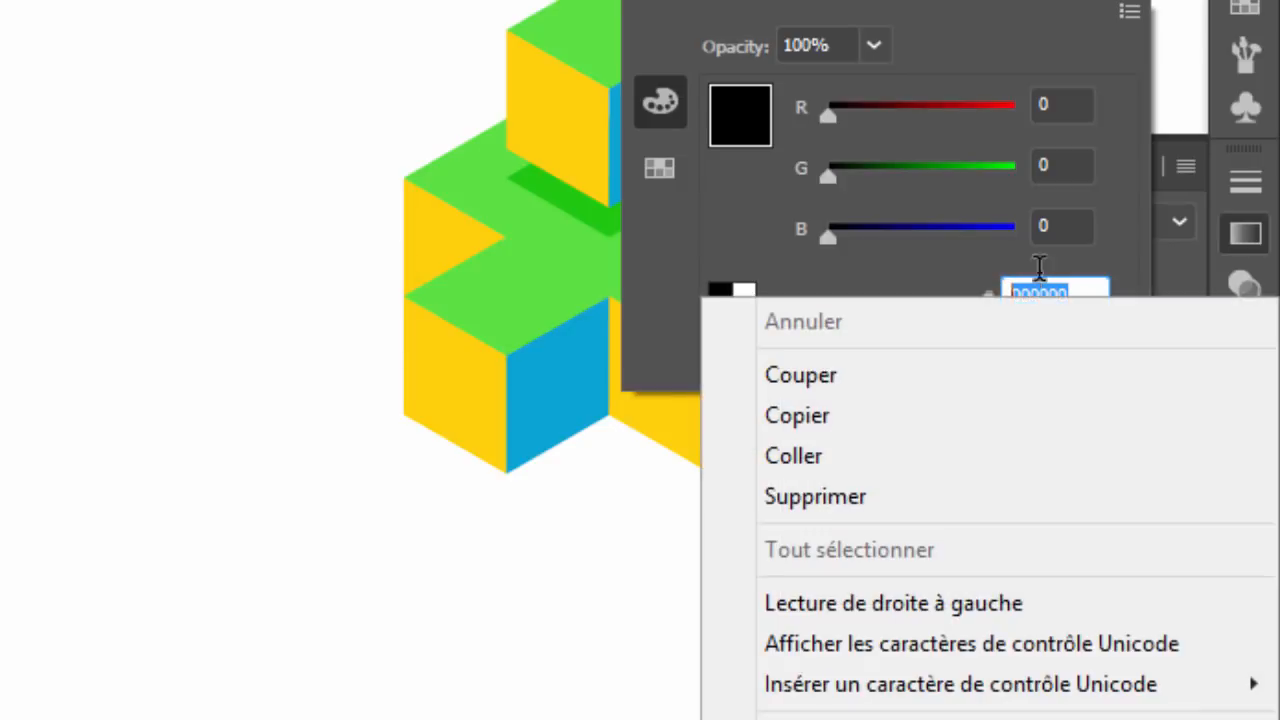
left_click(794, 454)
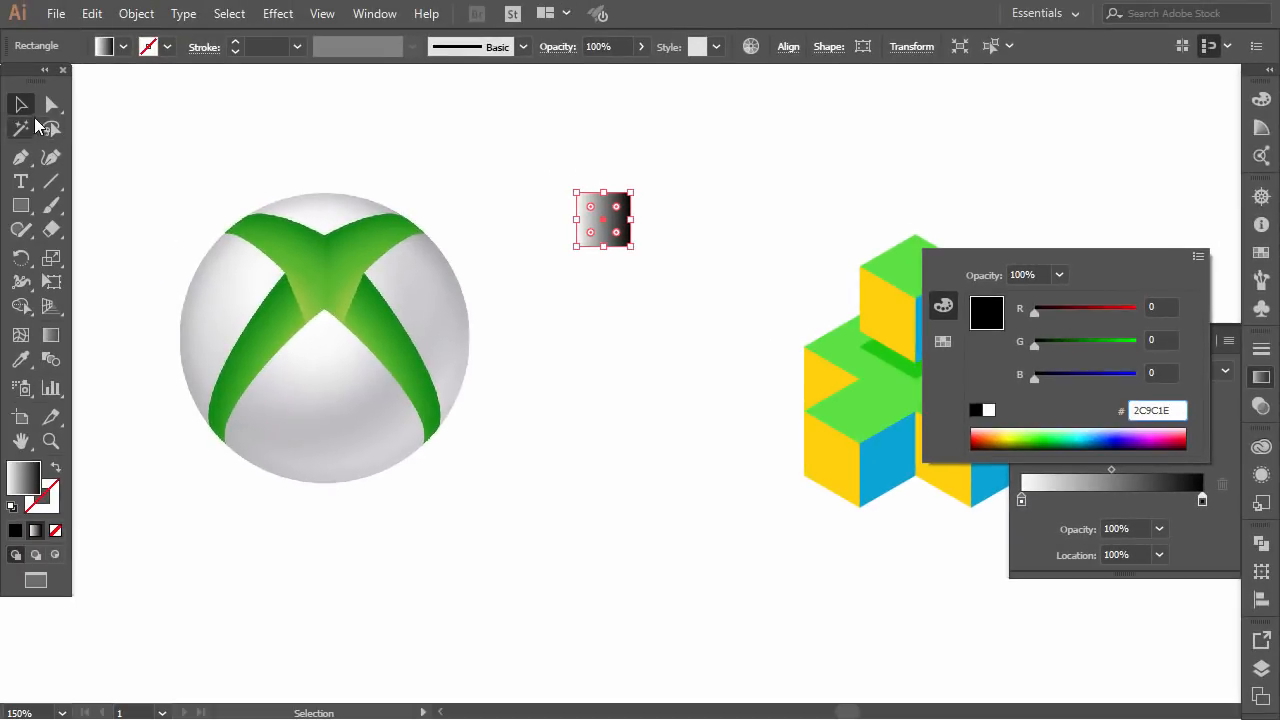
key("Return")
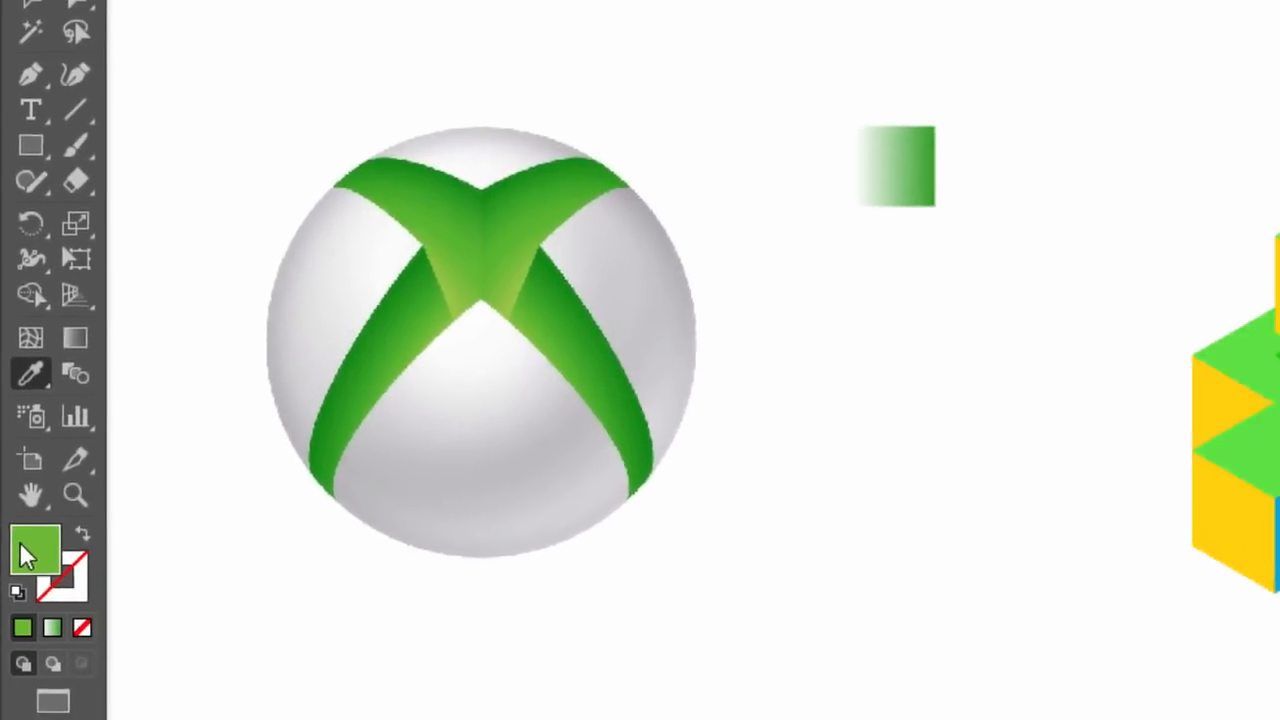
Step: Copy the hex code 6DBA36 of the light green fill sampled from the logo and close the colour picker
double_click(31, 605)
left_click(761, 467)
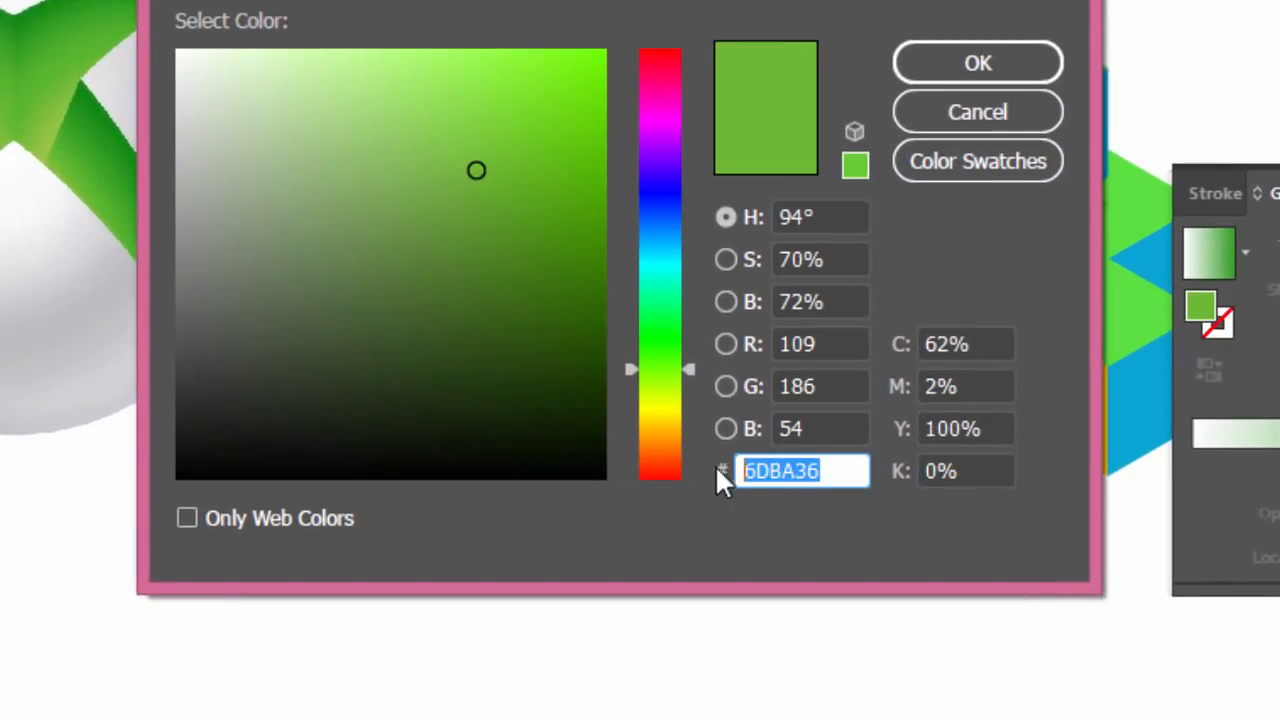
right_click(762, 474)
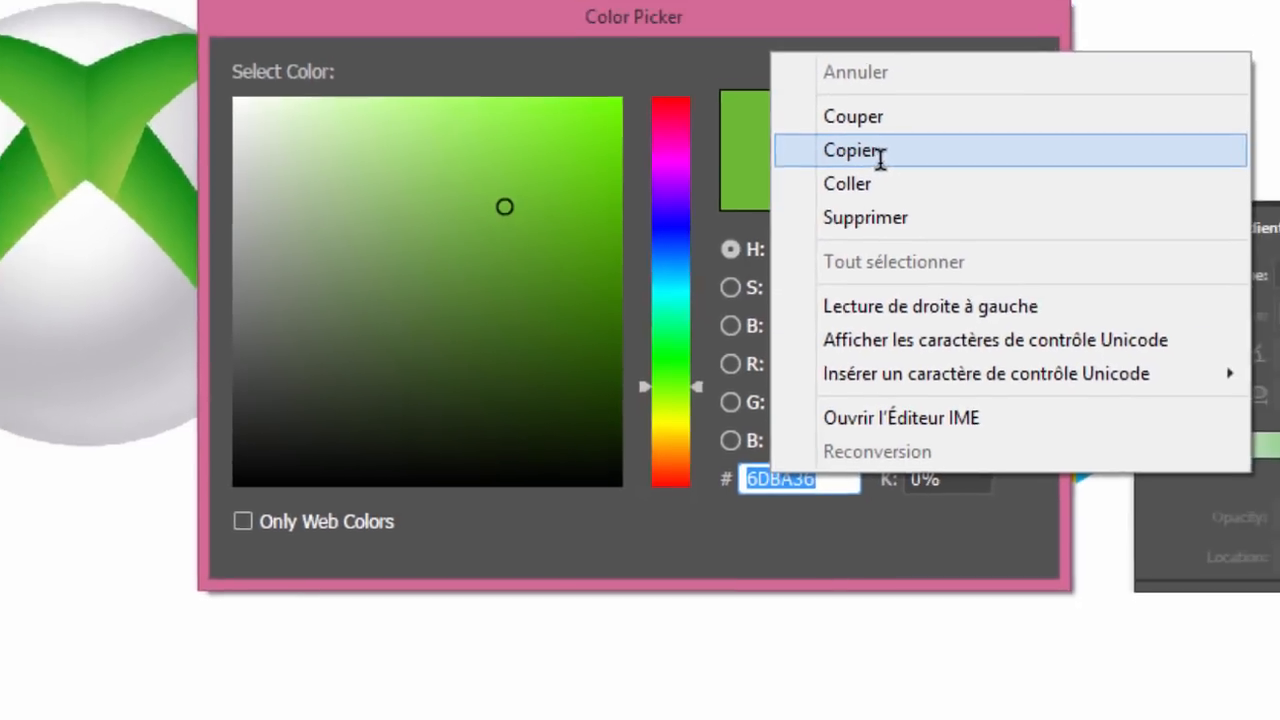
left_click(890, 107)
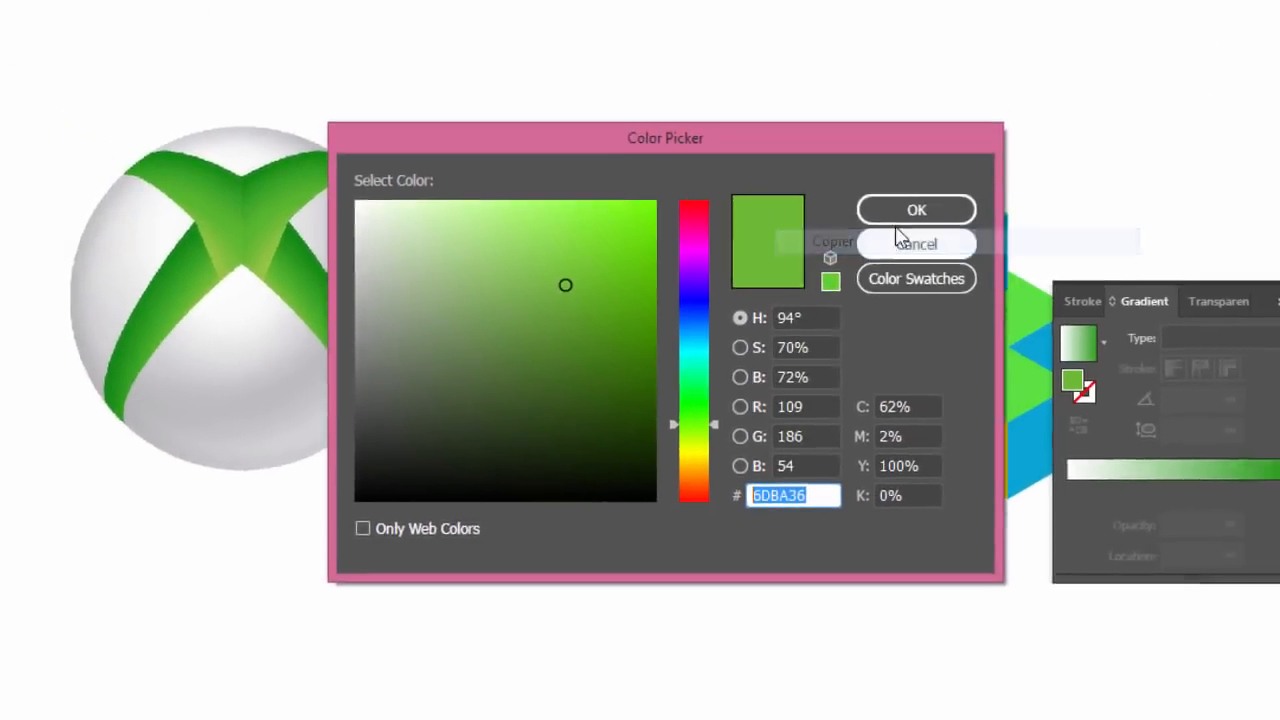
left_click(916, 210)
Step: Replace the white start stop of the small square's gradient with the copied light green 6DBA36
left_click(21, 104)
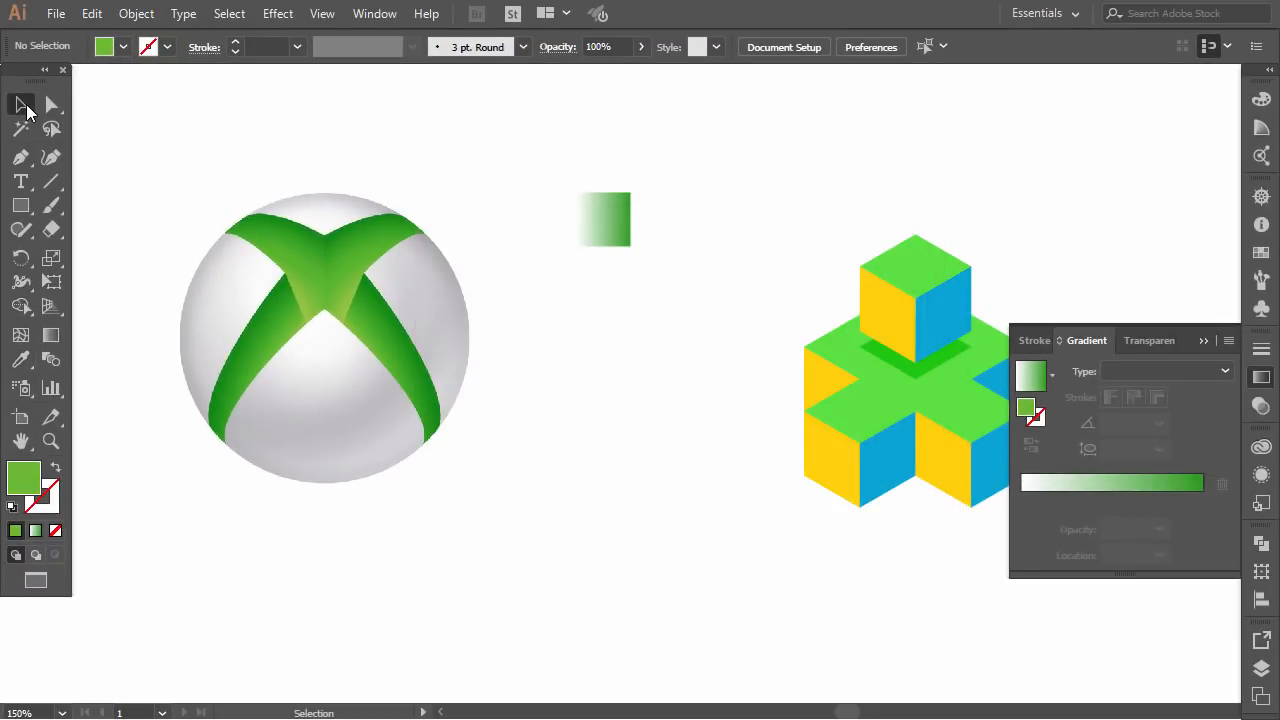
left_click(593, 223)
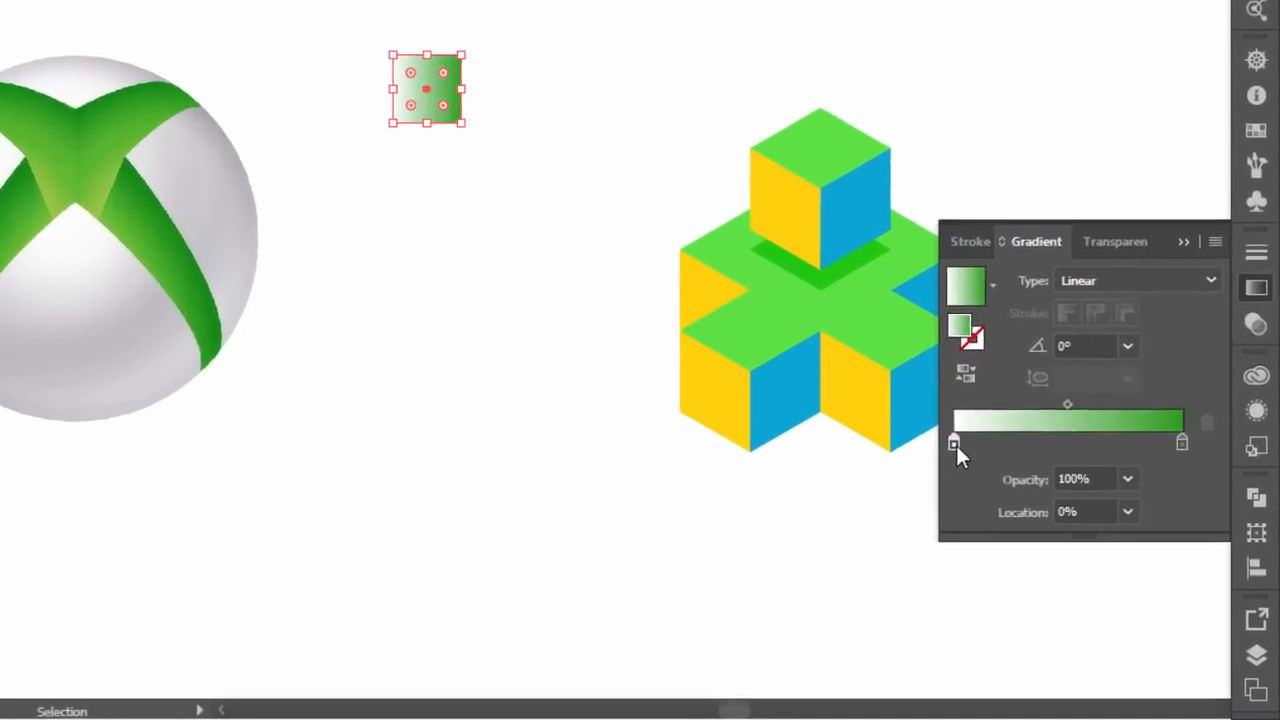
double_click(1021, 500)
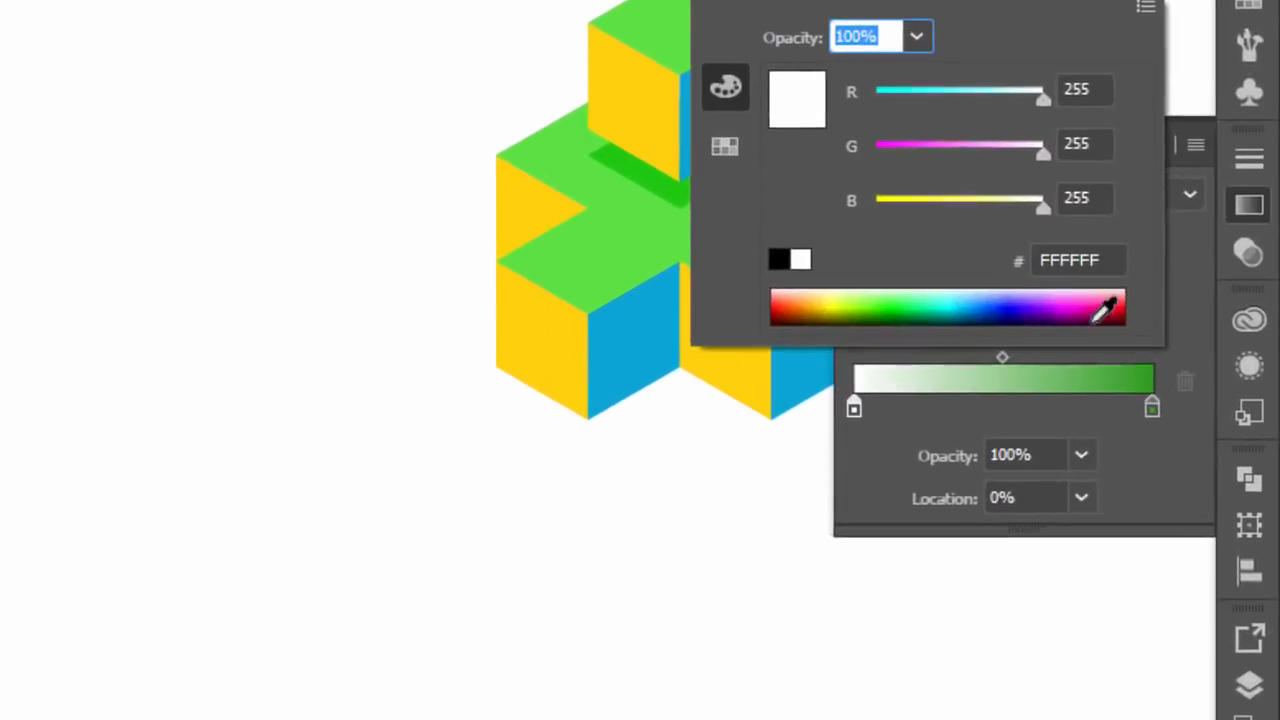
left_click_drag(1113, 260, 1014, 256)
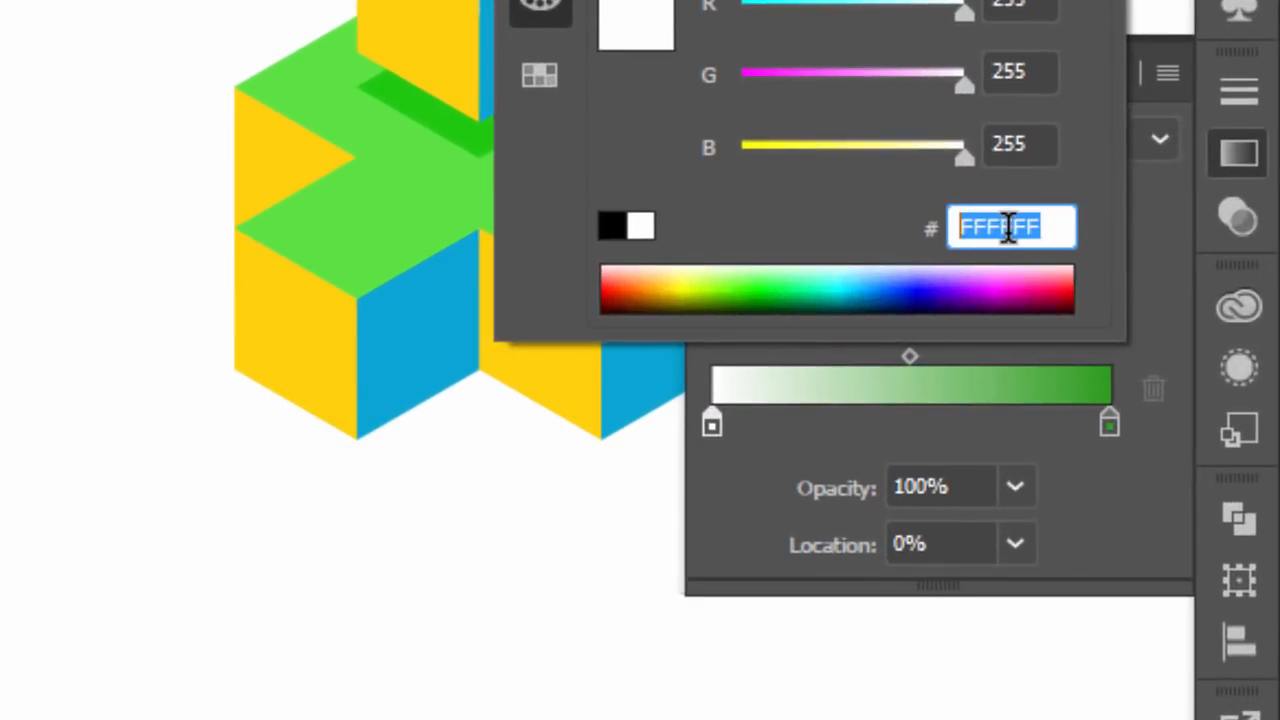
right_click(1008, 228)
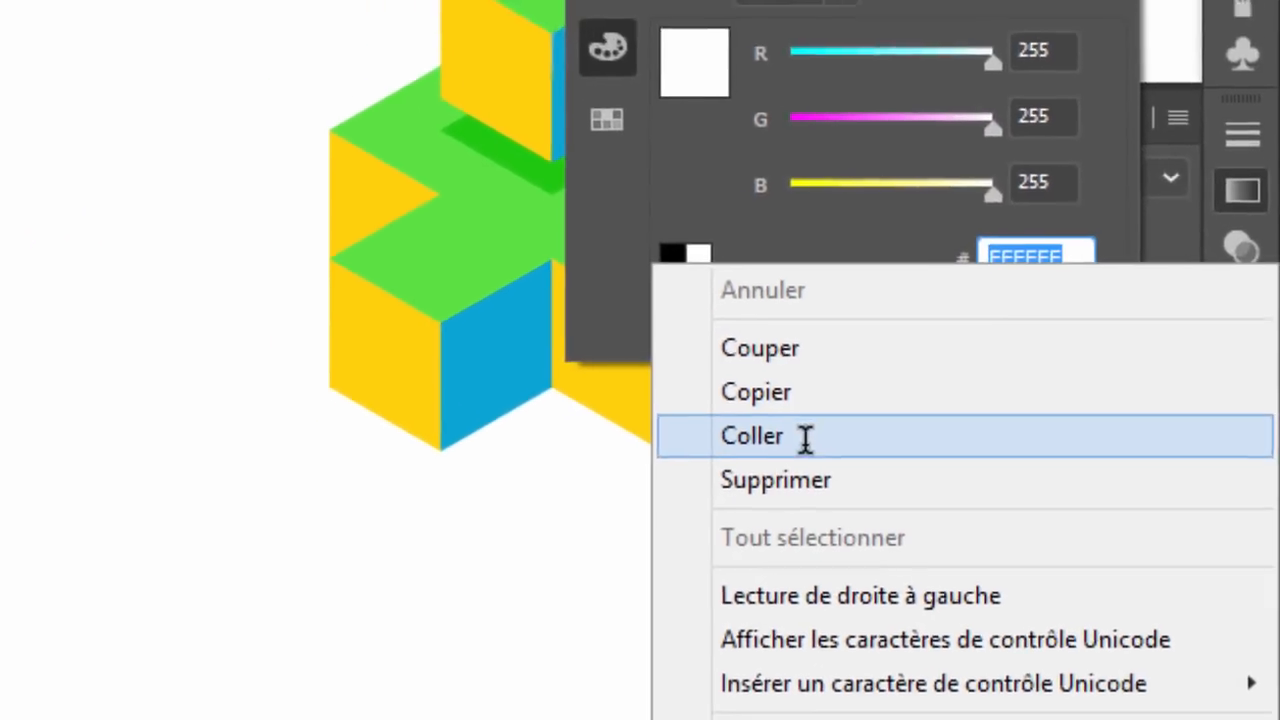
left_click(755, 420)
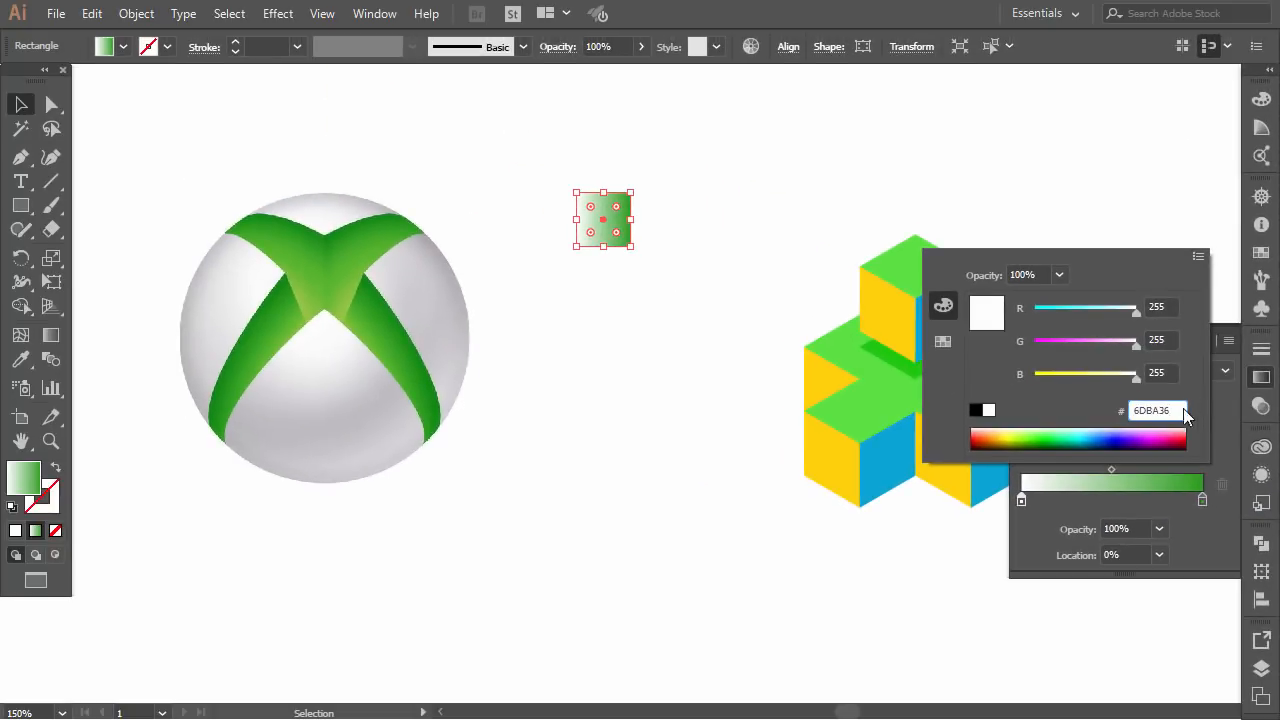
key("Return")
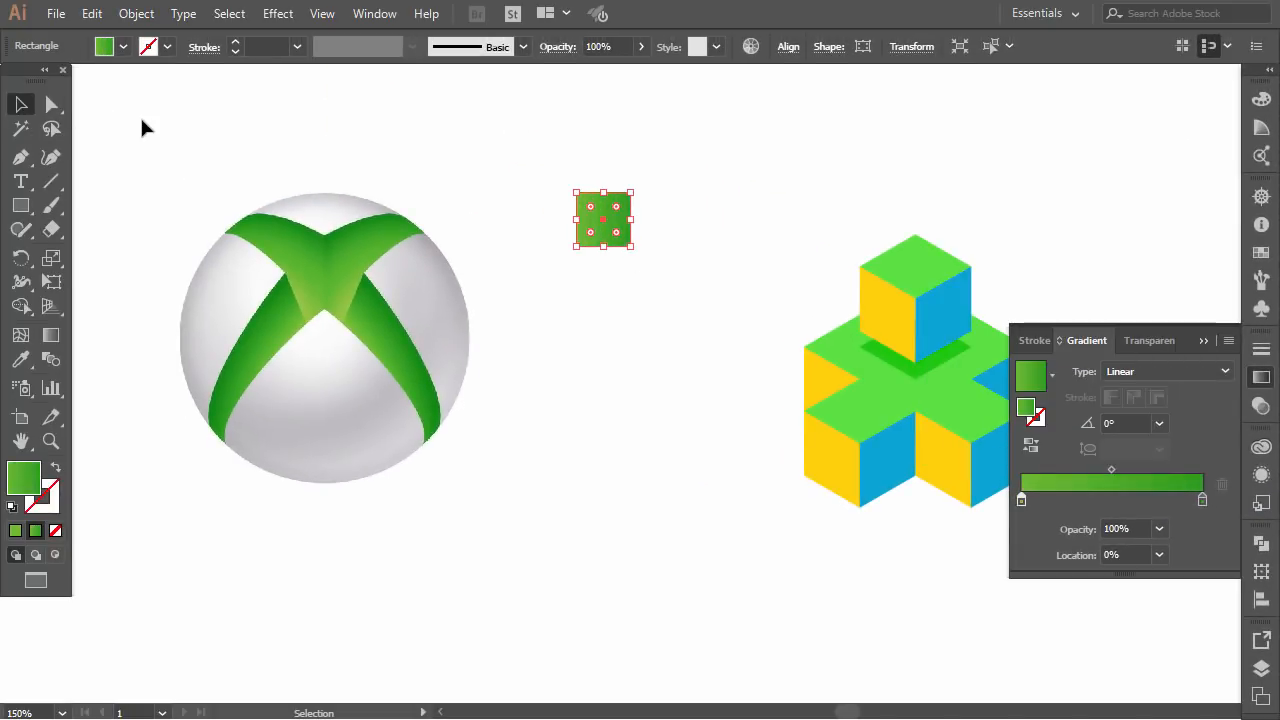
Step: Close the gradient settings, duplicate the green gradient square so two sit side by side, and deselect them
left_click(518, 184)
left_click(594, 220)
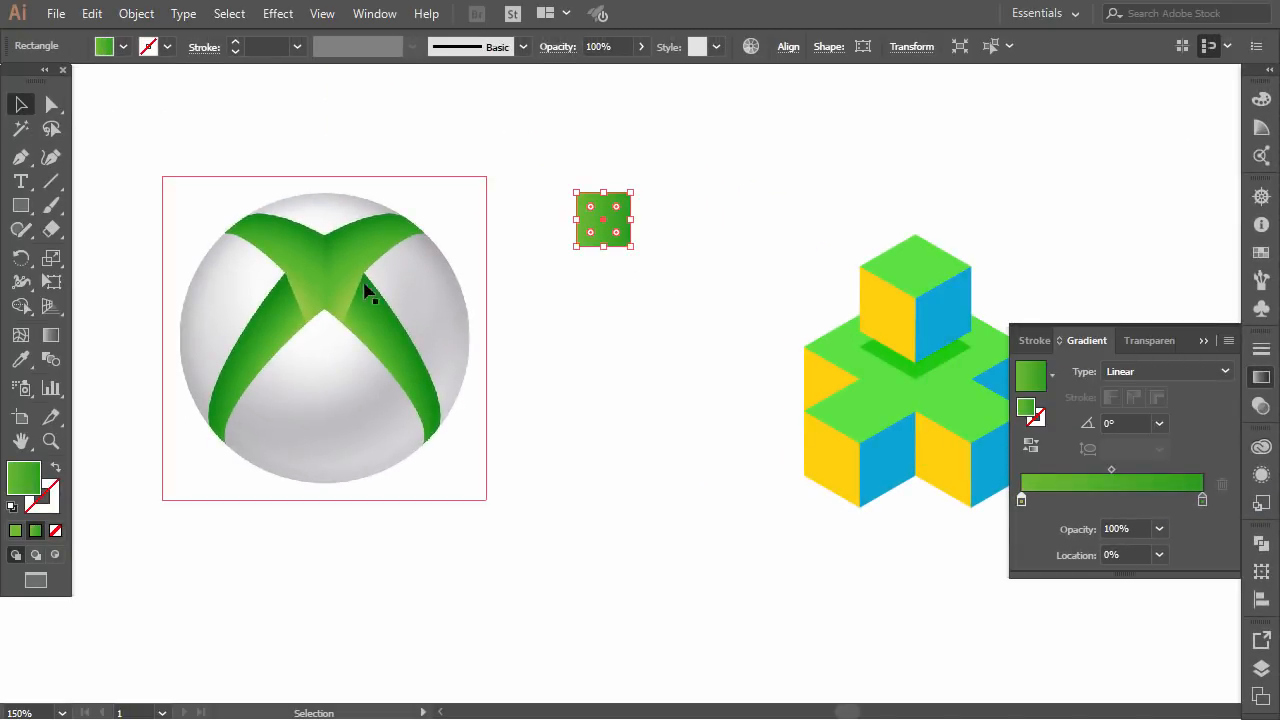
left_click(1203, 340)
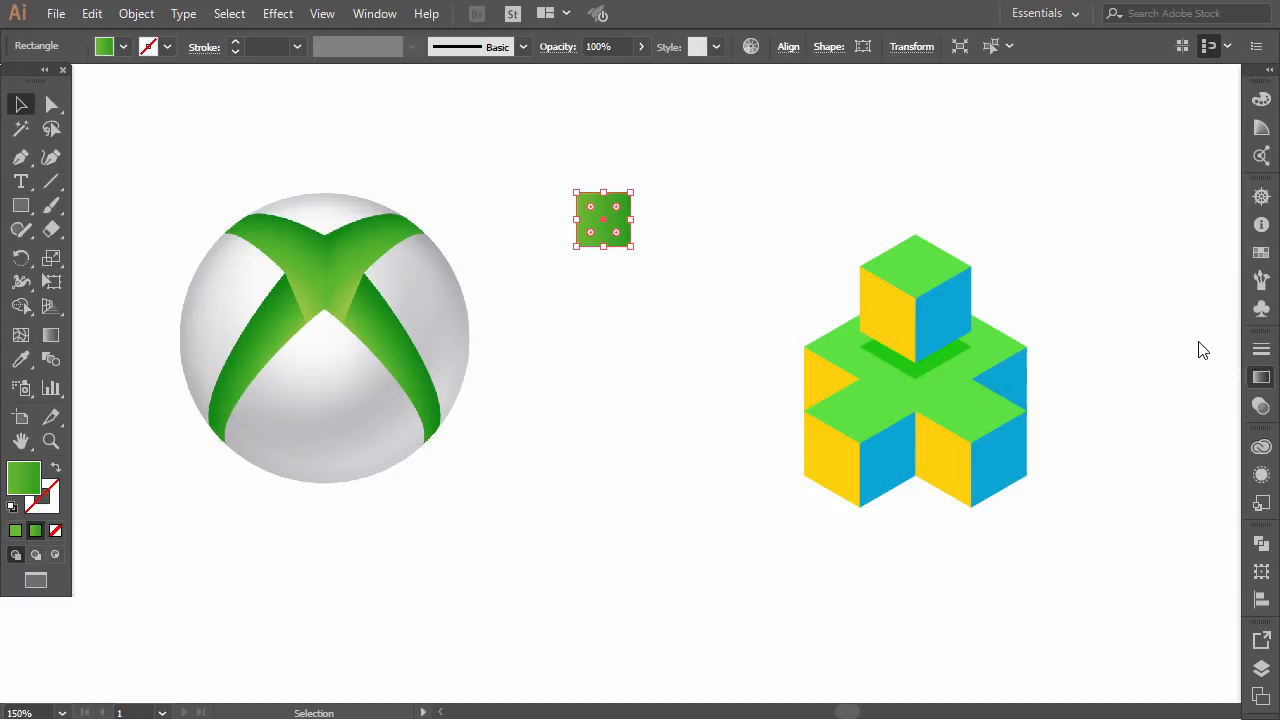
left_click(535, 198)
left_click_drag(590, 205, 572, 232)
left_click(588, 305)
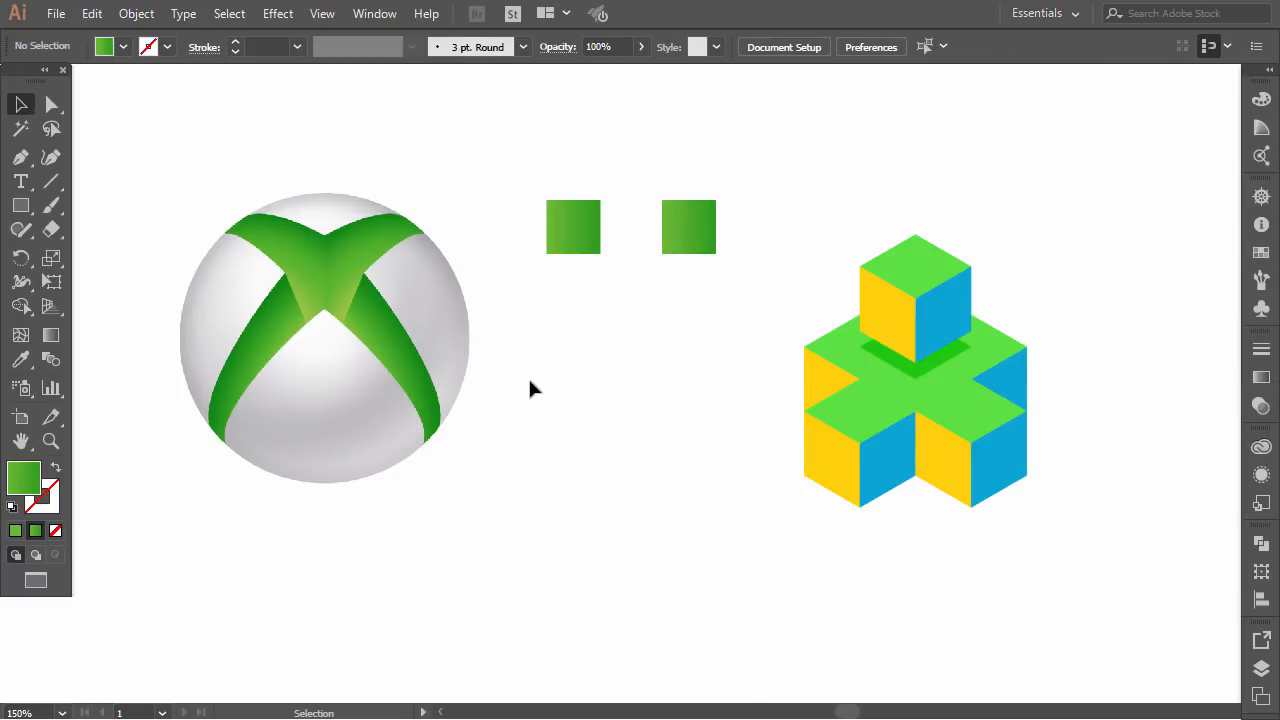
Step: Sample the grey shading of the Xbox sphere with the Eyedropper and copy its hex code B6B6B8
left_click(22, 360)
left_click(447, 282)
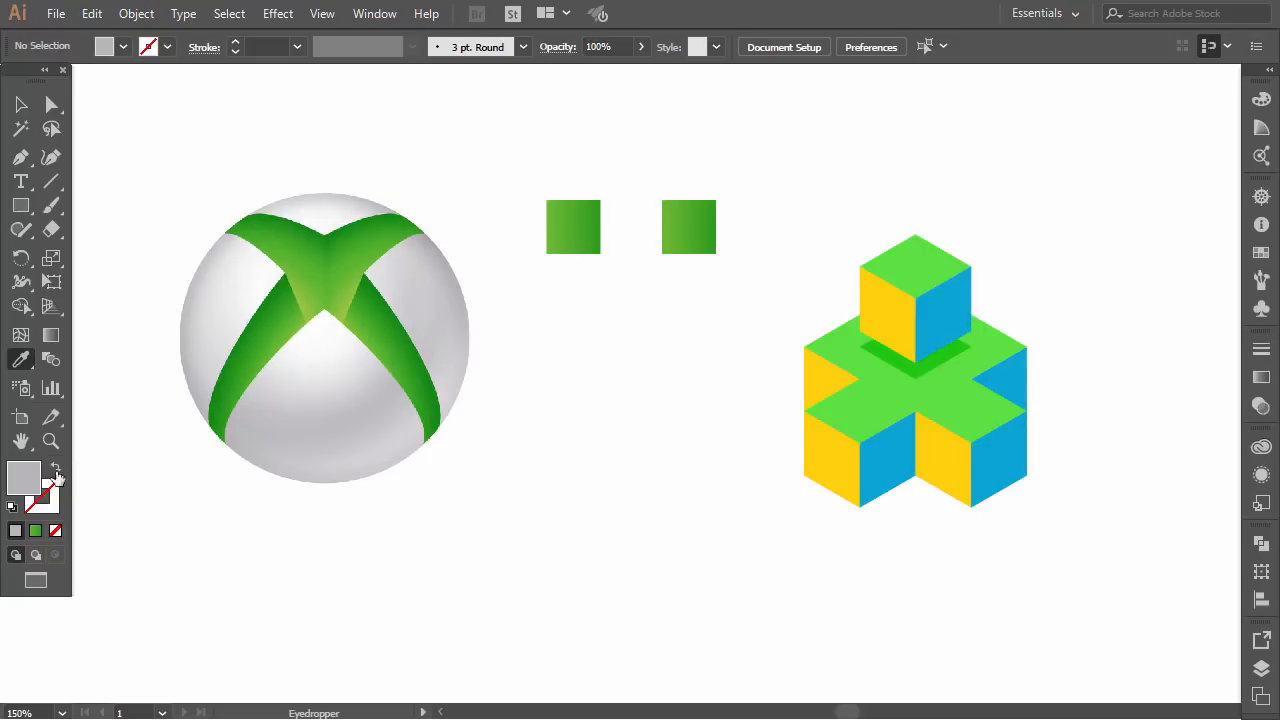
double_click(30, 480)
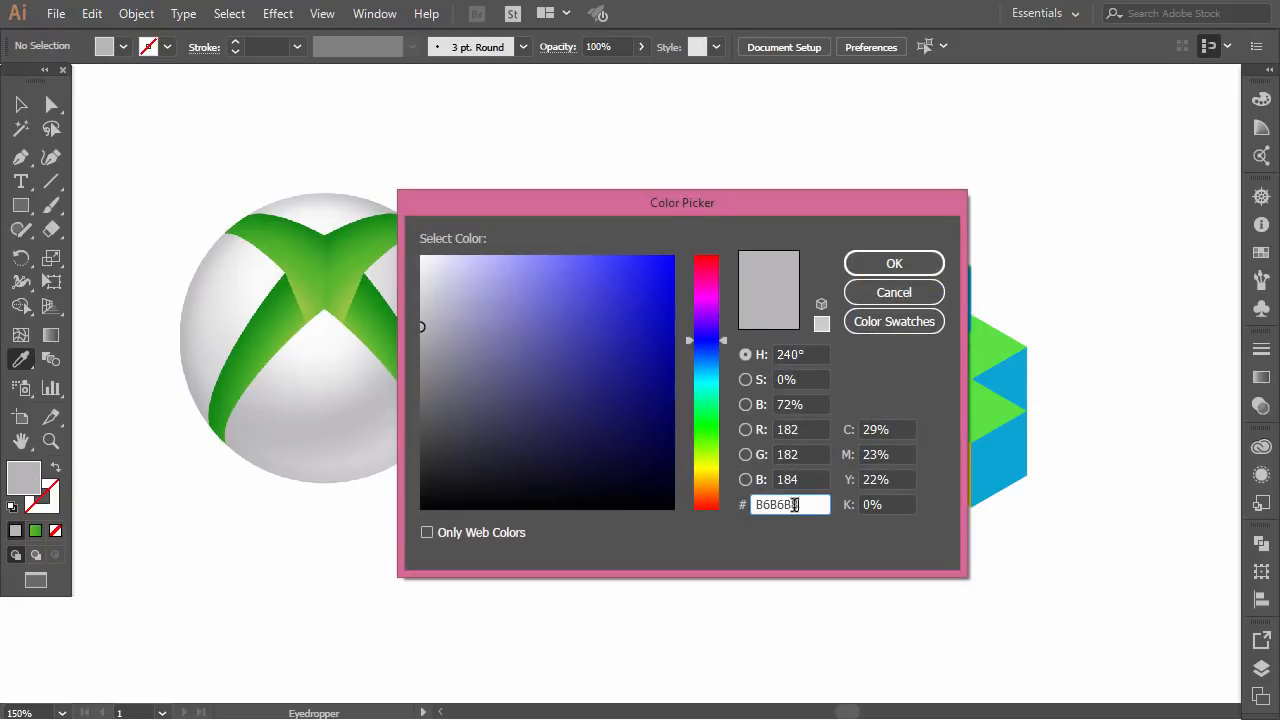
right_click(771, 504)
left_click(856, 294)
left_click(880, 265)
Step: Set the end stop of the gradient on the square nearest the logo to the copied grey B6B6B8
left_click(24, 107)
left_click(574, 227)
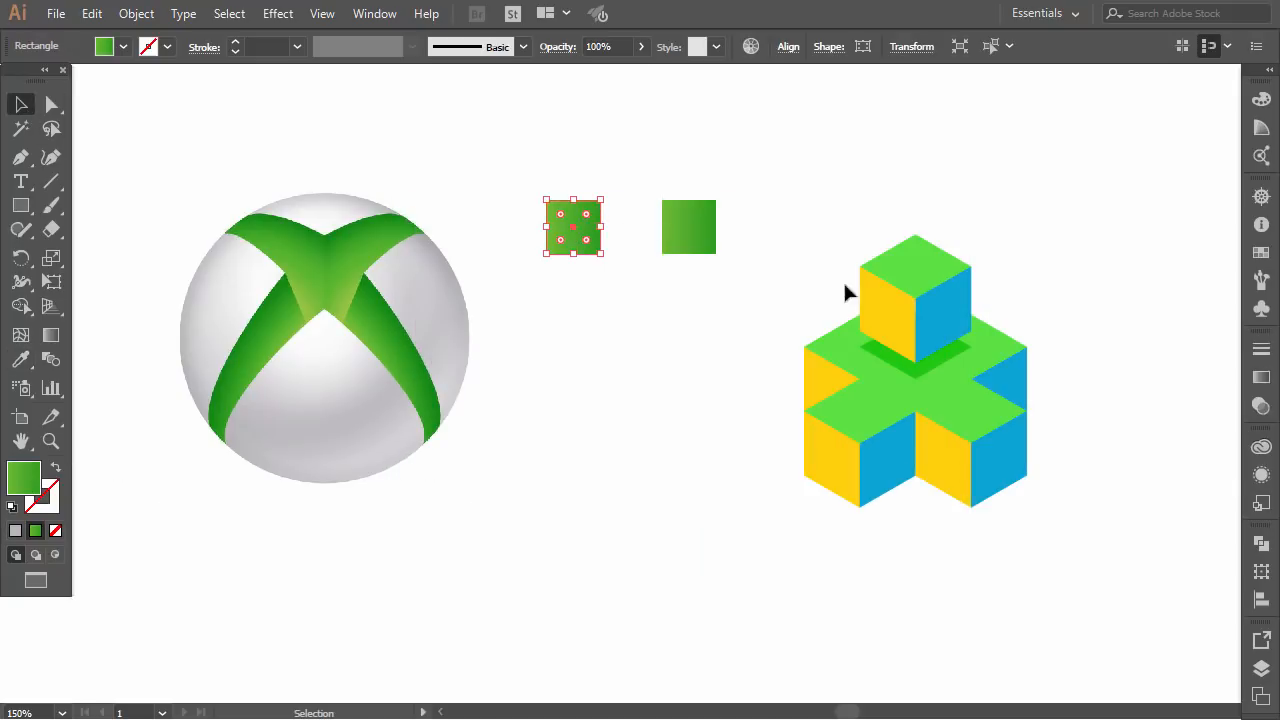
left_click(1261, 377)
double_click(1202, 499)
right_click(1157, 410)
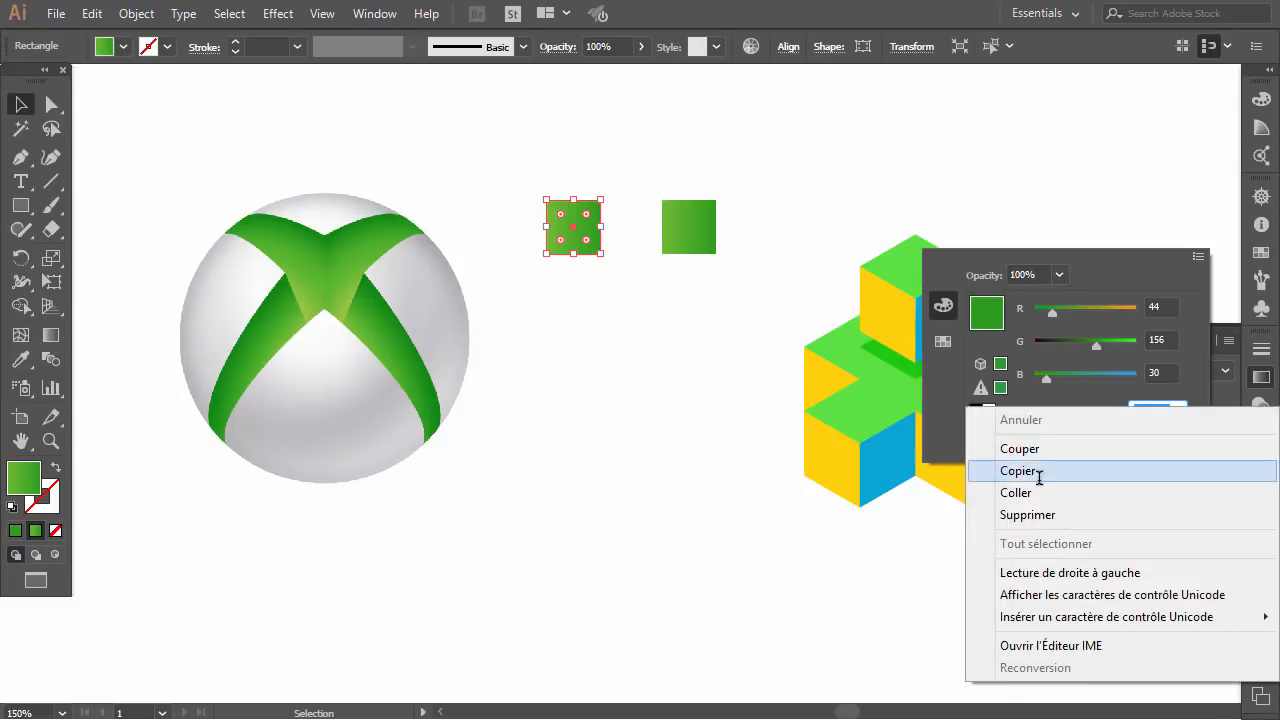
left_click(1020, 474)
left_click(667, 274)
Step: Sample the near-white area of the Xbox sphere with the Eyedropper and copy its hex code FAFAFA
left_click(20, 360)
left_click(244, 286)
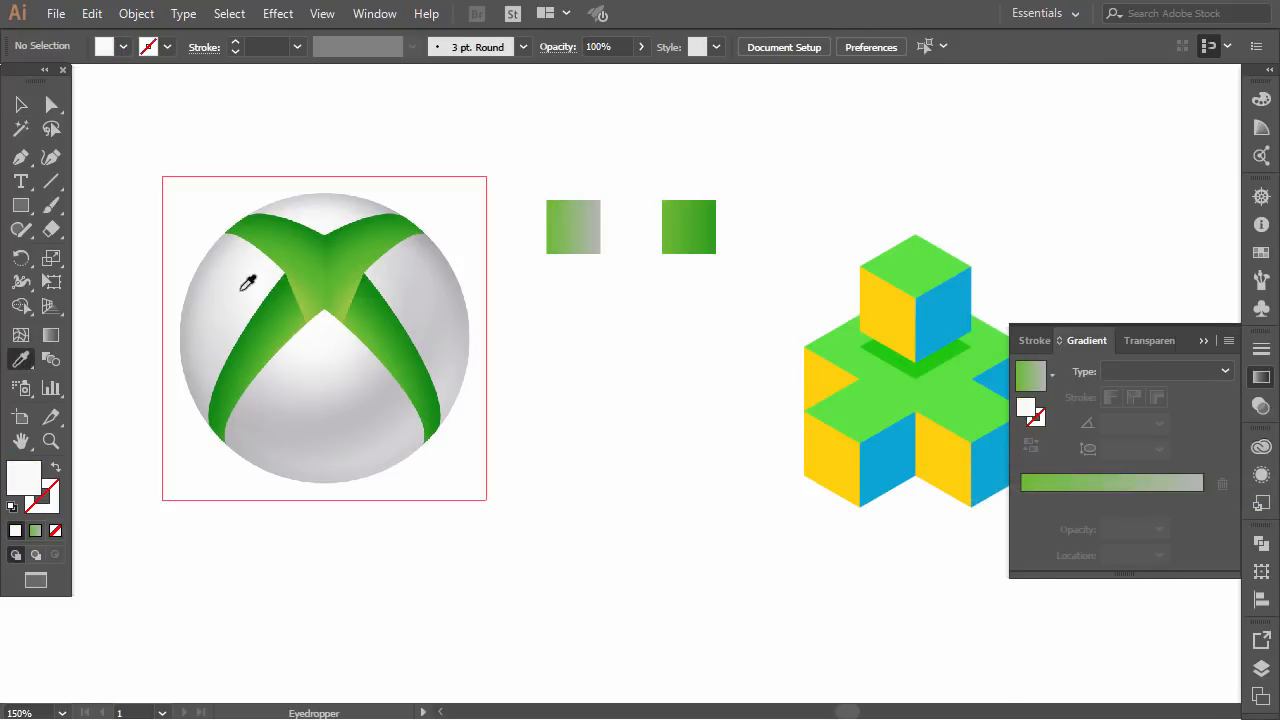
double_click(29, 478)
left_click_drag(800, 503, 759, 505)
right_click(769, 506)
left_click(823, 294)
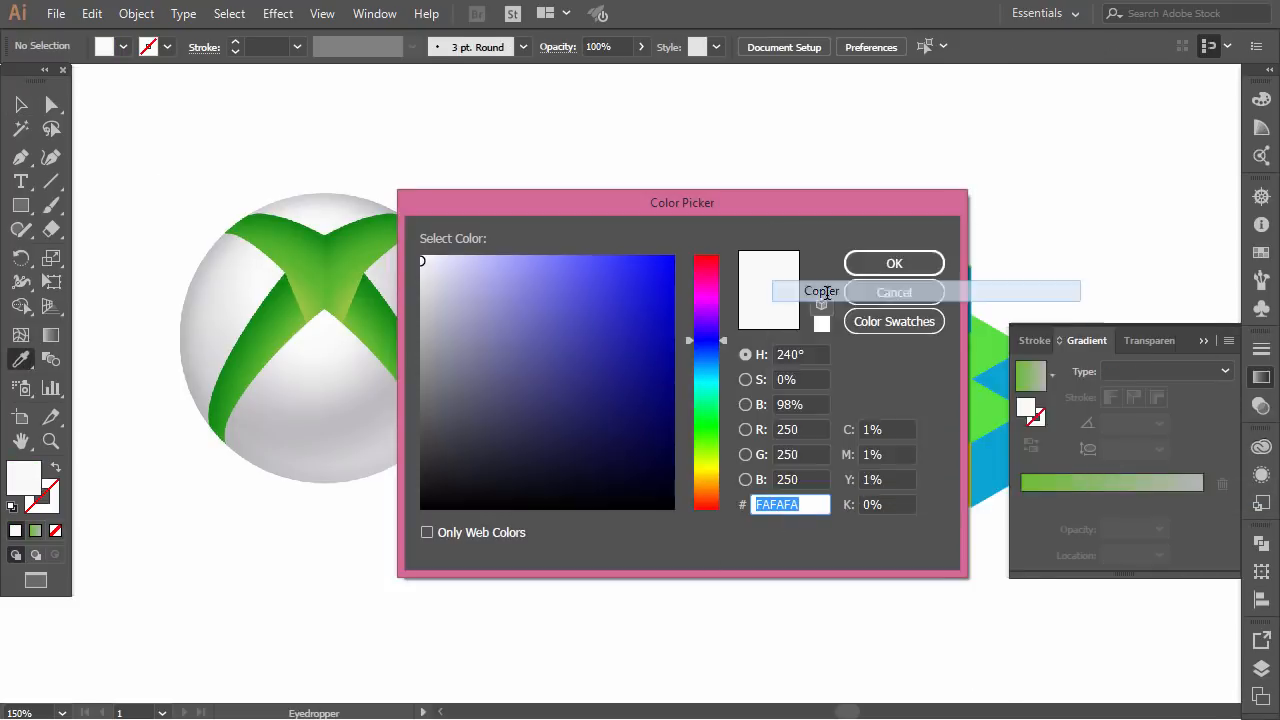
left_click(877, 266)
Step: Set the start stop of the grey square's gradient to the copied near-white FAFAFA and close the gradient settings
left_click(22, 105)
left_click(598, 234)
double_click(1023, 499)
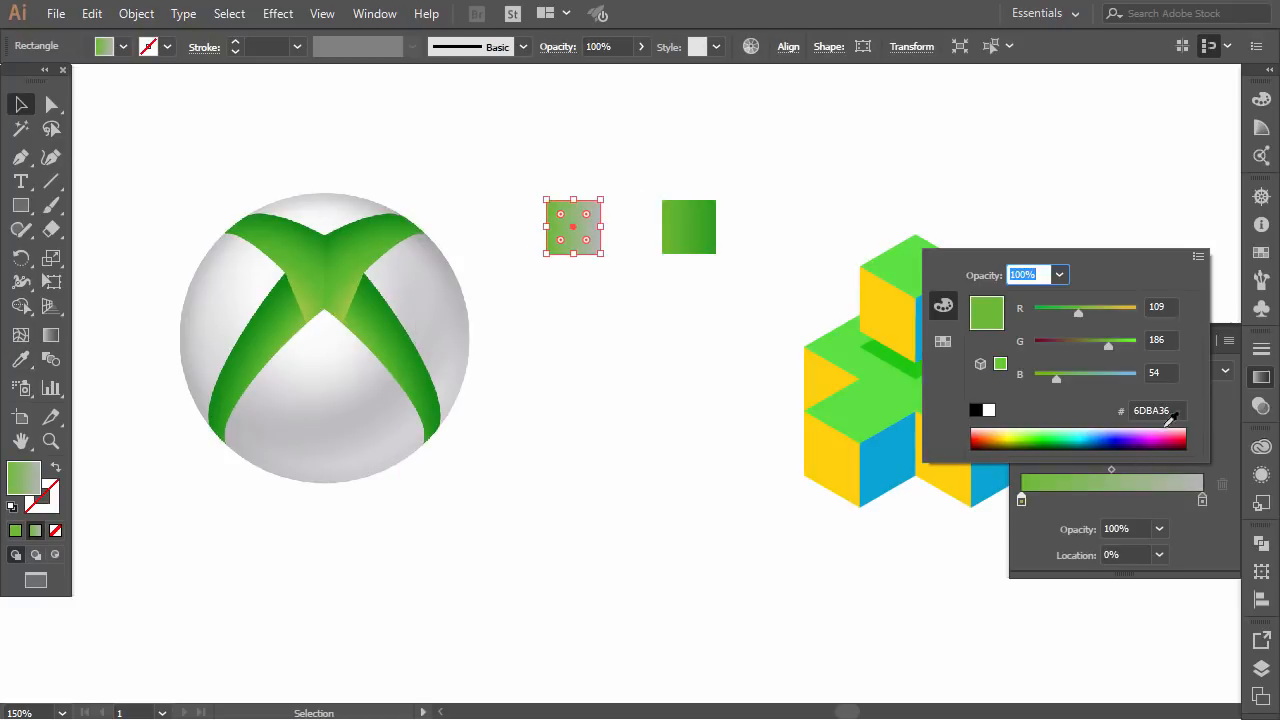
right_click(1157, 410)
left_click(1037, 497)
left_click(661, 385)
left_click(1261, 377)
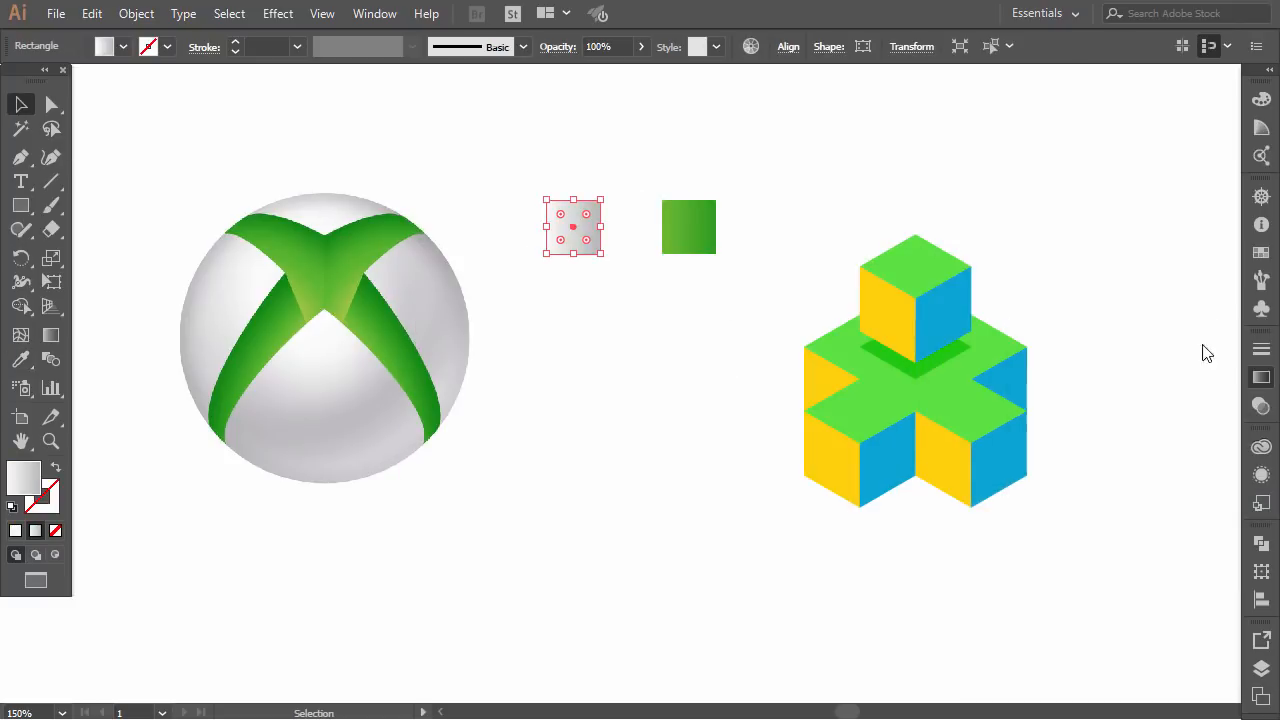
Step: Delete the Xbox logo reference image from the artboard
left_click(638, 285)
left_click(300, 380)
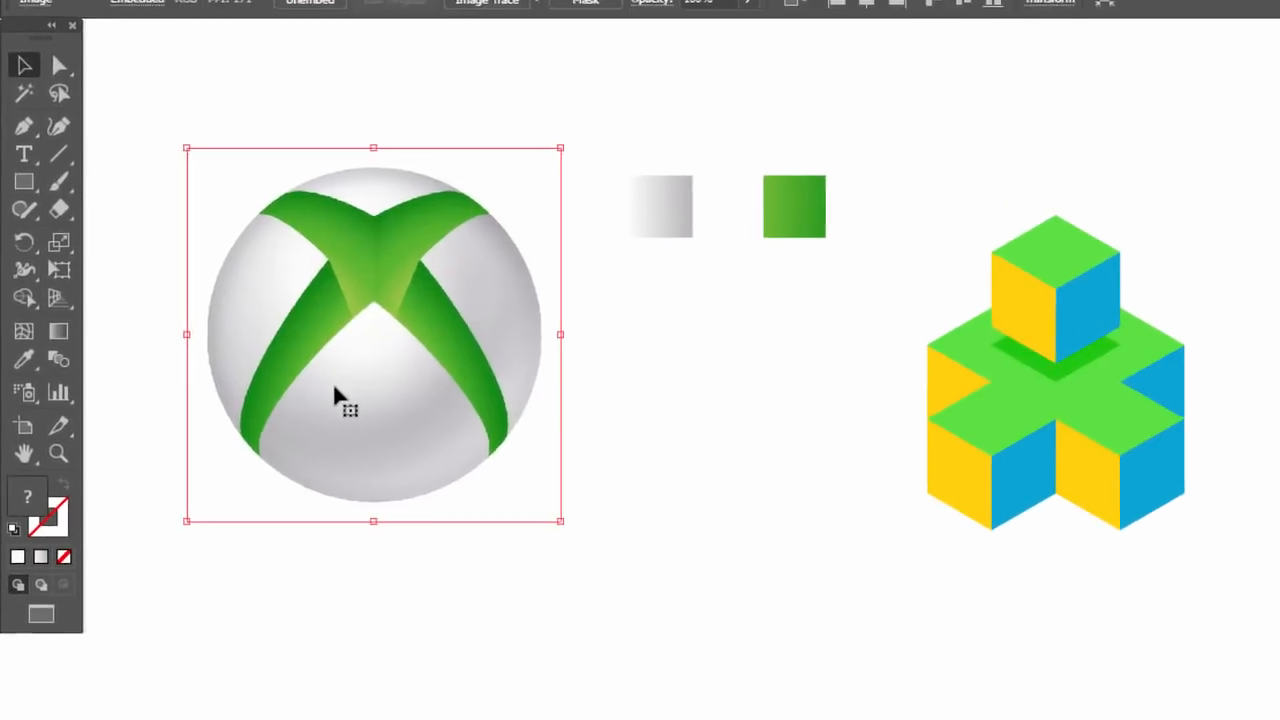
key("Delete")
Step: Move the grey and green gradient squares and the isometric cube artwork over to the area freed by the reference image
left_click_drag(643, 127, 698, 142)
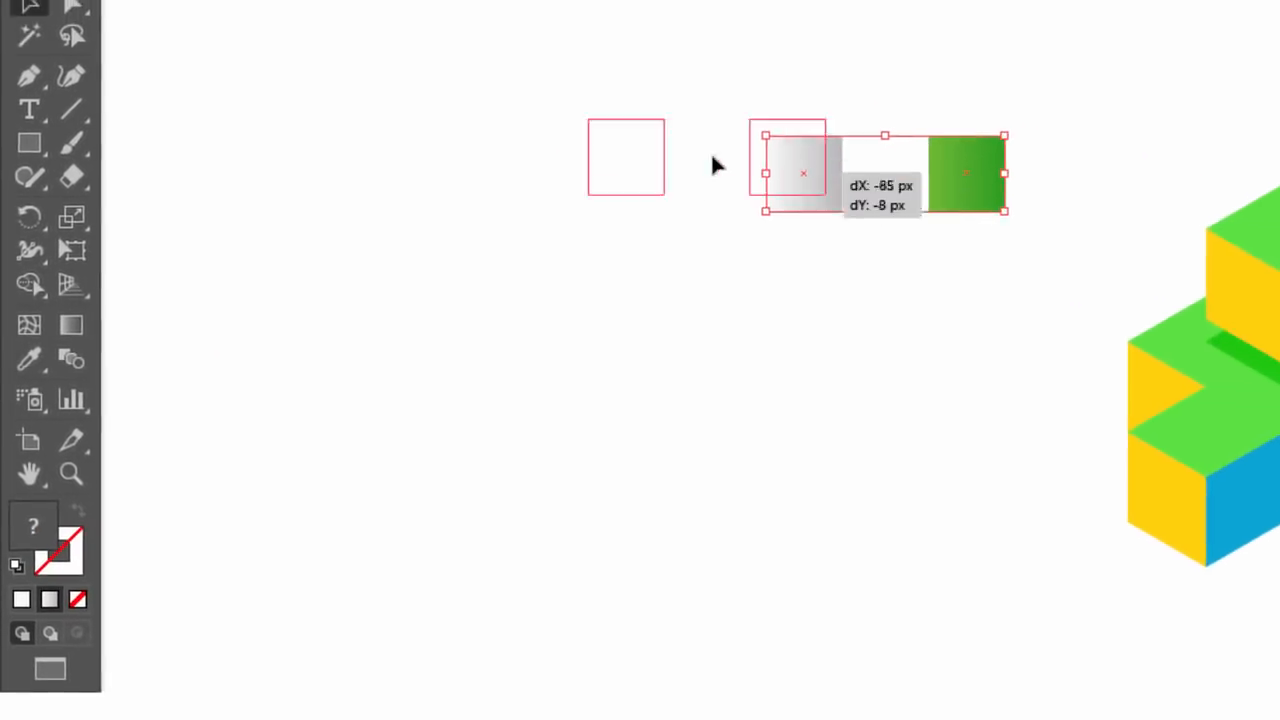
left_click_drag(925, 210, 1200, 445)
left_click_drag(1098, 408, 648, 505)
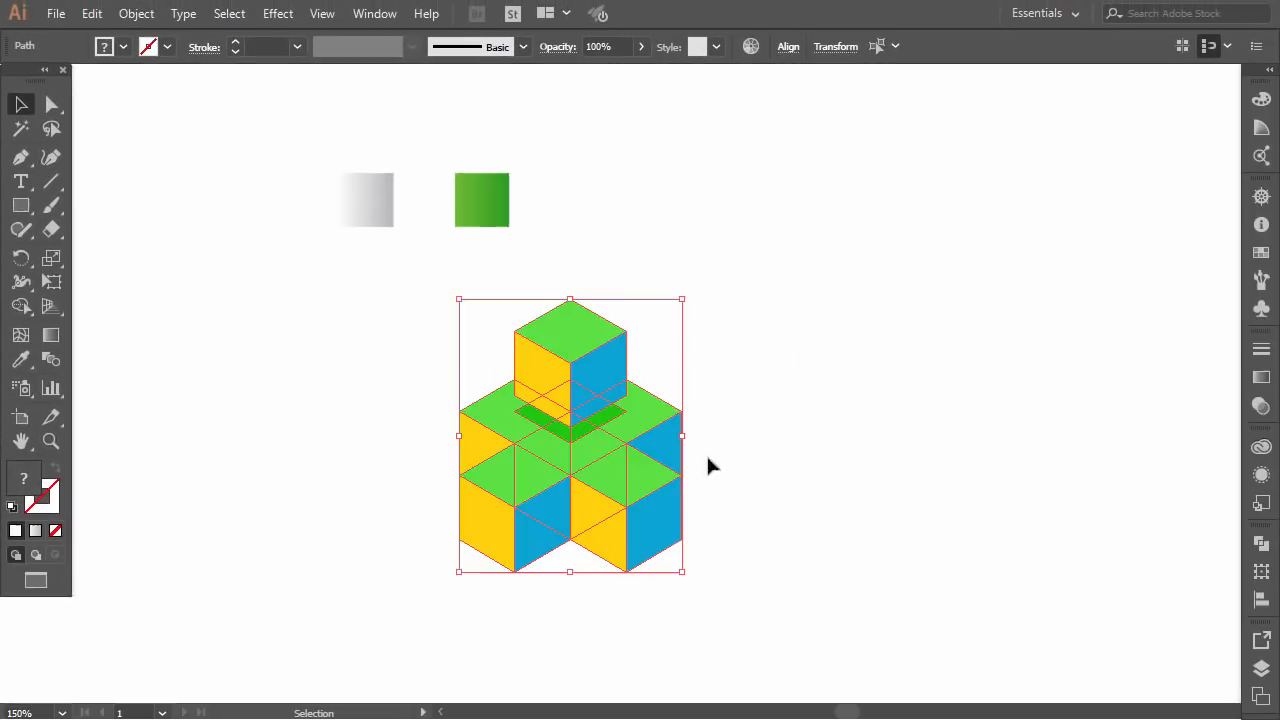
left_click(886, 427)
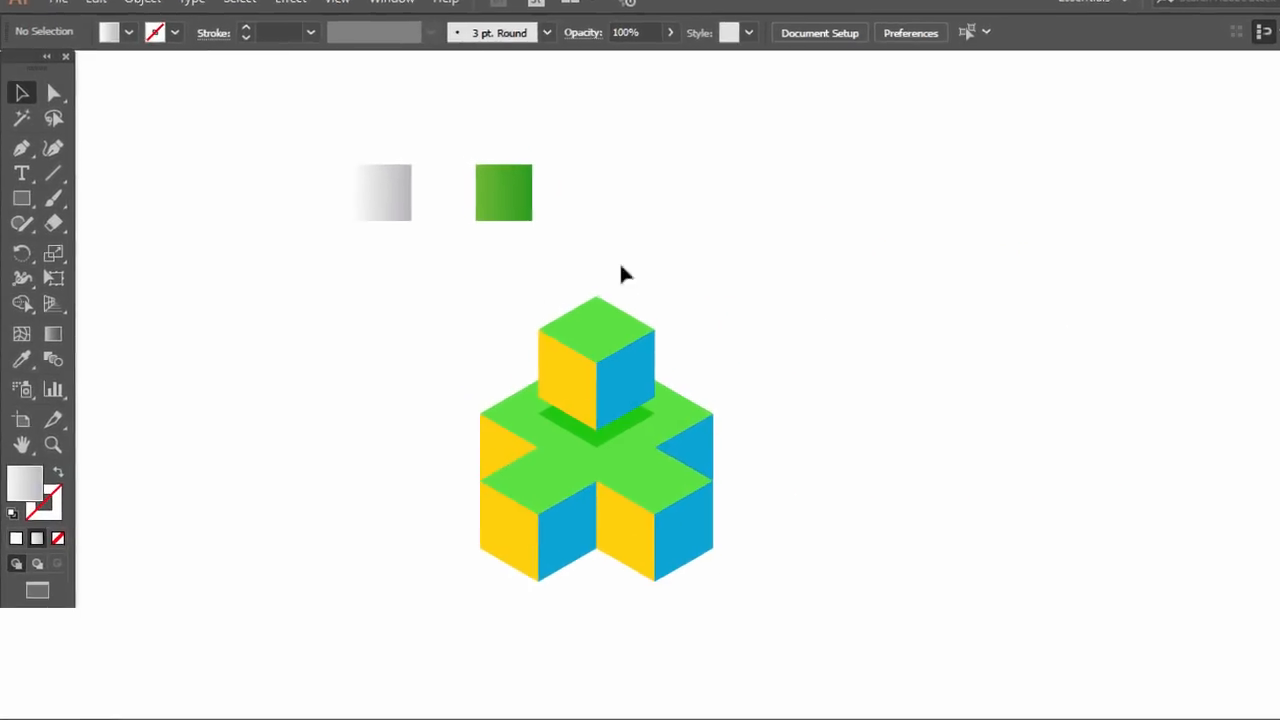
Step: Fill the cross's top face and the floating cube's top face with the grey gradient sampled from the grey square
left_click(769, 470)
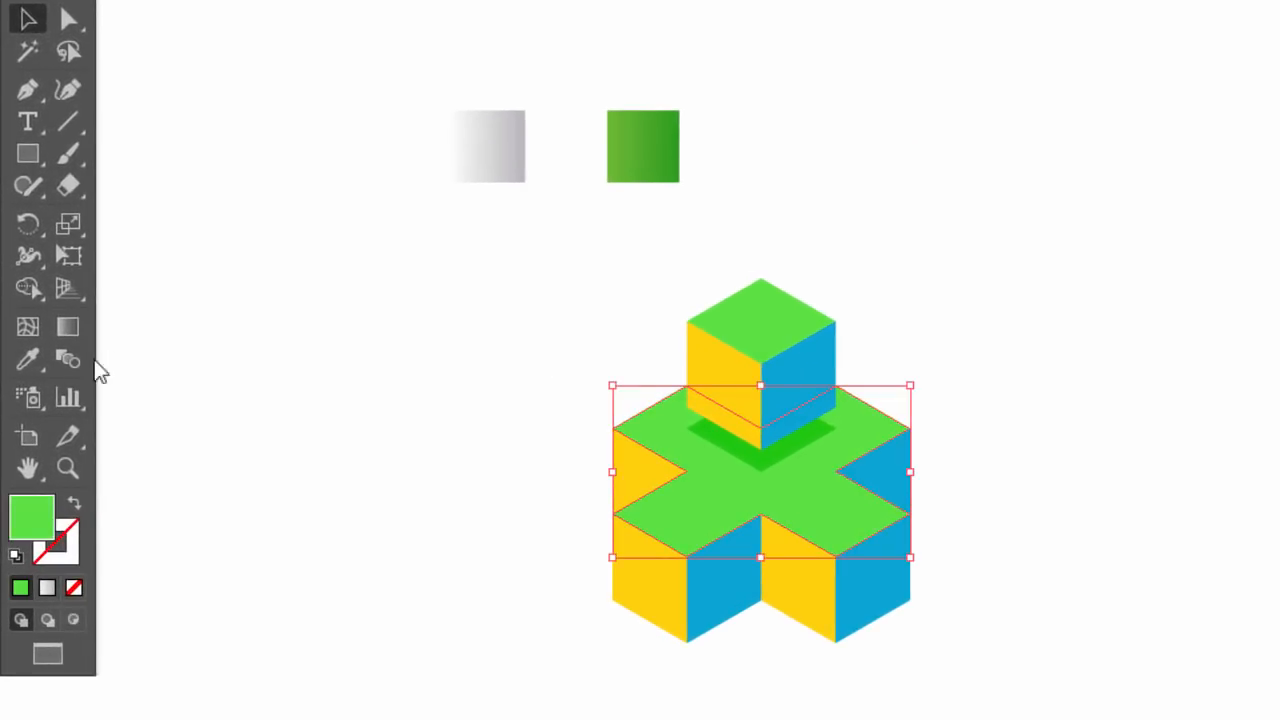
left_click(490, 147)
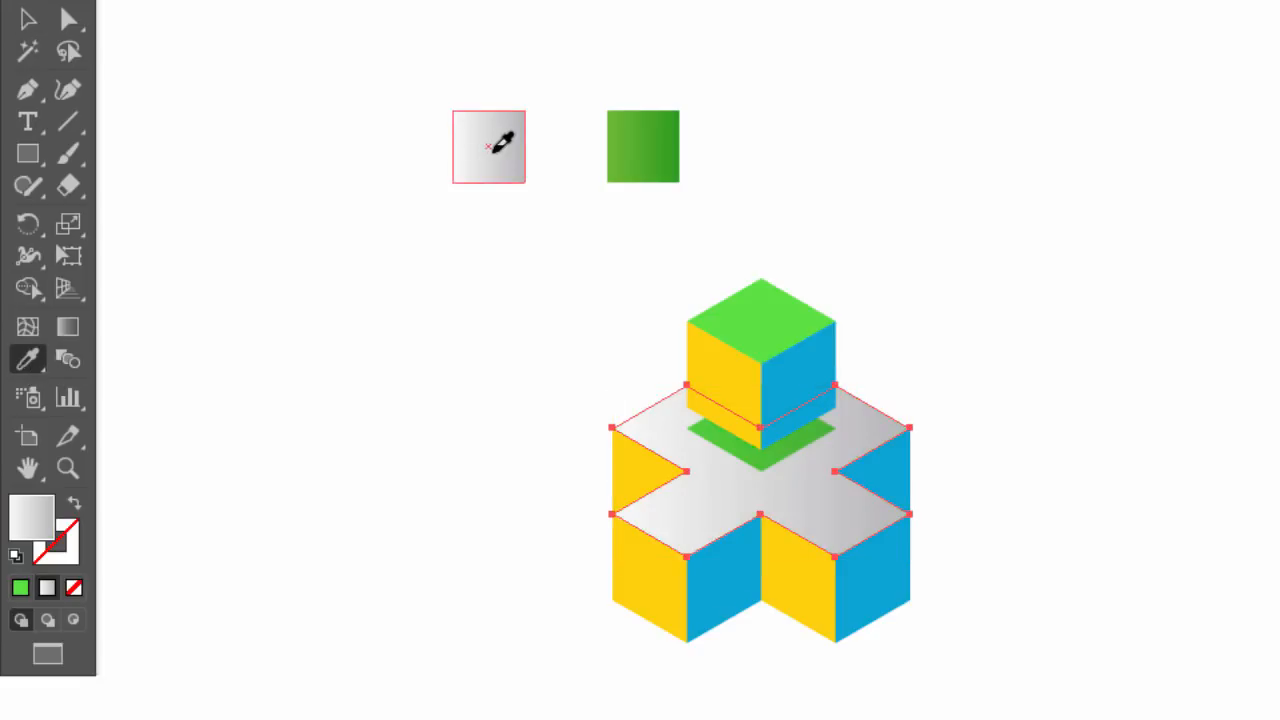
left_click(27, 20)
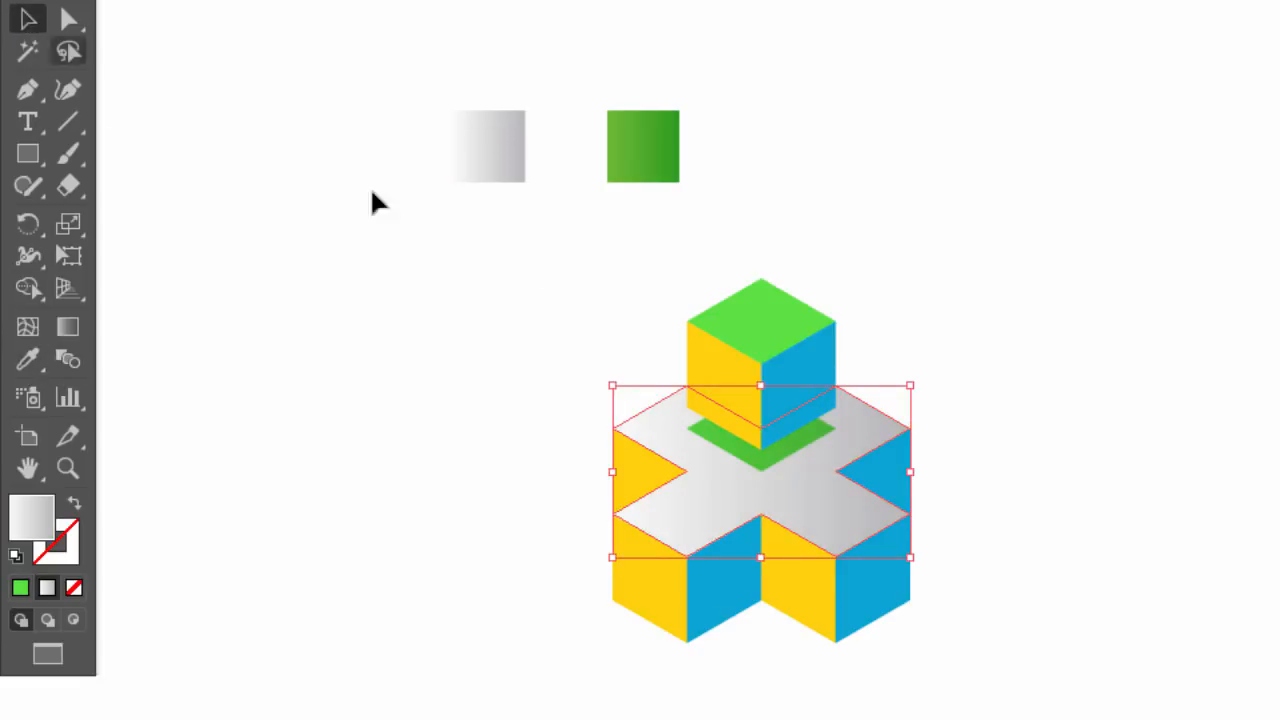
left_click(755, 333)
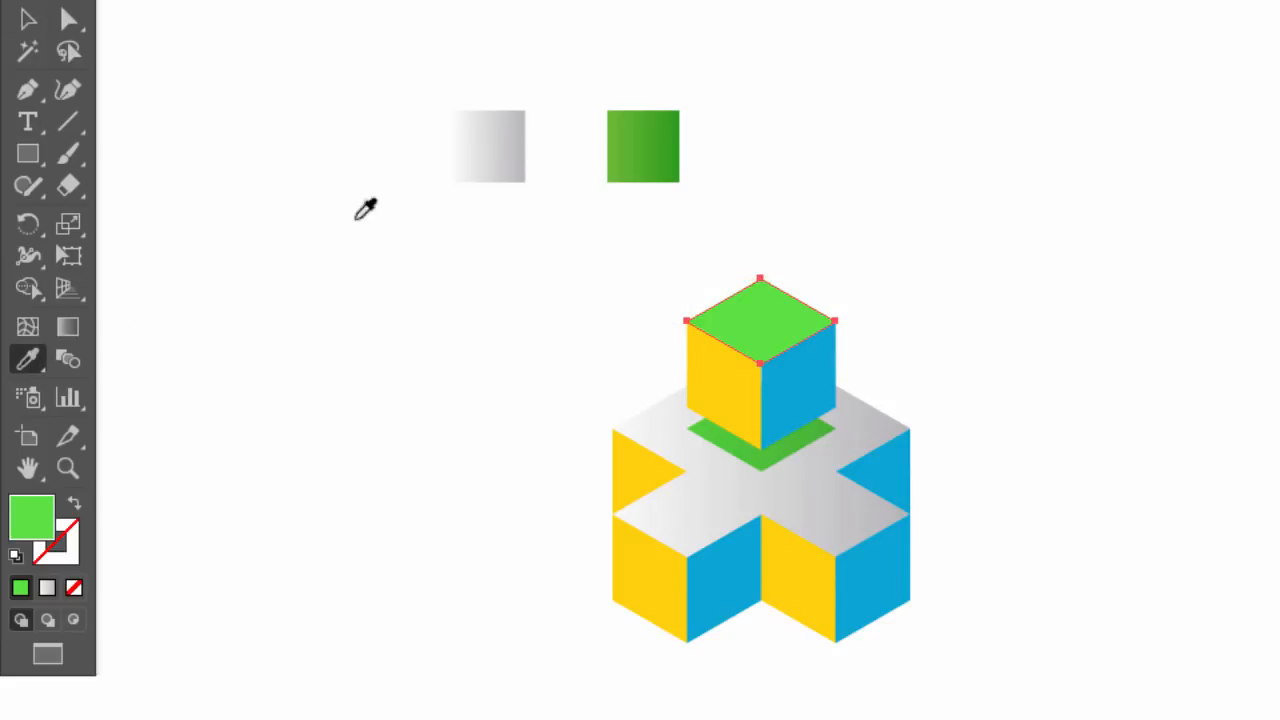
left_click(494, 147)
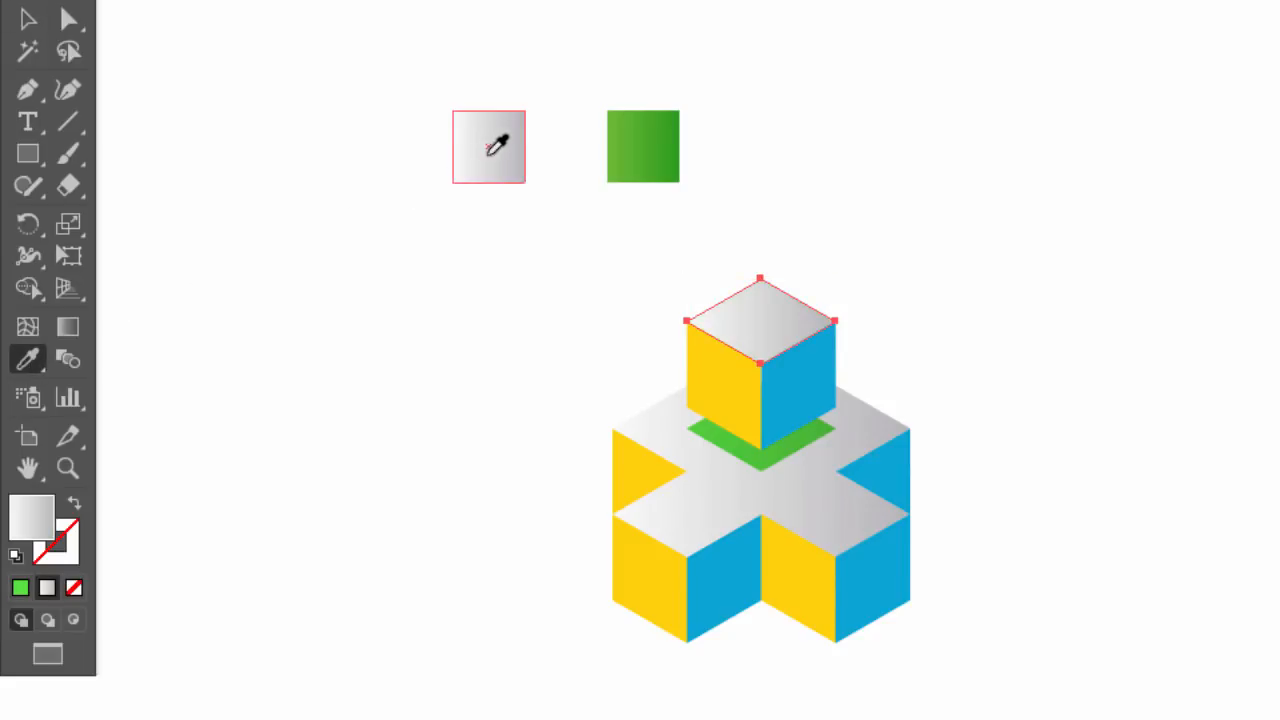
left_click(31, 22)
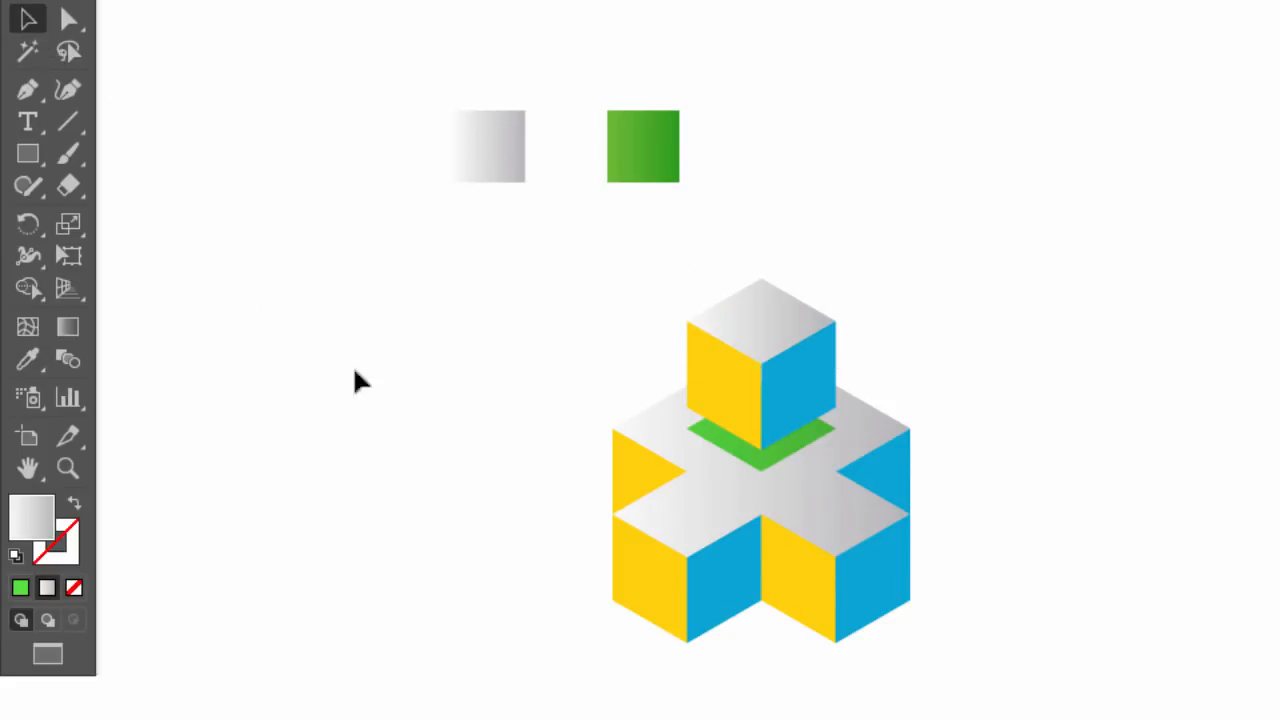
Step: Fill the shadow diamond beneath the floating cube with the grey gradient sampled from the cross's top face
left_click(777, 452)
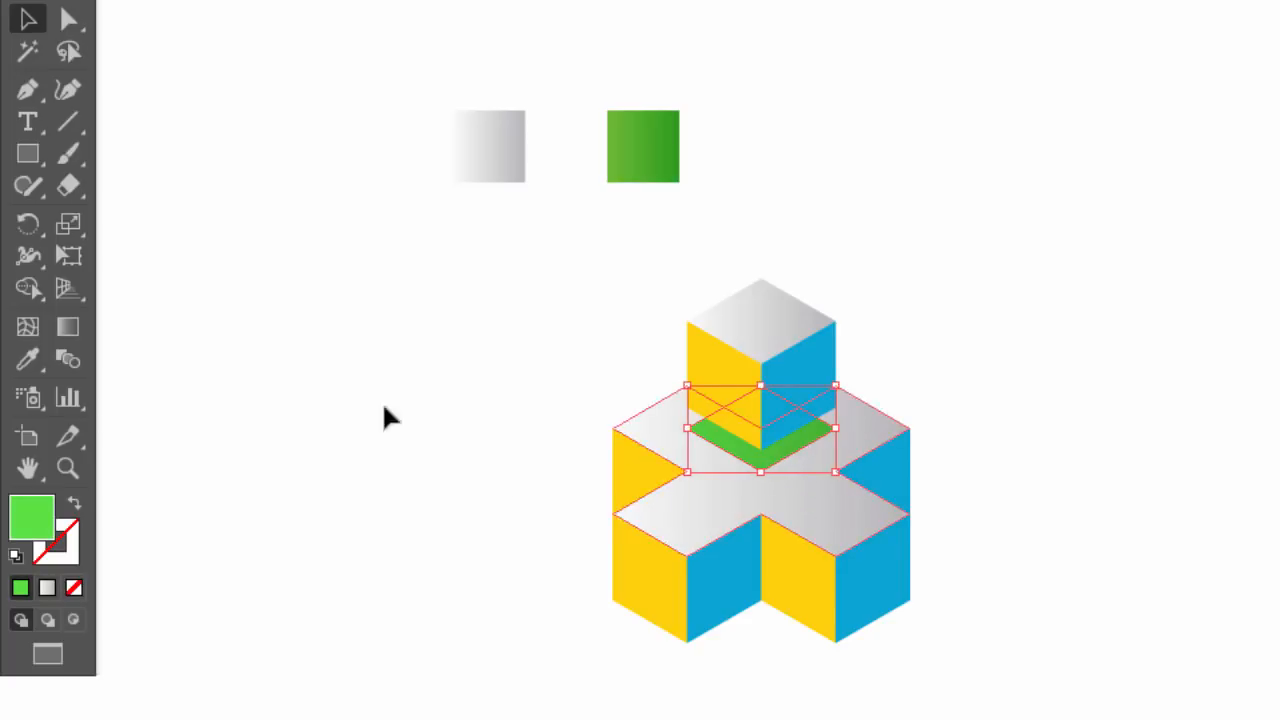
left_click(28, 359)
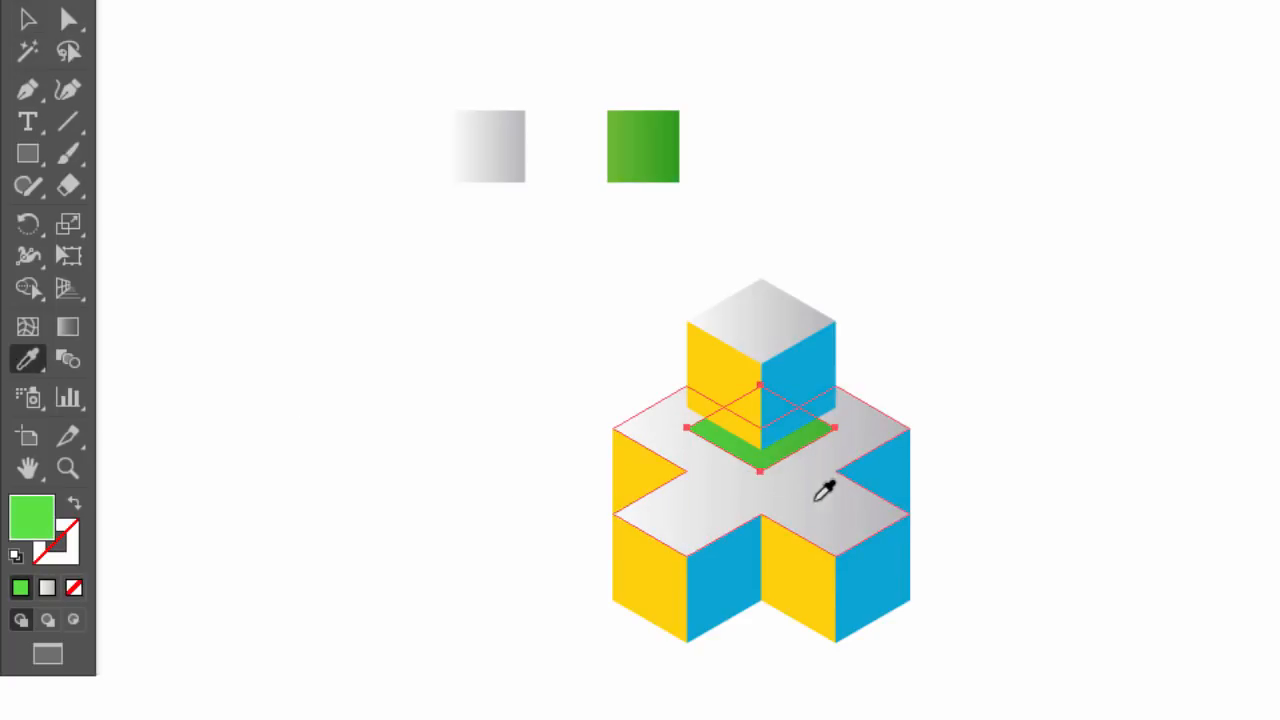
left_click(822, 501)
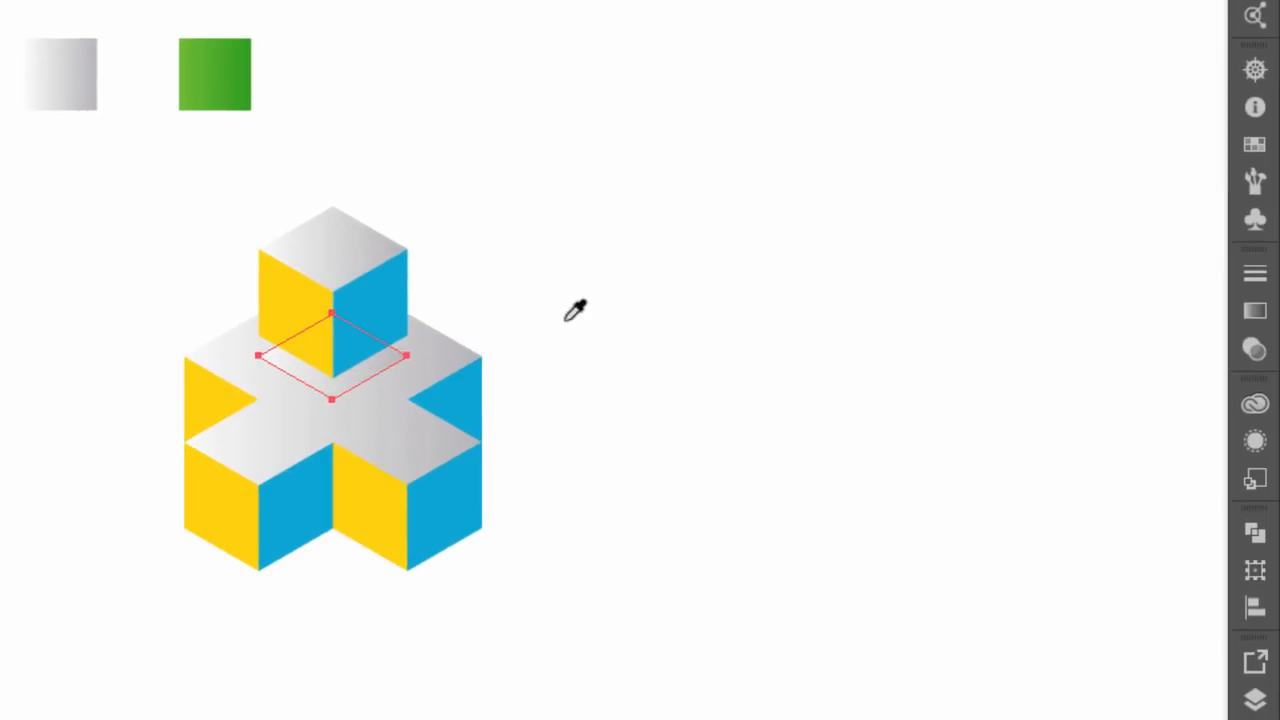
Step: Set the shadow diamond's blend mode to Multiply and deselect it
left_click(1255, 350)
left_click(909, 316)
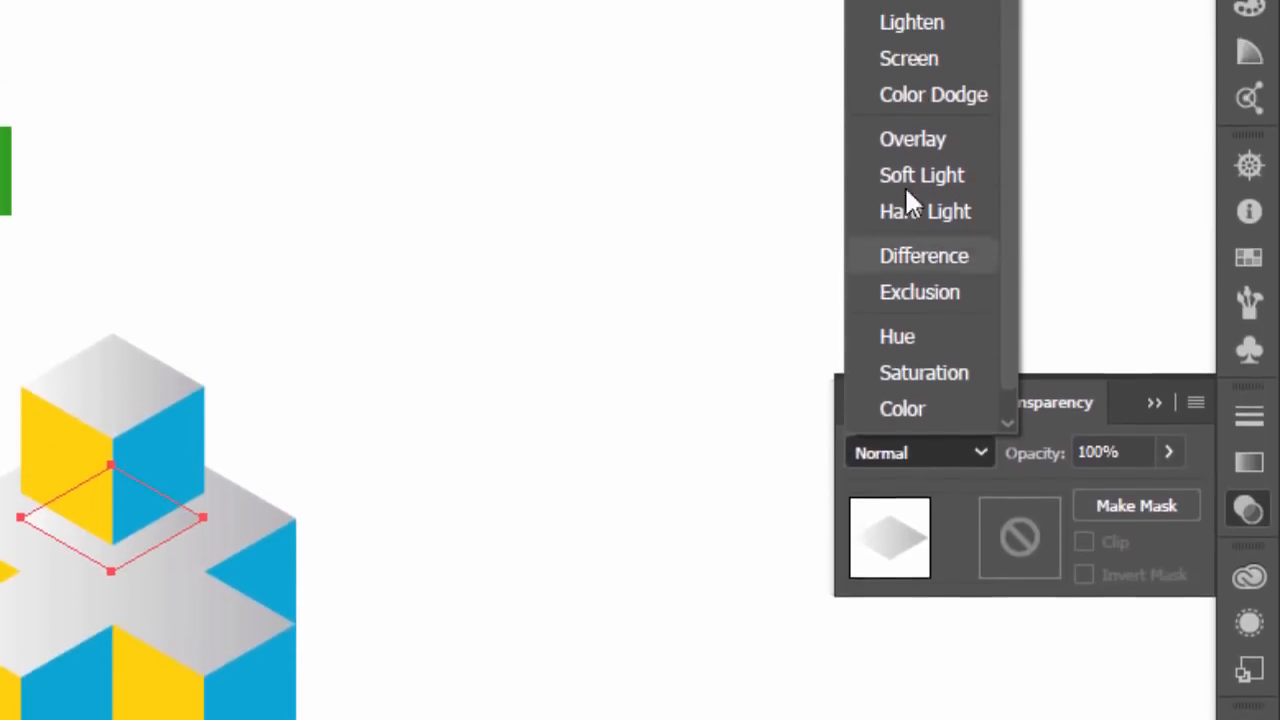
left_click(914, 50)
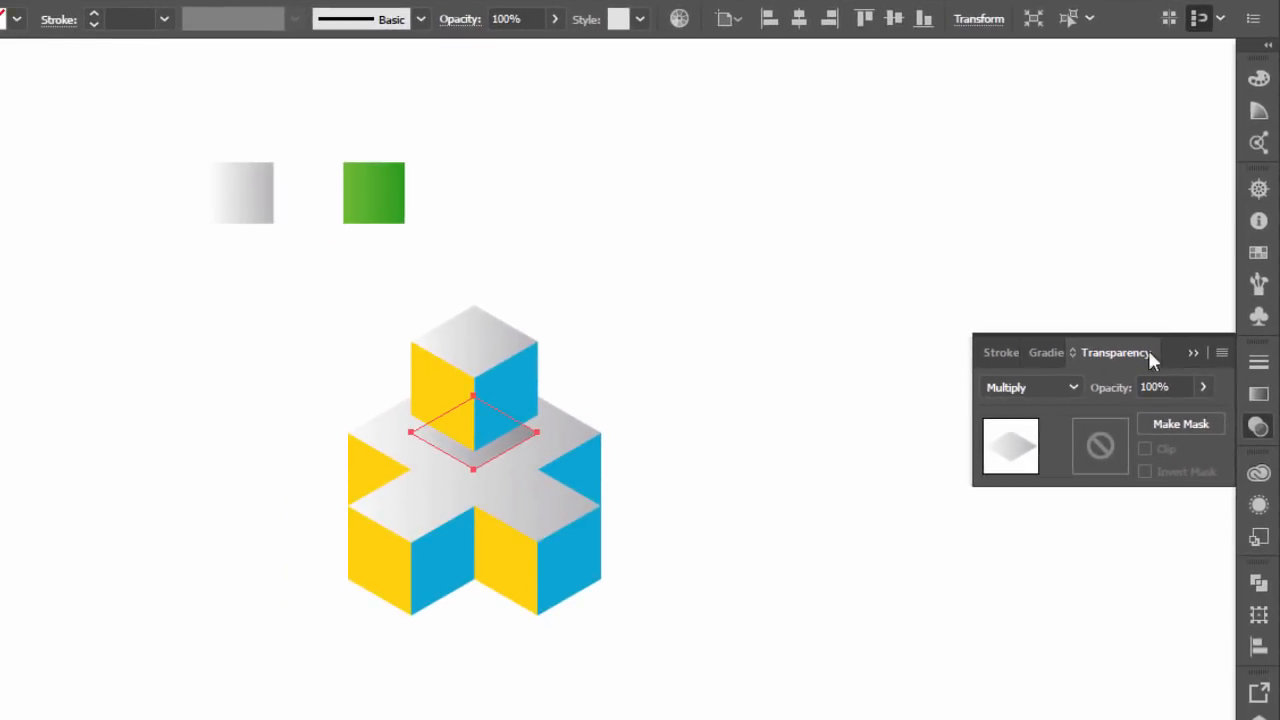
left_click(1193, 352)
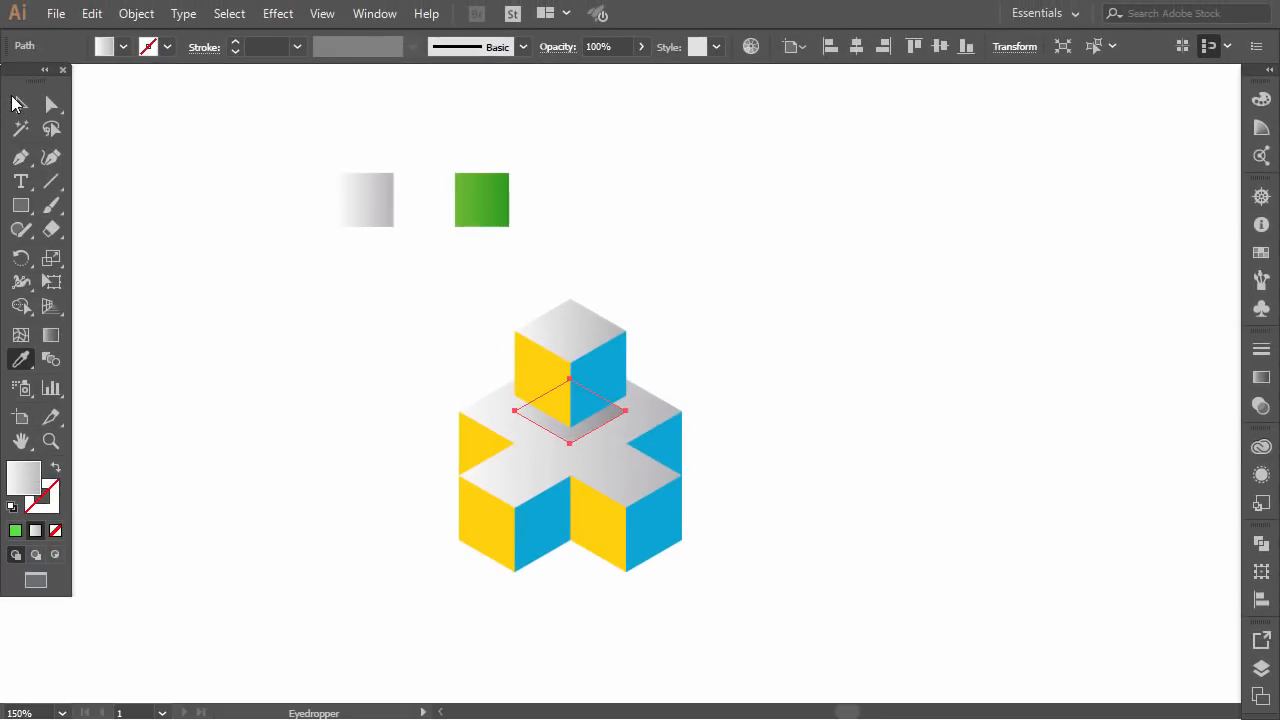
left_click(18, 104)
left_click(128, 275)
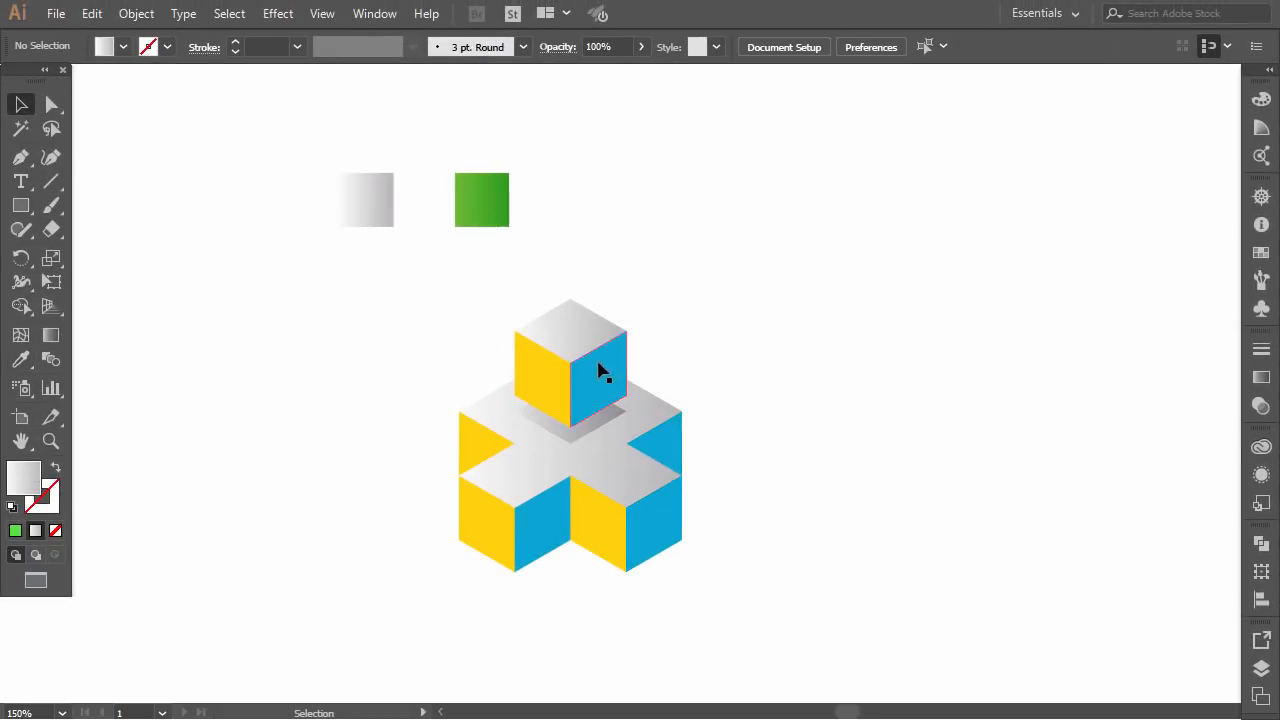
Step: Change the gradient type of the cross's top face to Radial
left_click(572, 483)
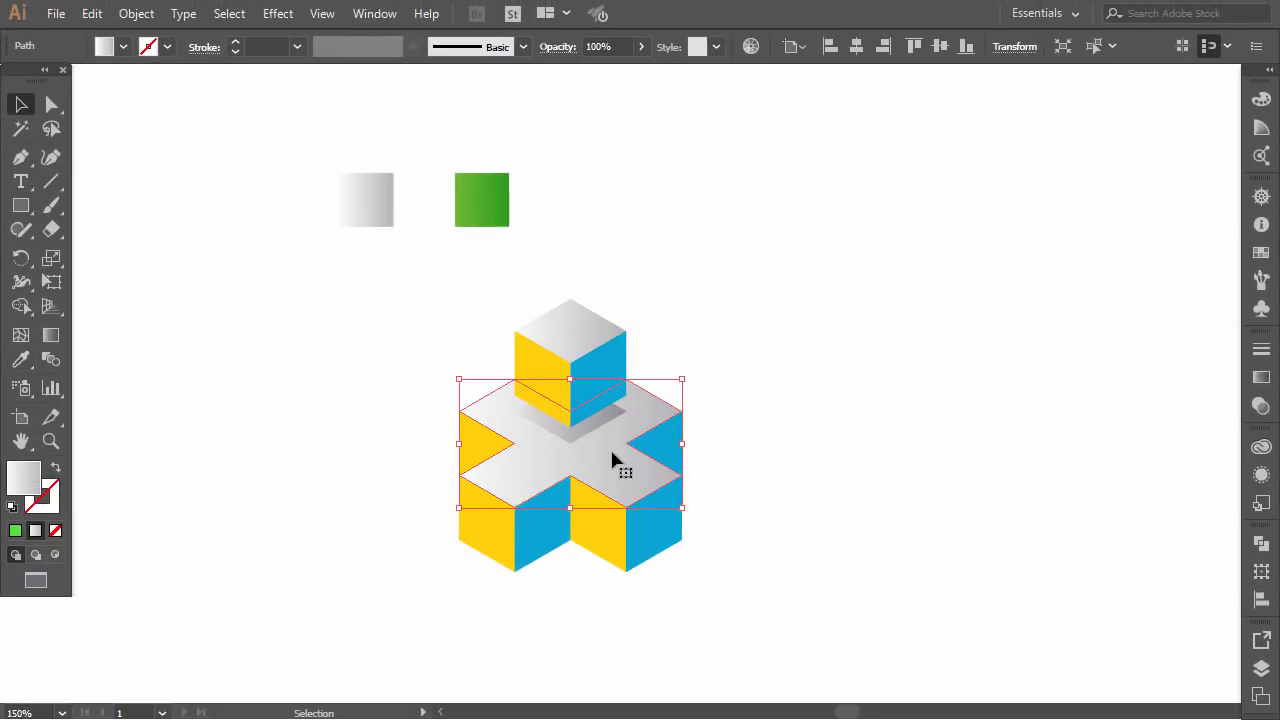
left_click(1261, 377)
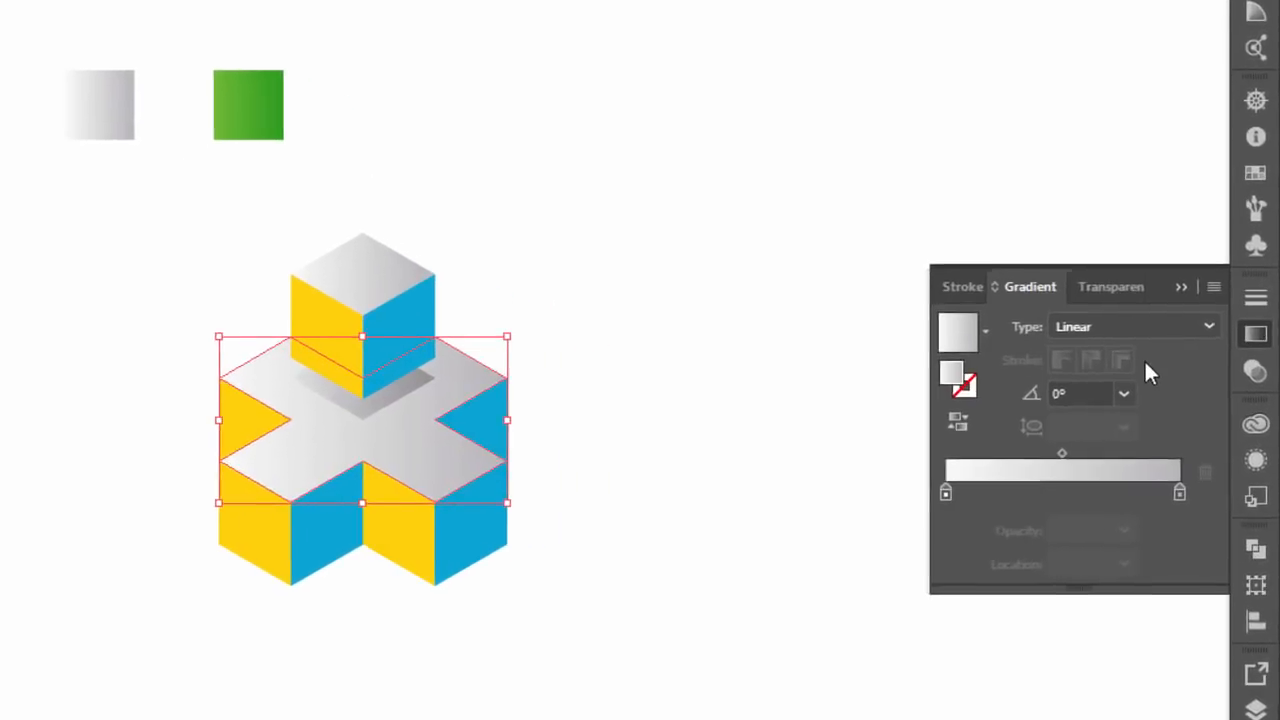
left_click(1168, 308)
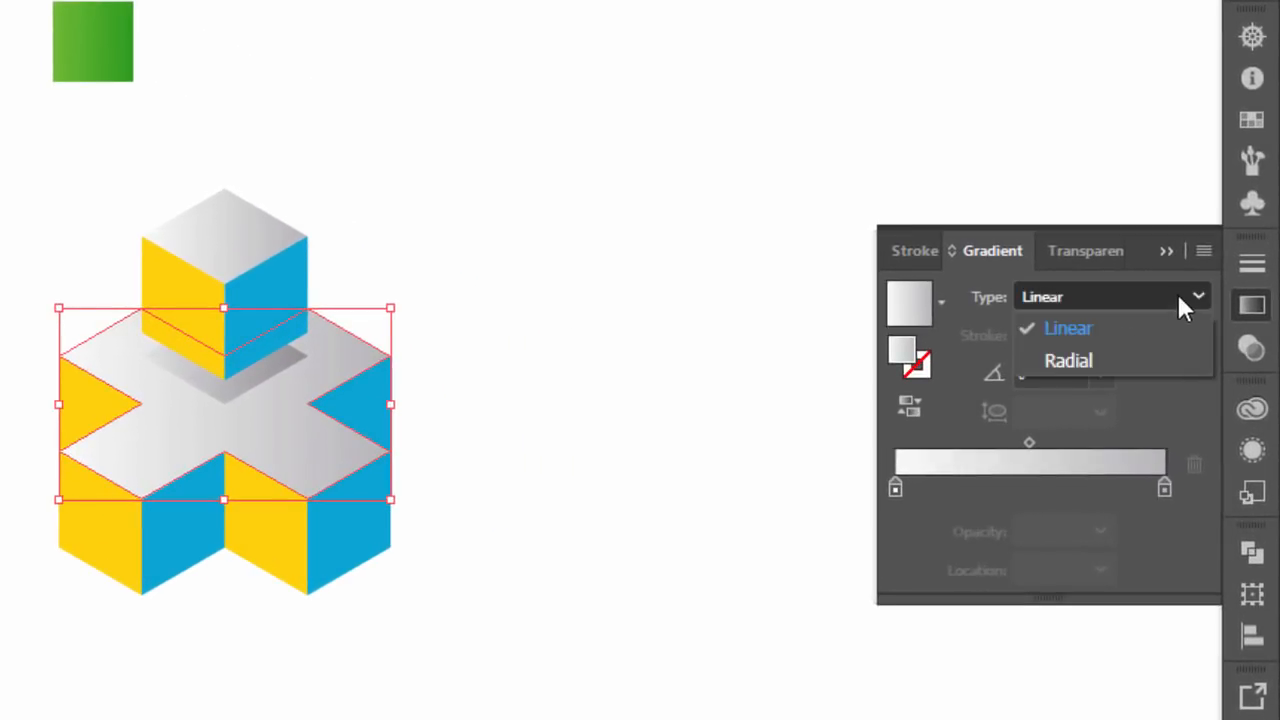
left_click(1089, 362)
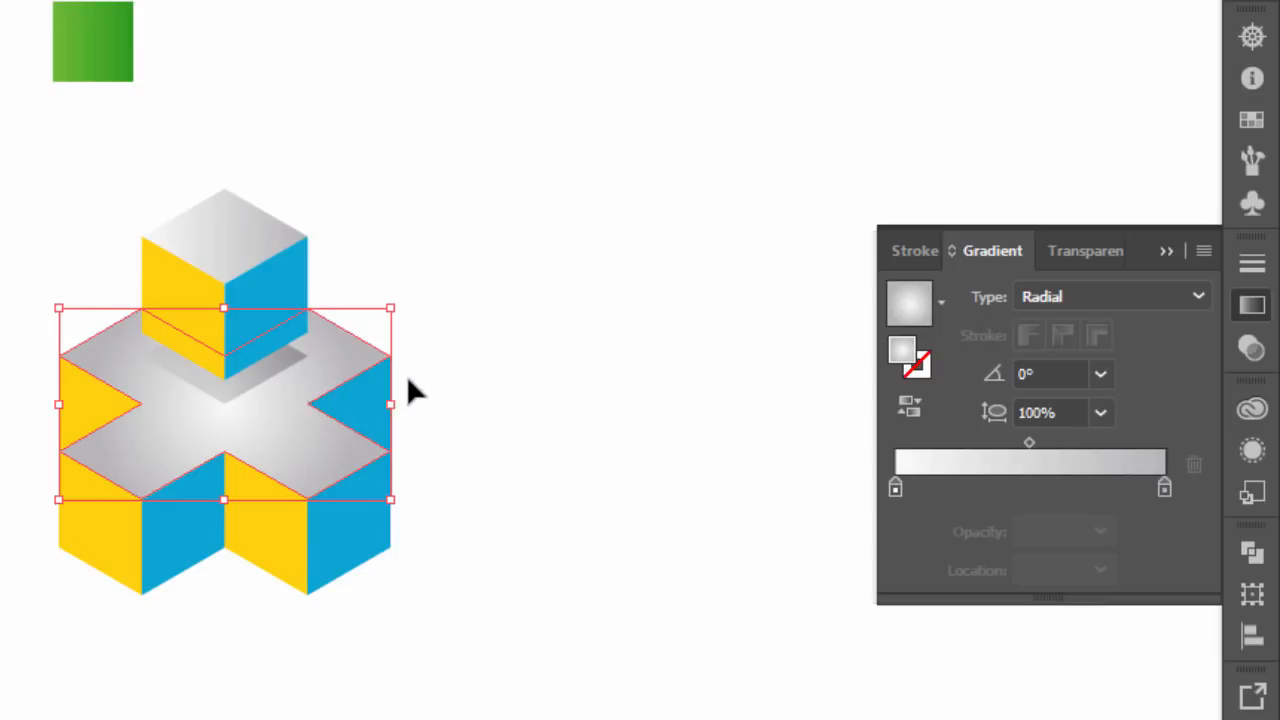
left_click(1171, 254)
Step: Change the gradient type of the floating cube's top face to Radial
left_click(208, 240)
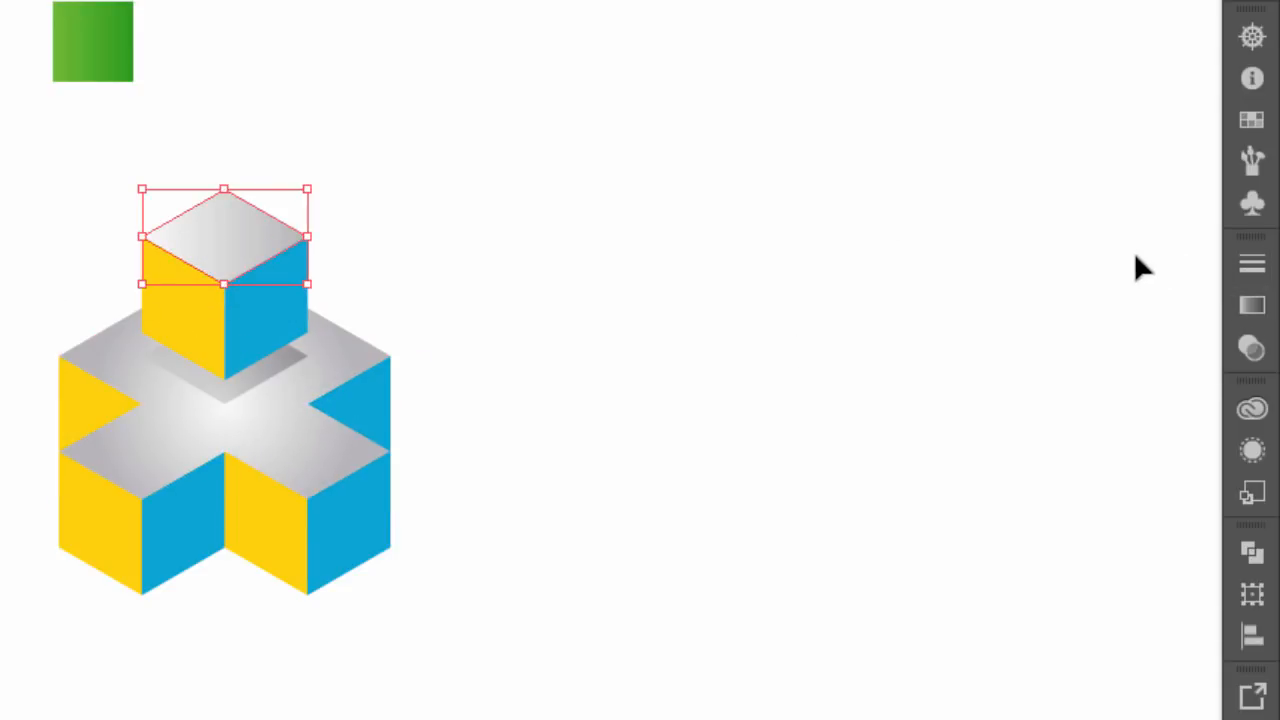
left_click(1250, 307)
left_click(1138, 296)
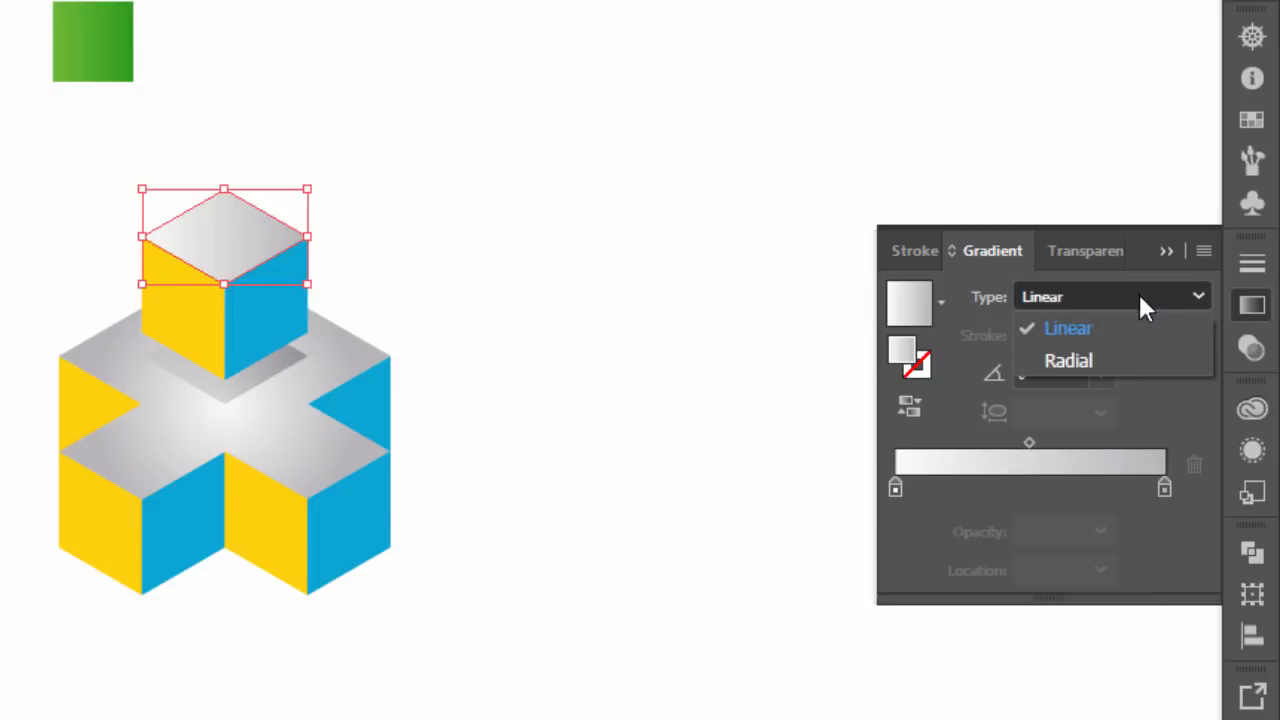
left_click(1066, 361)
left_click(653, 300)
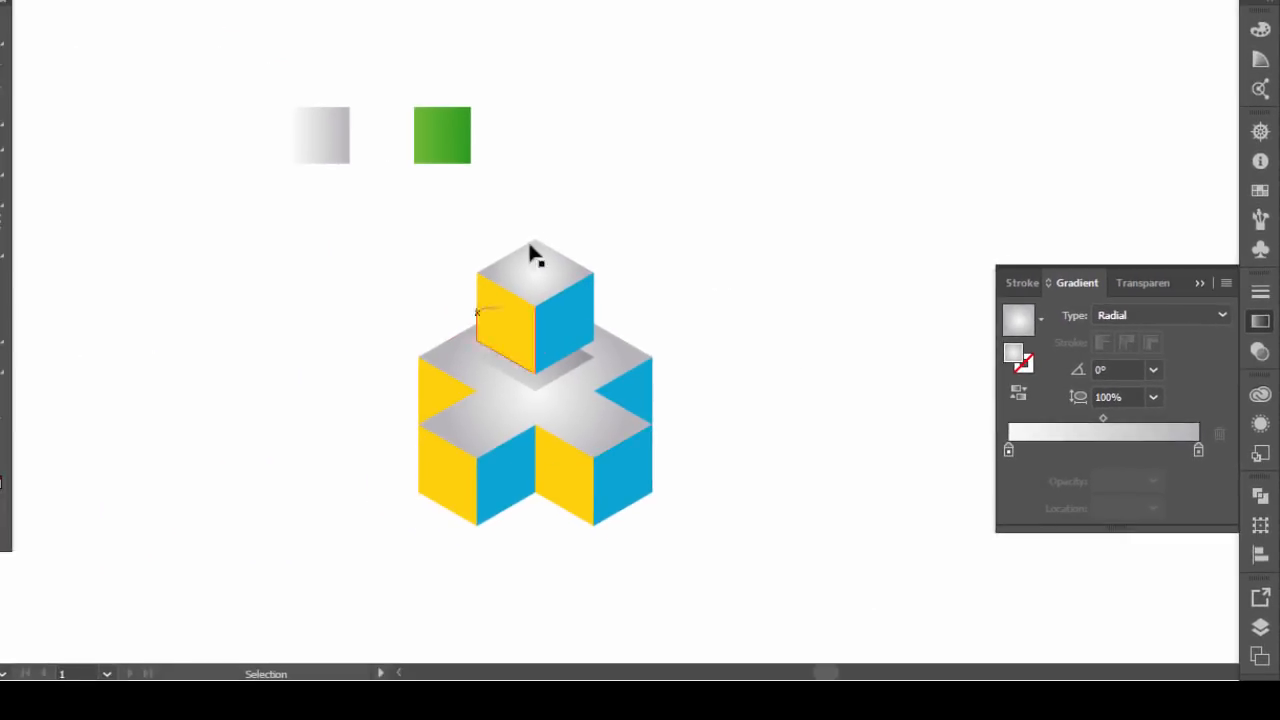
Step: Fill all yellow and blue side faces of the cross and floating cube with the green gradient sampled from the green square
left_click(576, 323)
left_click(502, 330, "shift")
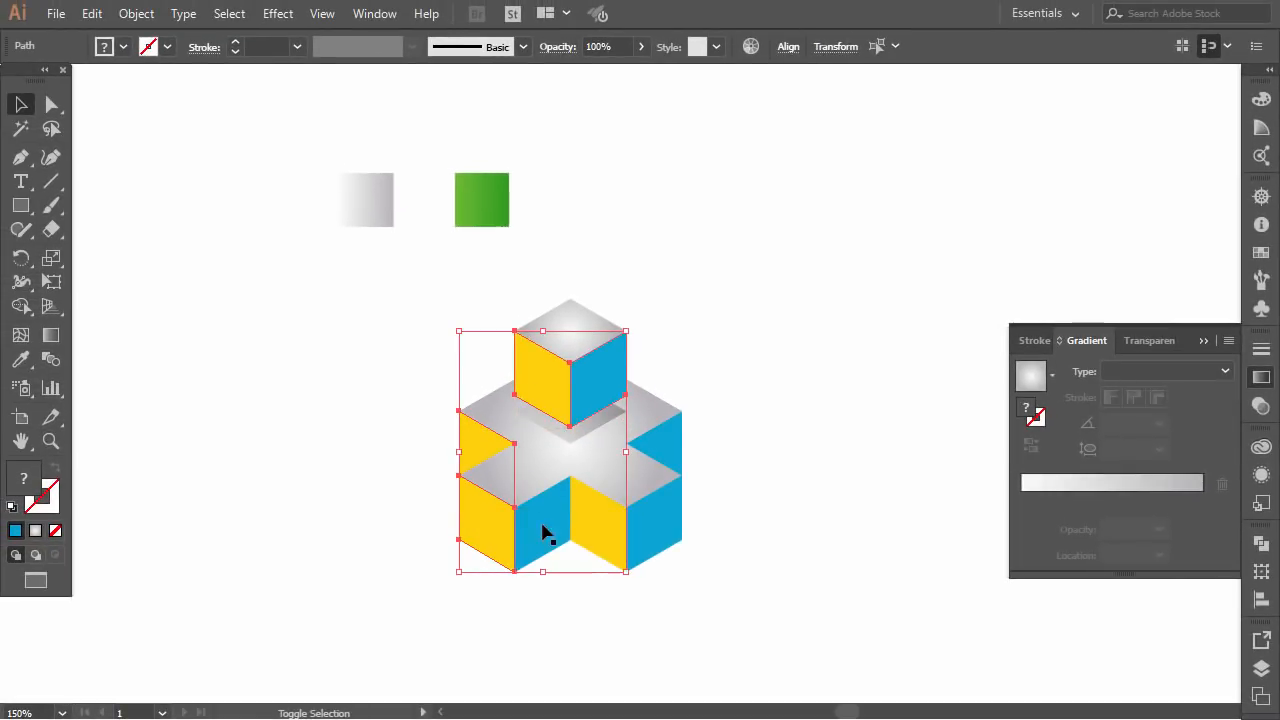
left_click(663, 540, "shift")
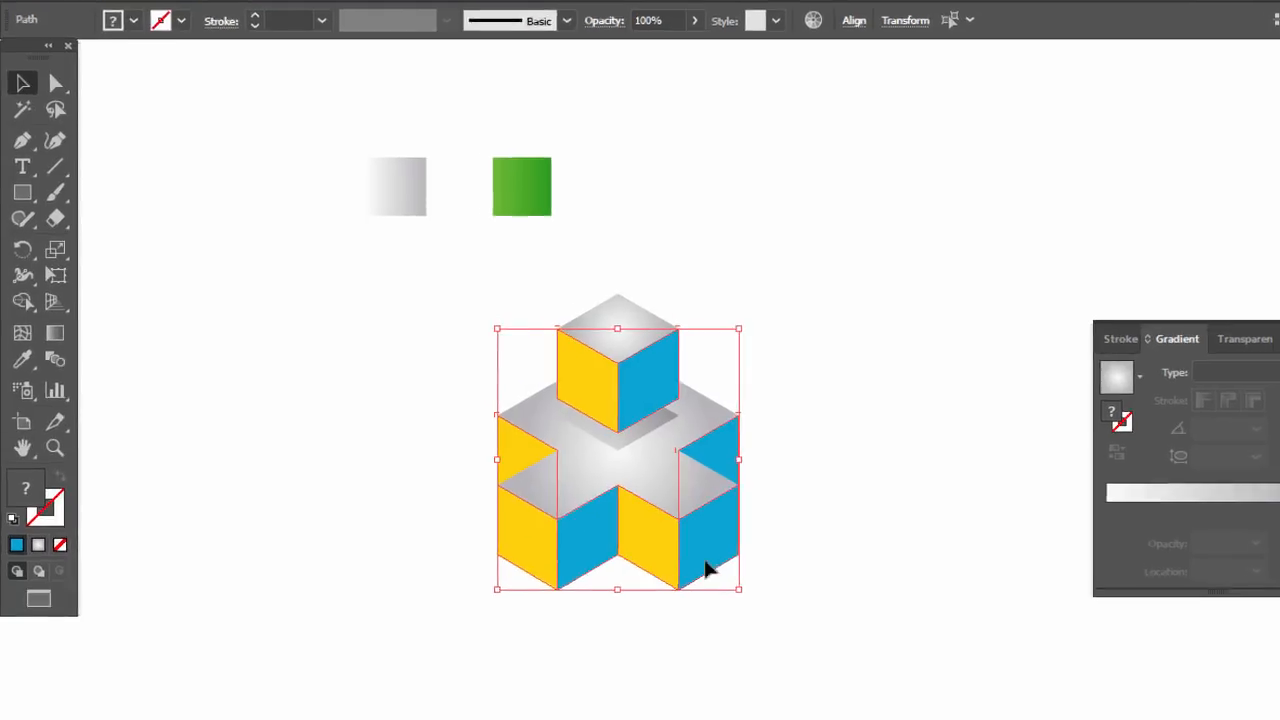
left_click(22, 359)
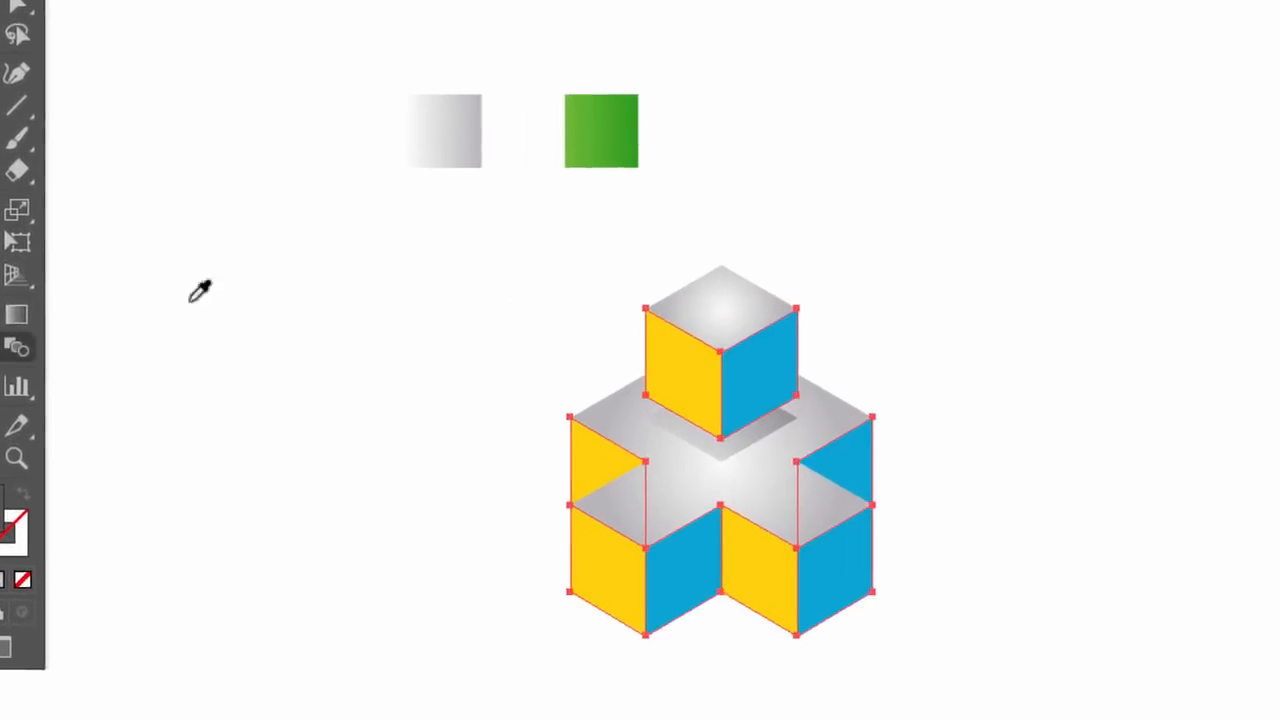
left_click(511, 189)
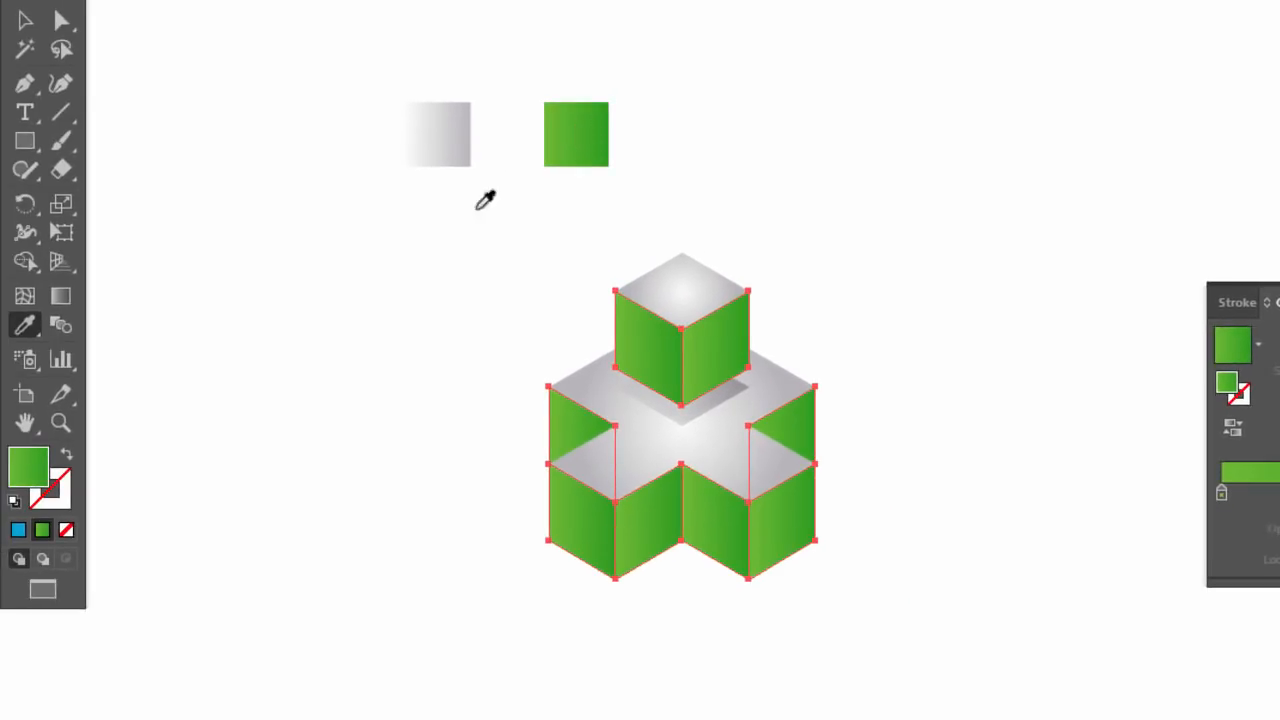
left_click(14, 24)
left_click(229, 225)
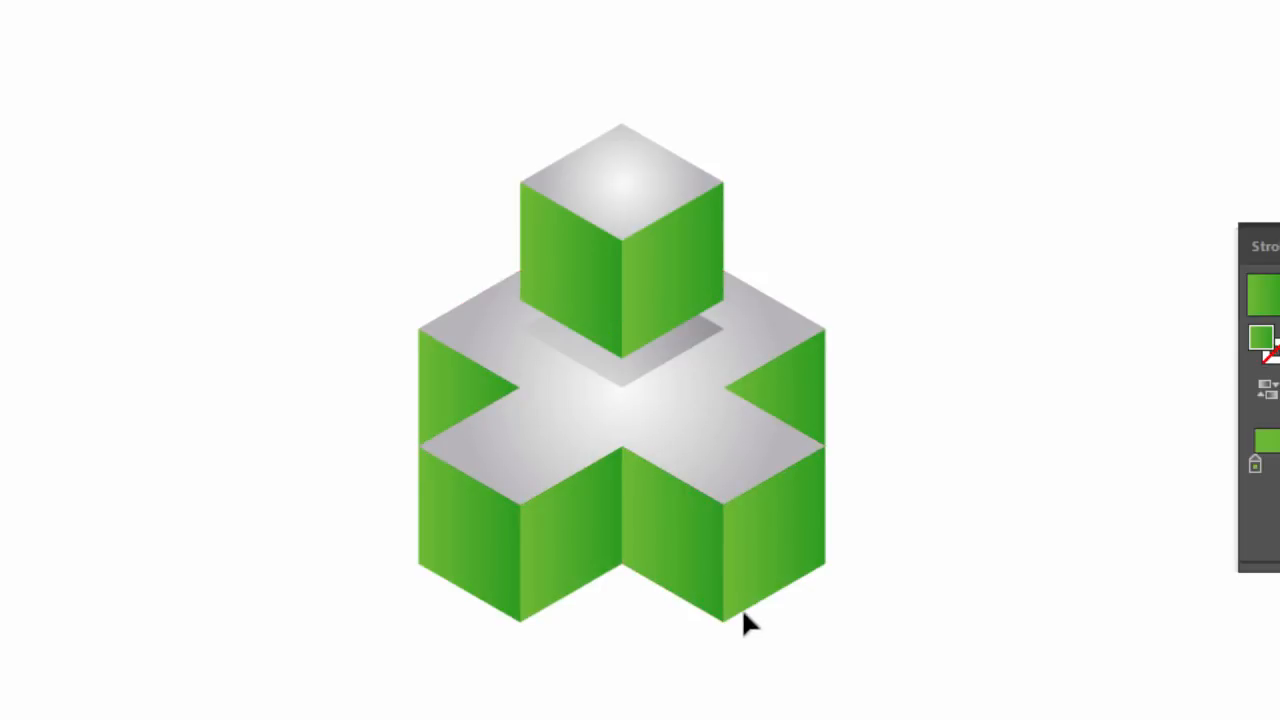
Step: Redirect the green gradient across the floating cube's two side faces so it runs vertically from light at the top to dark below
left_click(576, 298)
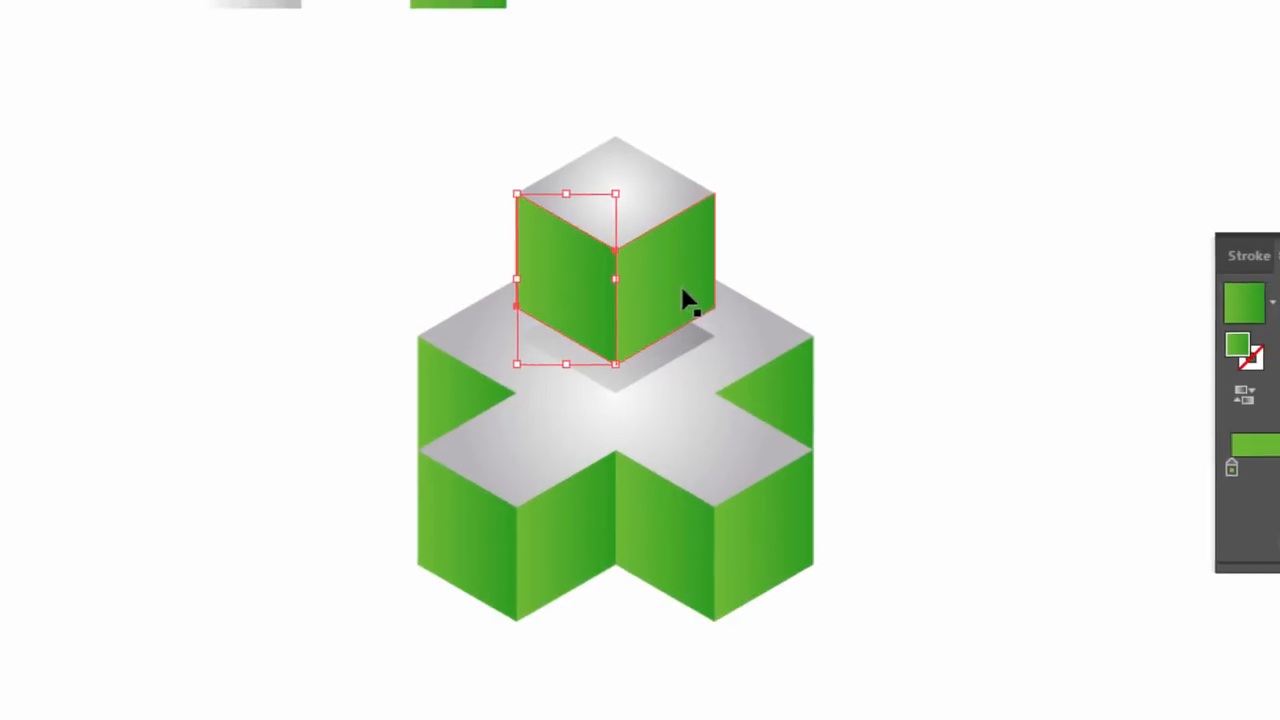
left_click(640, 335, "shift")
left_click(5, 297)
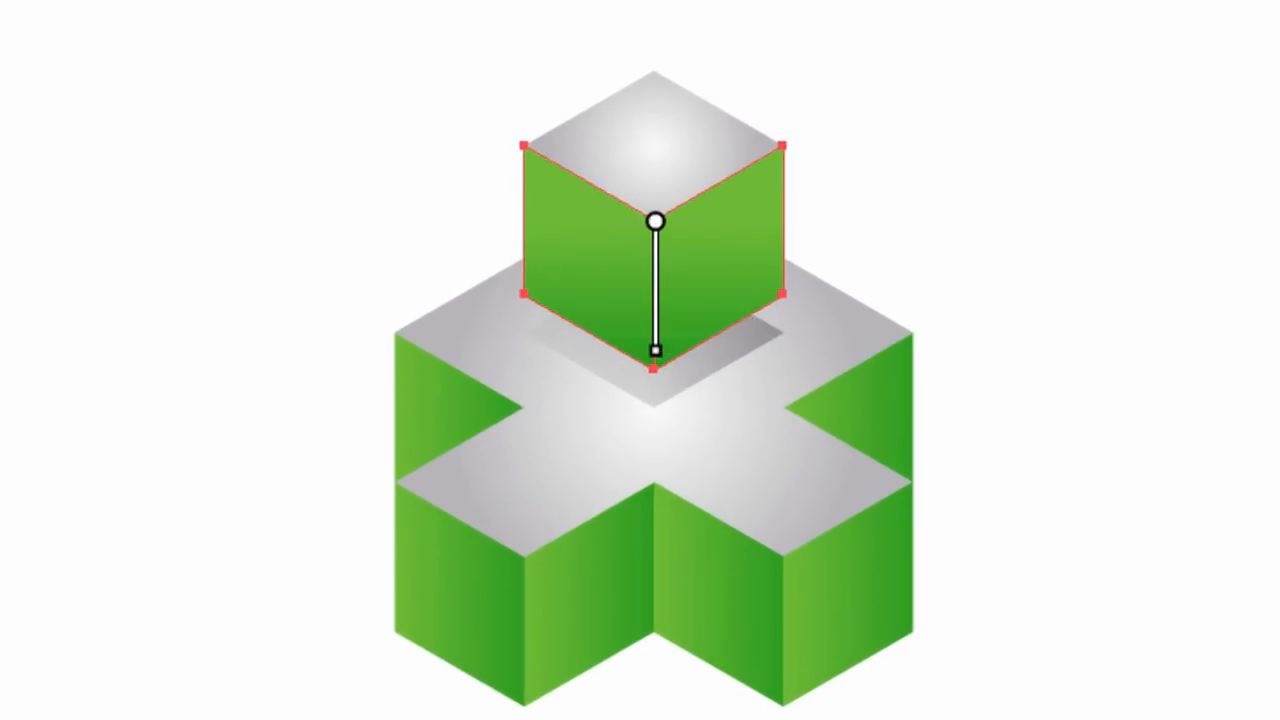
key("v")
key("ctrl+shift+a")
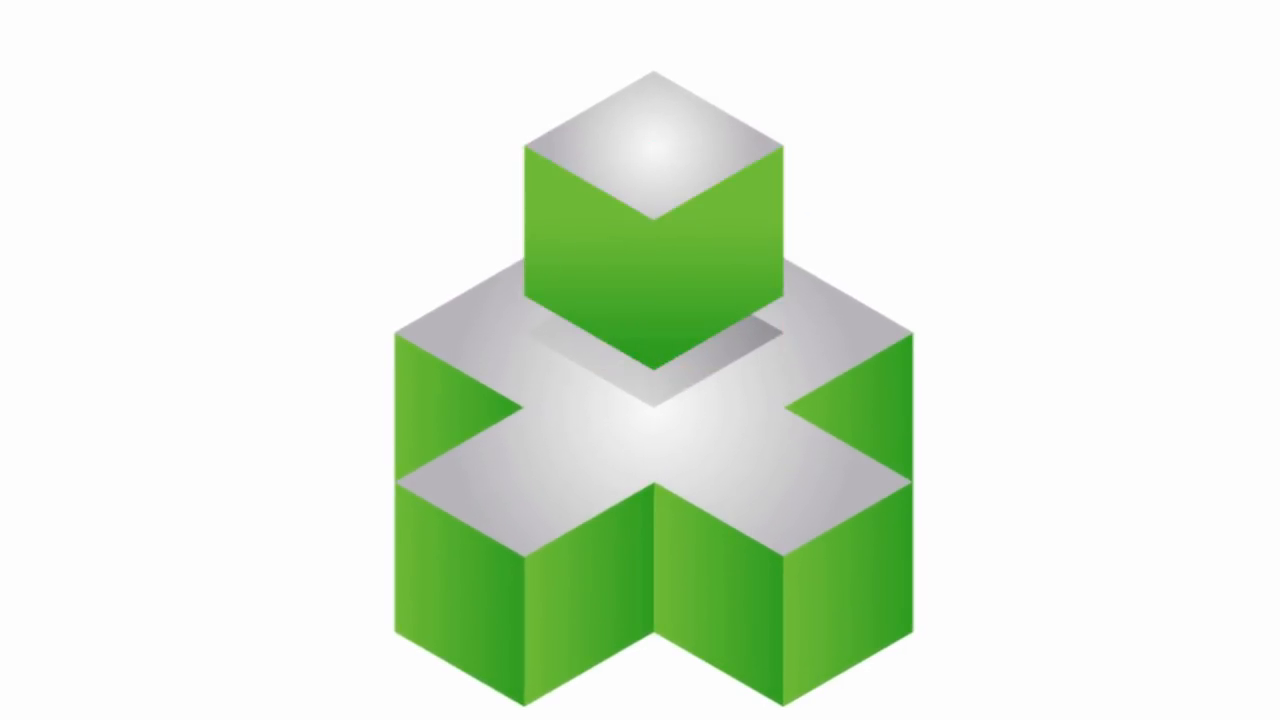
Step: Redirect the green gradient on the cross's two rear side faces to run vertically, light at the top and dark below
left_click(465, 437)
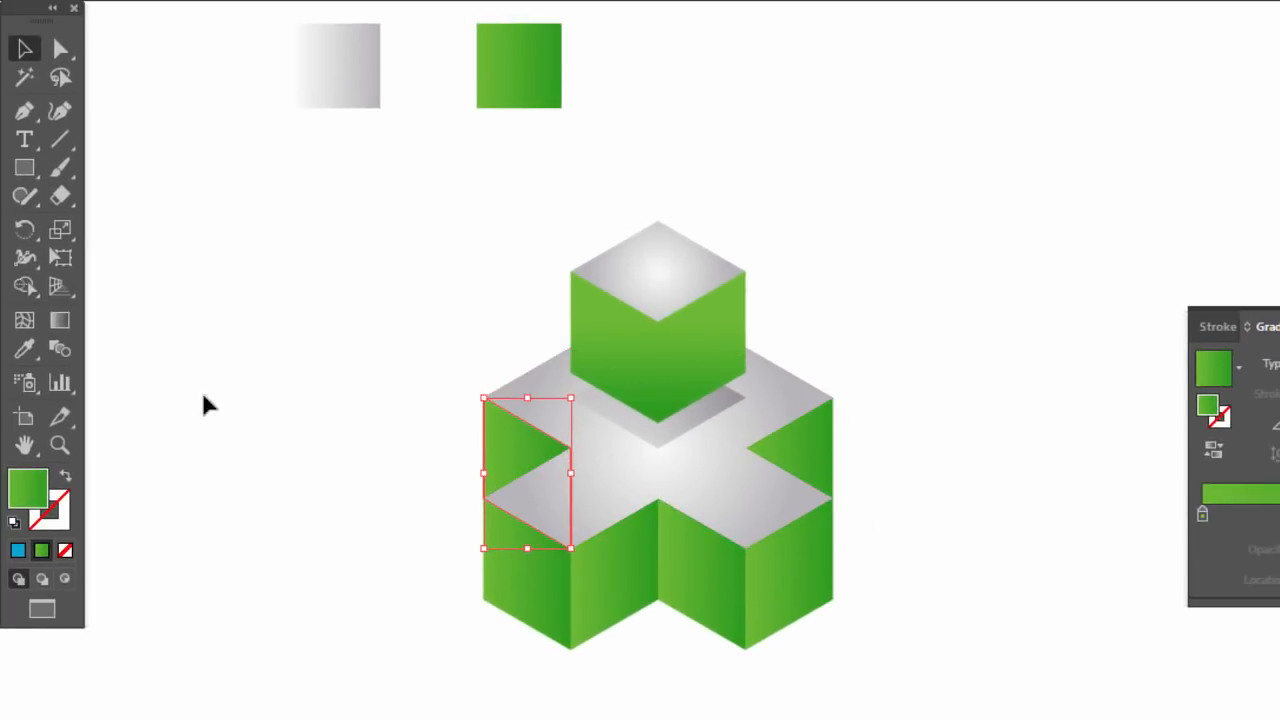
left_click(795, 455, "shift")
left_click(60, 319)
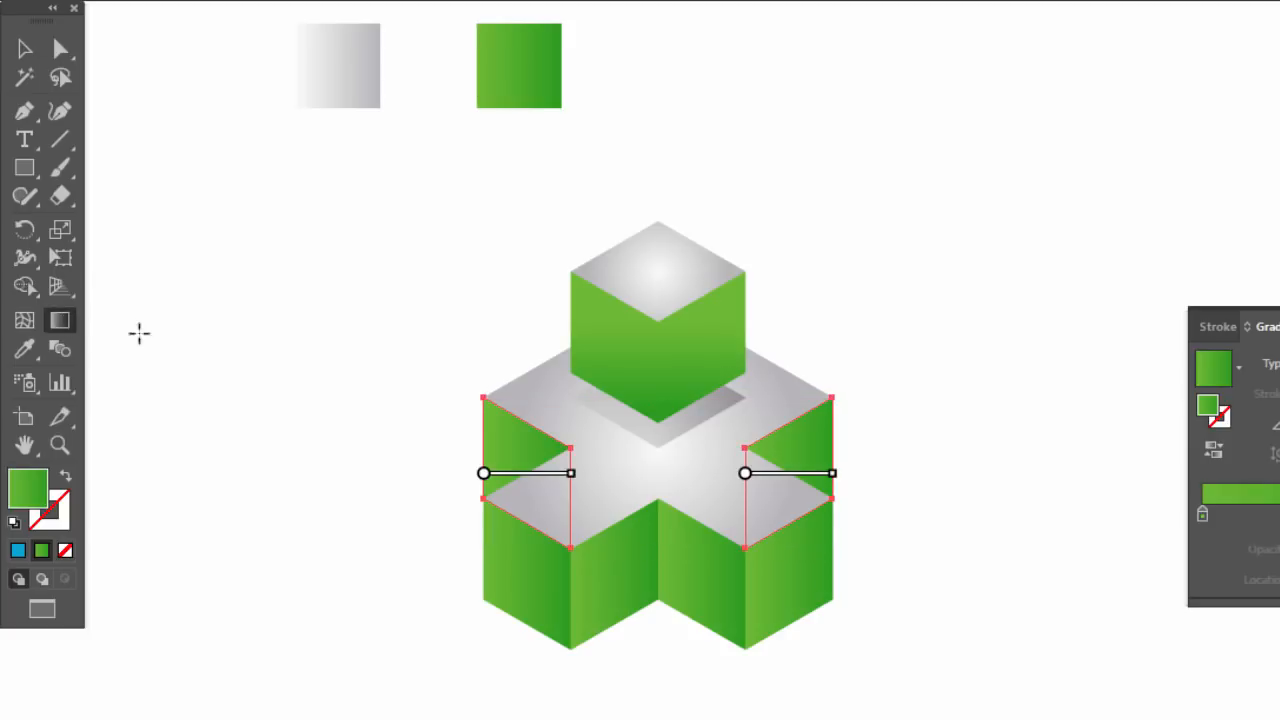
left_click_drag(568, 448, 568, 485)
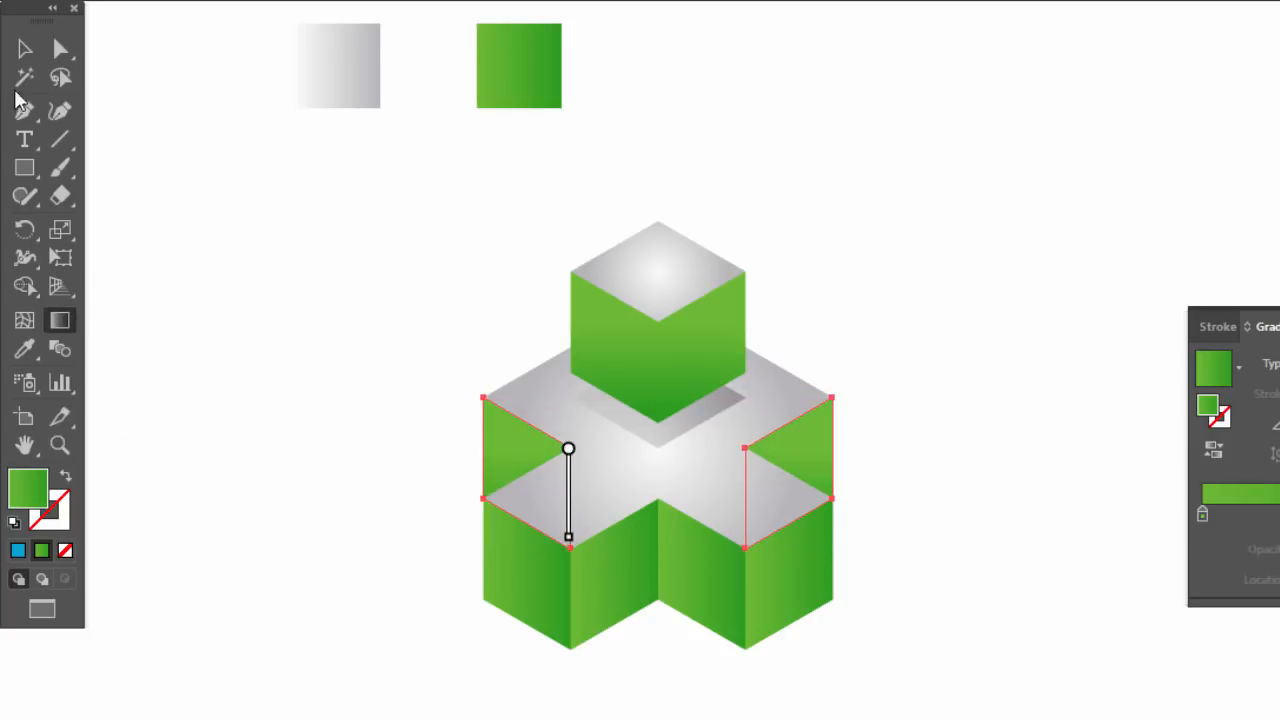
Step: Redirect the green gradient across the cross's four front side faces to run vertically, light at the top and dark at the bottom
left_click(25, 49)
left_click(222, 396)
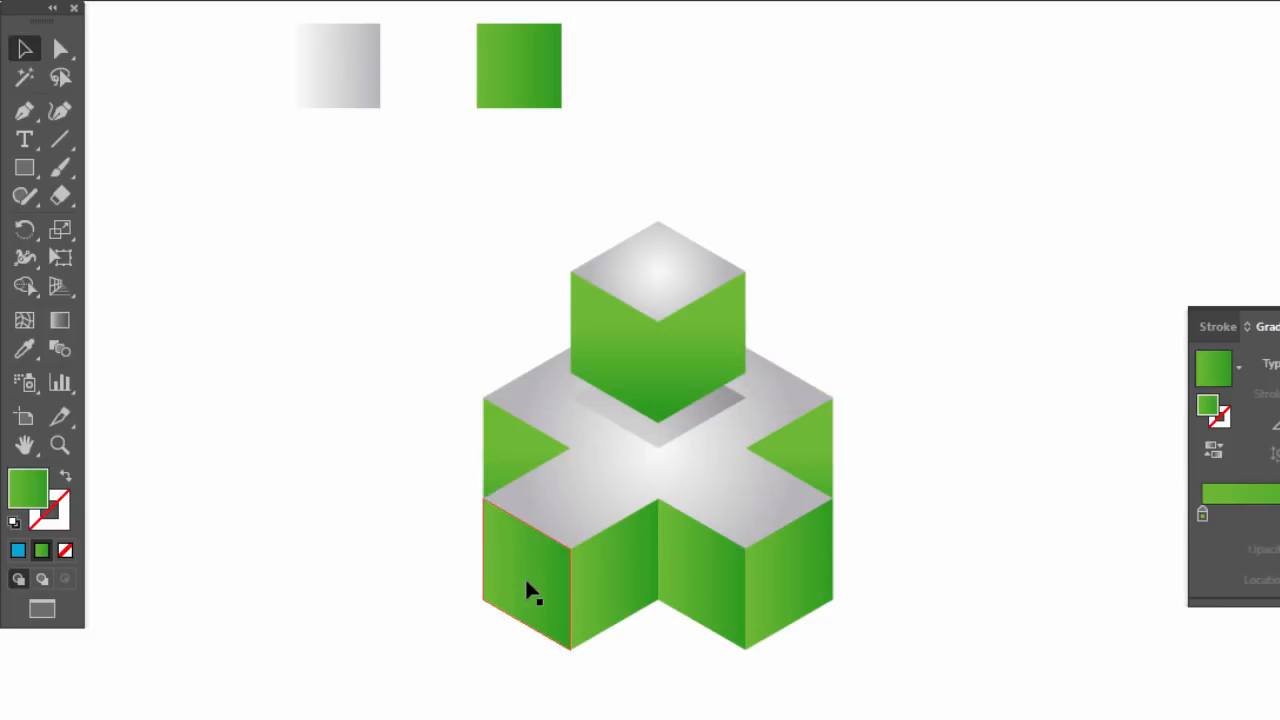
left_click(531, 591)
left_click(646, 589, "shift")
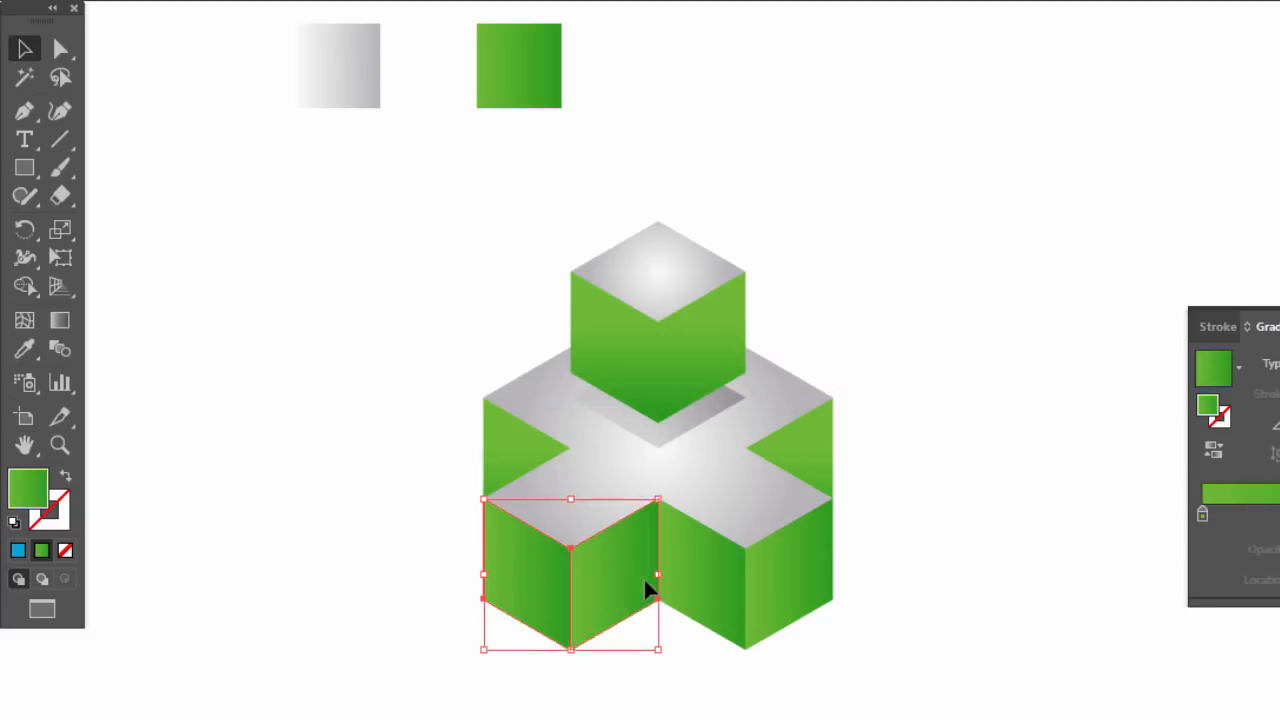
left_click(805, 603, "shift")
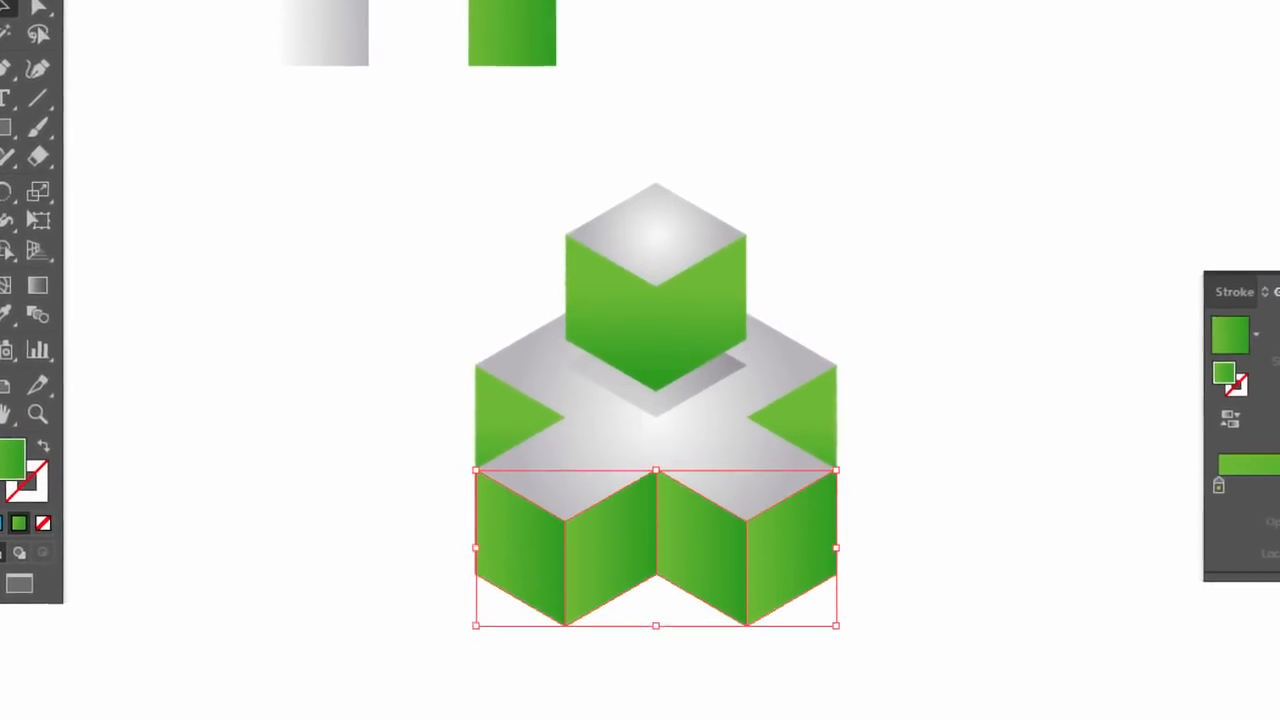
left_click(37, 285)
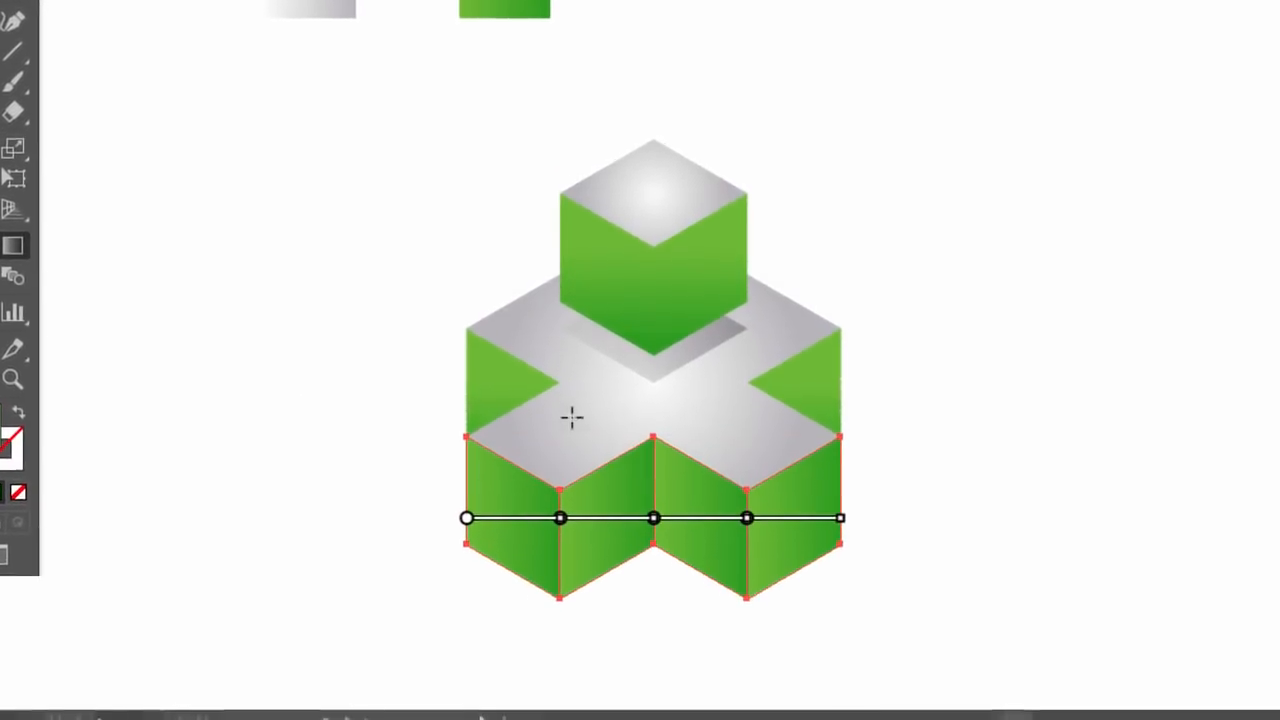
left_click_drag(652, 437, 655, 457)
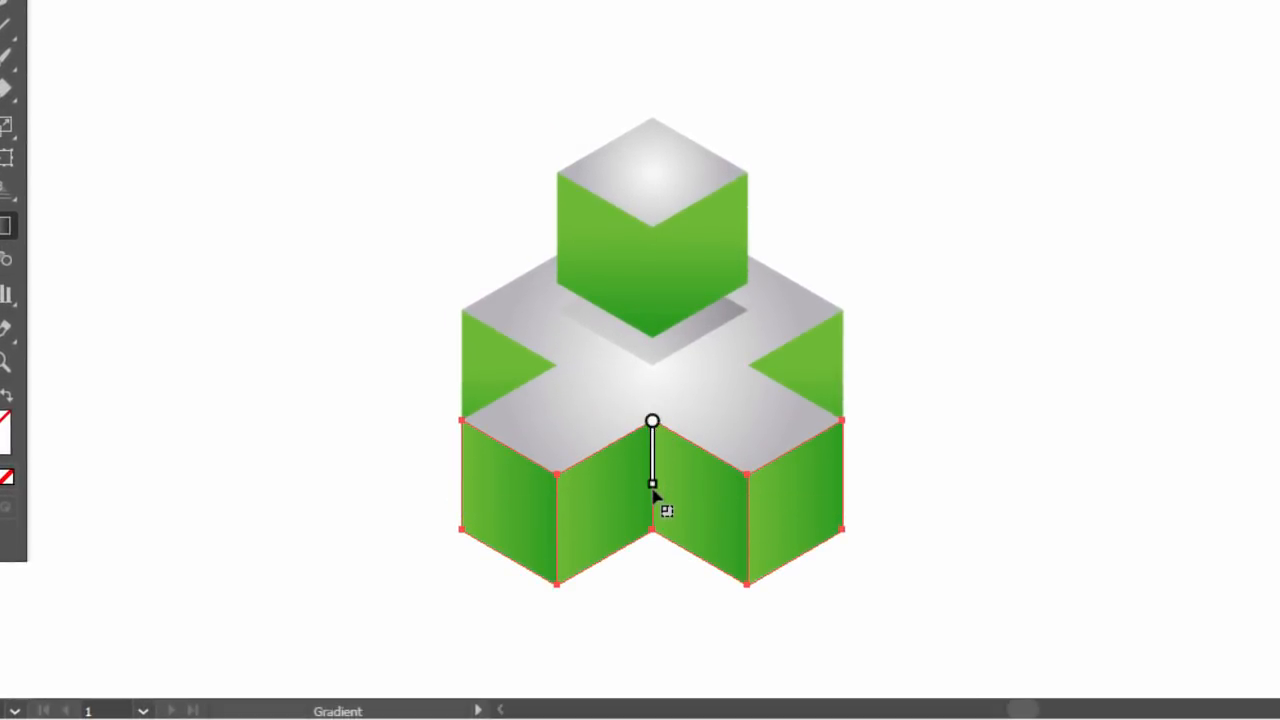
left_click_drag(652, 526, 653, 530)
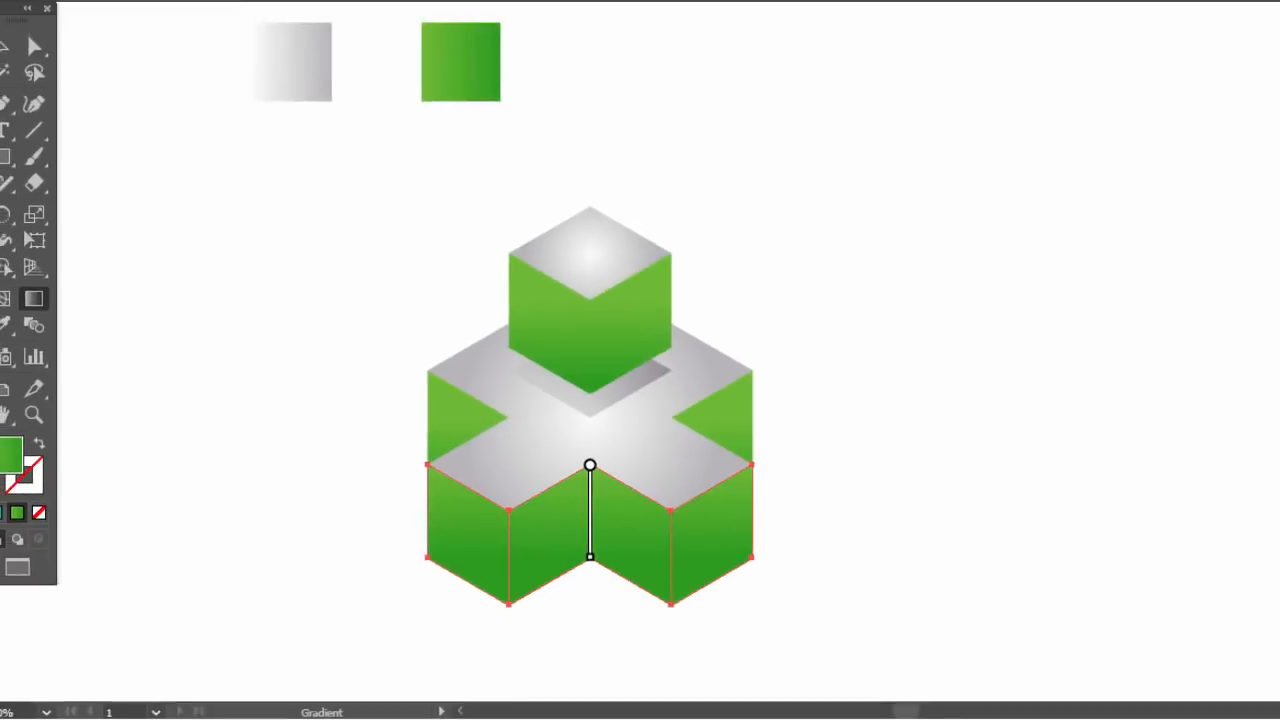
left_click(22, 106)
left_click(213, 244)
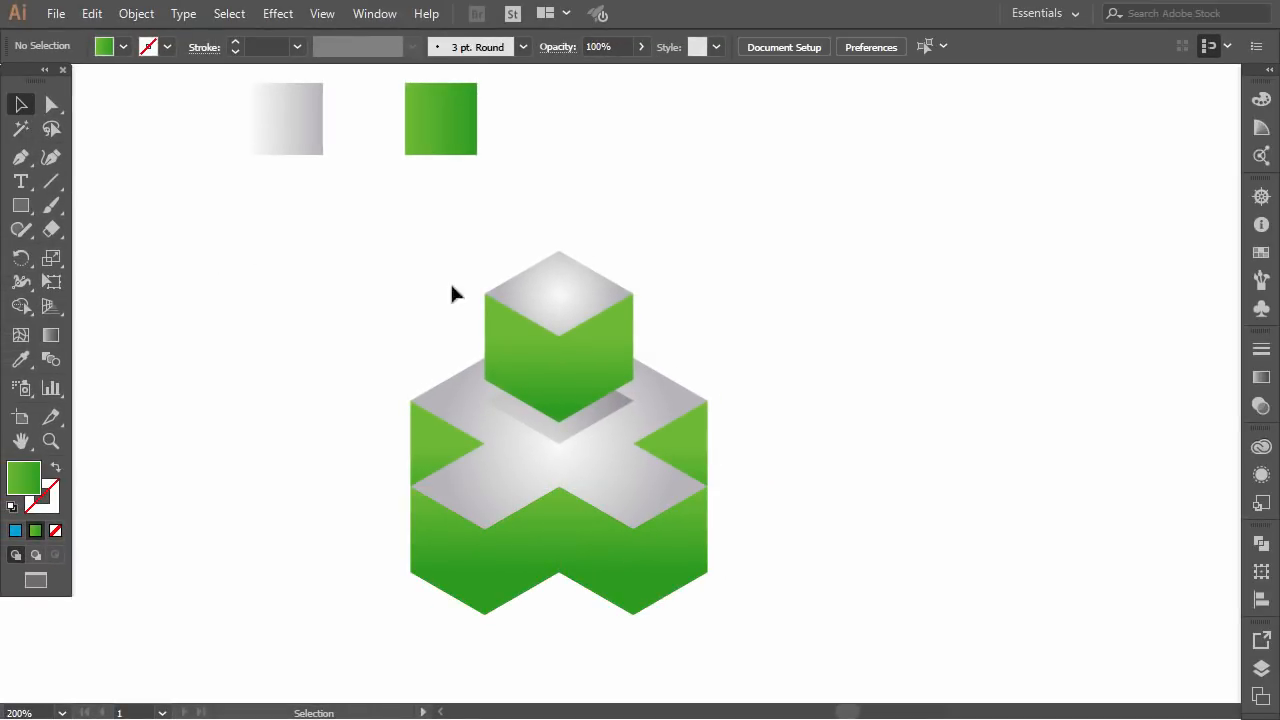
Step: Copy the floating cube's left side face and paste the duplicate in place
left_click(544, 364)
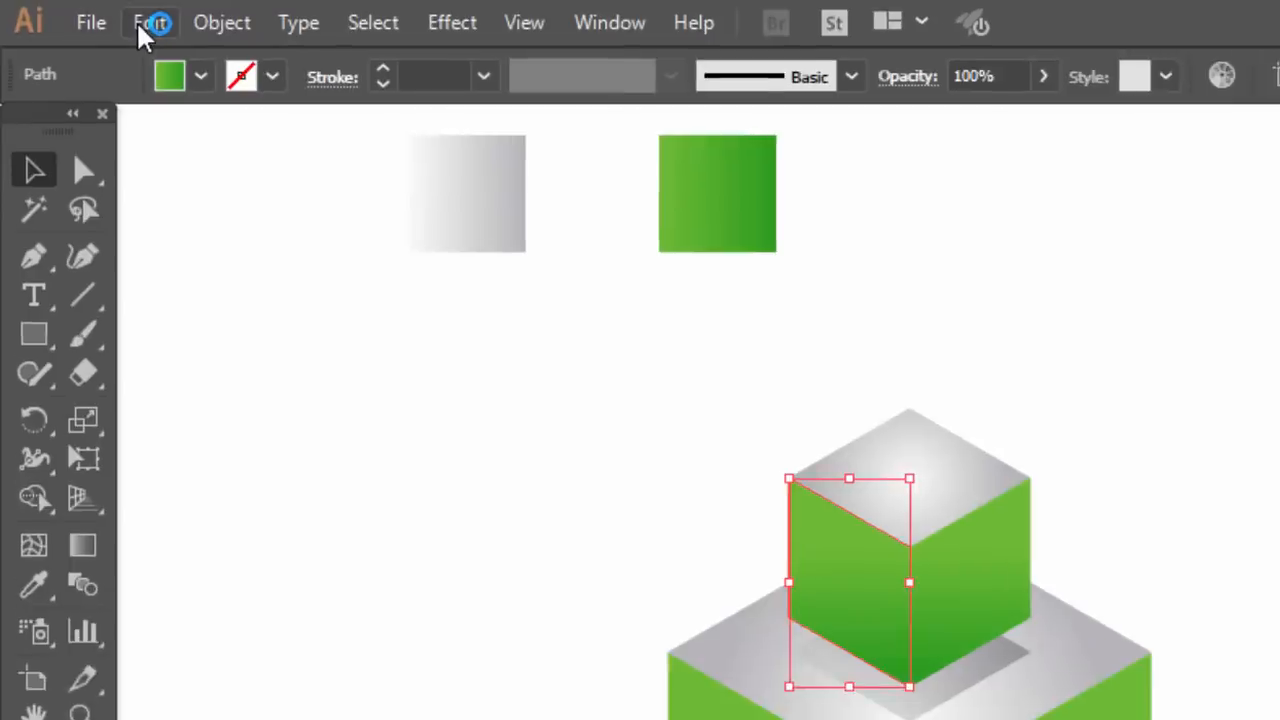
left_click(91, 13)
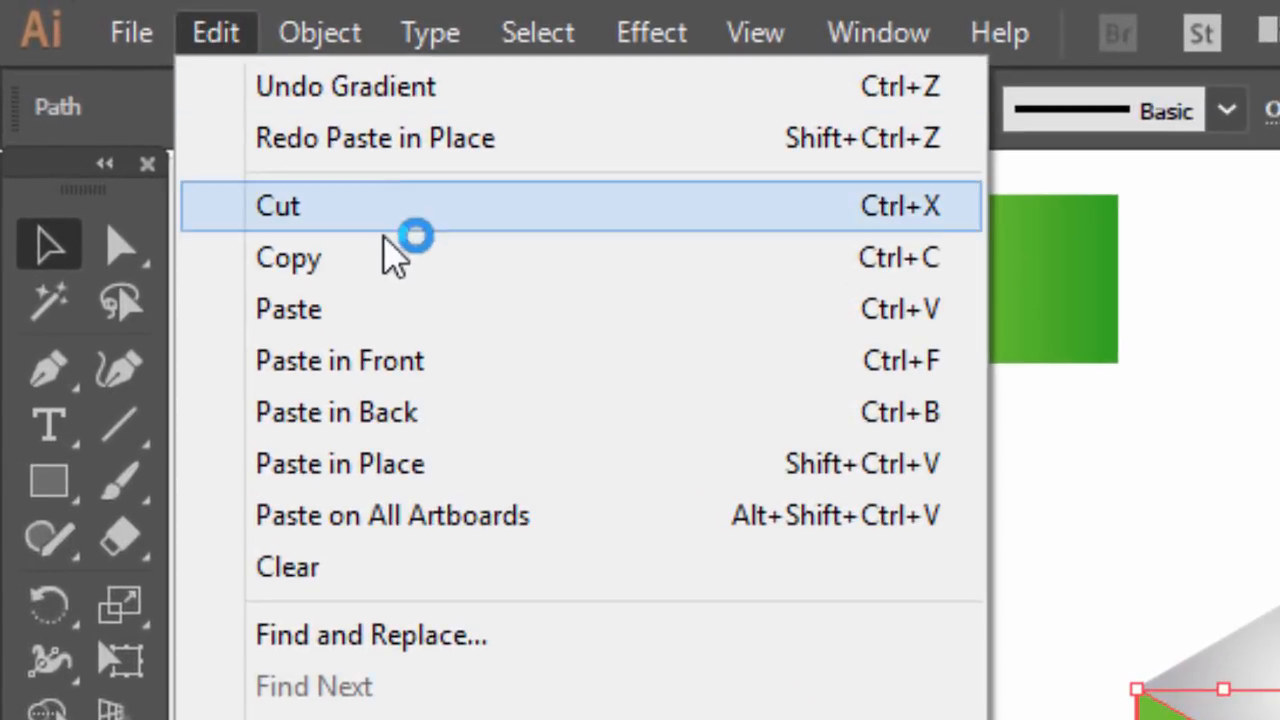
left_click(390, 262)
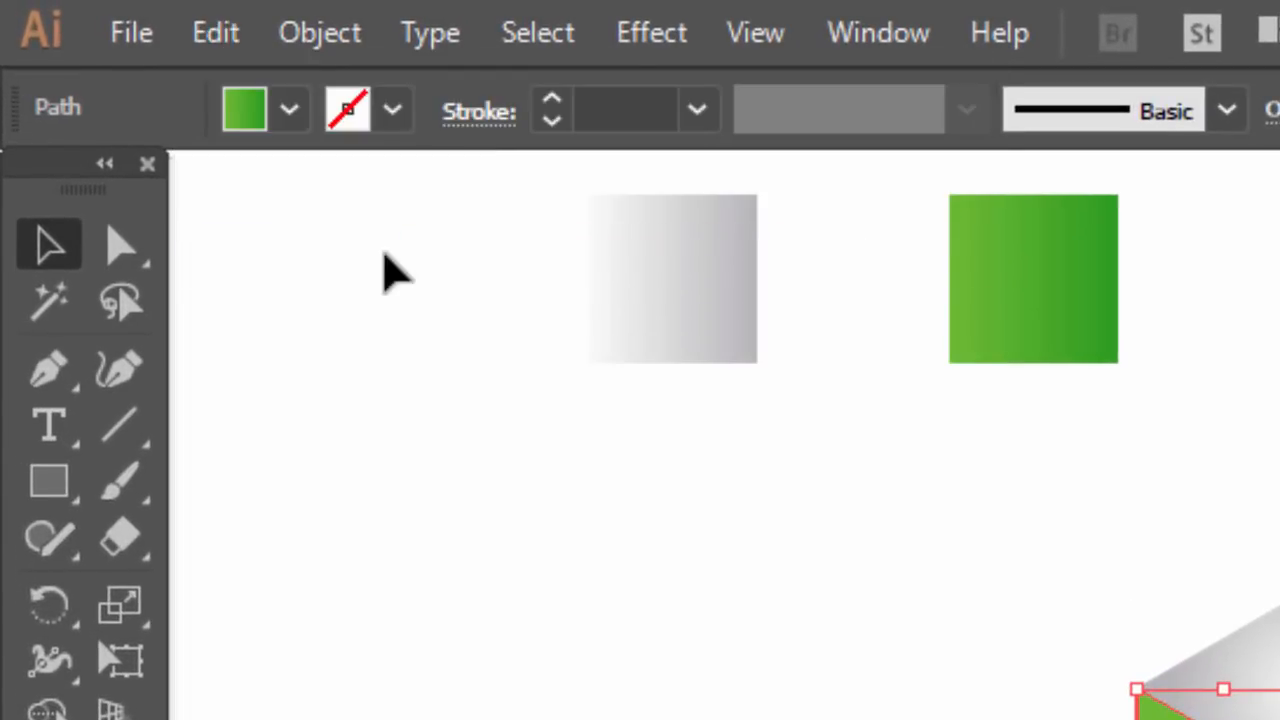
left_click(700, 240)
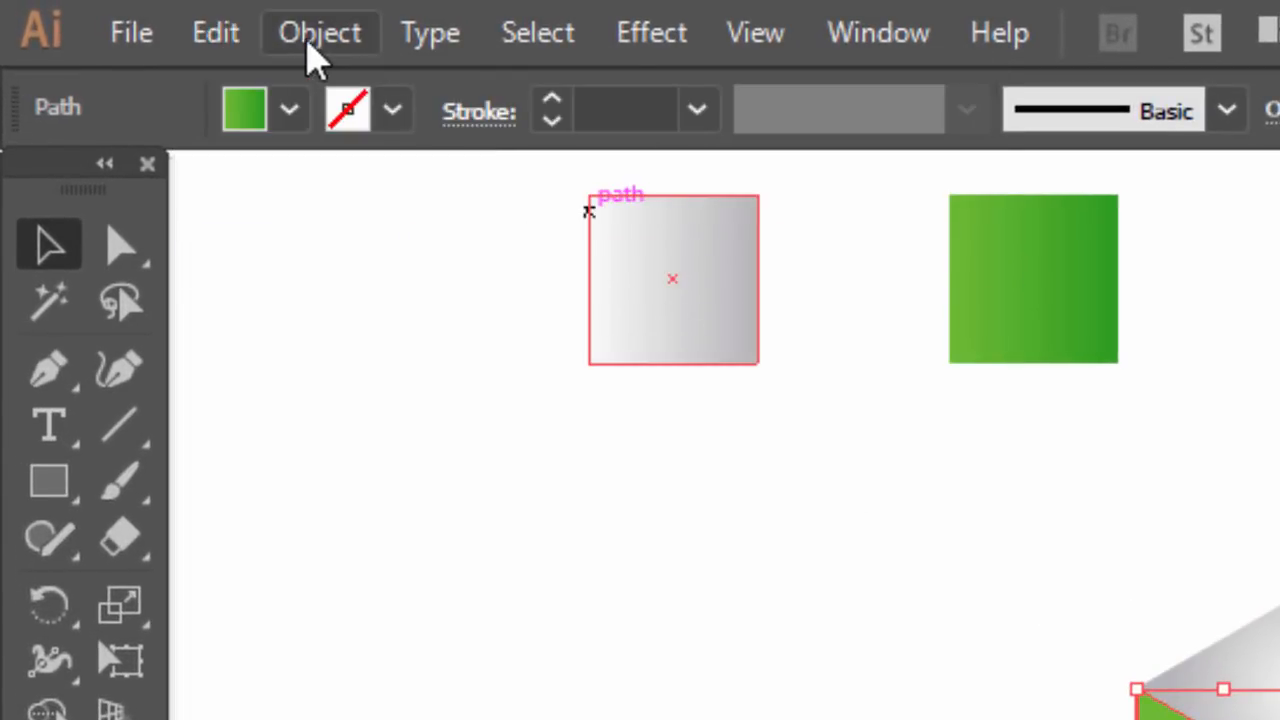
left_click(216, 33)
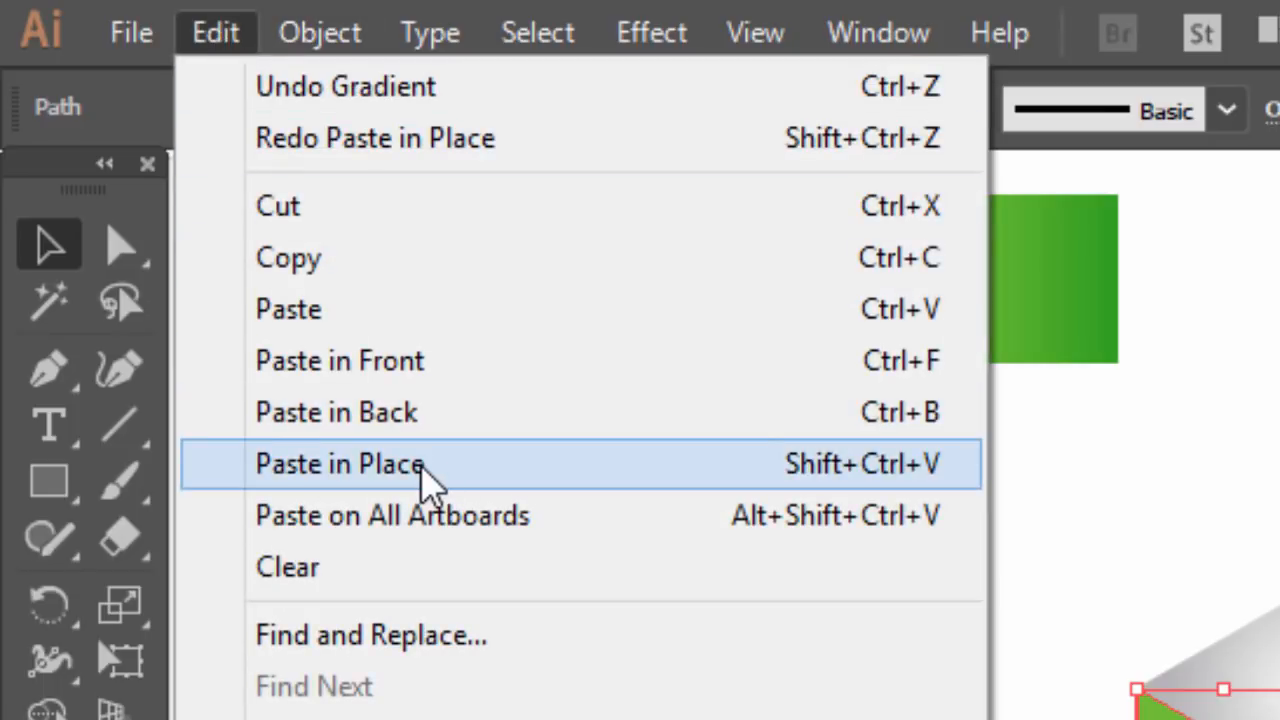
left_click(425, 466)
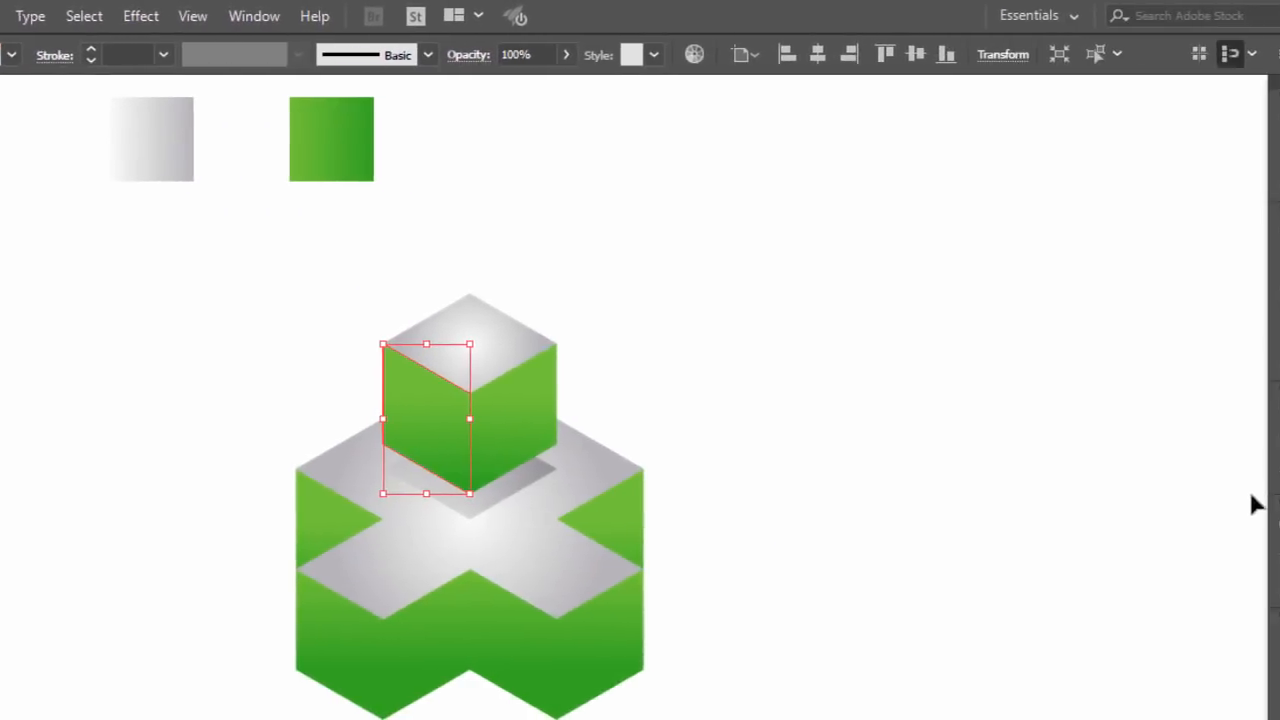
Step: Set the duplicated left face of the floating cube to Multiply blending with 50% opacity
left_click(1221, 477)
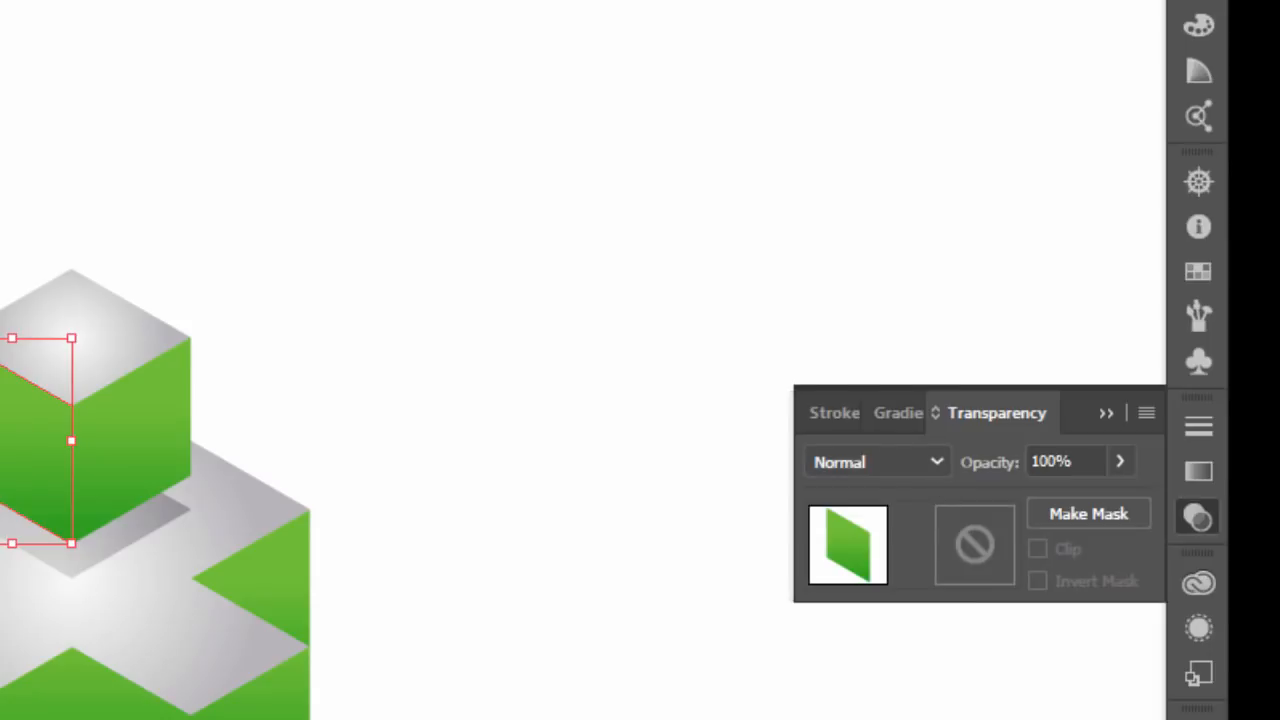
left_click(932, 463)
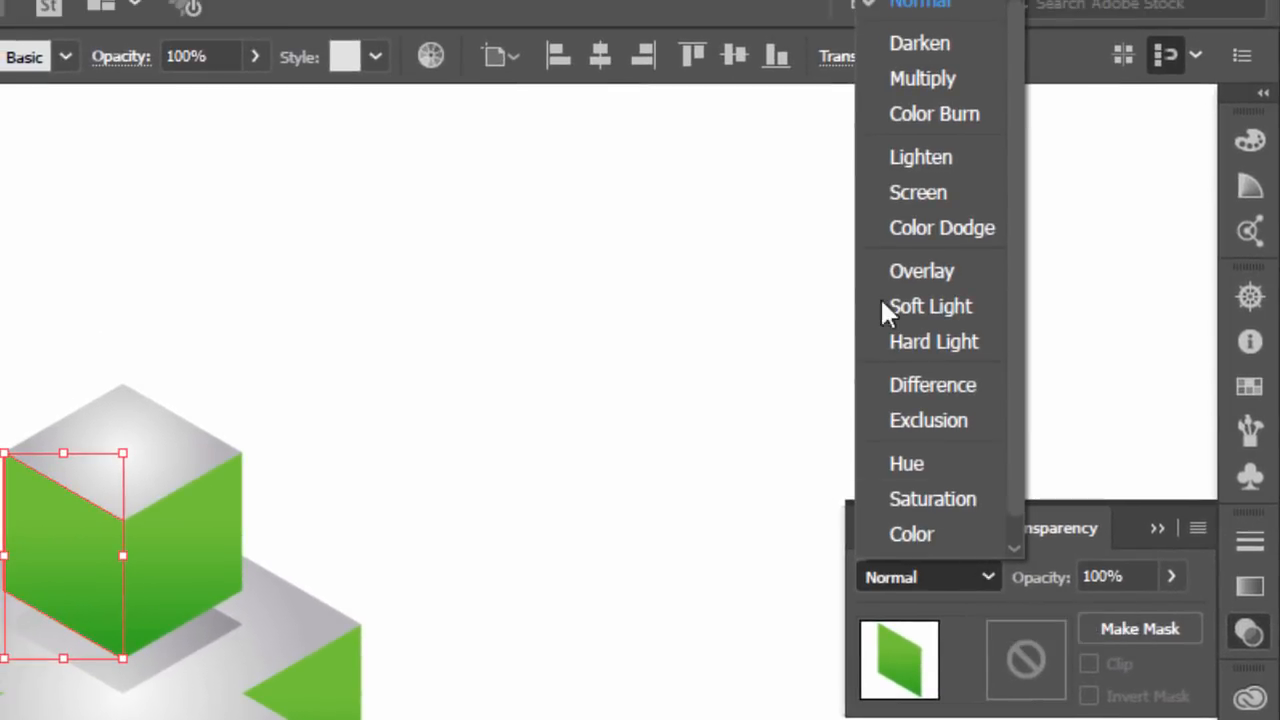
left_click(914, 78)
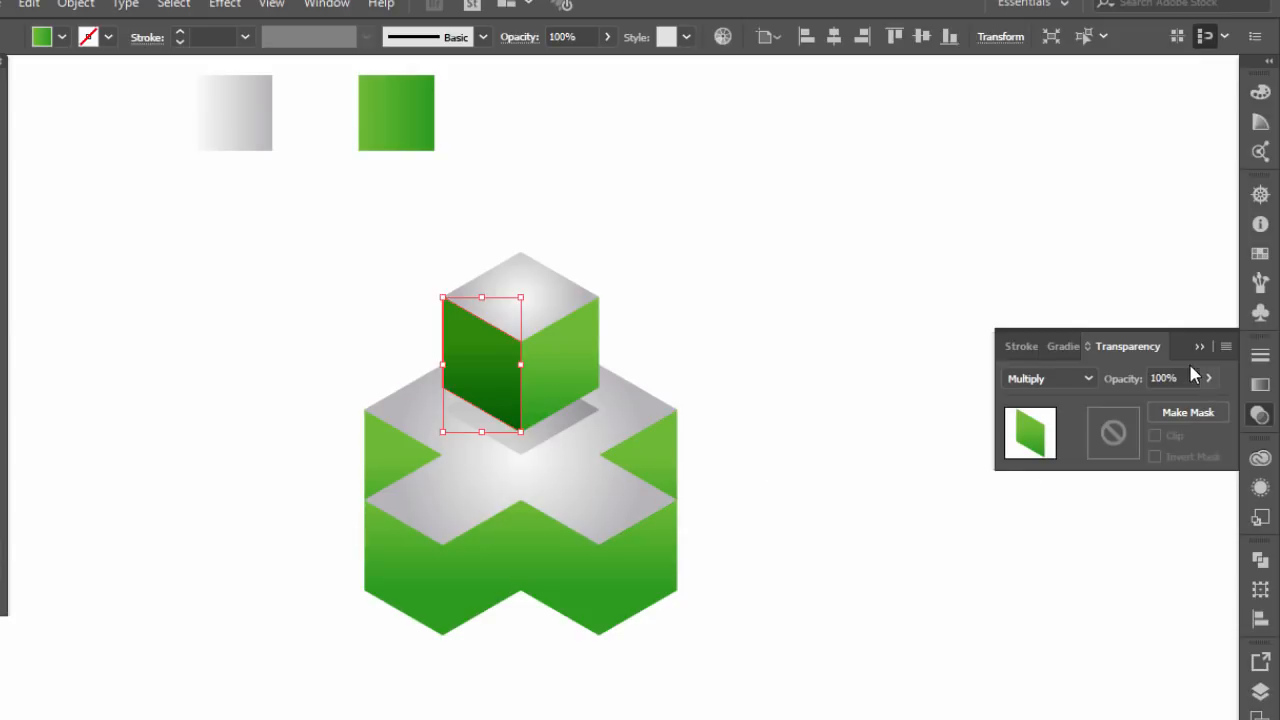
left_click(1163, 378)
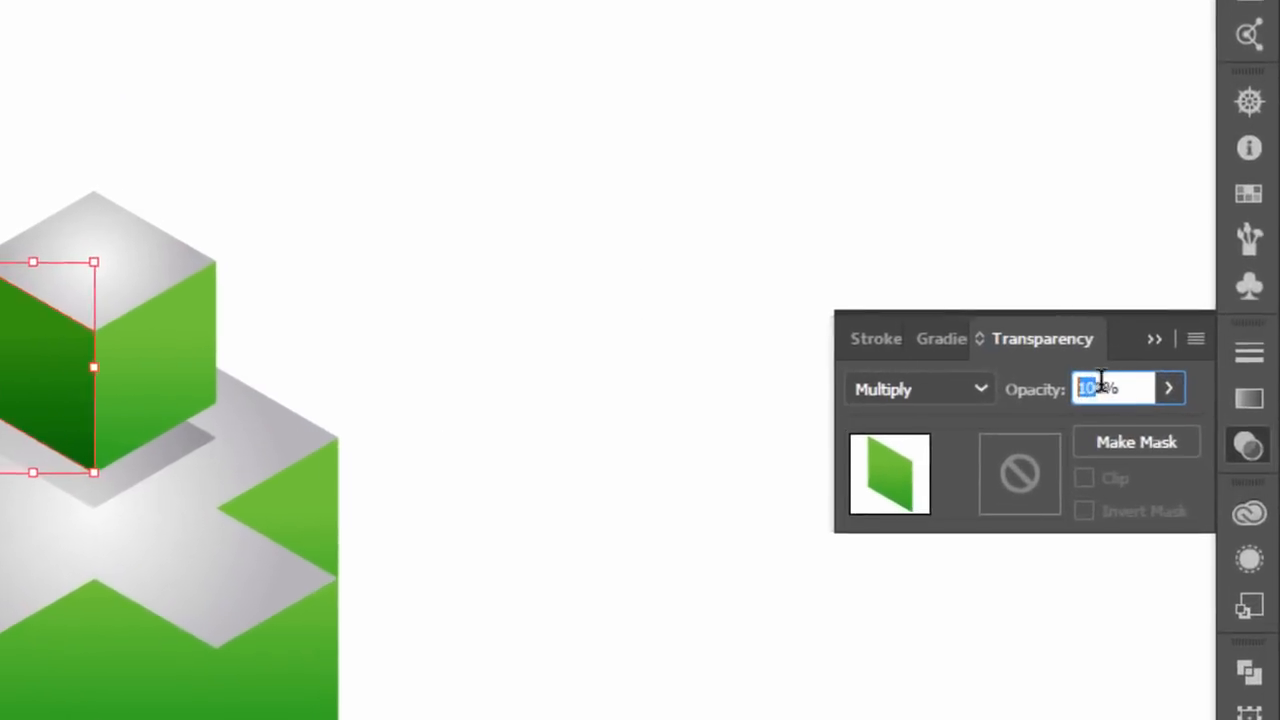
type("50")
key("Return")
left_click(1138, 337)
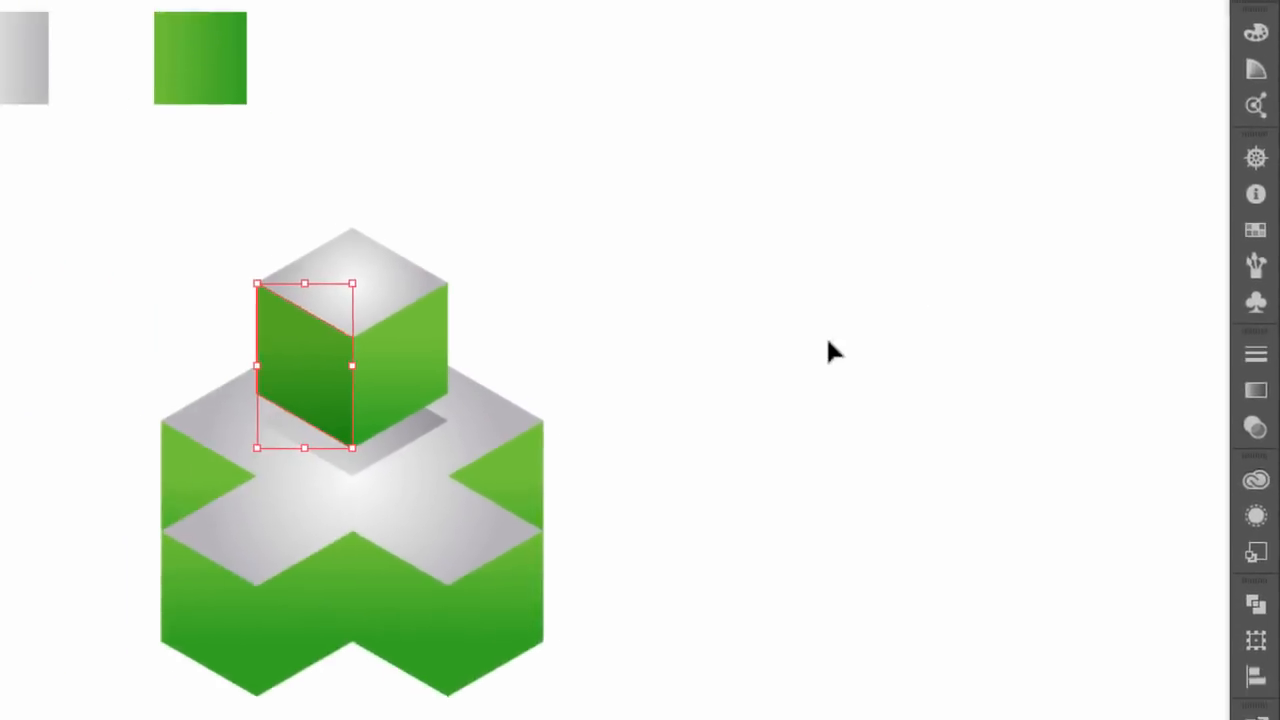
left_click(520, 530)
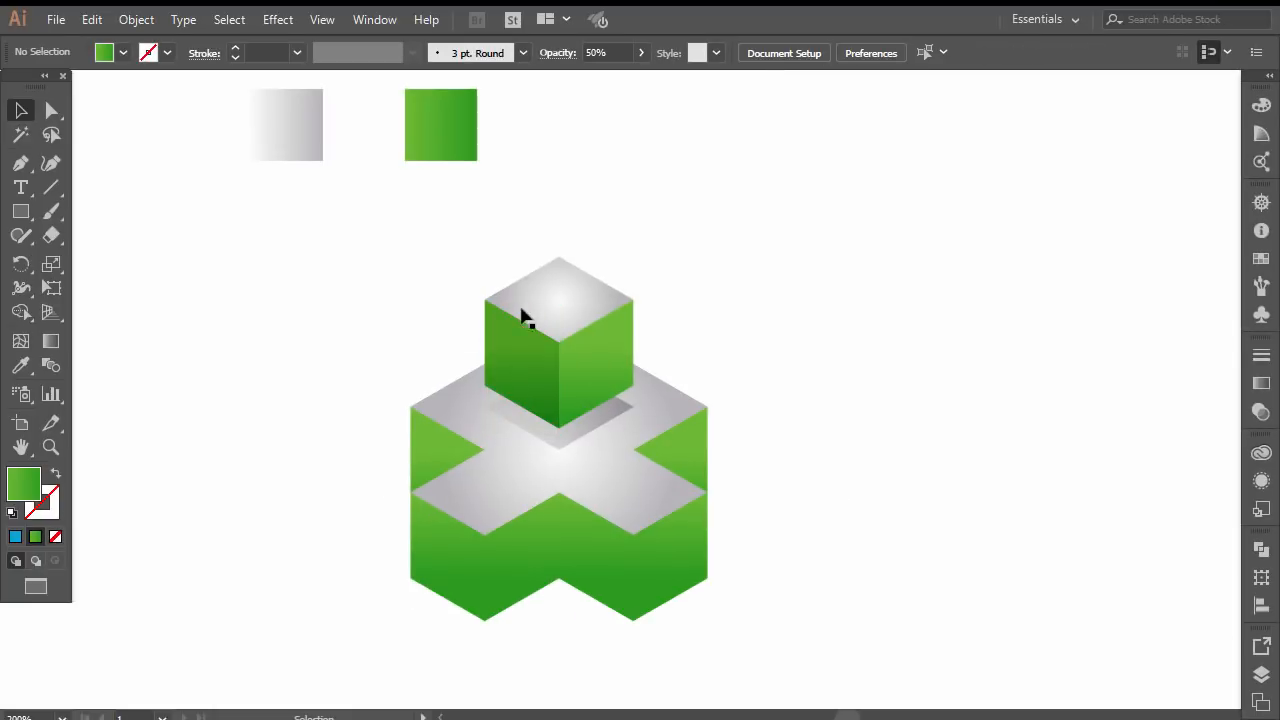
Step: Paste a copy of the cross's rear left side face in front and give it the cube's Multiply shading with the Eyedropper
left_click(590, 586)
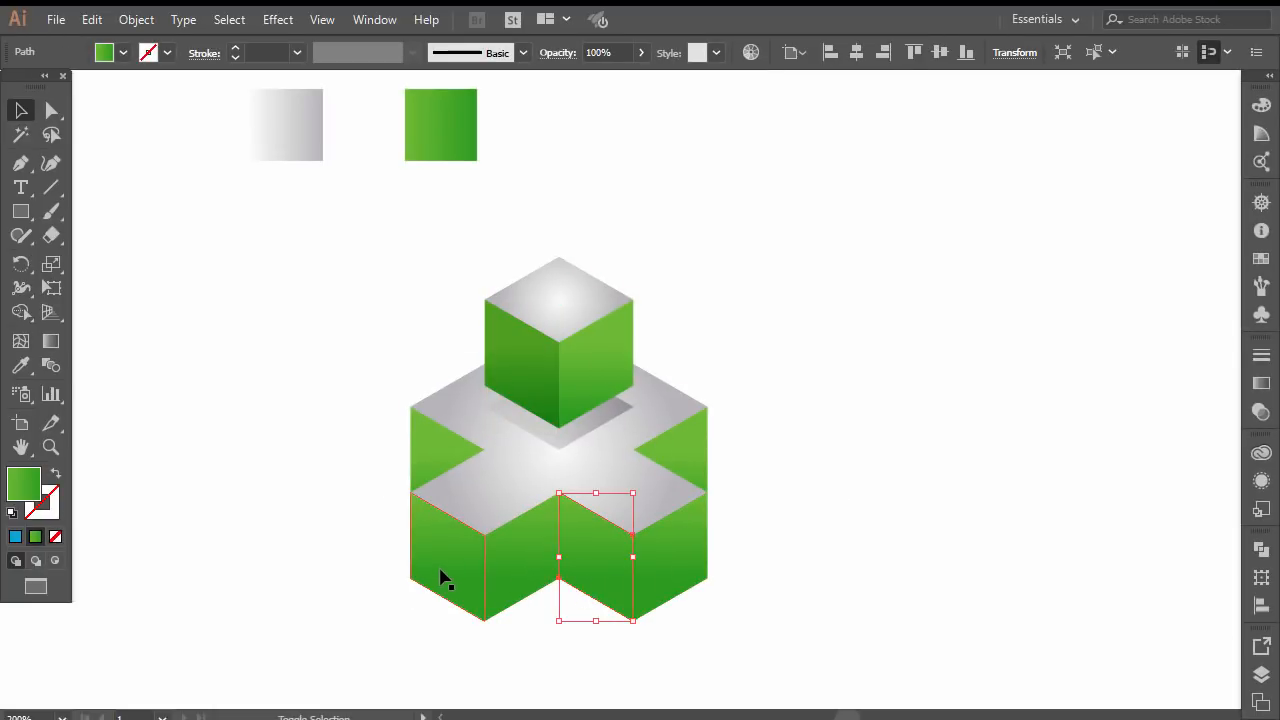
left_click(443, 578, "shift")
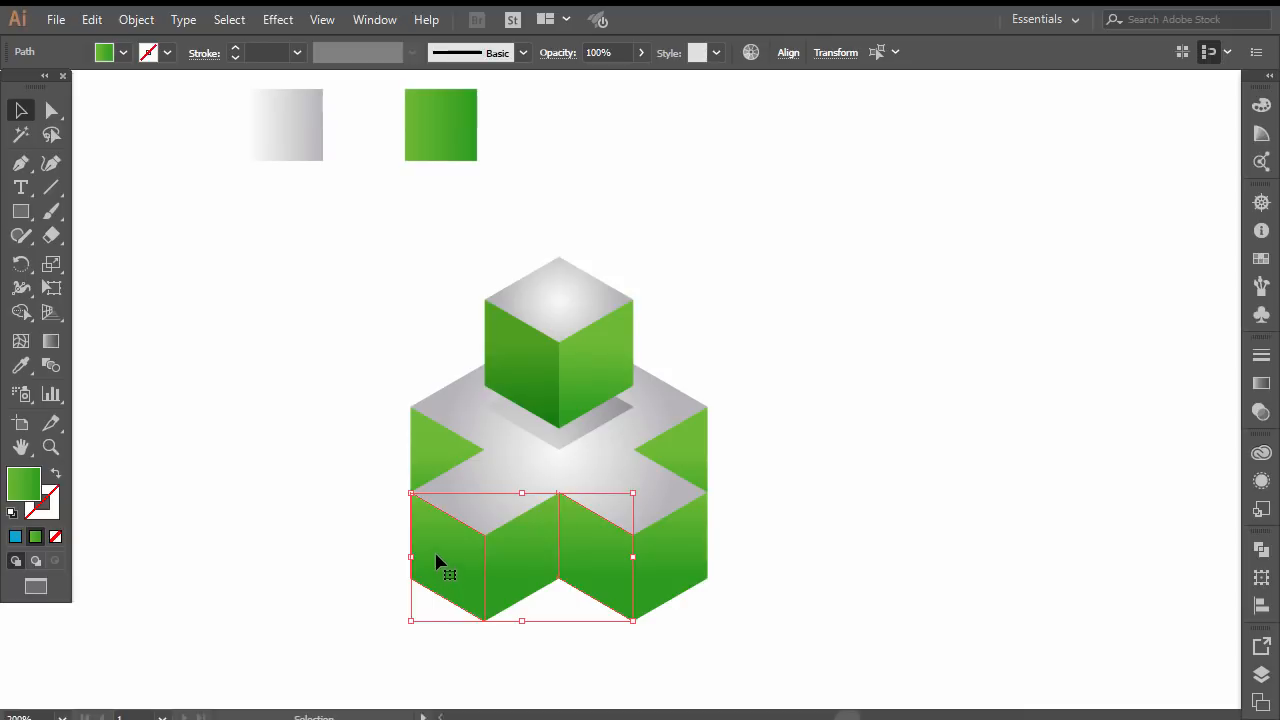
left_click(437, 451)
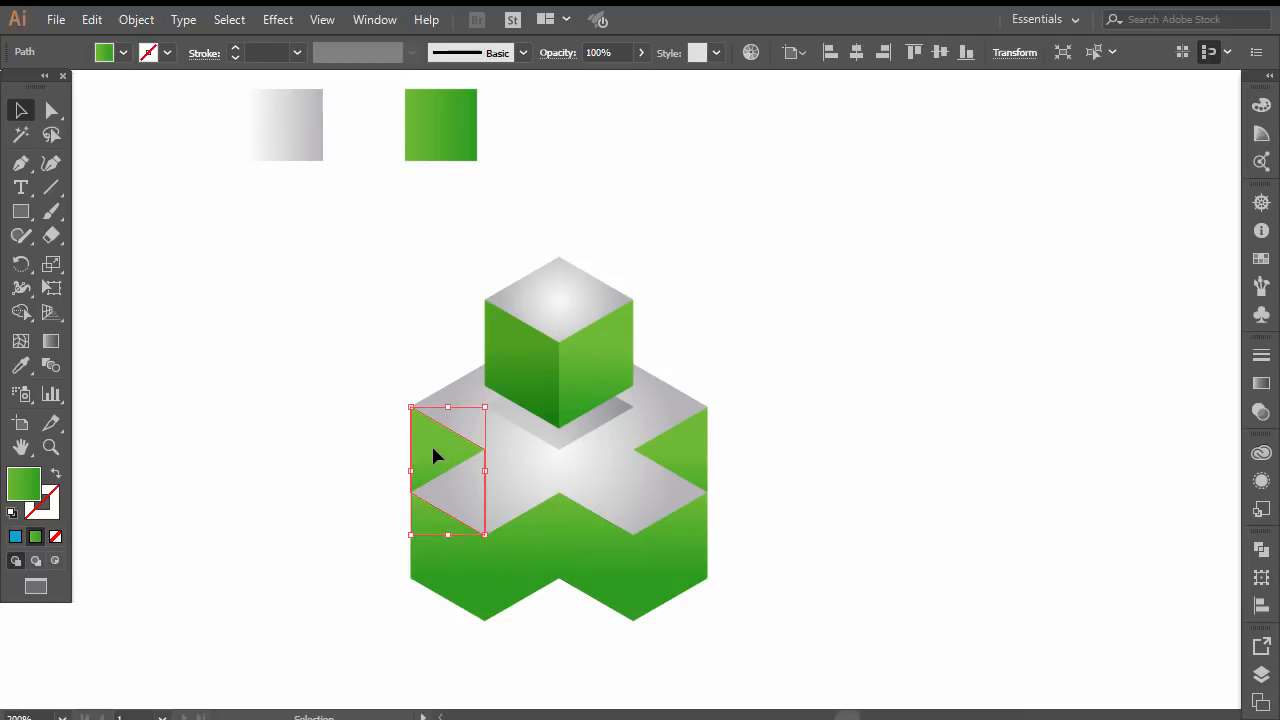
left_click(91, 19)
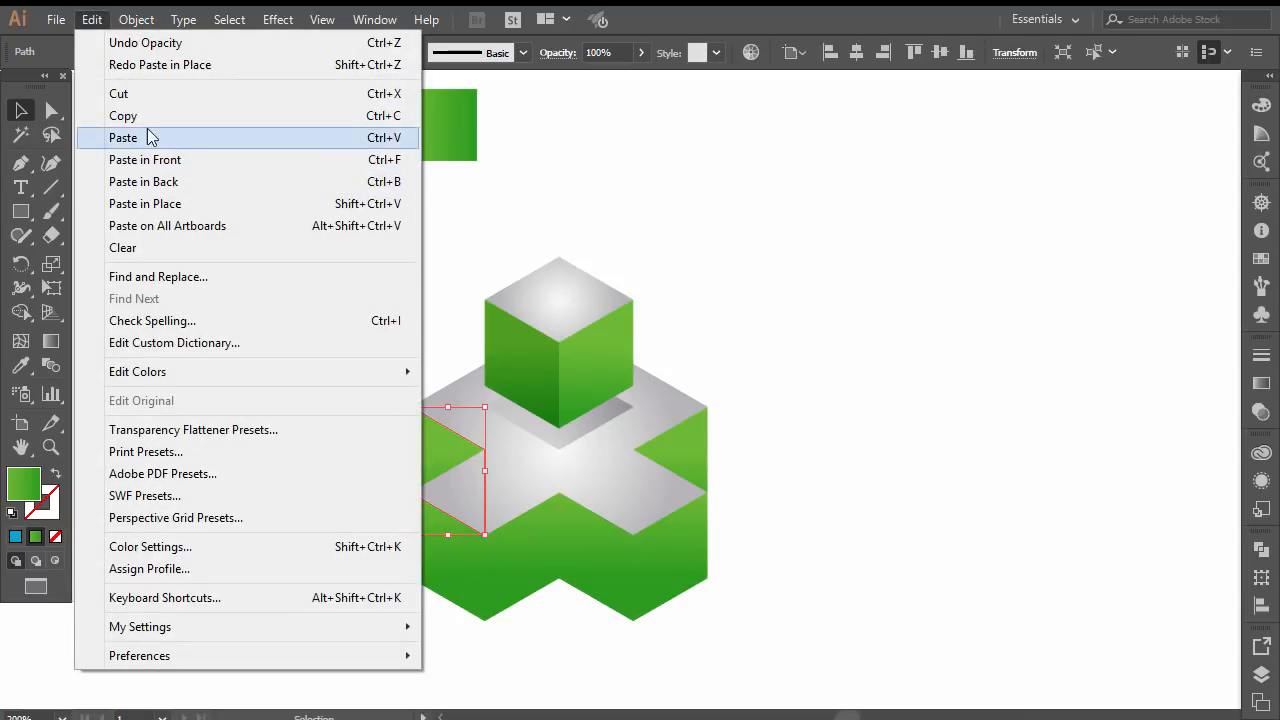
left_click(125, 115)
left_click(91, 19)
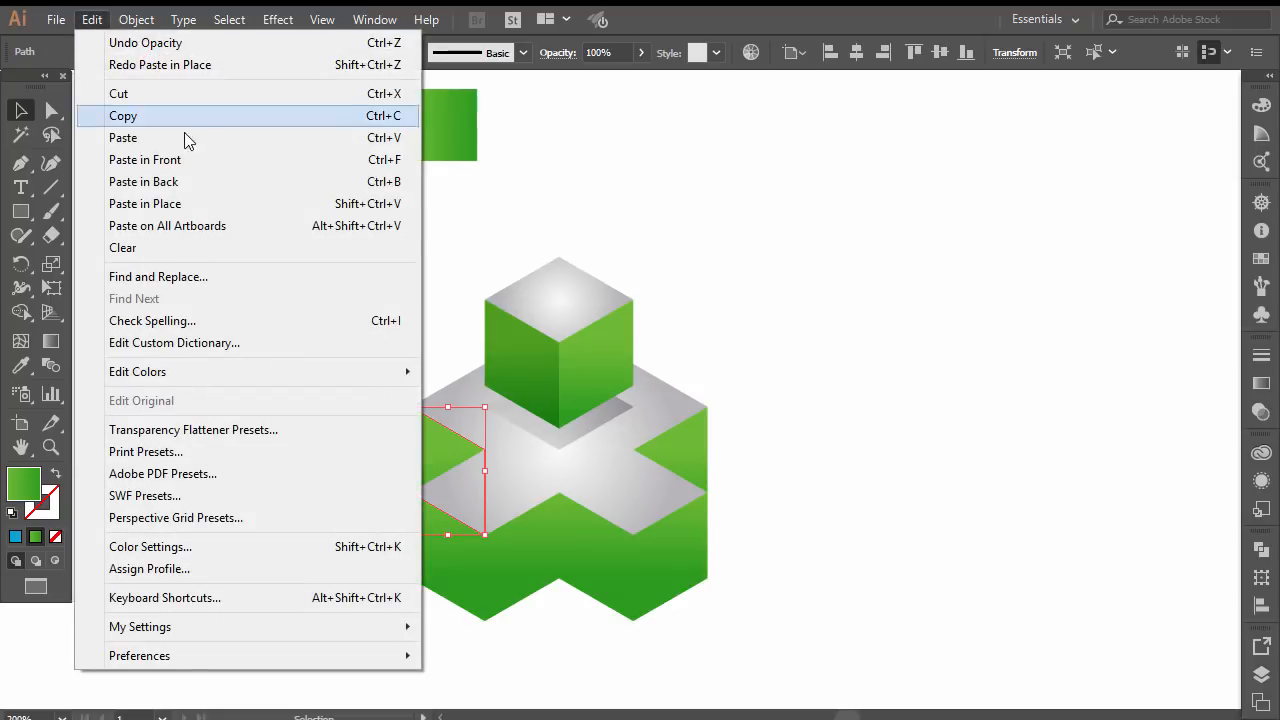
left_click(184, 163)
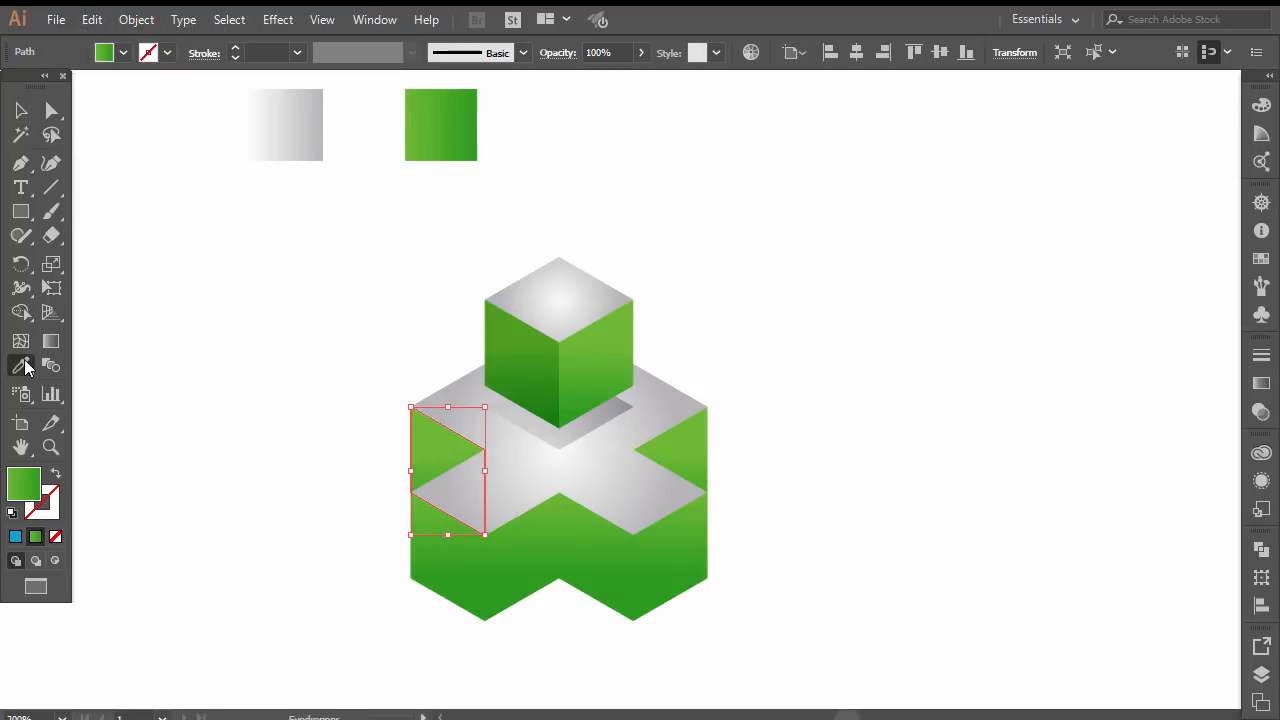
left_click(508, 352)
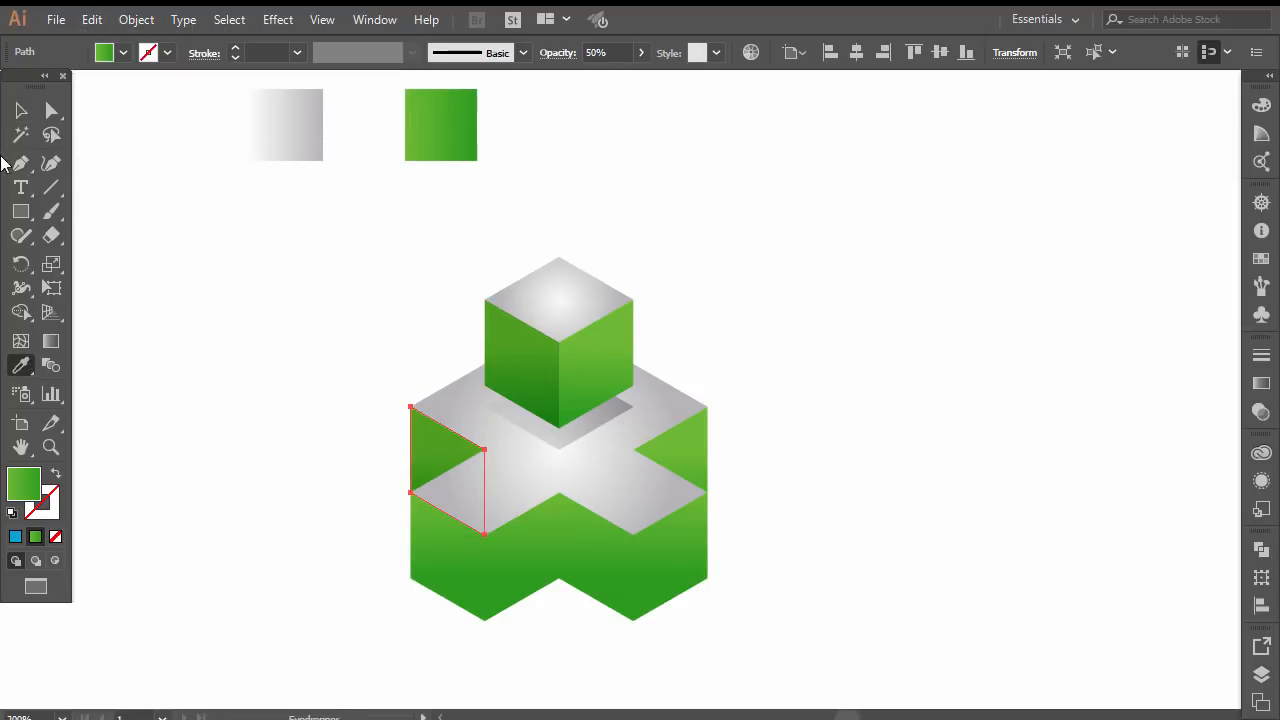
left_click(21, 110)
left_click(228, 298)
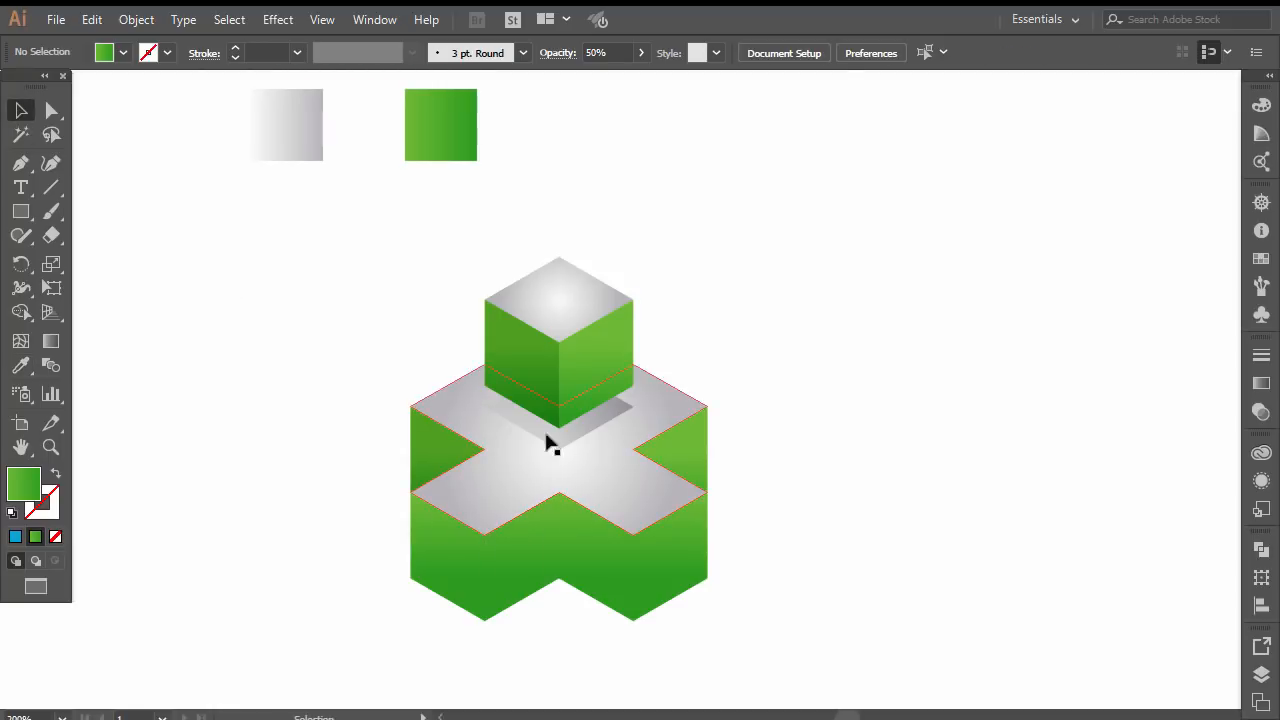
Step: Paste copies of the cross's two left-facing front faces in front and sample the floating cube's dark left face onto them
left_click(453, 569)
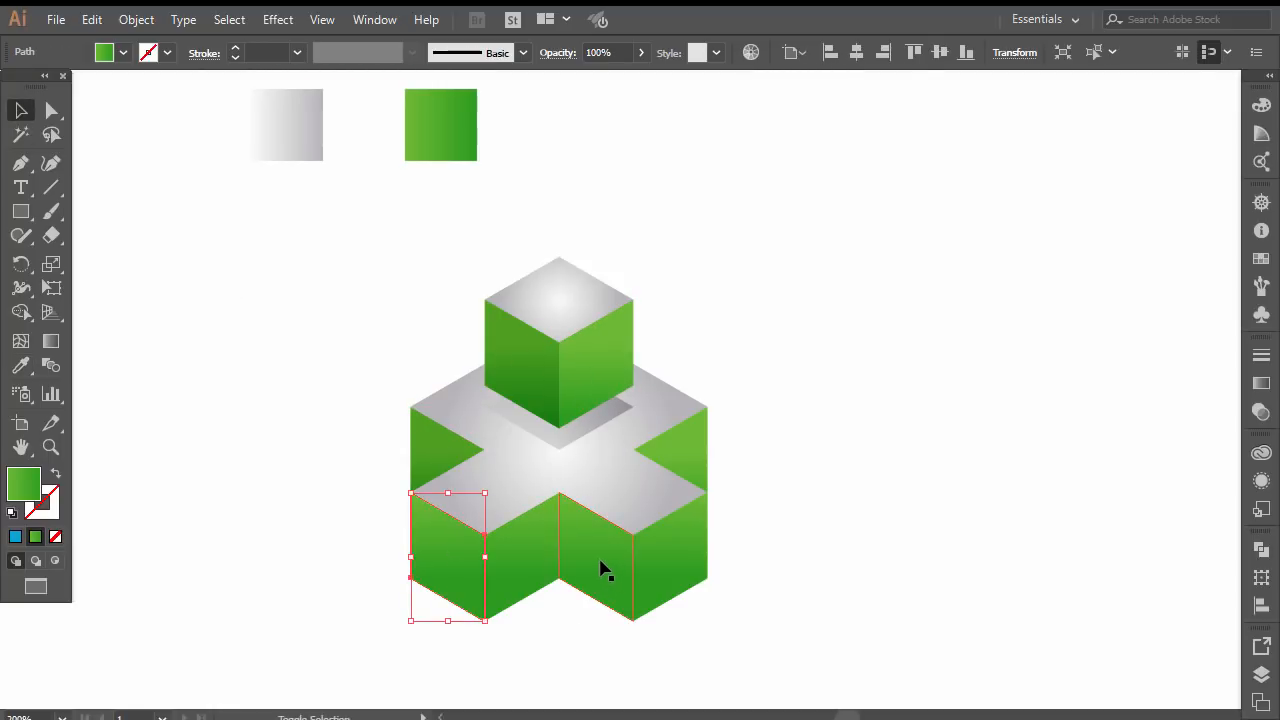
left_click(600, 570, "shift")
left_click(93, 20)
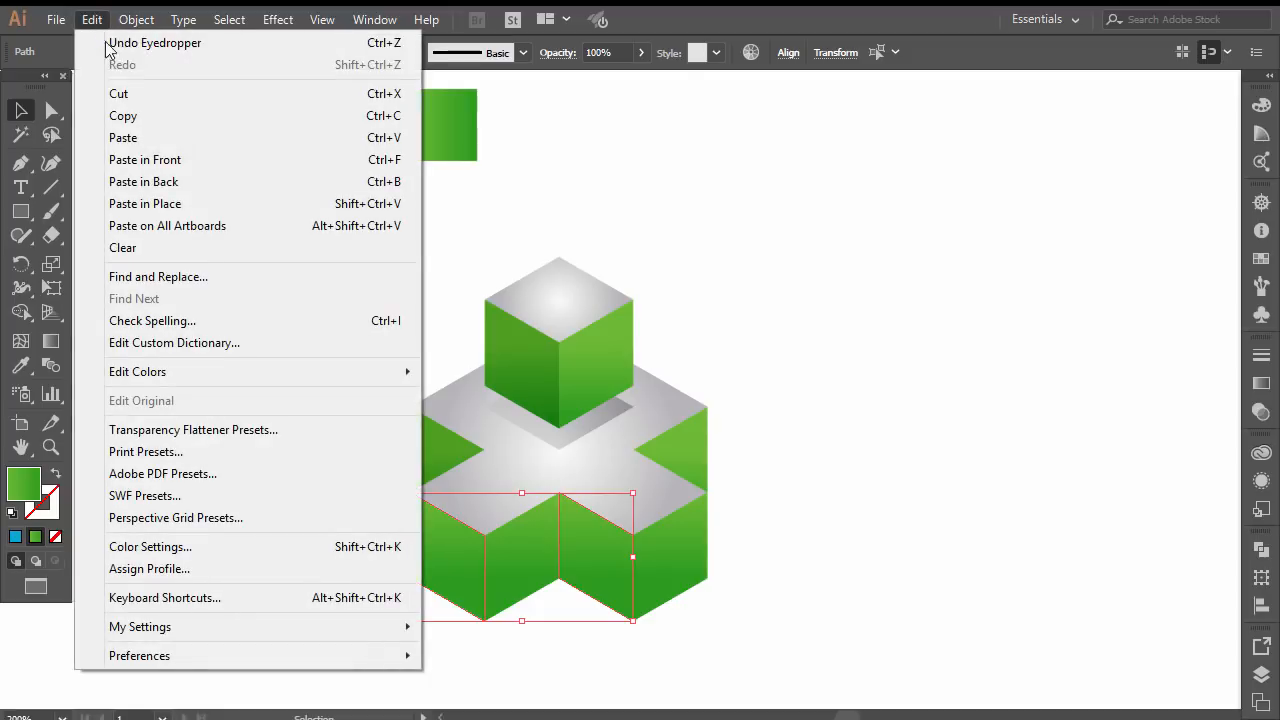
left_click(150, 117)
left_click(97, 22)
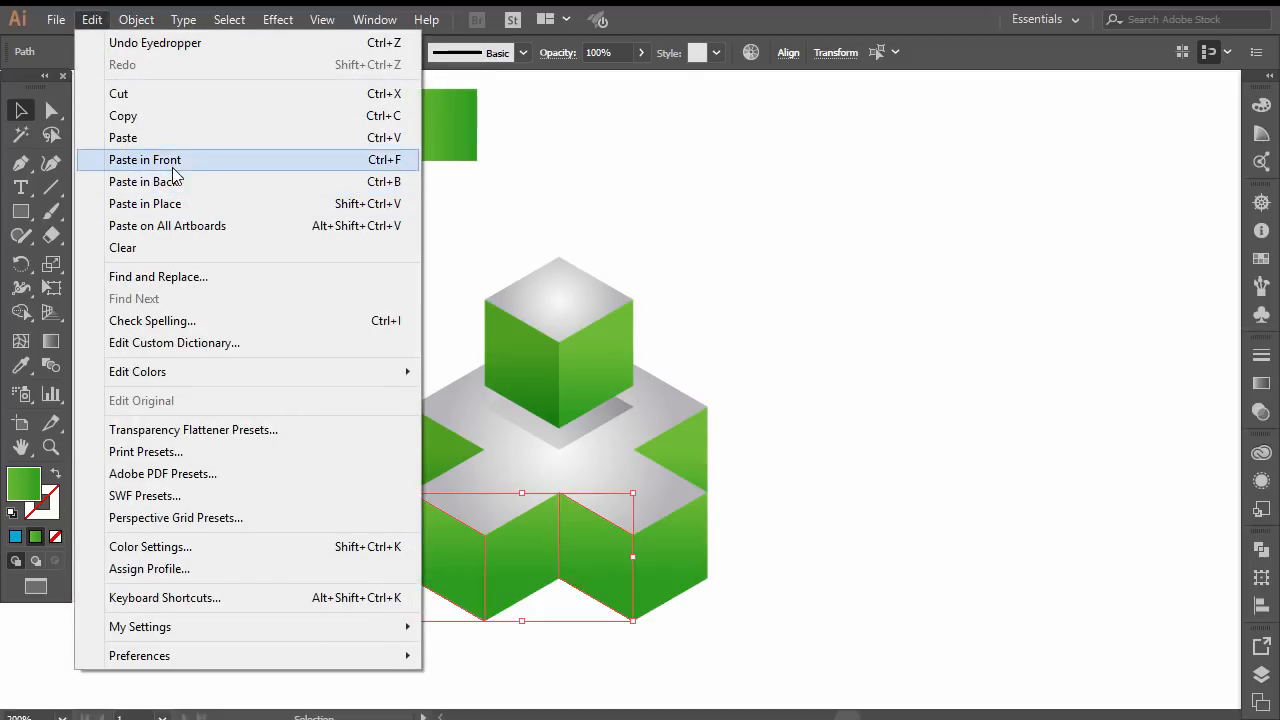
left_click(173, 165)
left_click(18, 368)
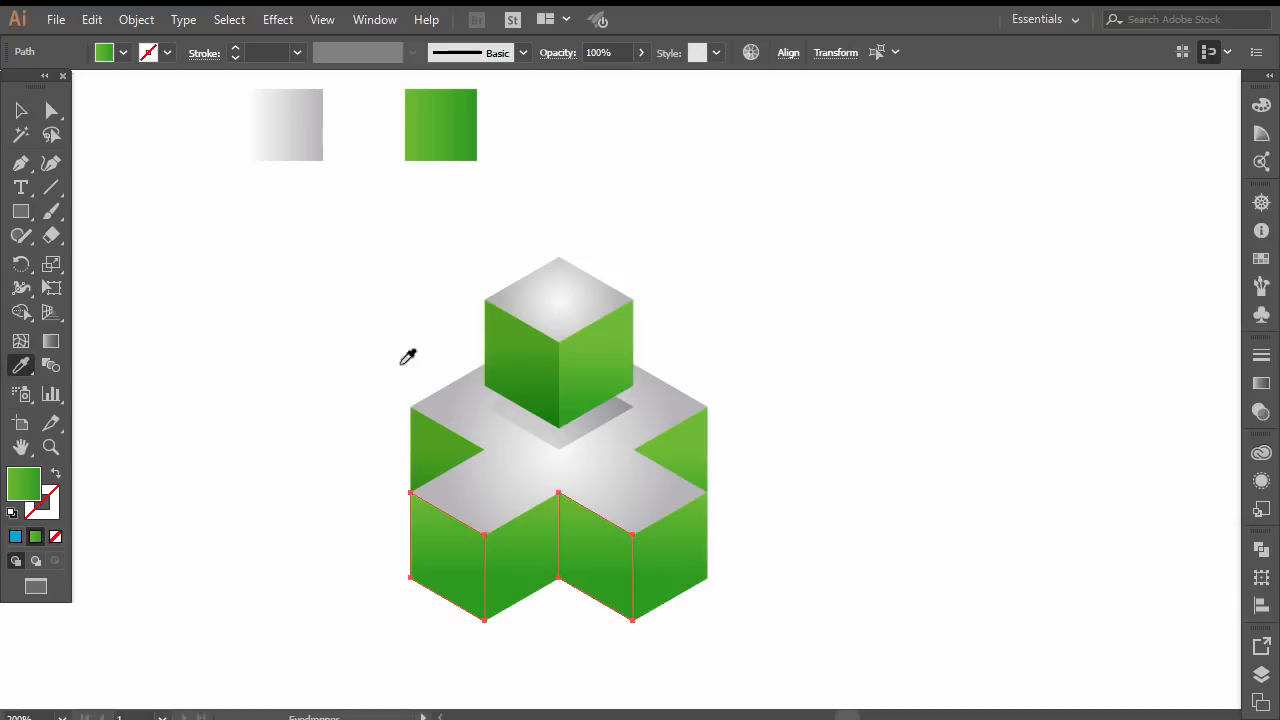
left_click(521, 347)
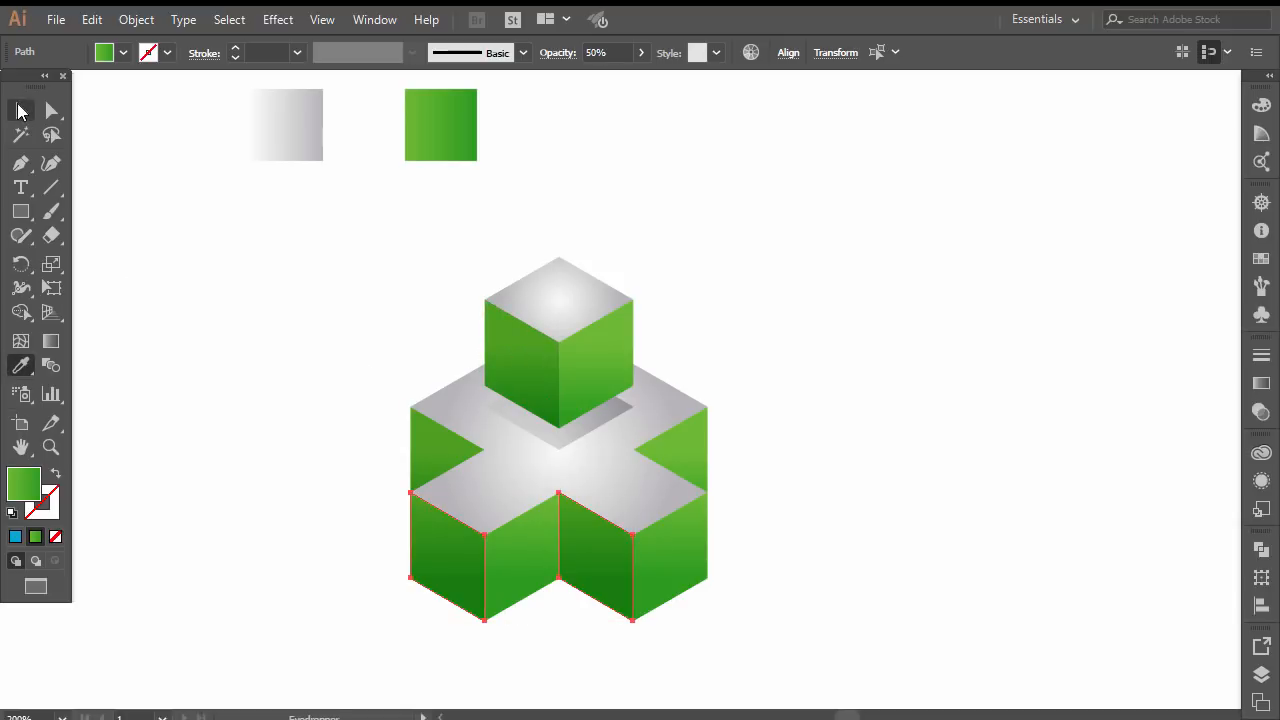
left_click(21, 110)
left_click(269, 457)
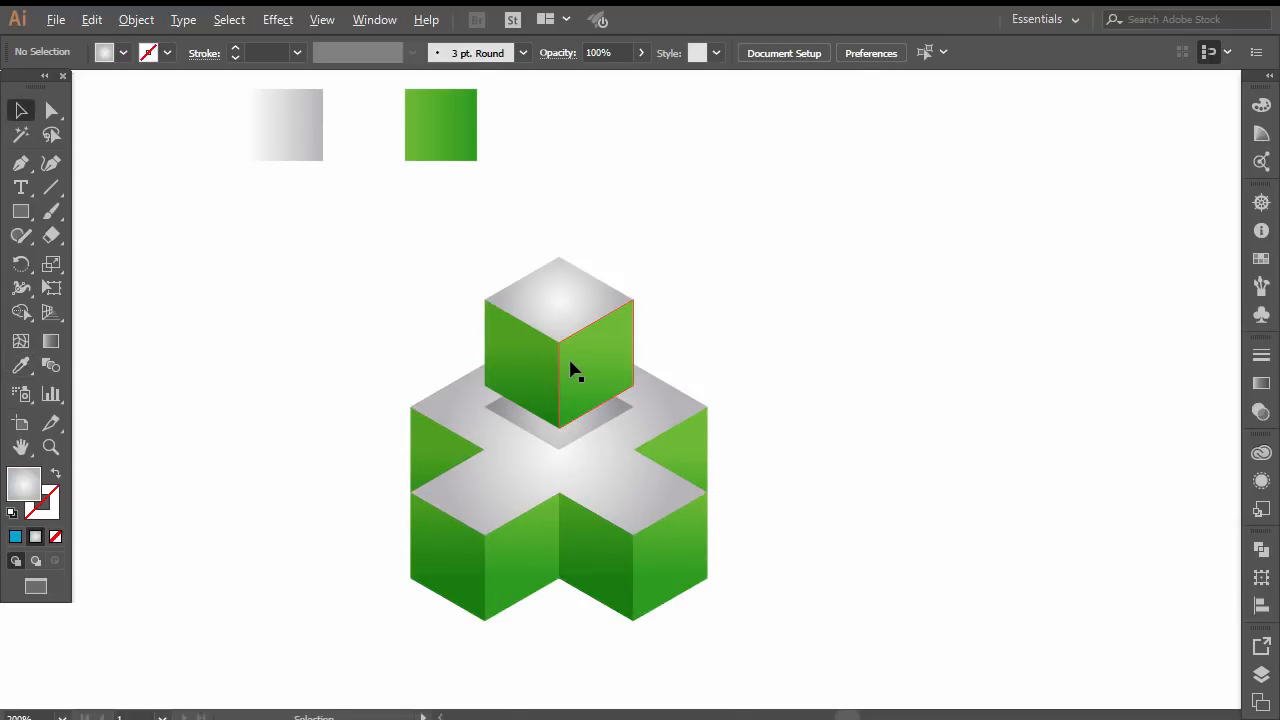
Step: Draw a straight vertical line with the Pen tool along the floating cube's front corner edge
scroll(575, 372, "up", 1, "alt")
scroll(520, 403, "down", 2)
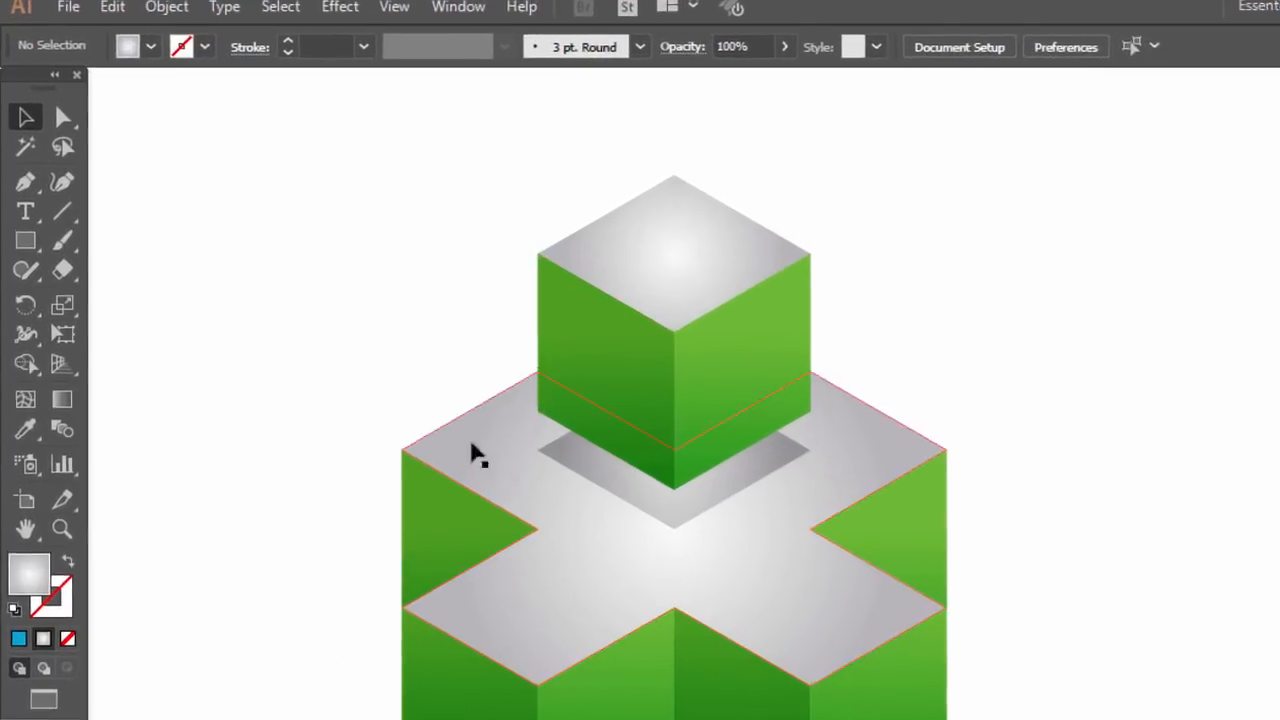
left_click(25, 181)
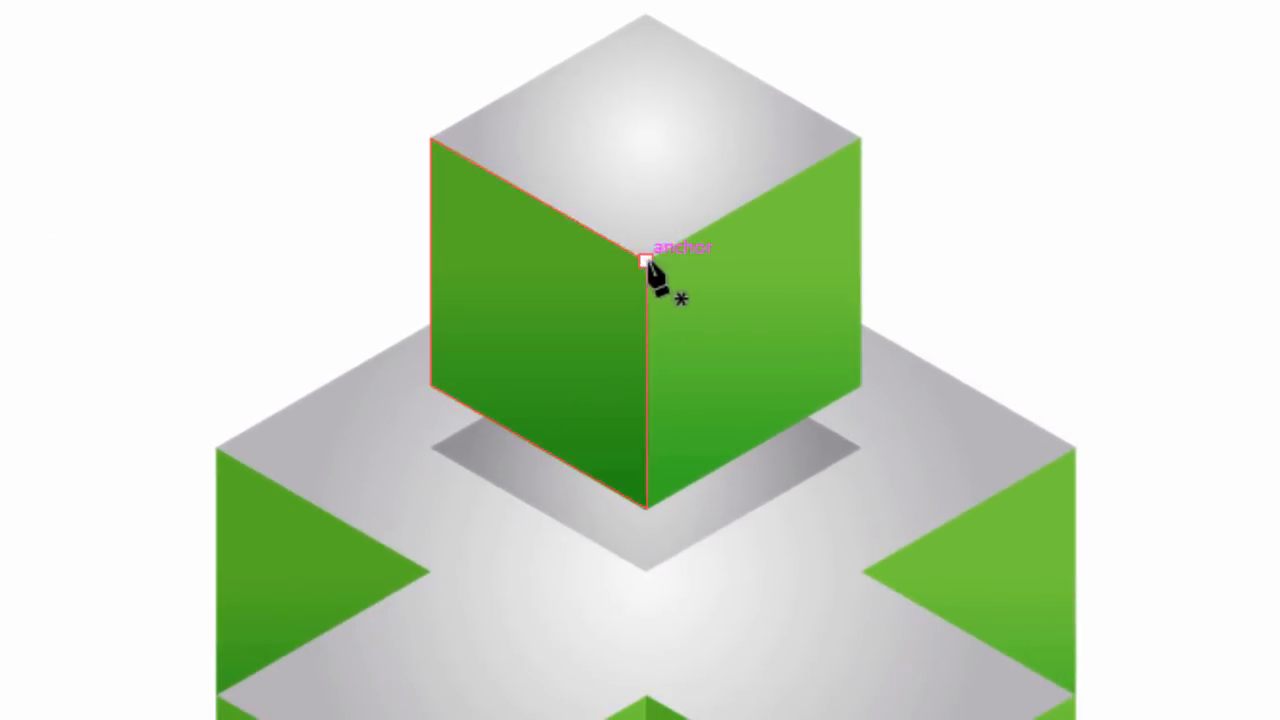
left_click(840, 360)
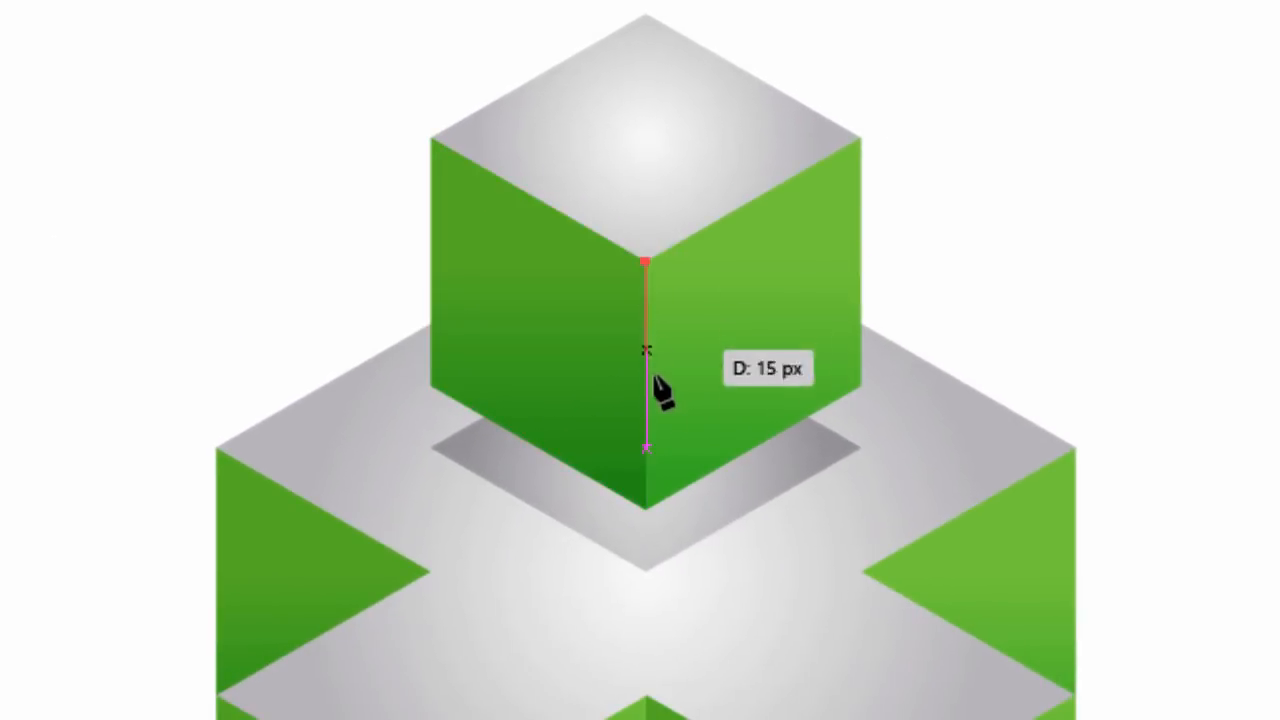
left_click(645, 507)
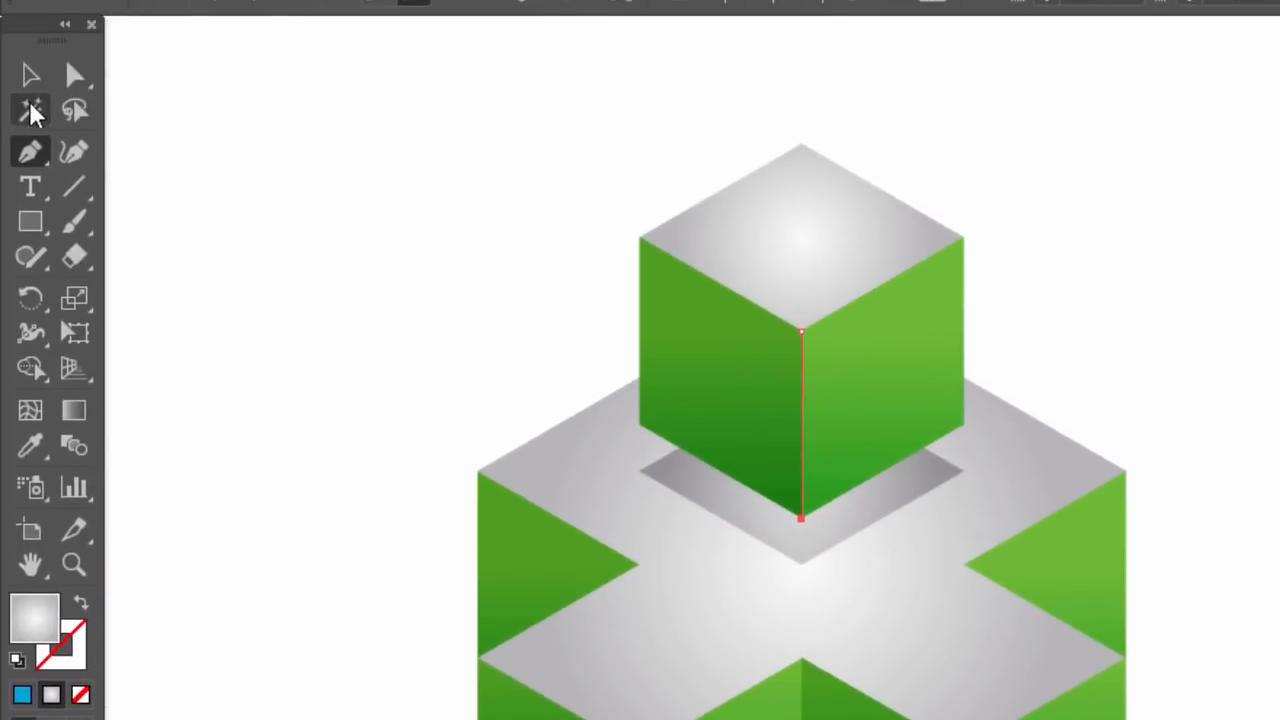
left_click(28, 143)
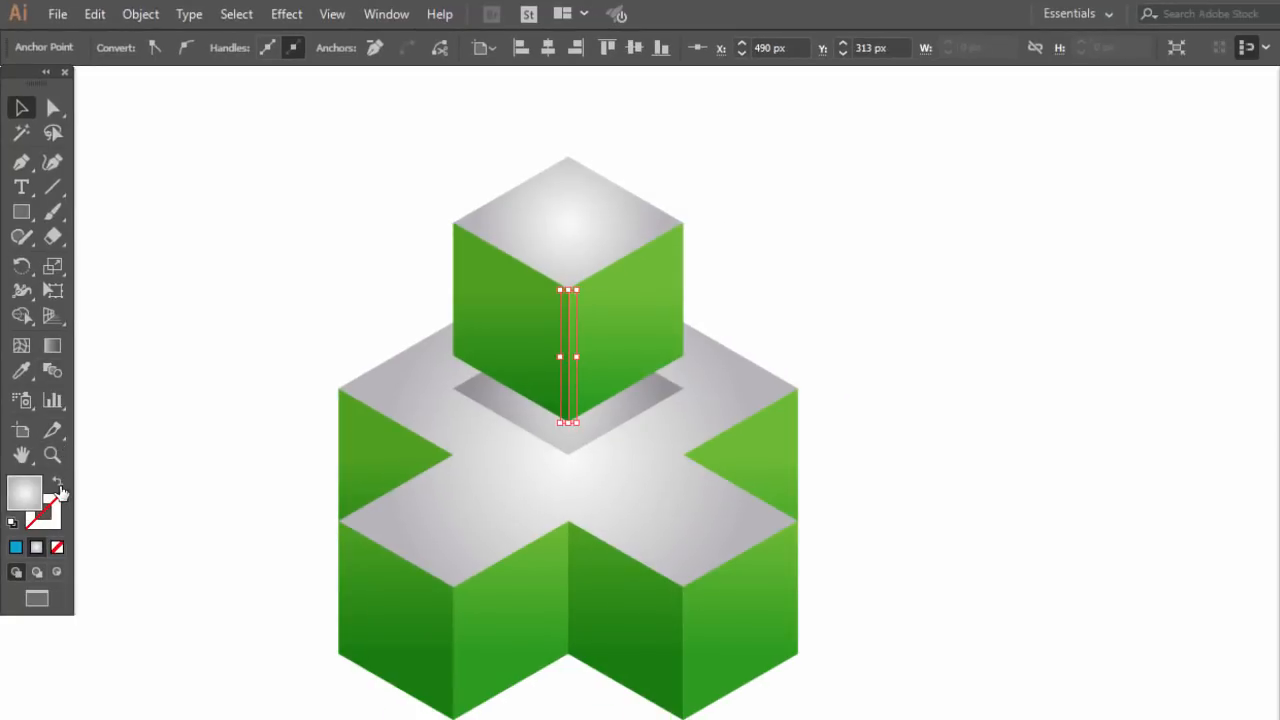
Step: Give the line on the cube's front edge no fill and a solid white stroke
left_click(57, 487)
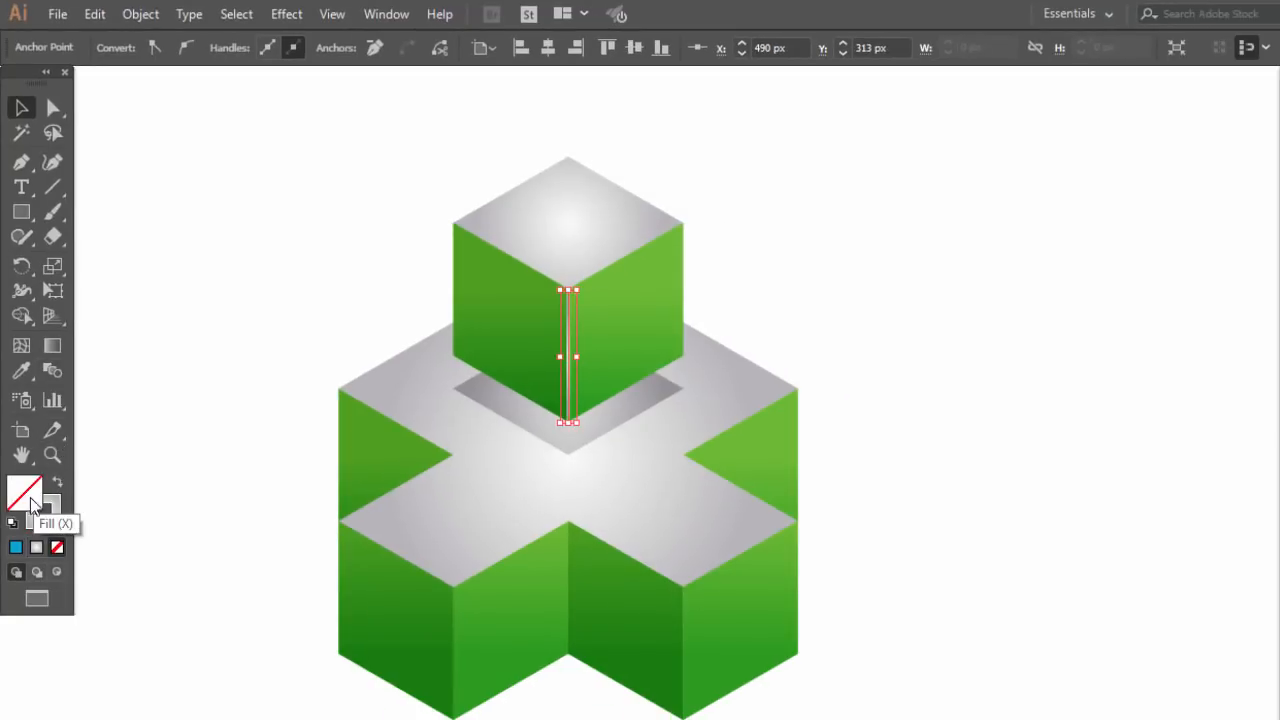
double_click(52, 515)
left_click_drag(549, 371, 531, 234)
left_click(1141, 250)
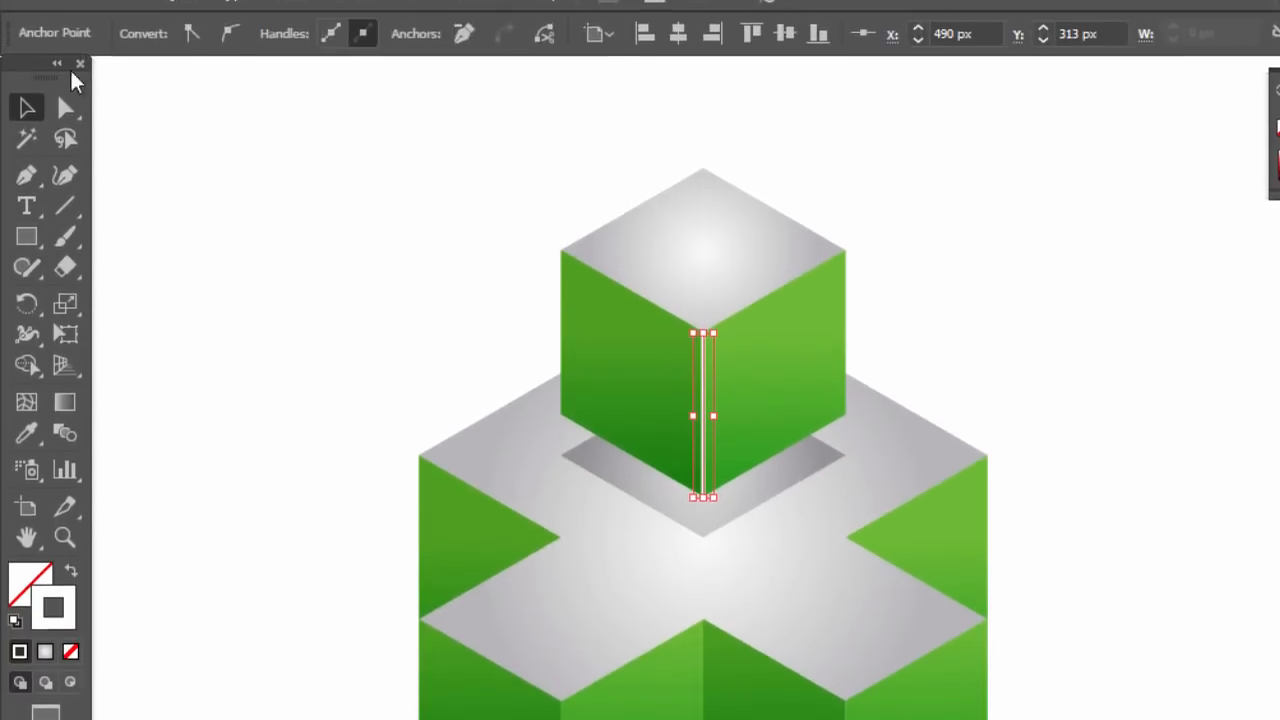
Step: Set the white line's stroke weight to 2 pt and apply the lens-shaped width profile tapering at both ends
left_click(706, 371)
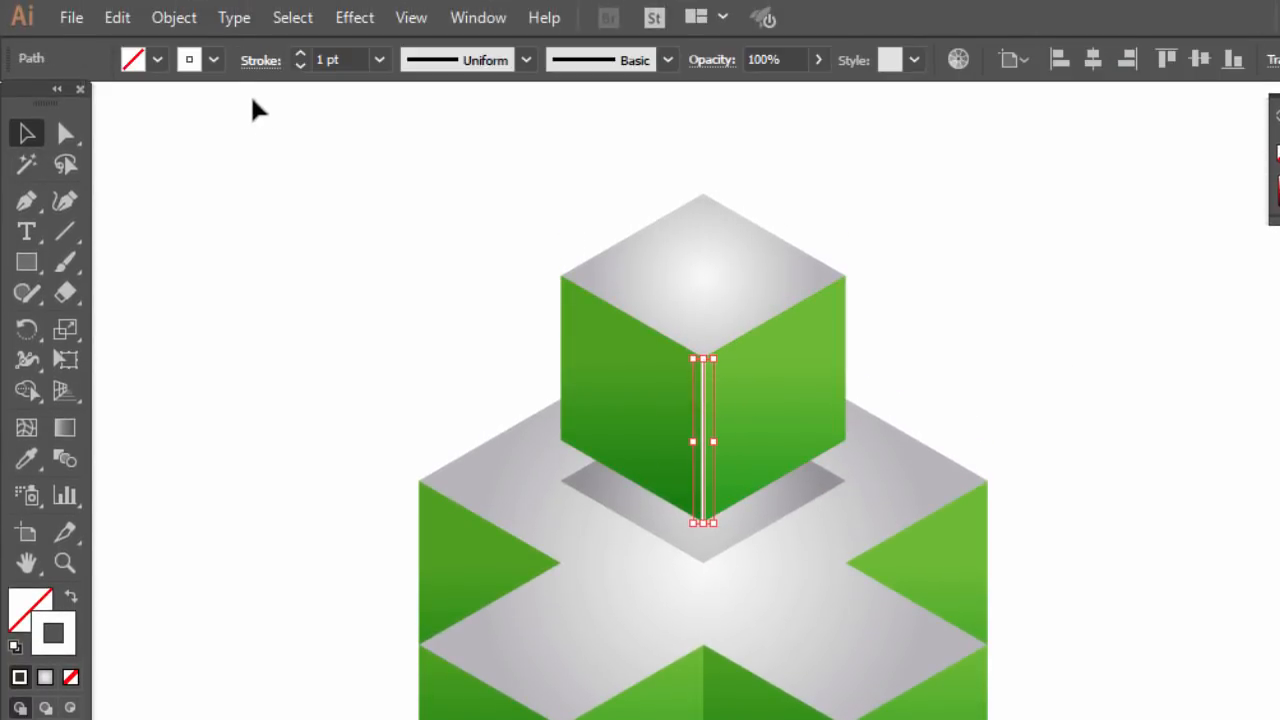
left_click(300, 53)
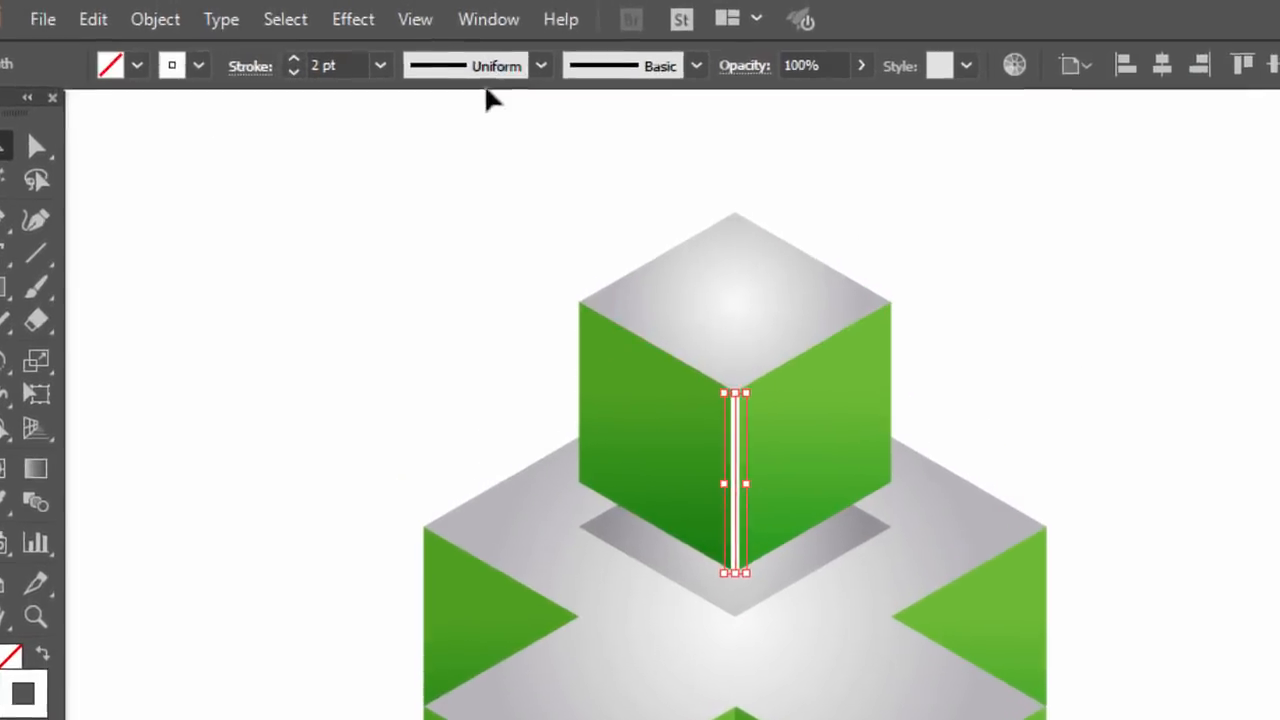
left_click(497, 67)
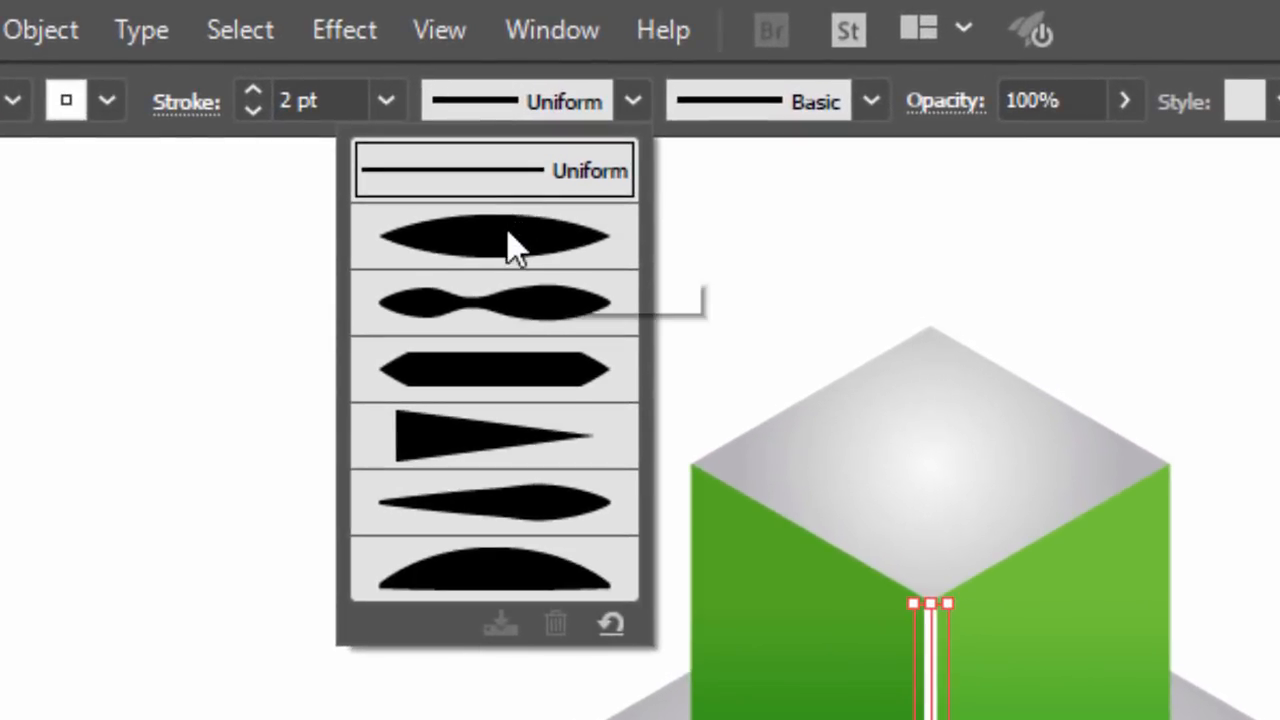
left_click(508, 243)
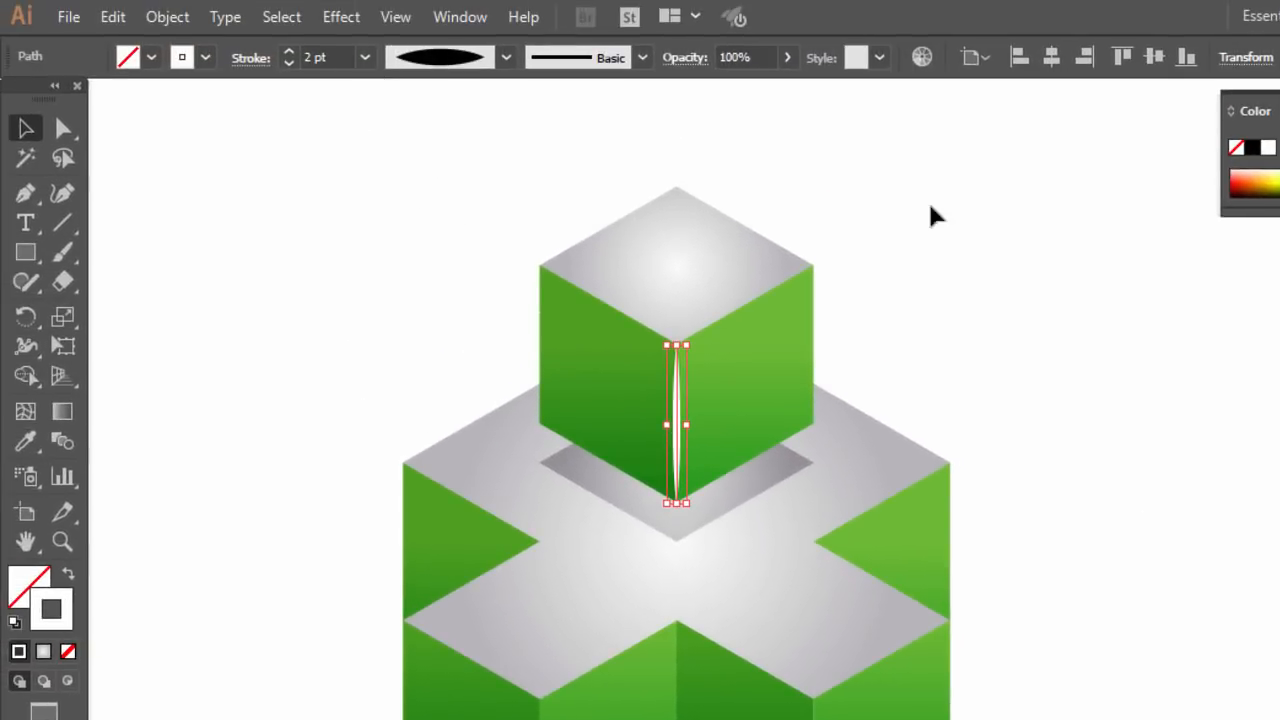
key("F6")
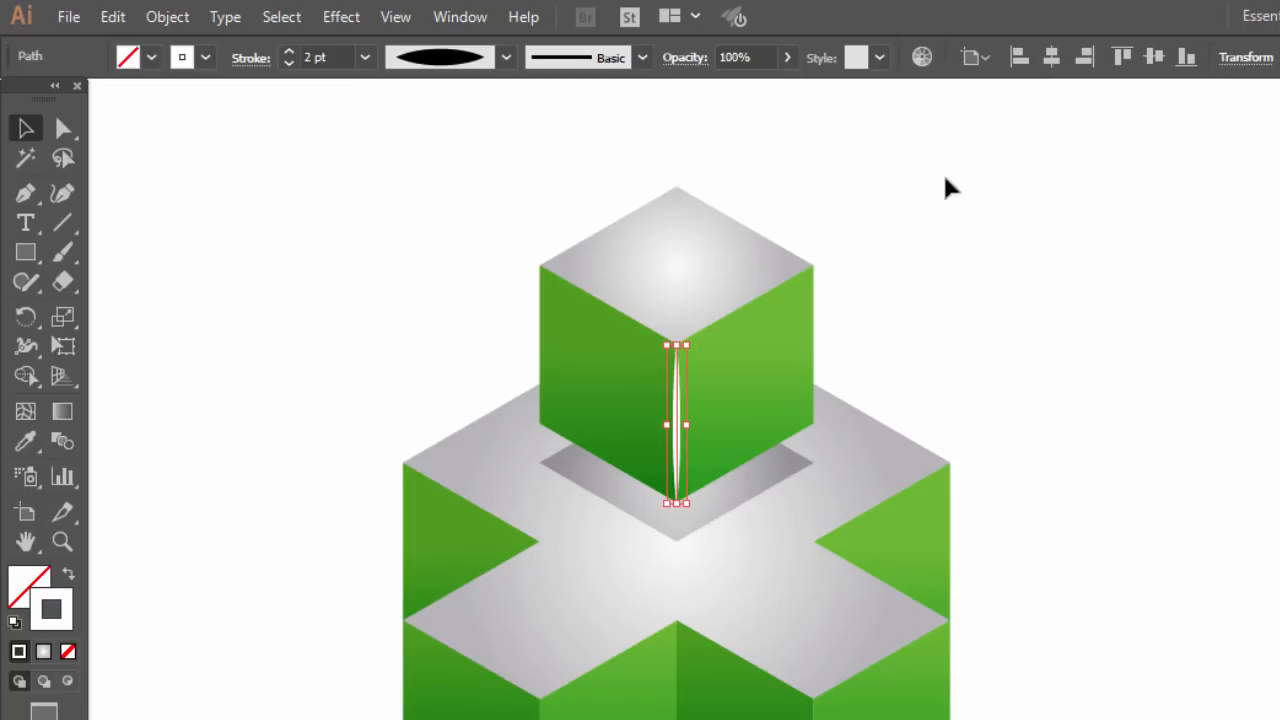
Step: Apply a Gaussian Blur with a 13-pixel radius to the tapered white line
left_click(341, 20)
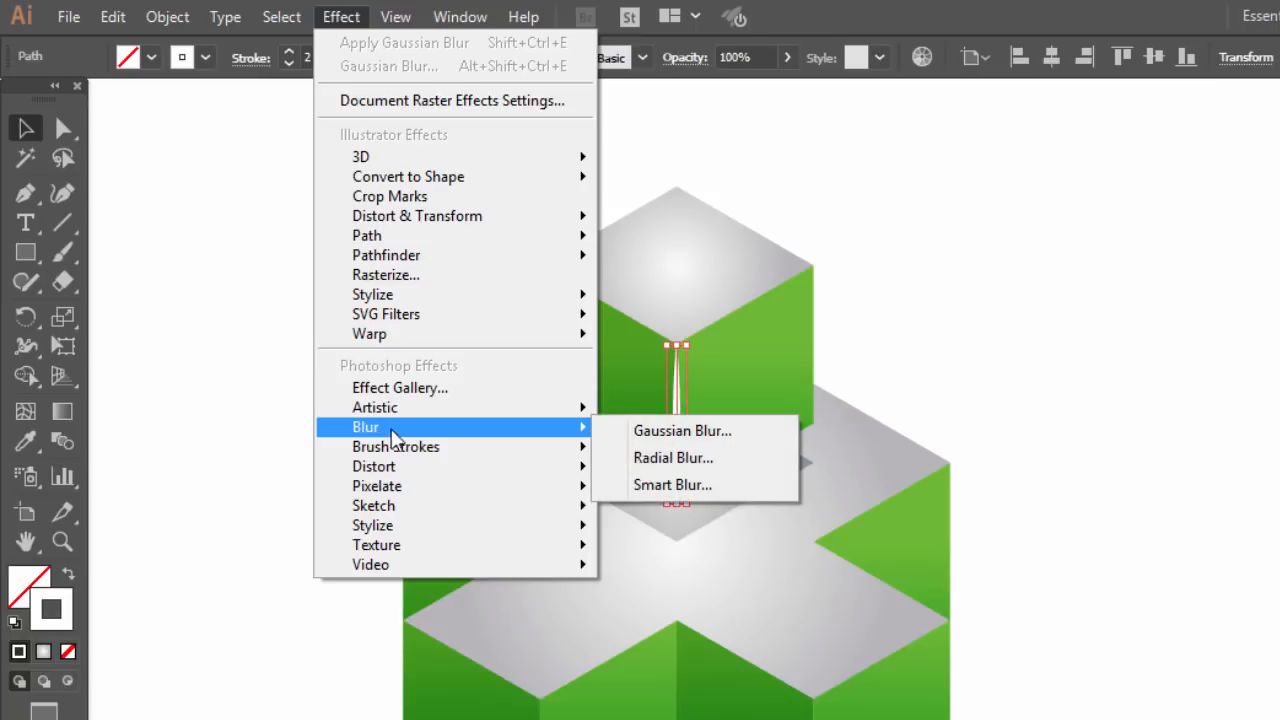
mouse_move(593, 440)
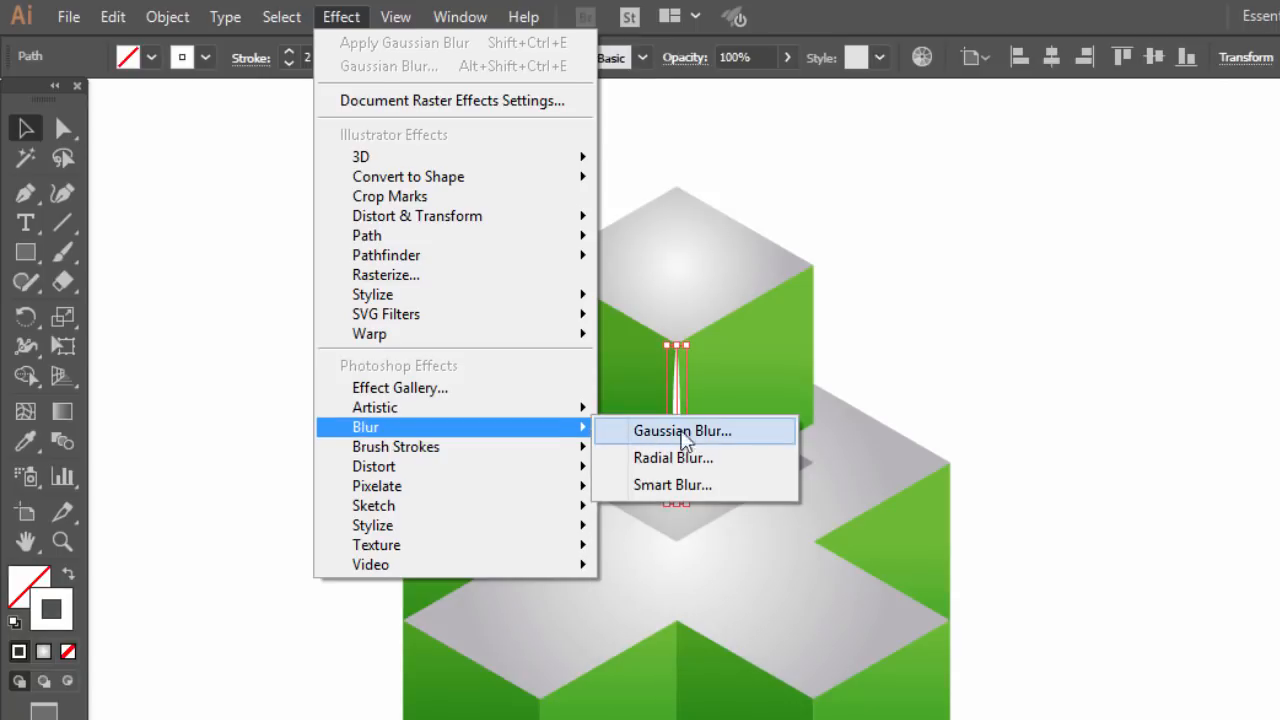
left_click(688, 435)
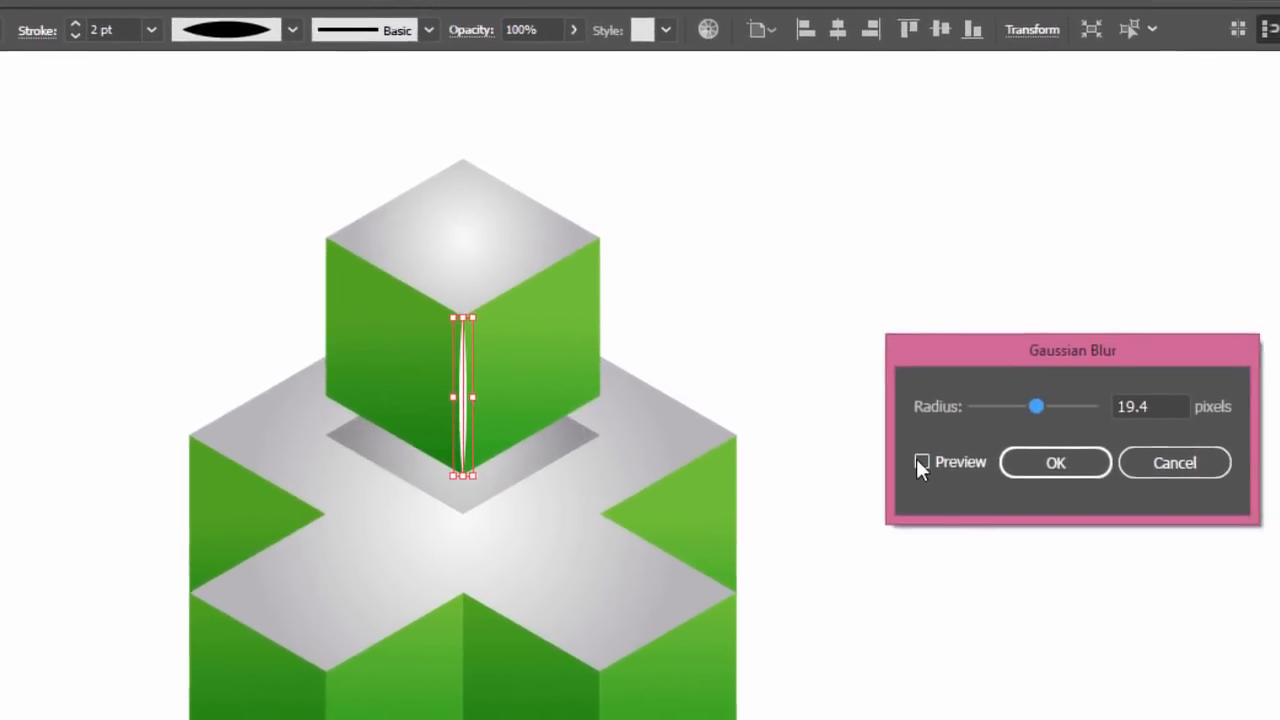
left_click(896, 458)
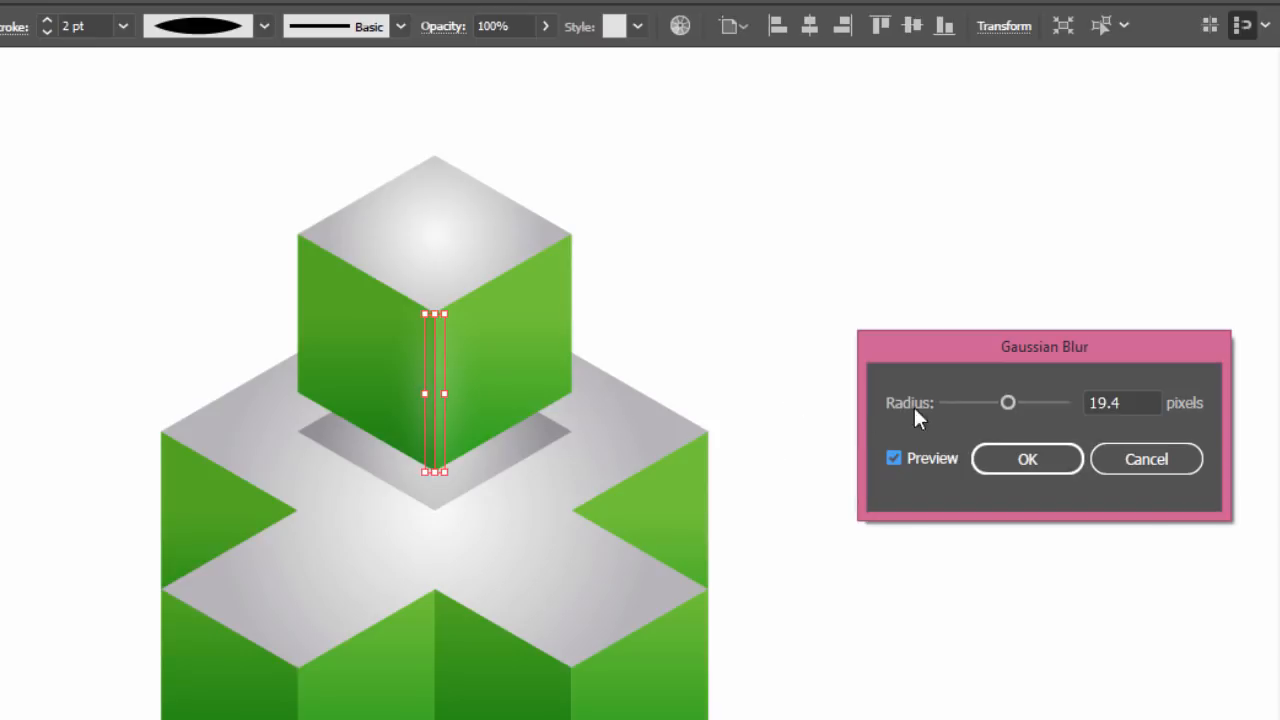
mouse_move(1011, 396)
left_mouse_down()
mouse_move(994, 401)
mouse_move(1006, 410)
left_mouse_up()
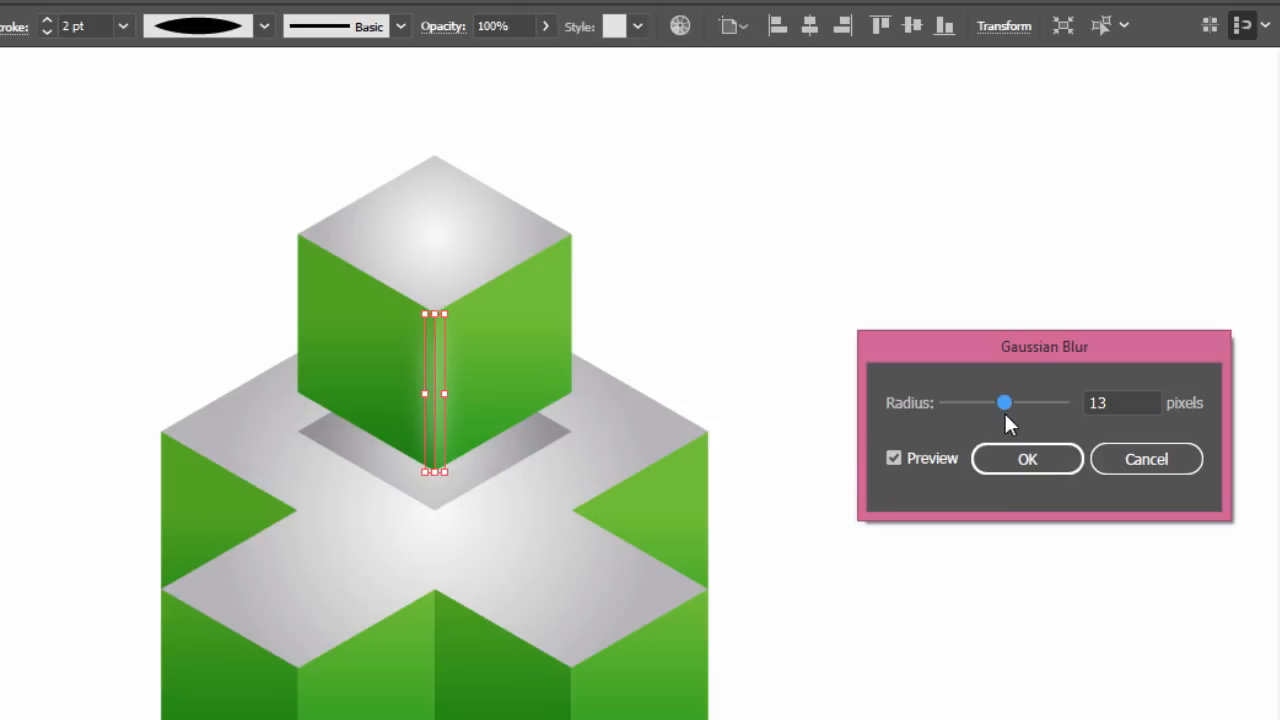
left_click(1011, 458)
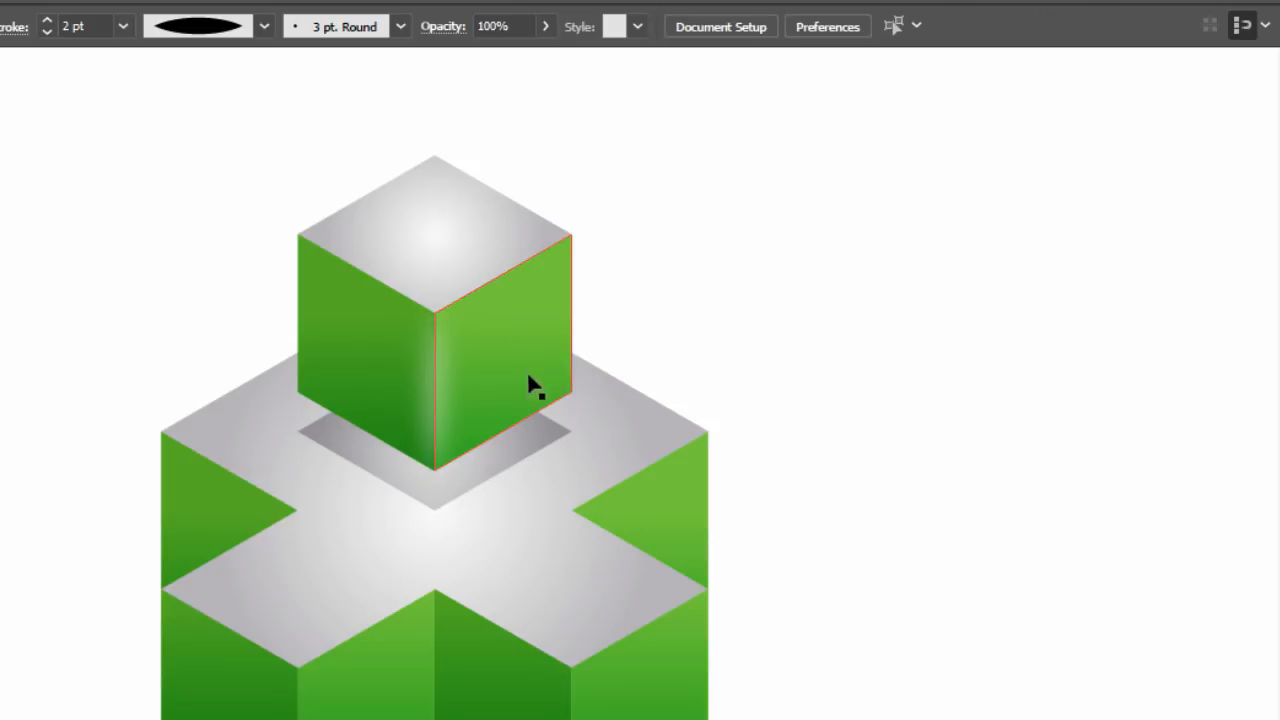
Step: Set the blurred highlight line on the cube's front edge to Overlay blending
left_click(436, 398)
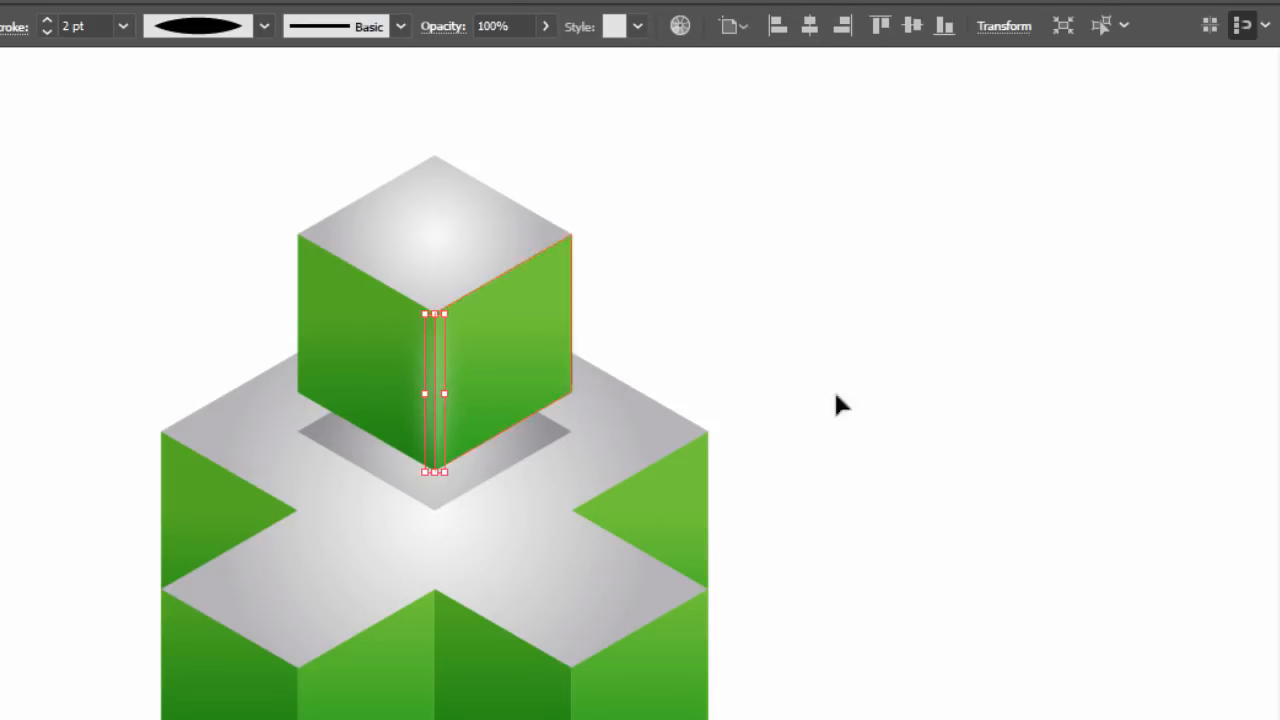
left_click(1270, 488)
left_click(1090, 422)
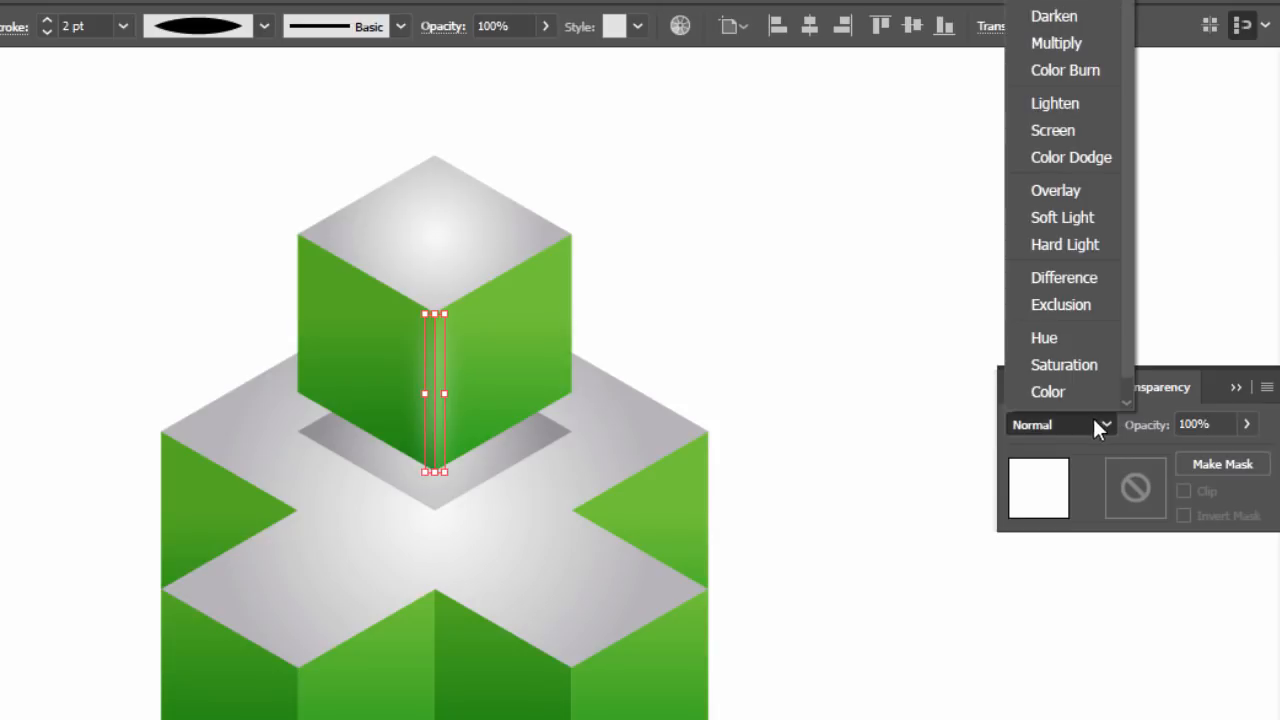
left_click(1064, 197)
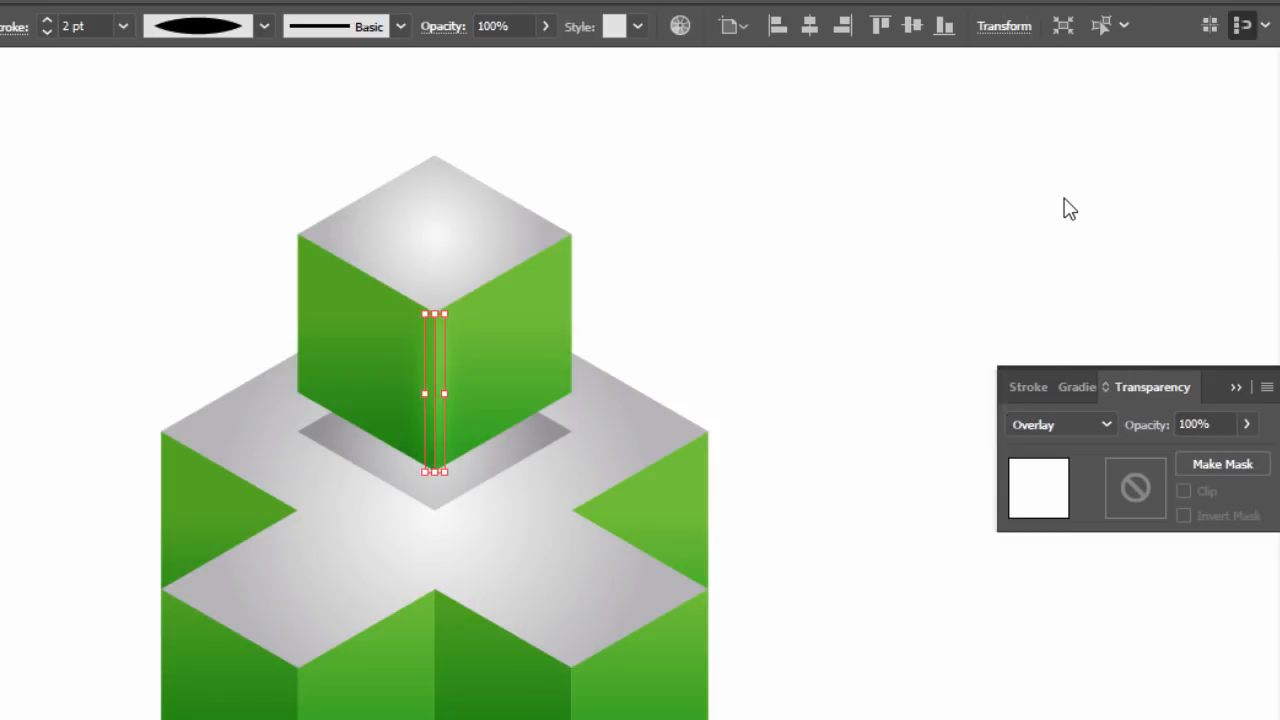
left_click(785, 268)
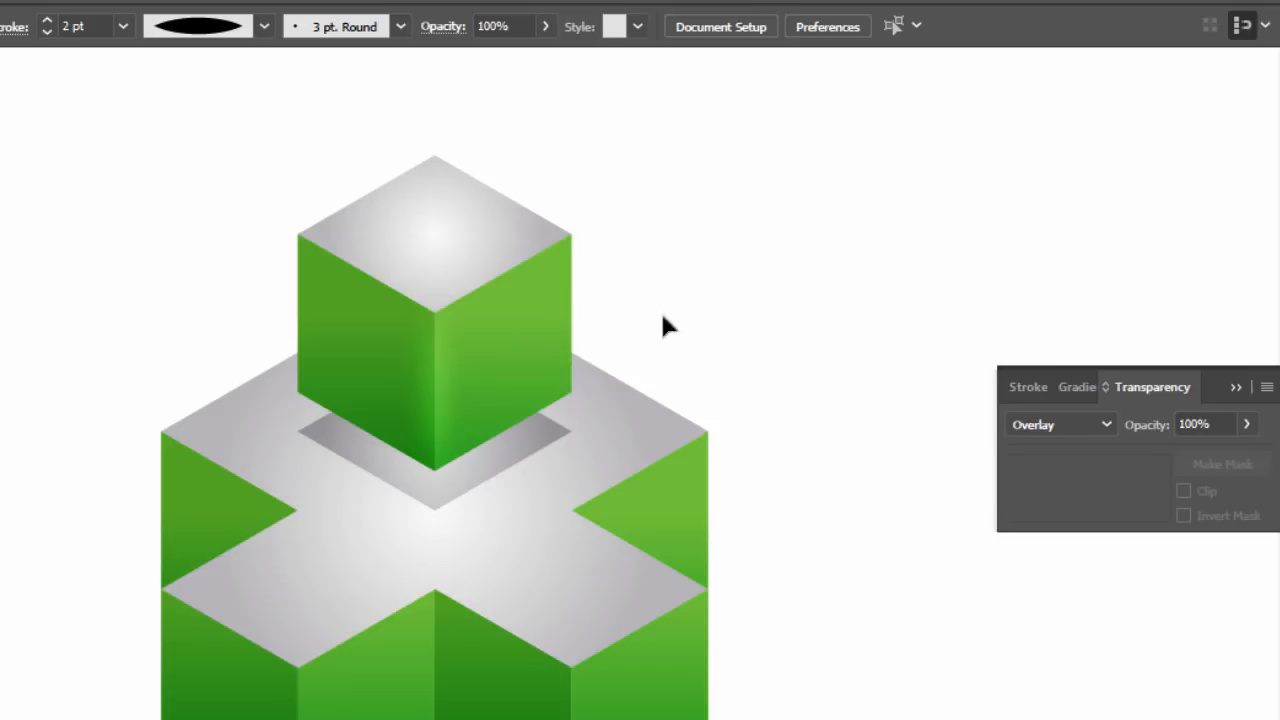
left_click(1237, 390)
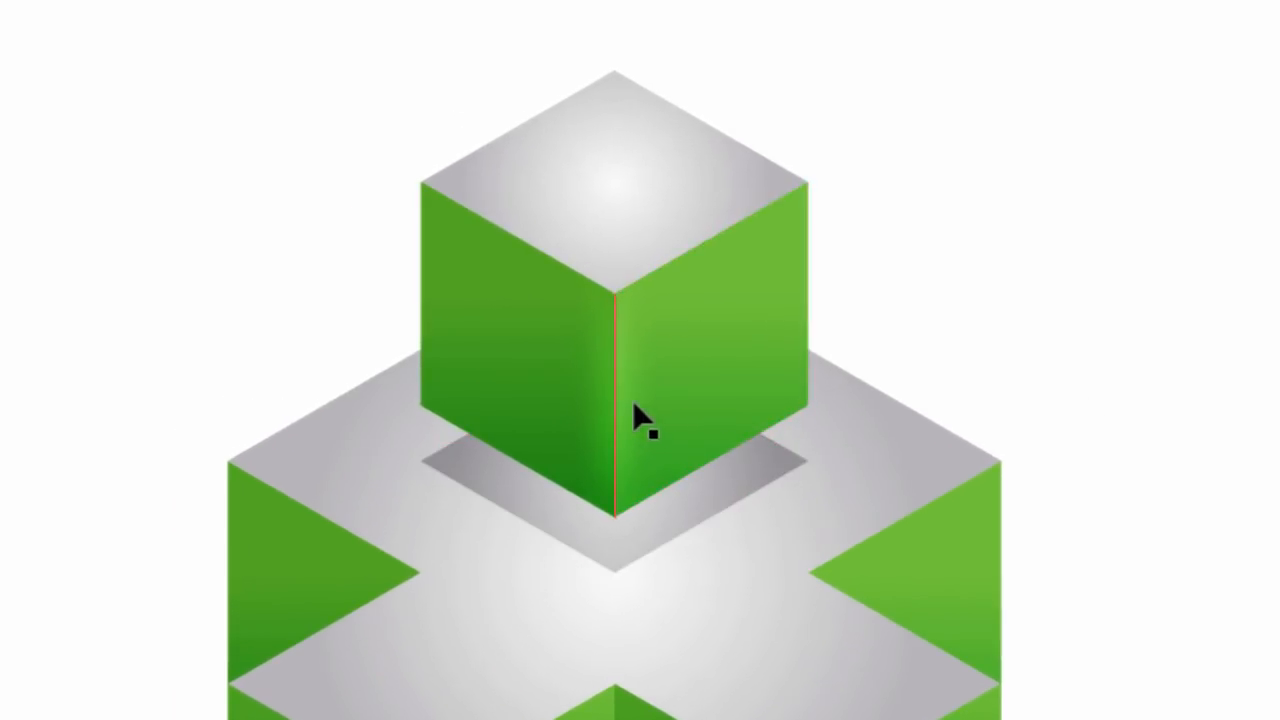
Step: Copy the edge highlight onto the floating cube's two outer vertical edges
left_click(620, 396)
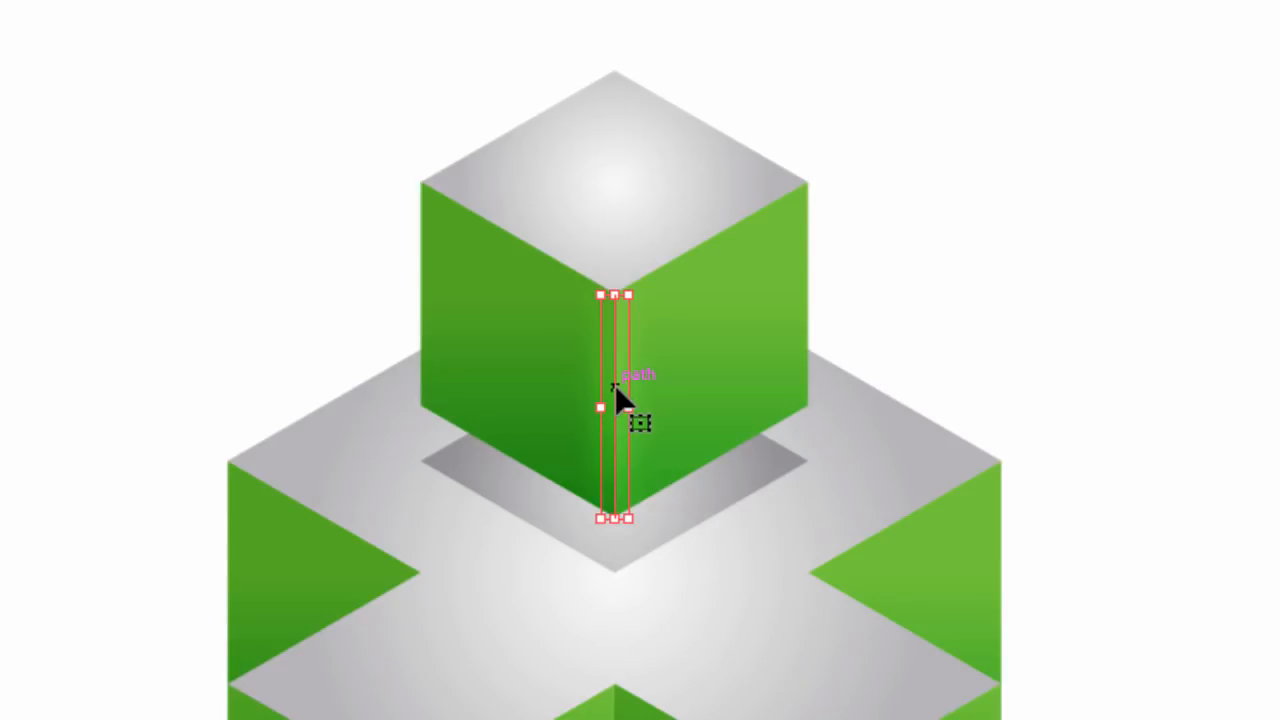
left_click_drag(653, 381, 421, 278)
left_click(1134, 287)
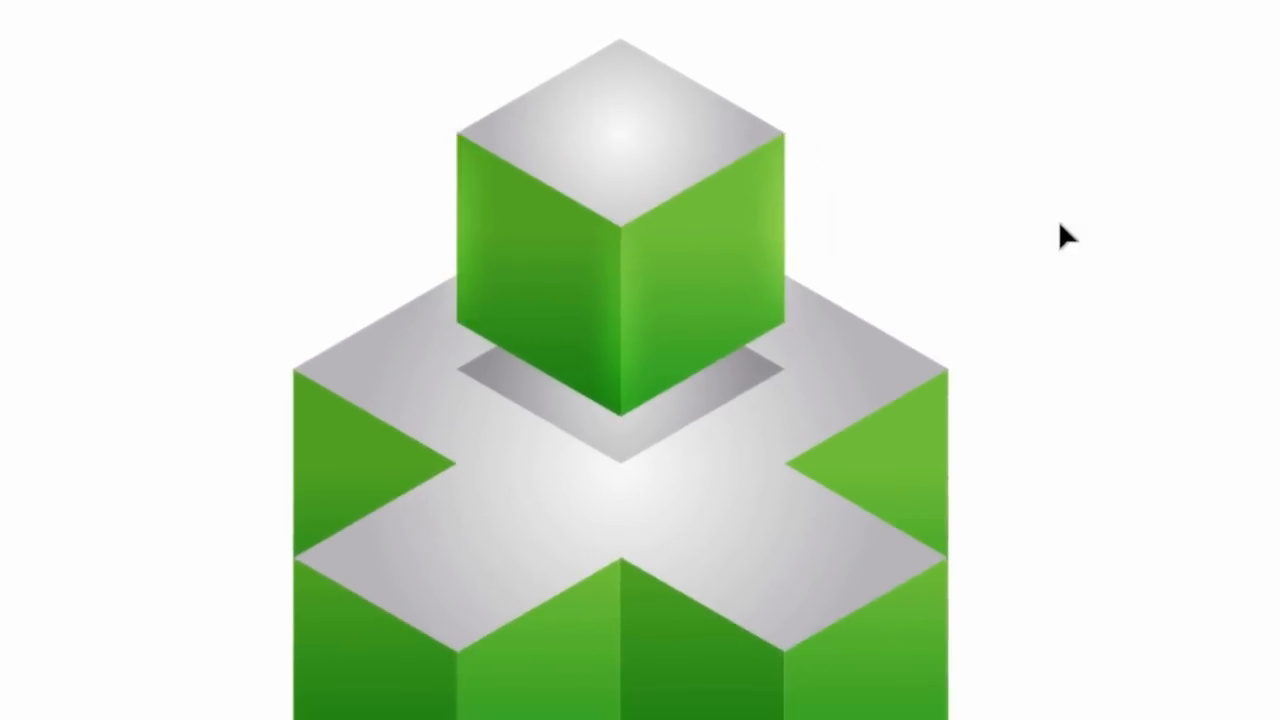
Step: Place copies of the edge highlight along the vertical edges of the cross's green side faces
left_click_drag(620, 352, 297, 421)
left_click_drag(342, 350, 912, 344)
left_click(1014, 325)
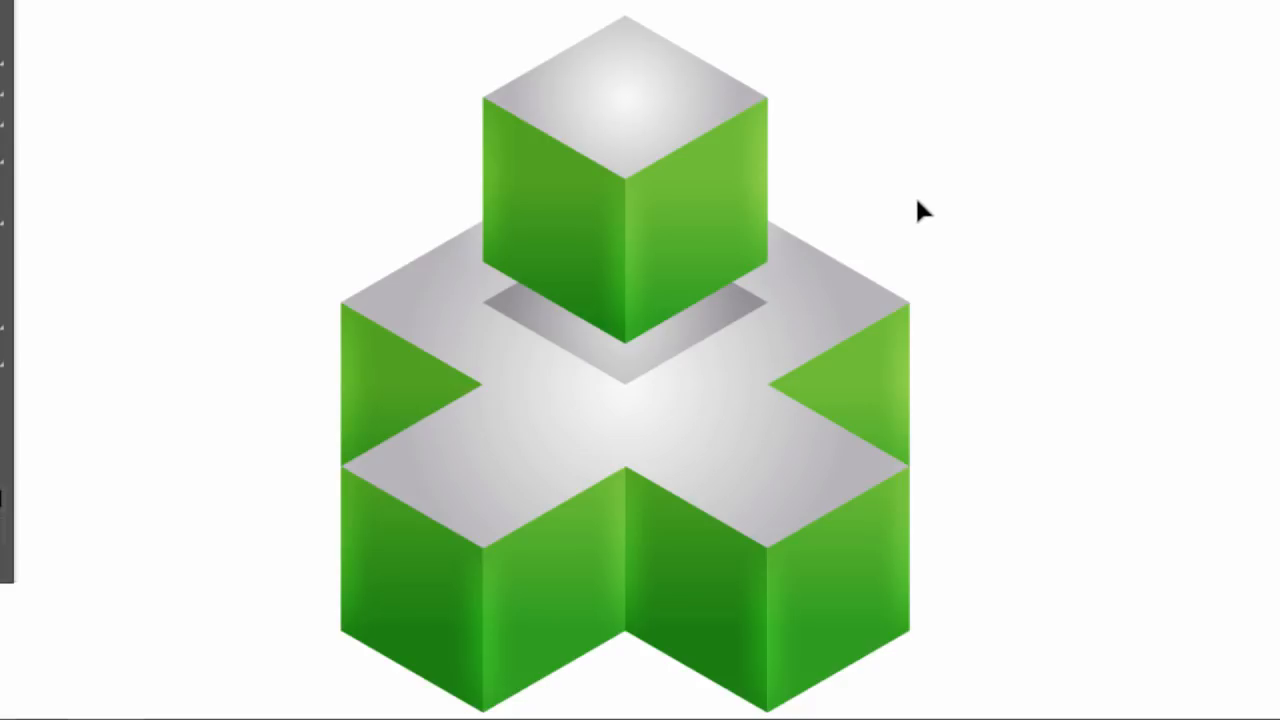
Step: Delete the grey and green gradient sample squares above the artwork
scroll(909, 184, "down", 2)
scroll(800, 120, "up", 3)
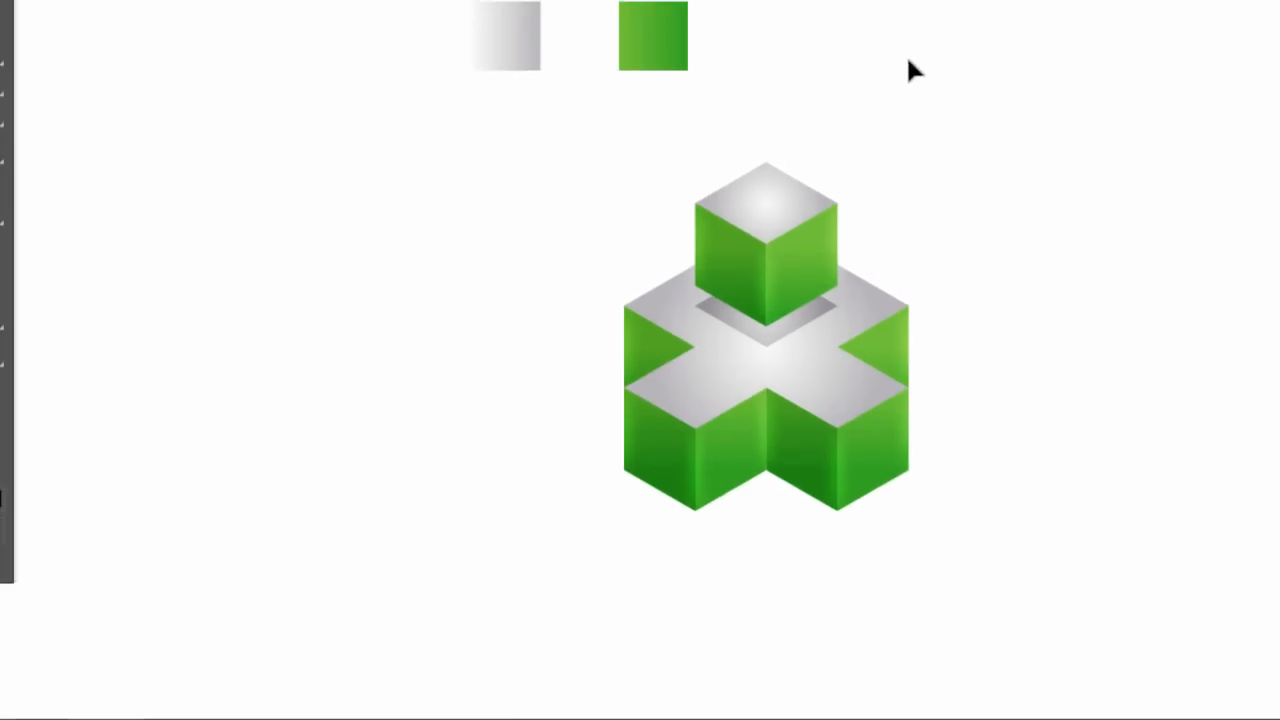
left_click_drag(797, 6, 368, 133)
key("Delete")
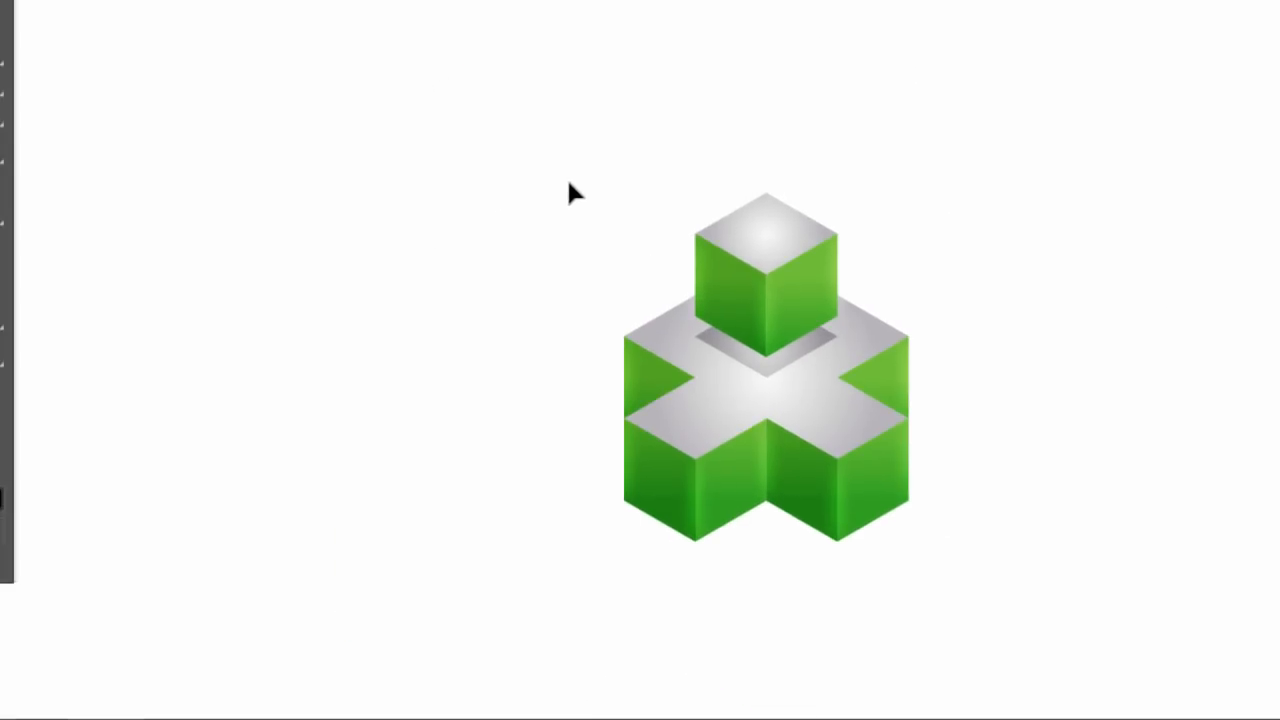